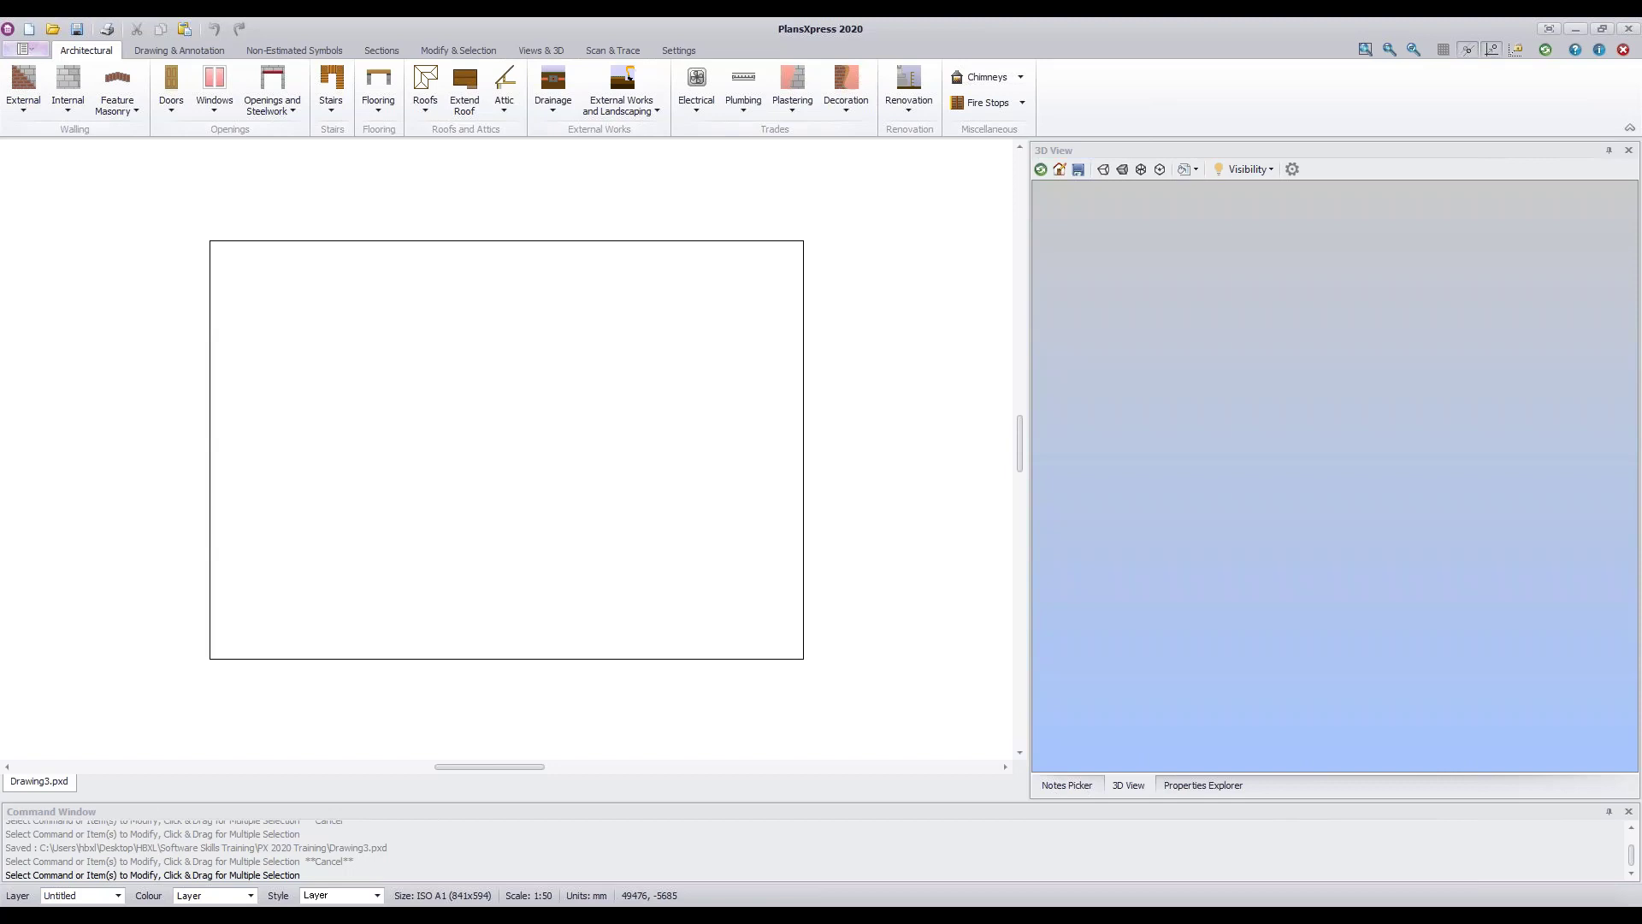
# - Create a new drawing from the "A1 1 to 50 Plain Page" template
pyautogui.click(32, 51)
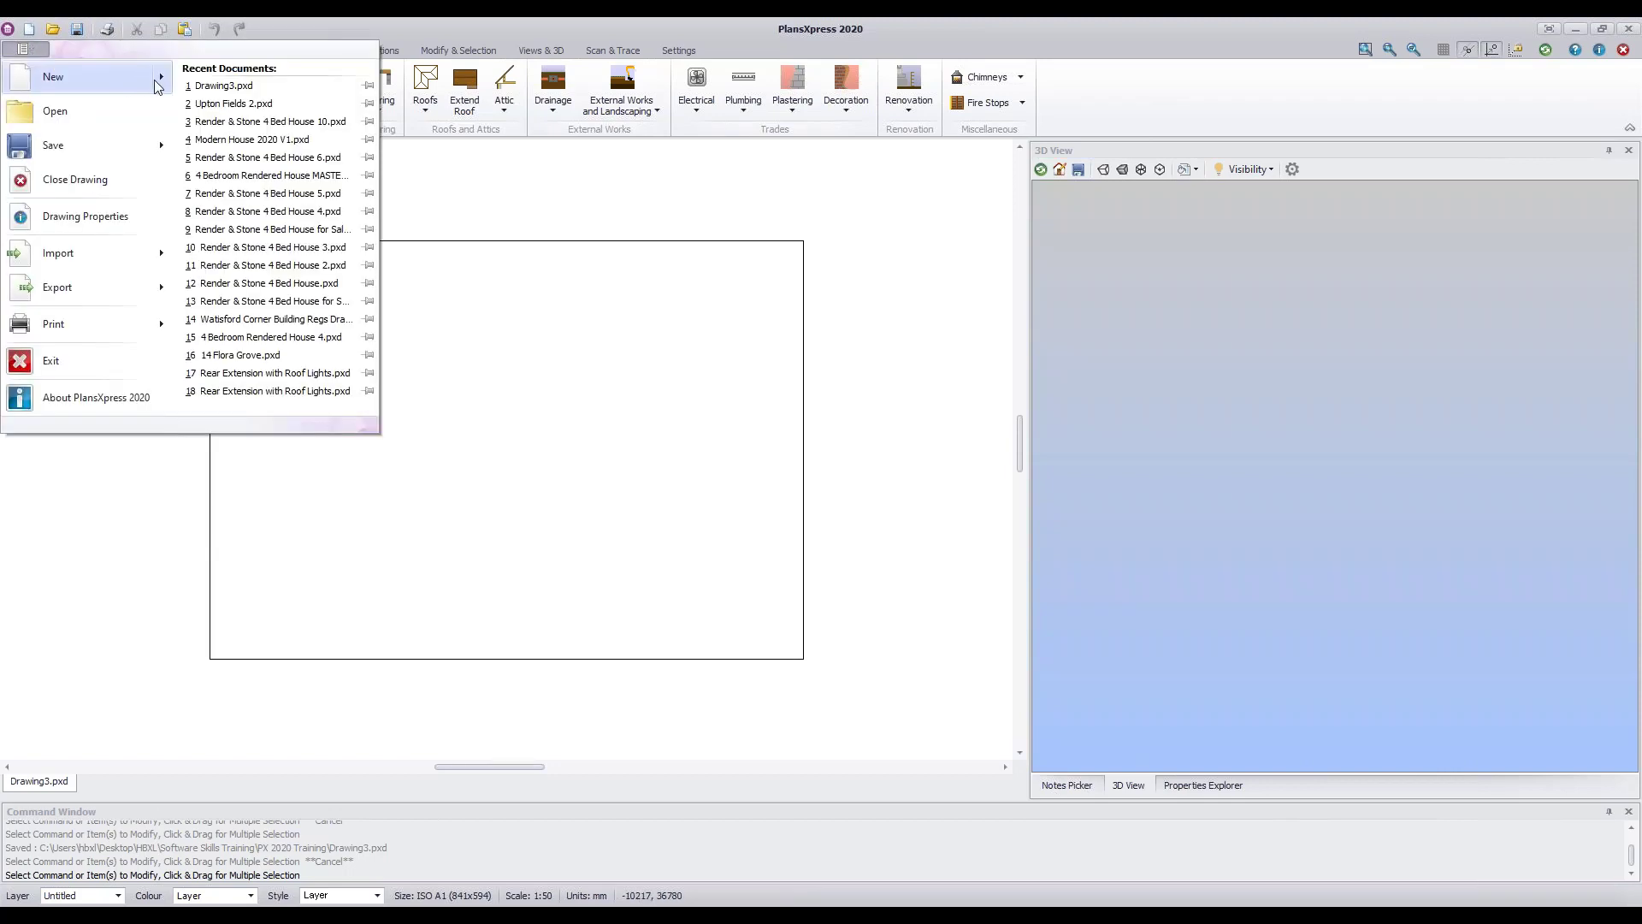
pyautogui.moveTo(162, 81)
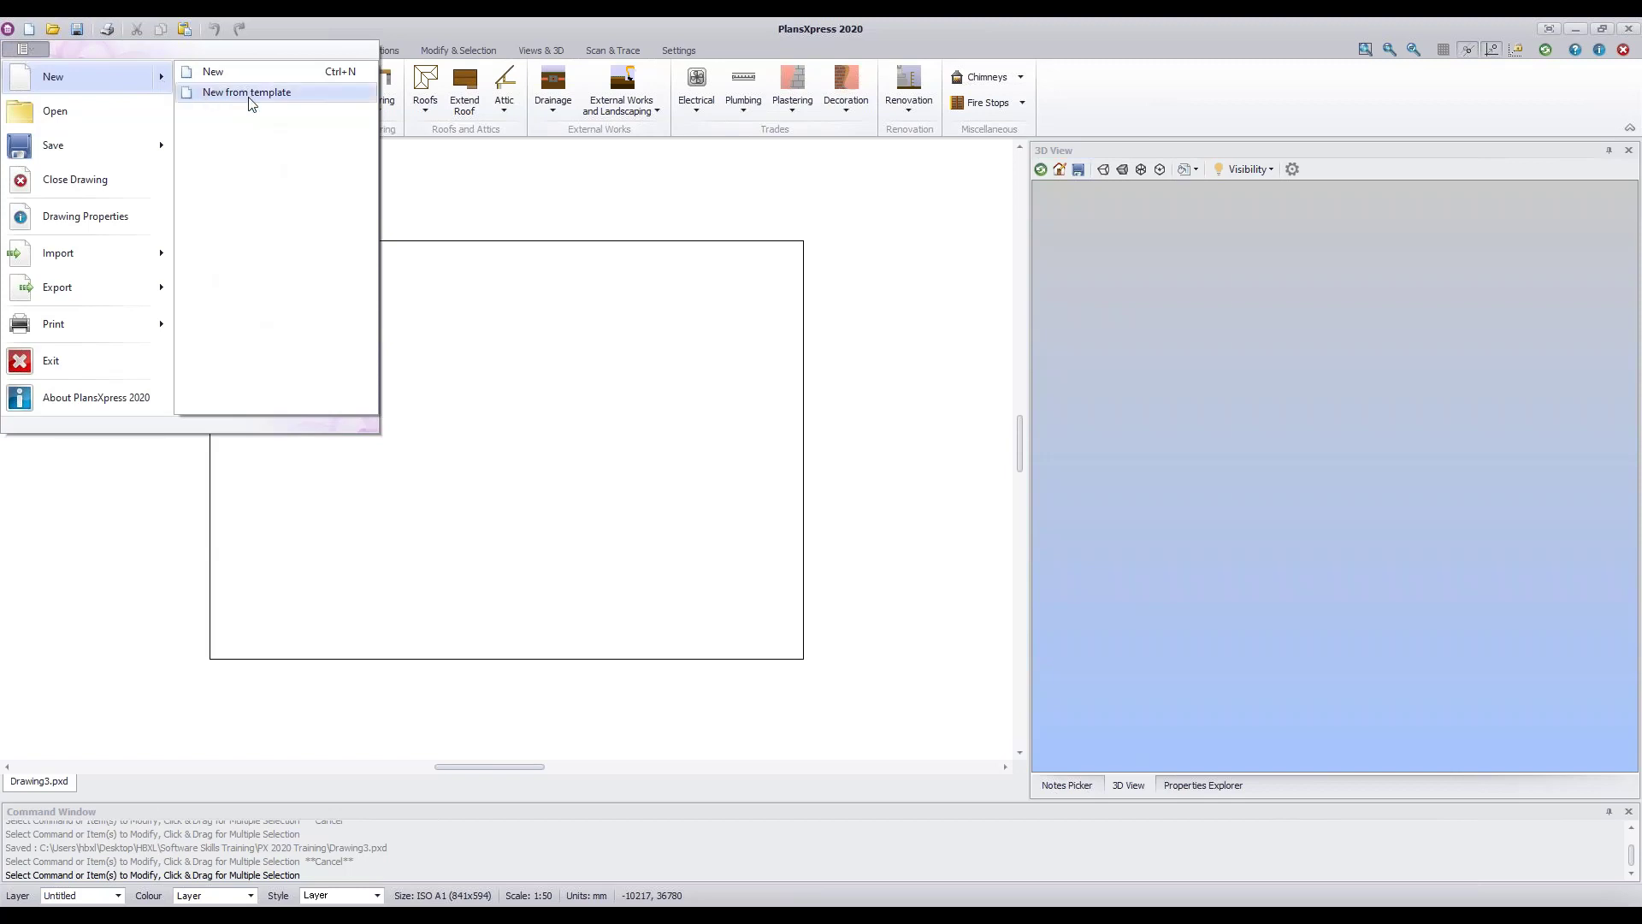
pyautogui.click(246, 103)
pyautogui.moveTo(921, 326)
pyautogui.mouseDown()
pyautogui.moveTo(671, 313)
pyautogui.moveTo(674, 300)
pyautogui.mouseUp()
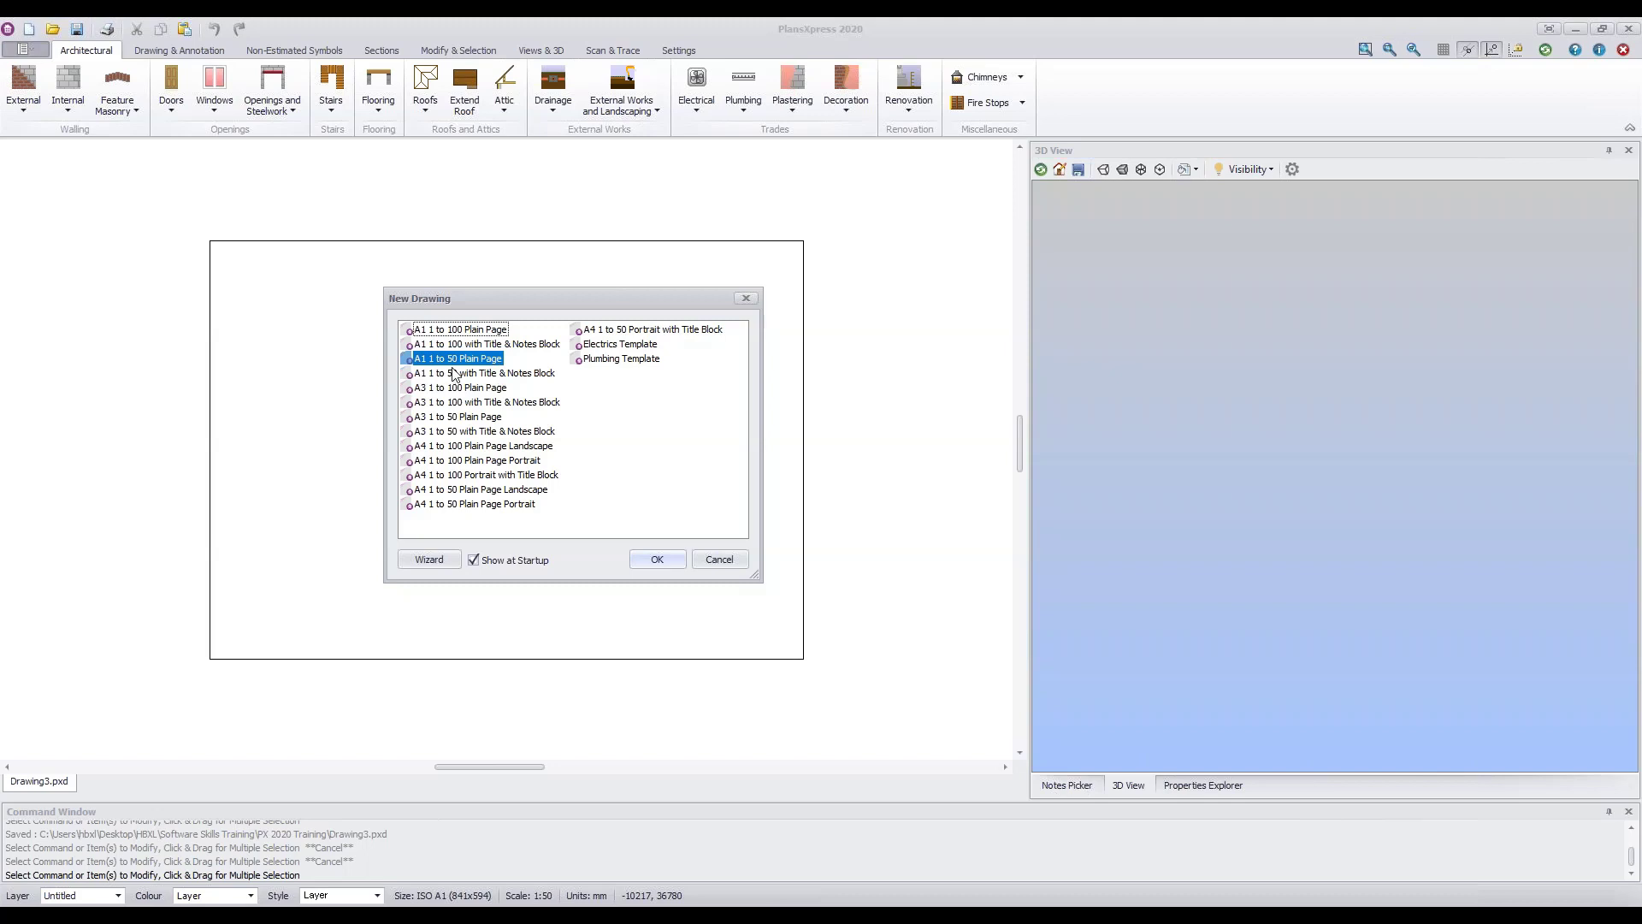
pyautogui.click(657, 561)
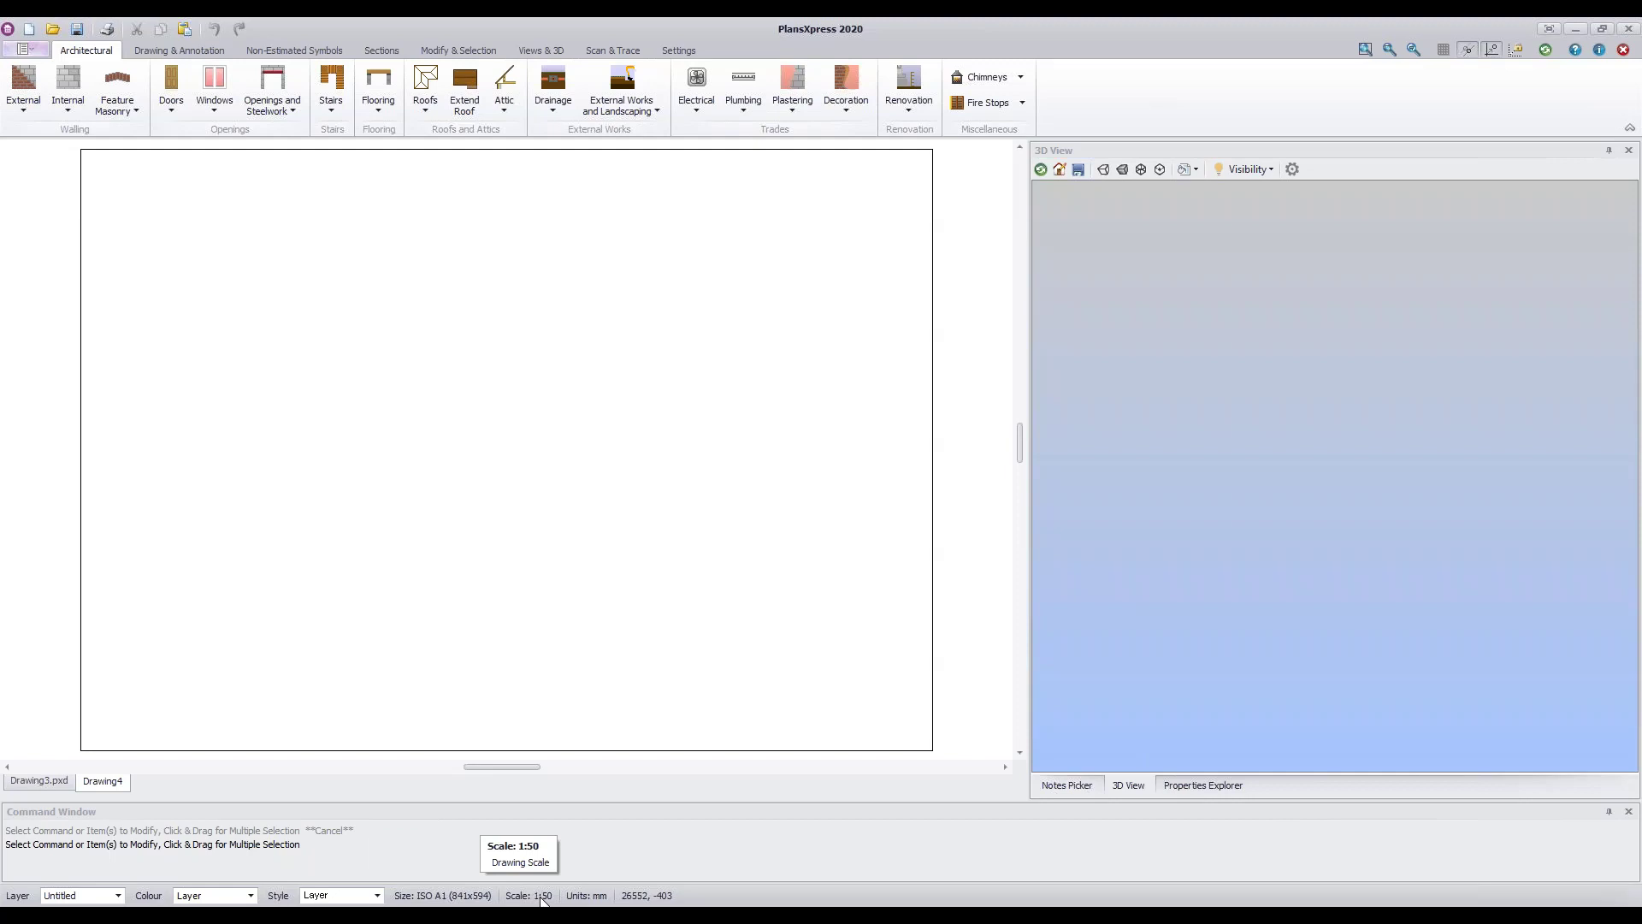
# - Examine the drawing sheet's size and scale settings, including the list of available sheet sizes
pyautogui.doubleClick(452, 896)
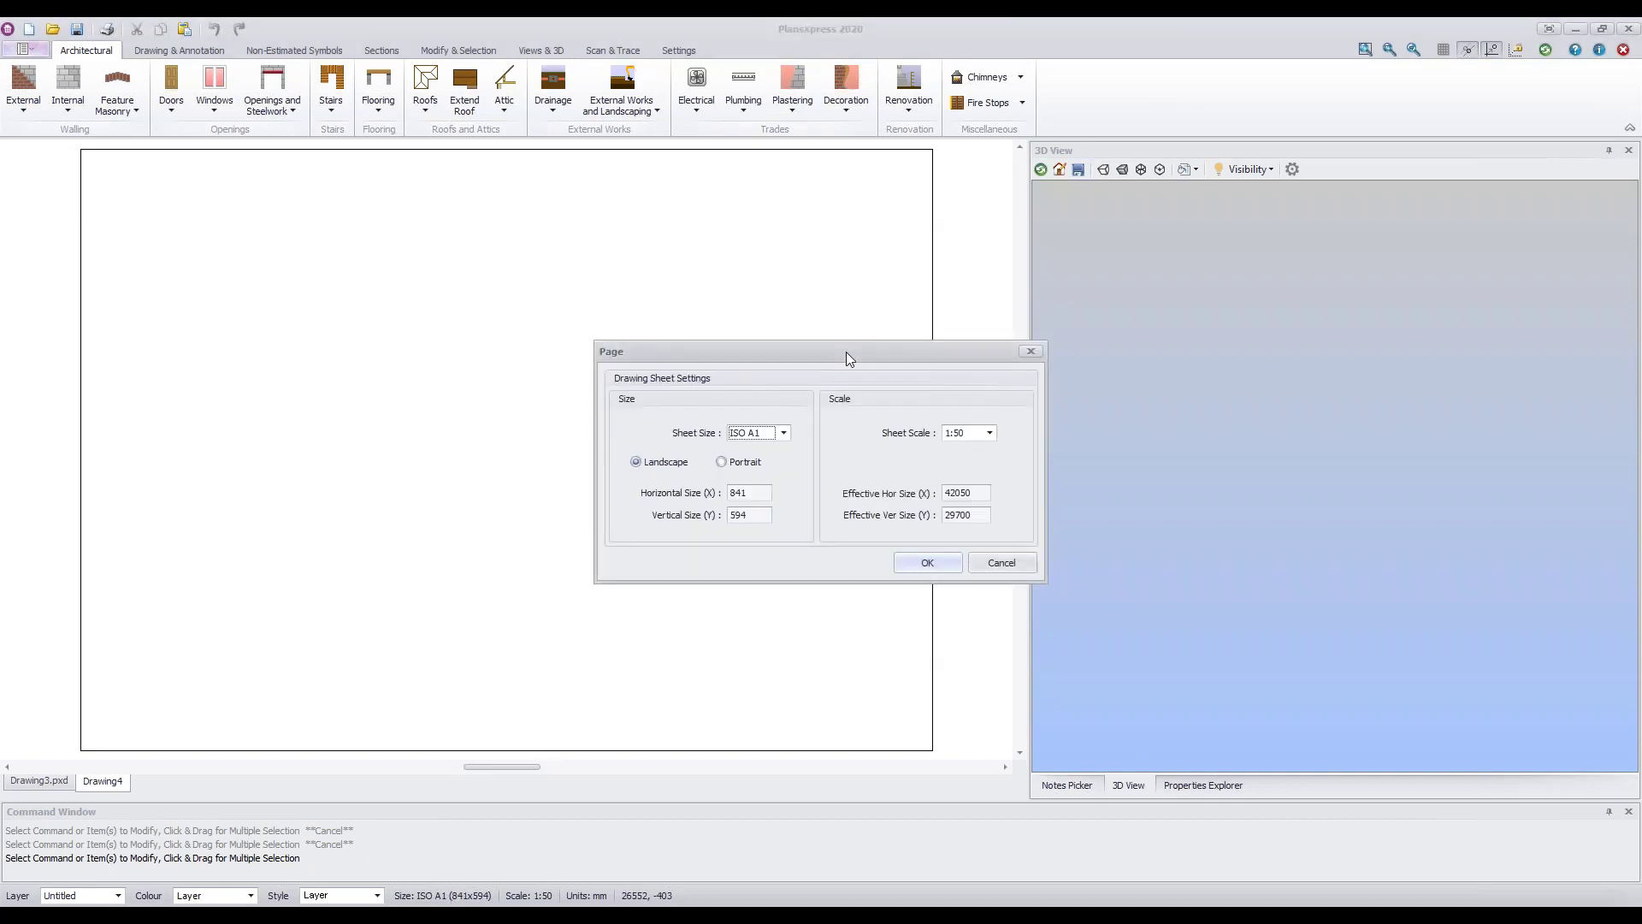
pyautogui.click(784, 433)
pyautogui.click(850, 417)
pyautogui.click(1013, 565)
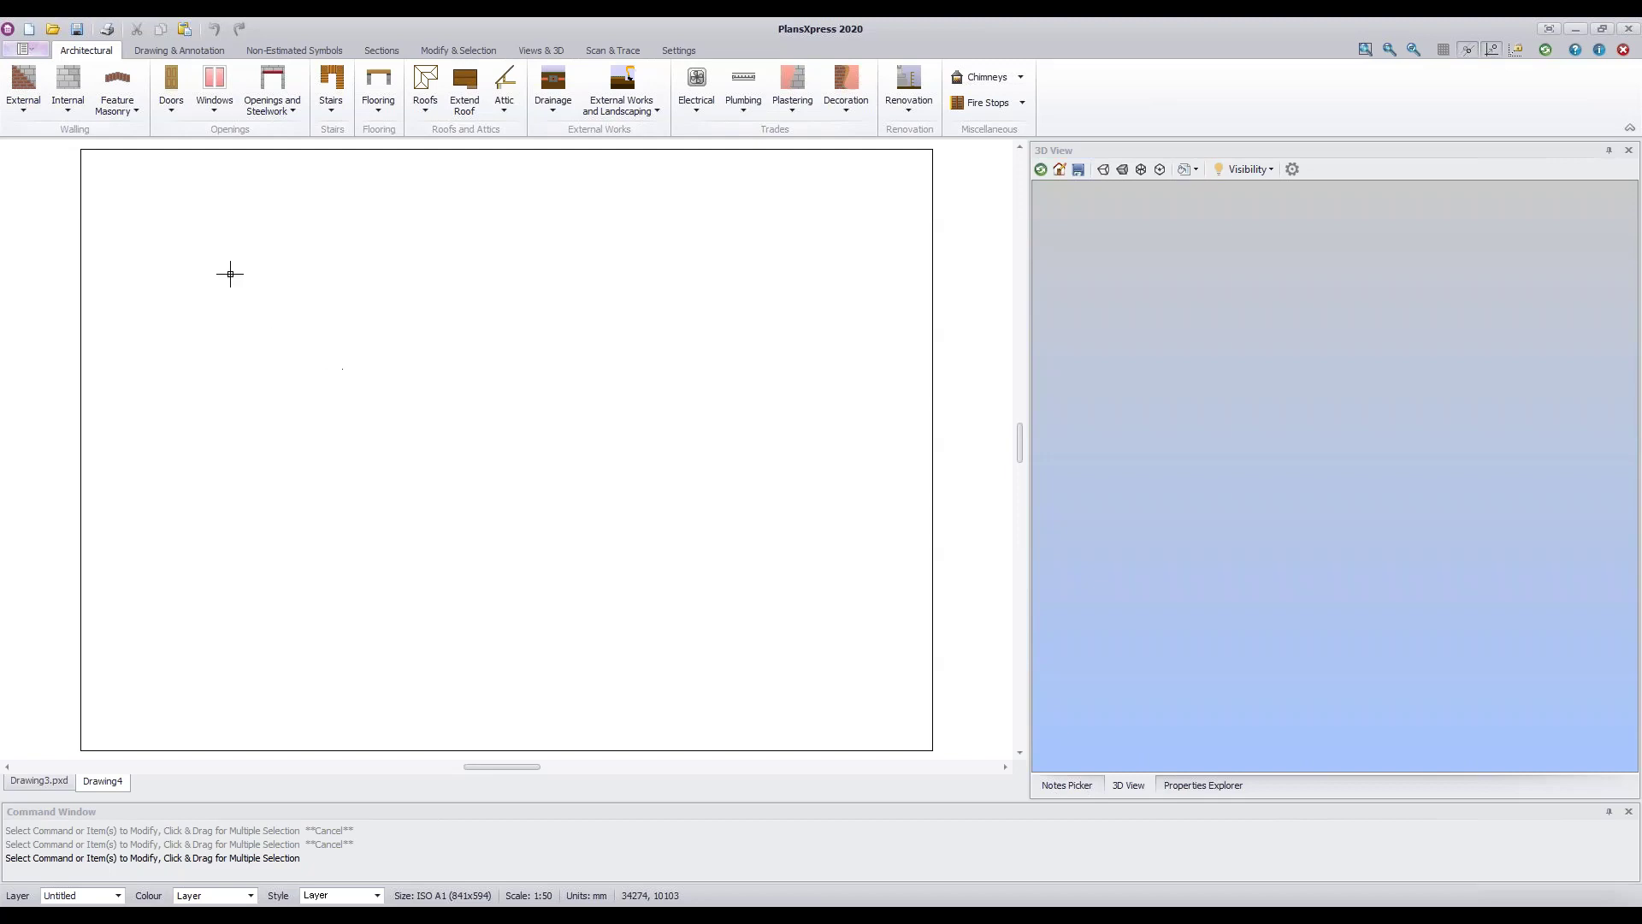
# - Save the new drawing as "Upton Fields 1" in the Training Plans folder
pyautogui.click(30, 52)
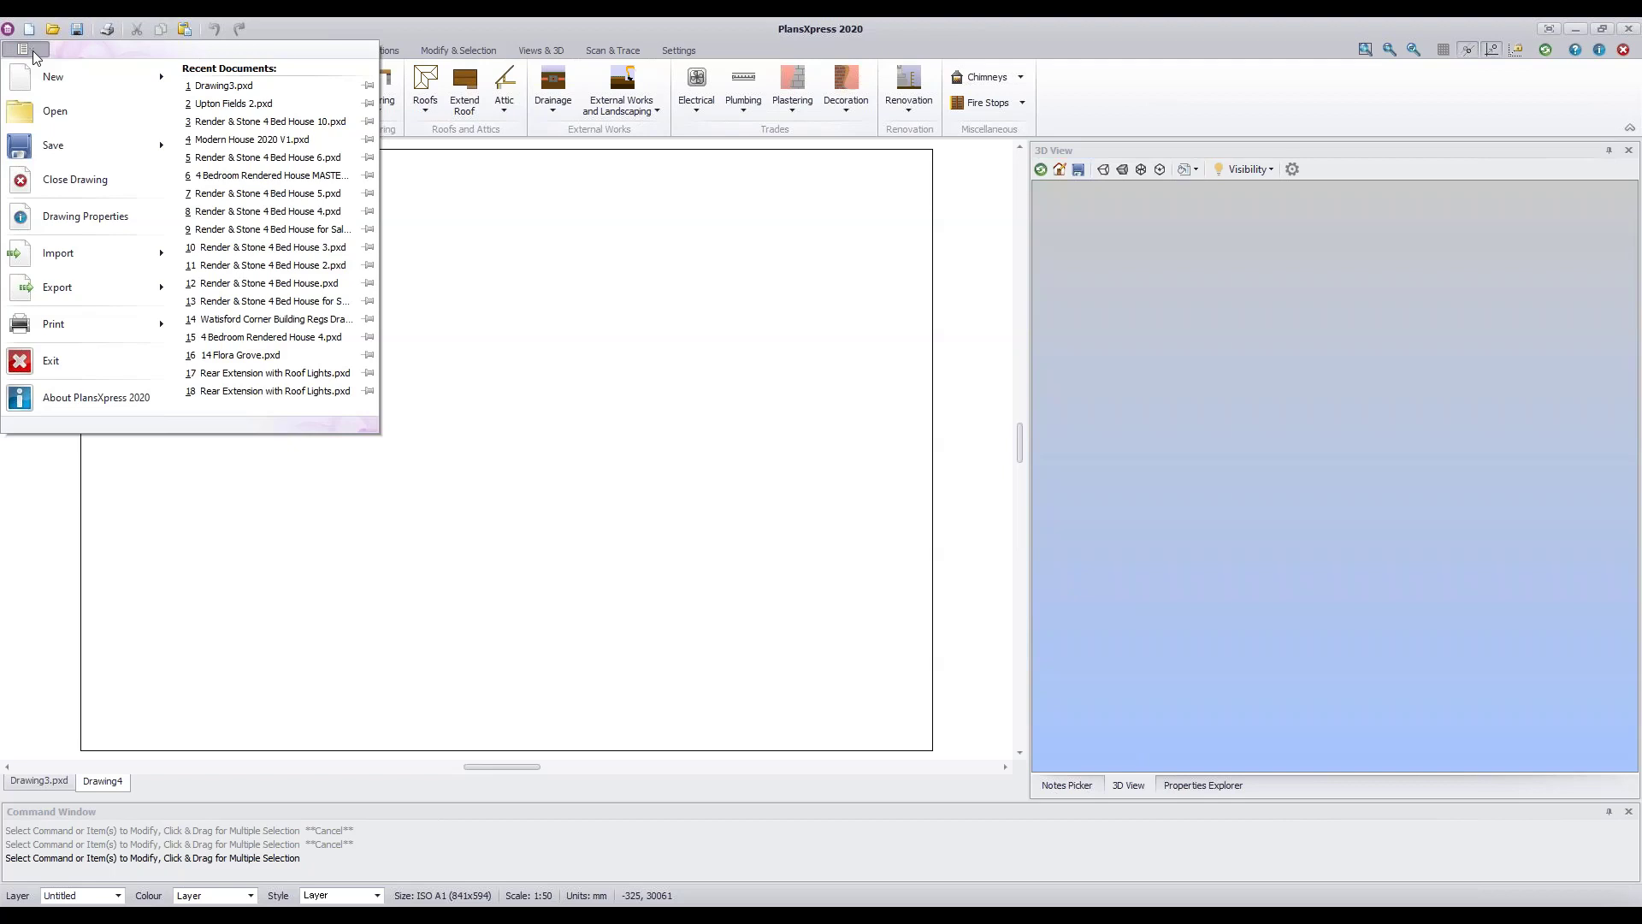
pyautogui.moveTo(99, 144)
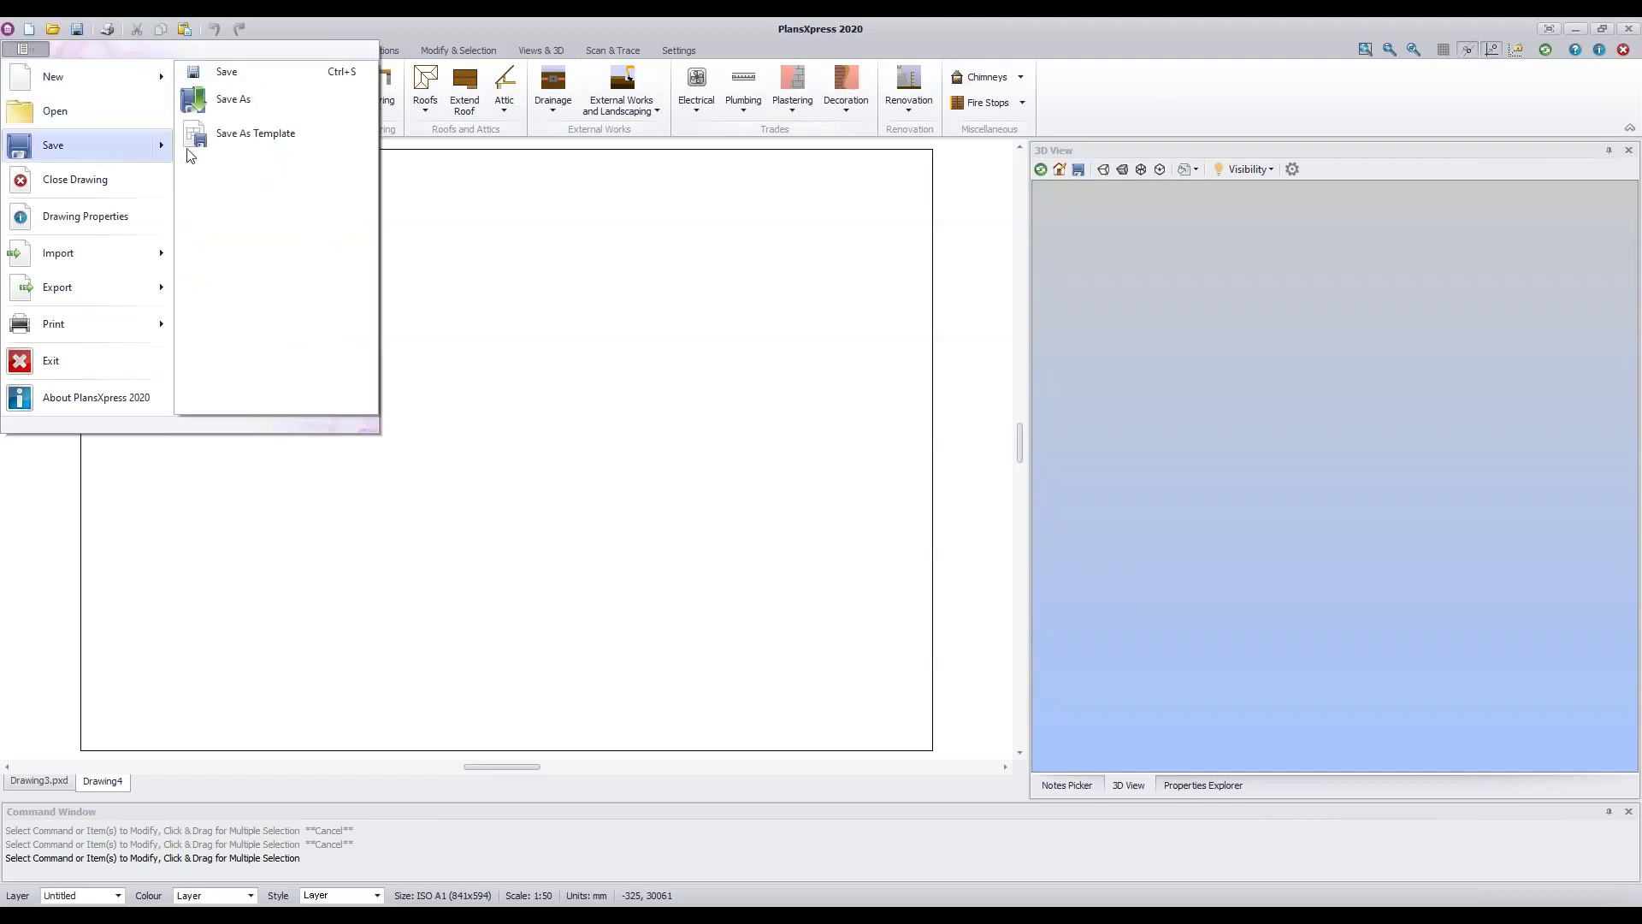
pyautogui.click(280, 106)
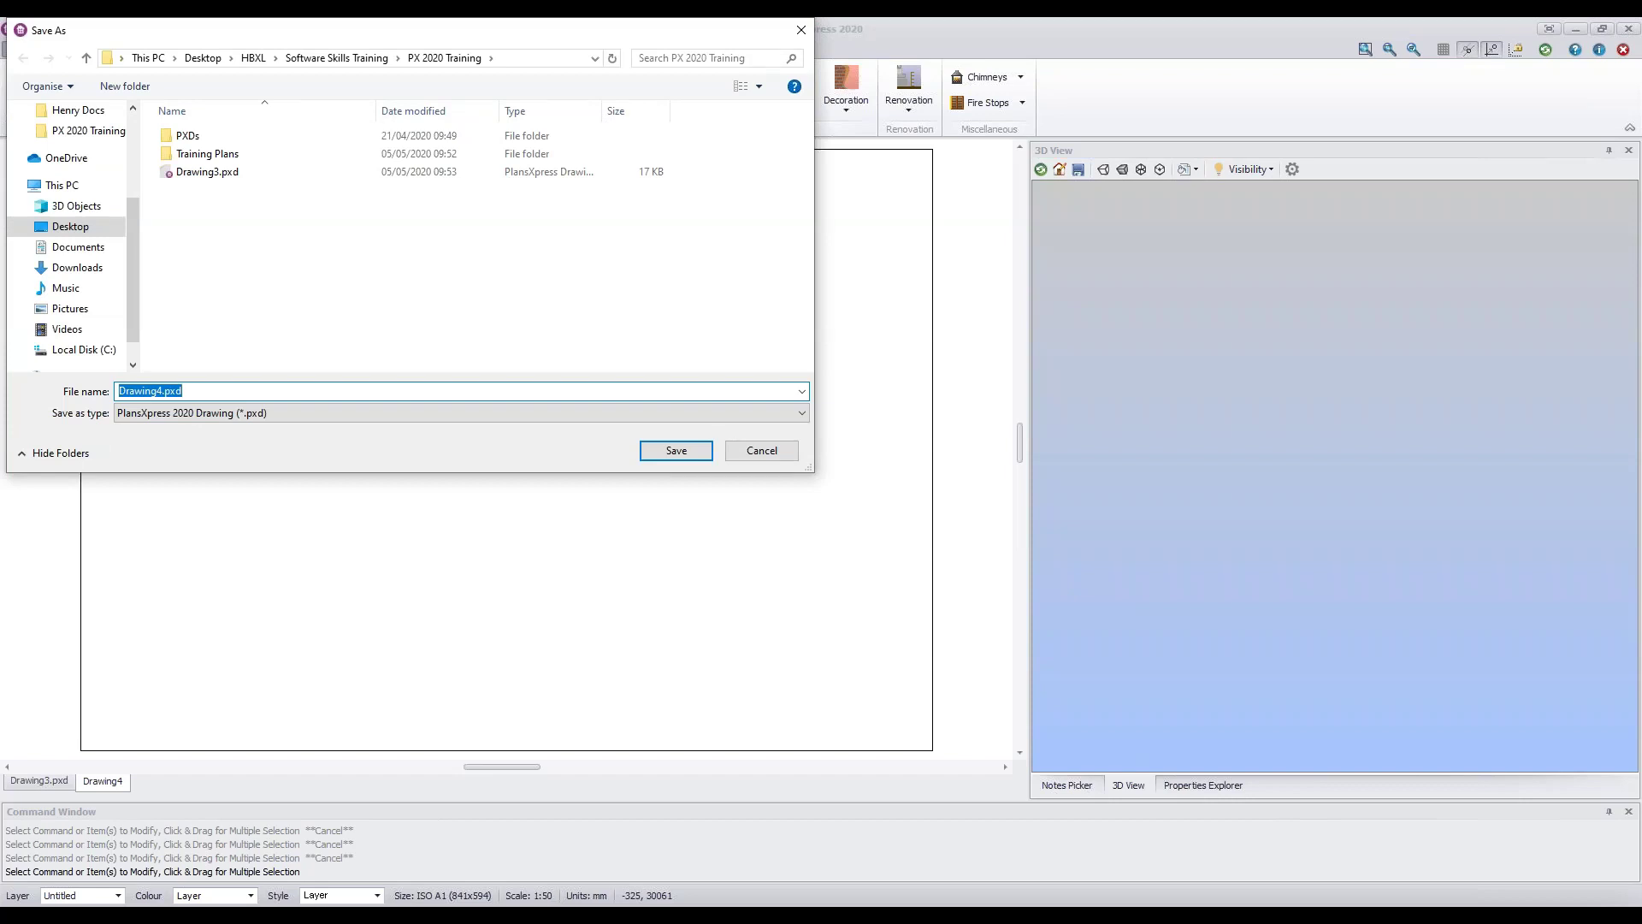
pyautogui.doubleClick(207, 154)
pyautogui.click(269, 391)
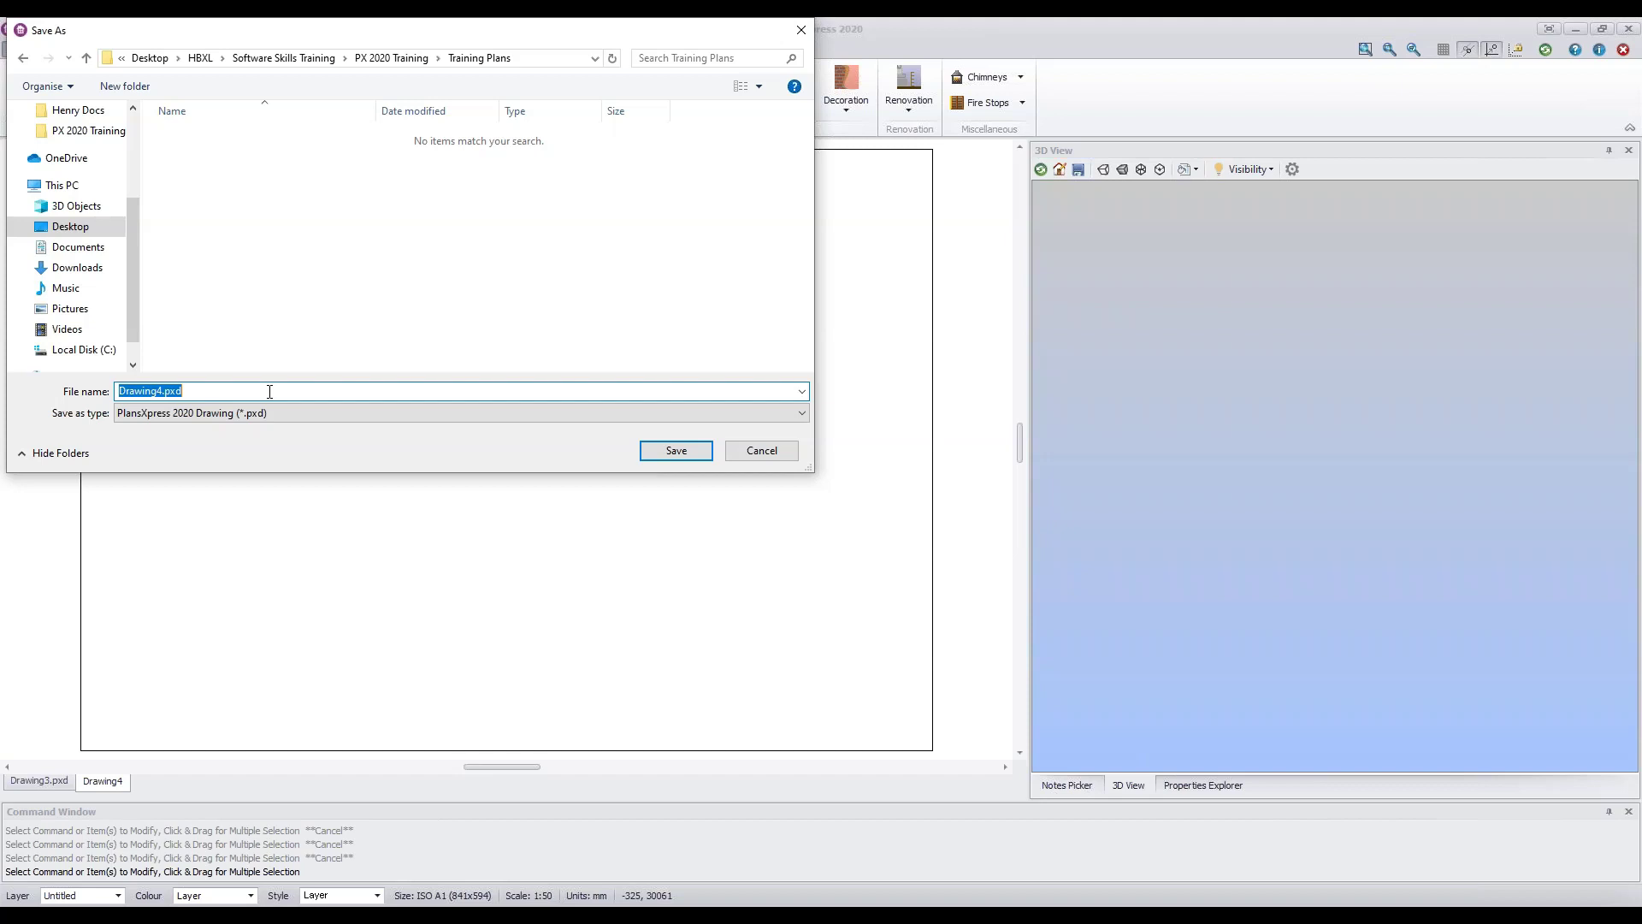
pyautogui.write('Upton Fields 1')
pyautogui.click(697, 457)
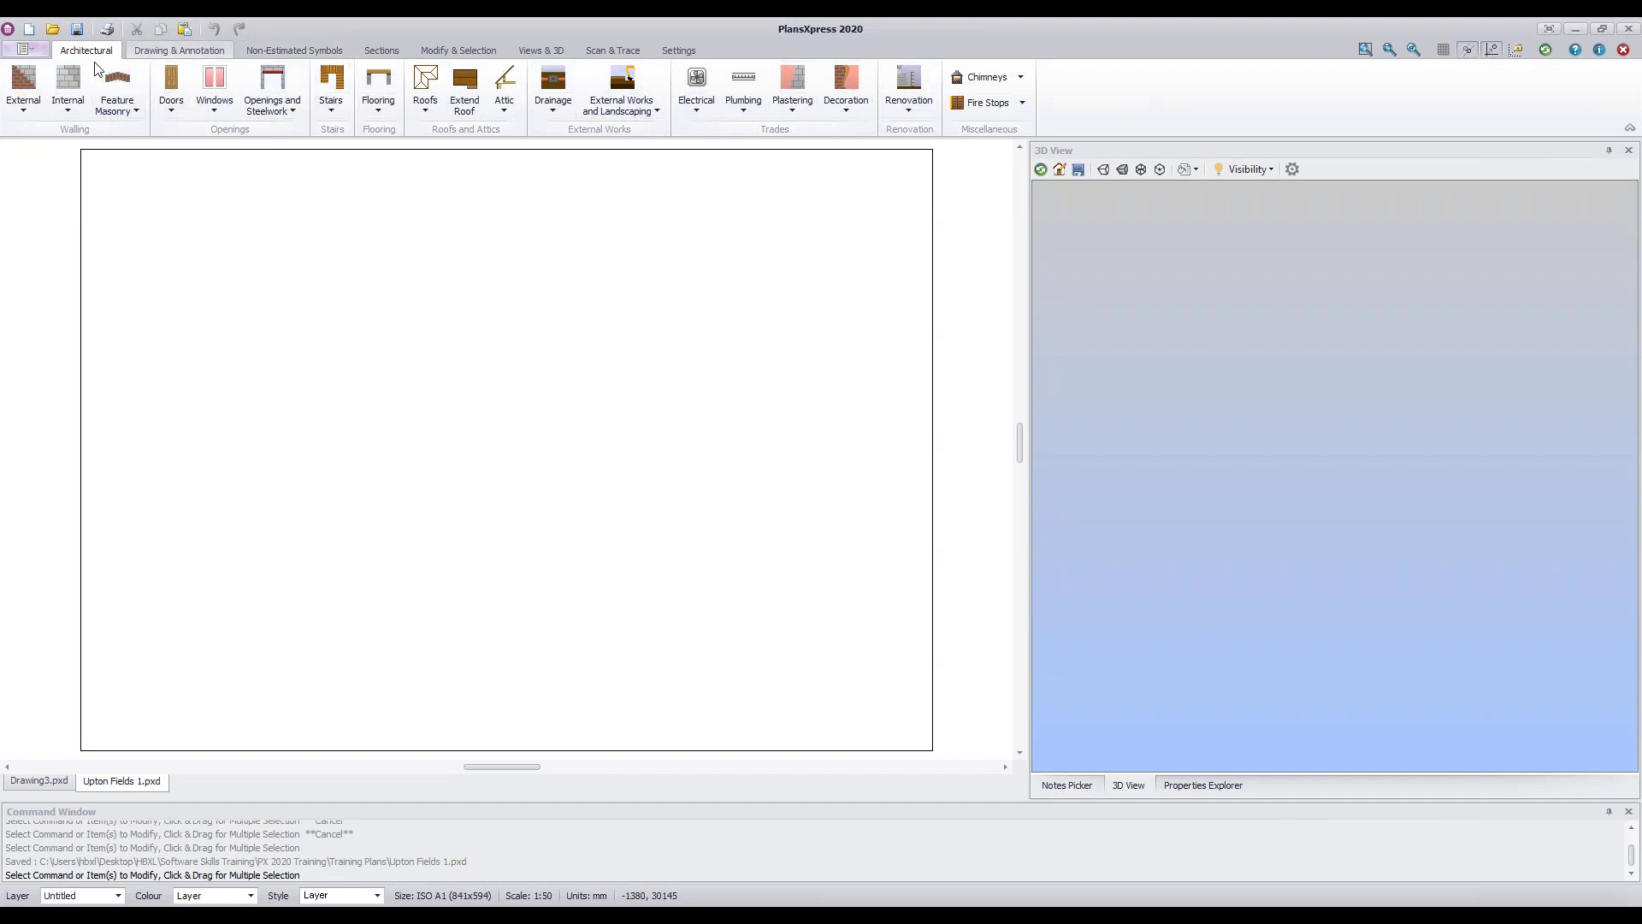
pyautogui.click(191, 56)
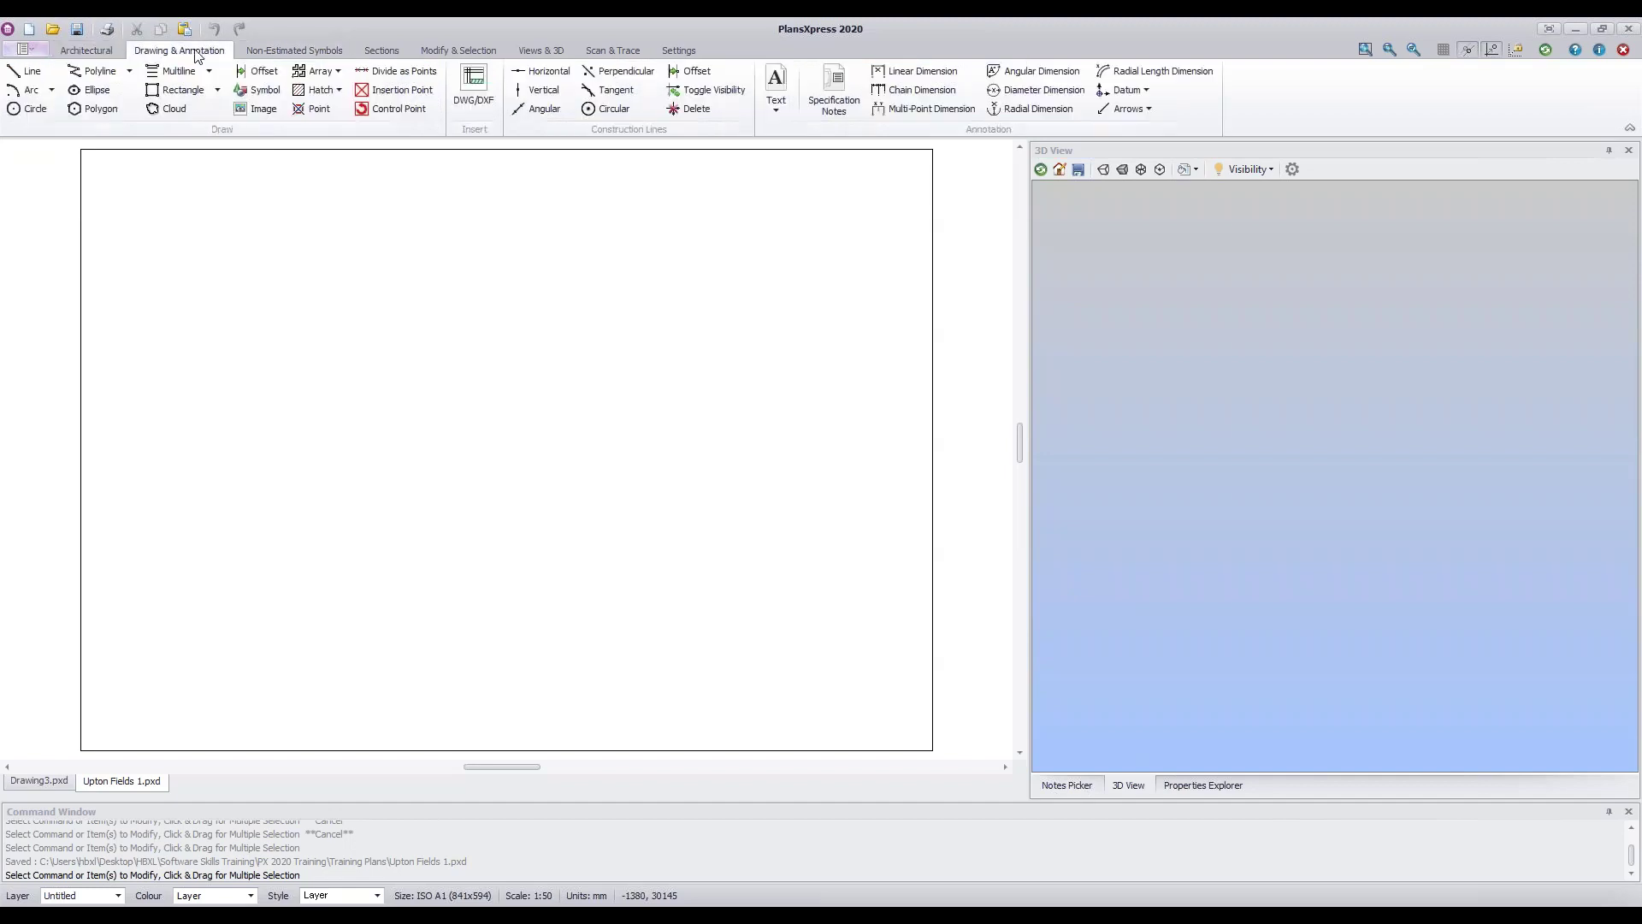
pyautogui.click(279, 57)
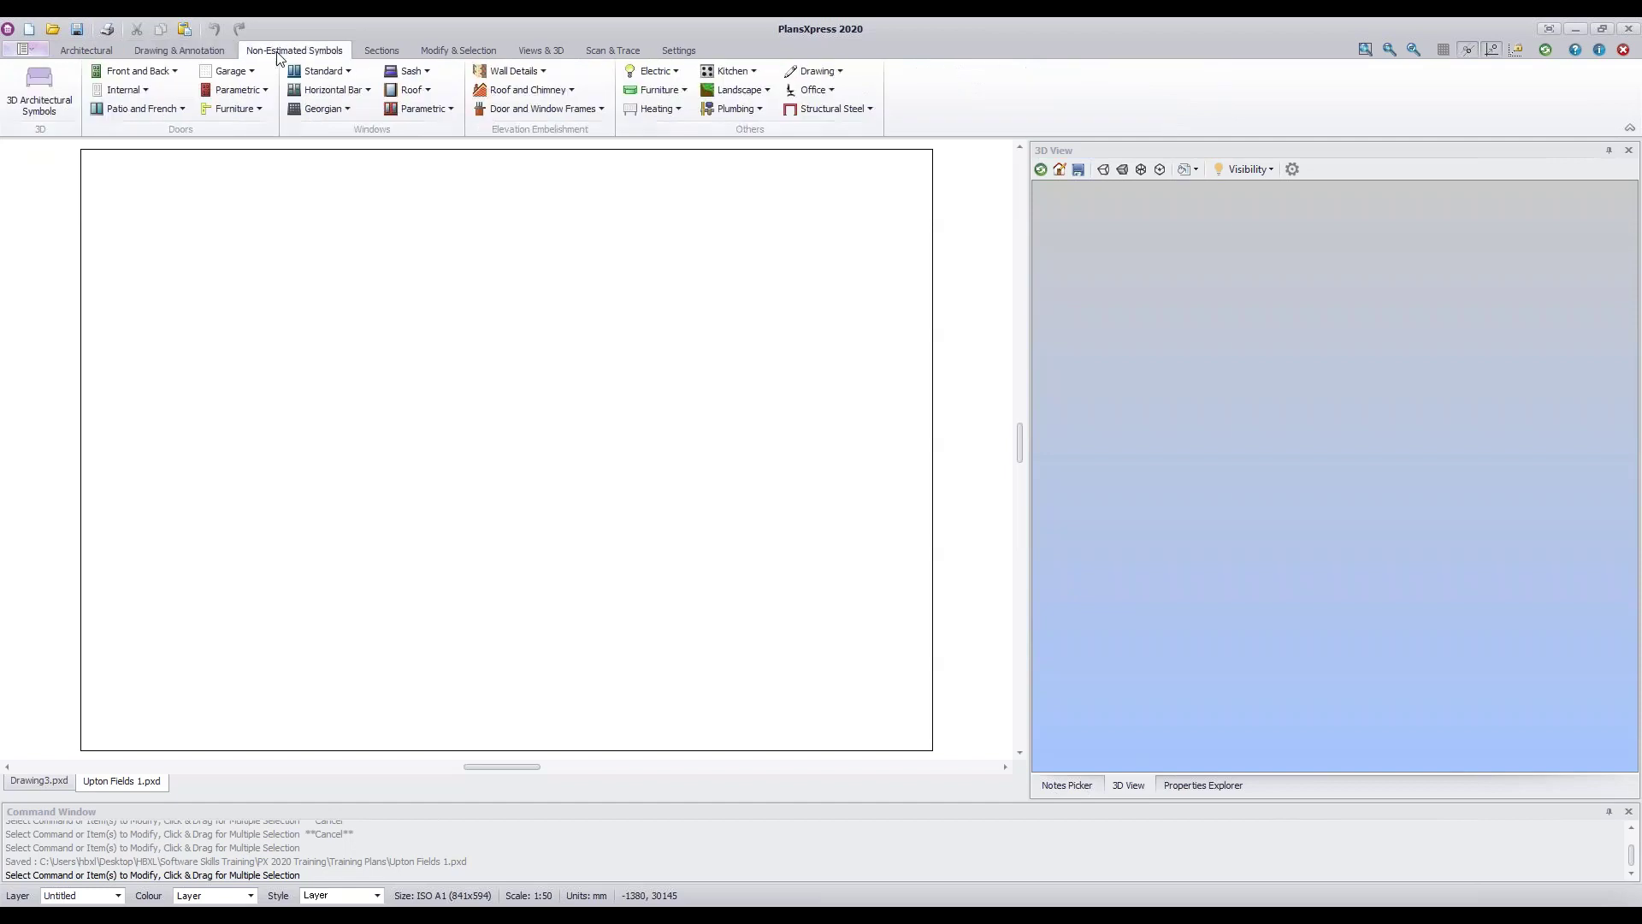
pyautogui.click(381, 57)
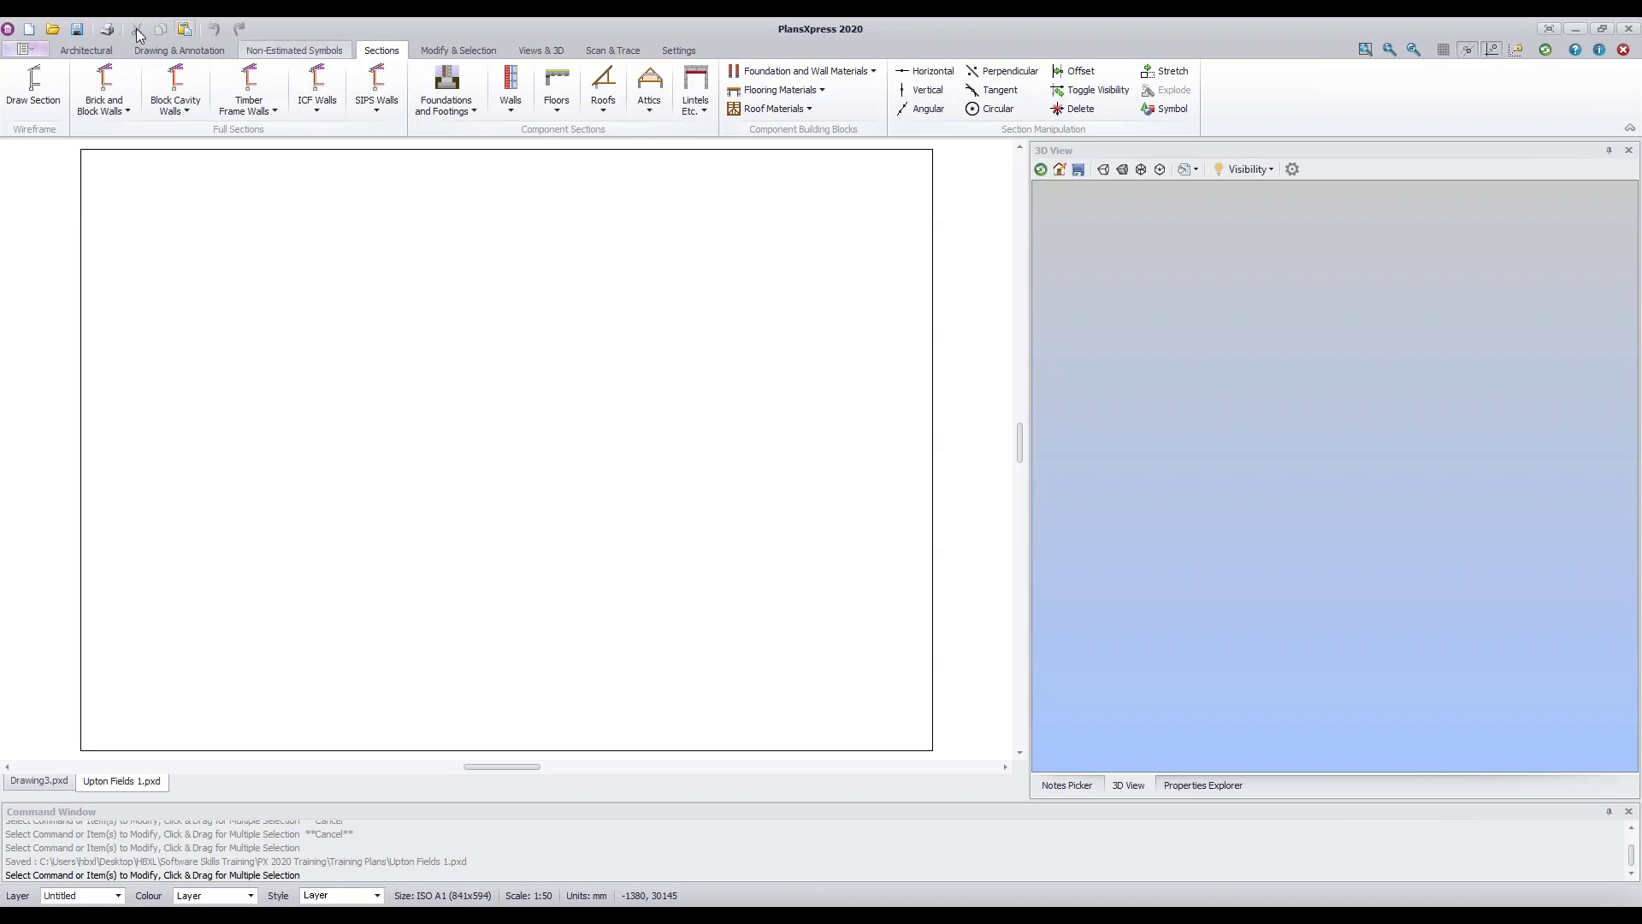
pyautogui.click(96, 53)
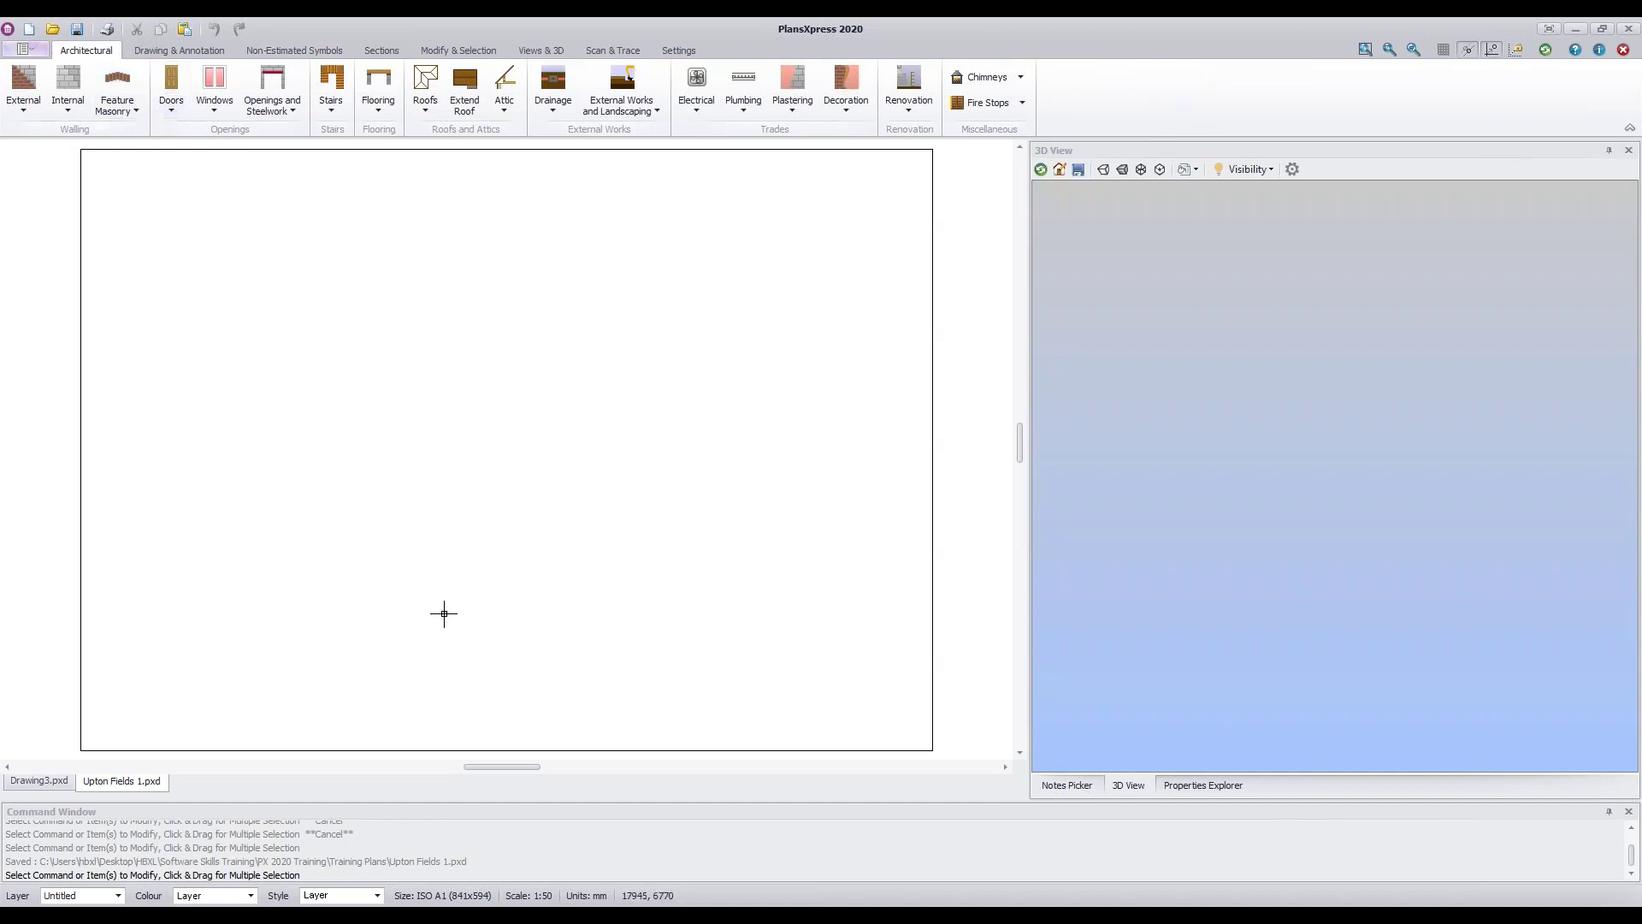
pyautogui.scroll(-1, 470, 579)
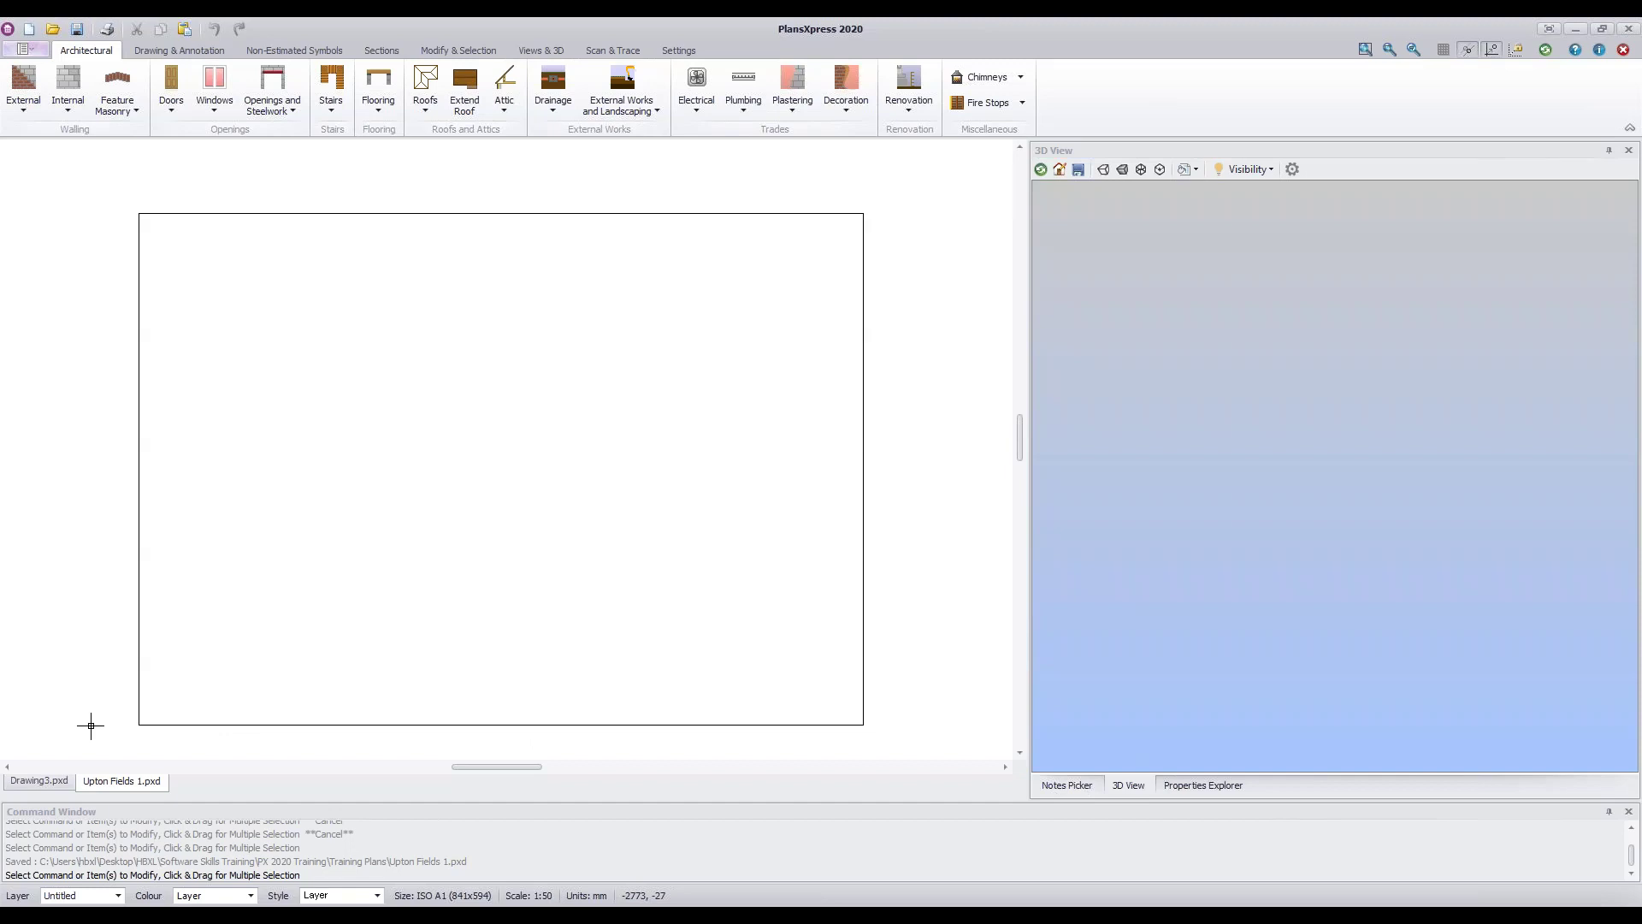
pyautogui.moveTo(345, 641); pyautogui.dragTo(345, 618, button='middle')
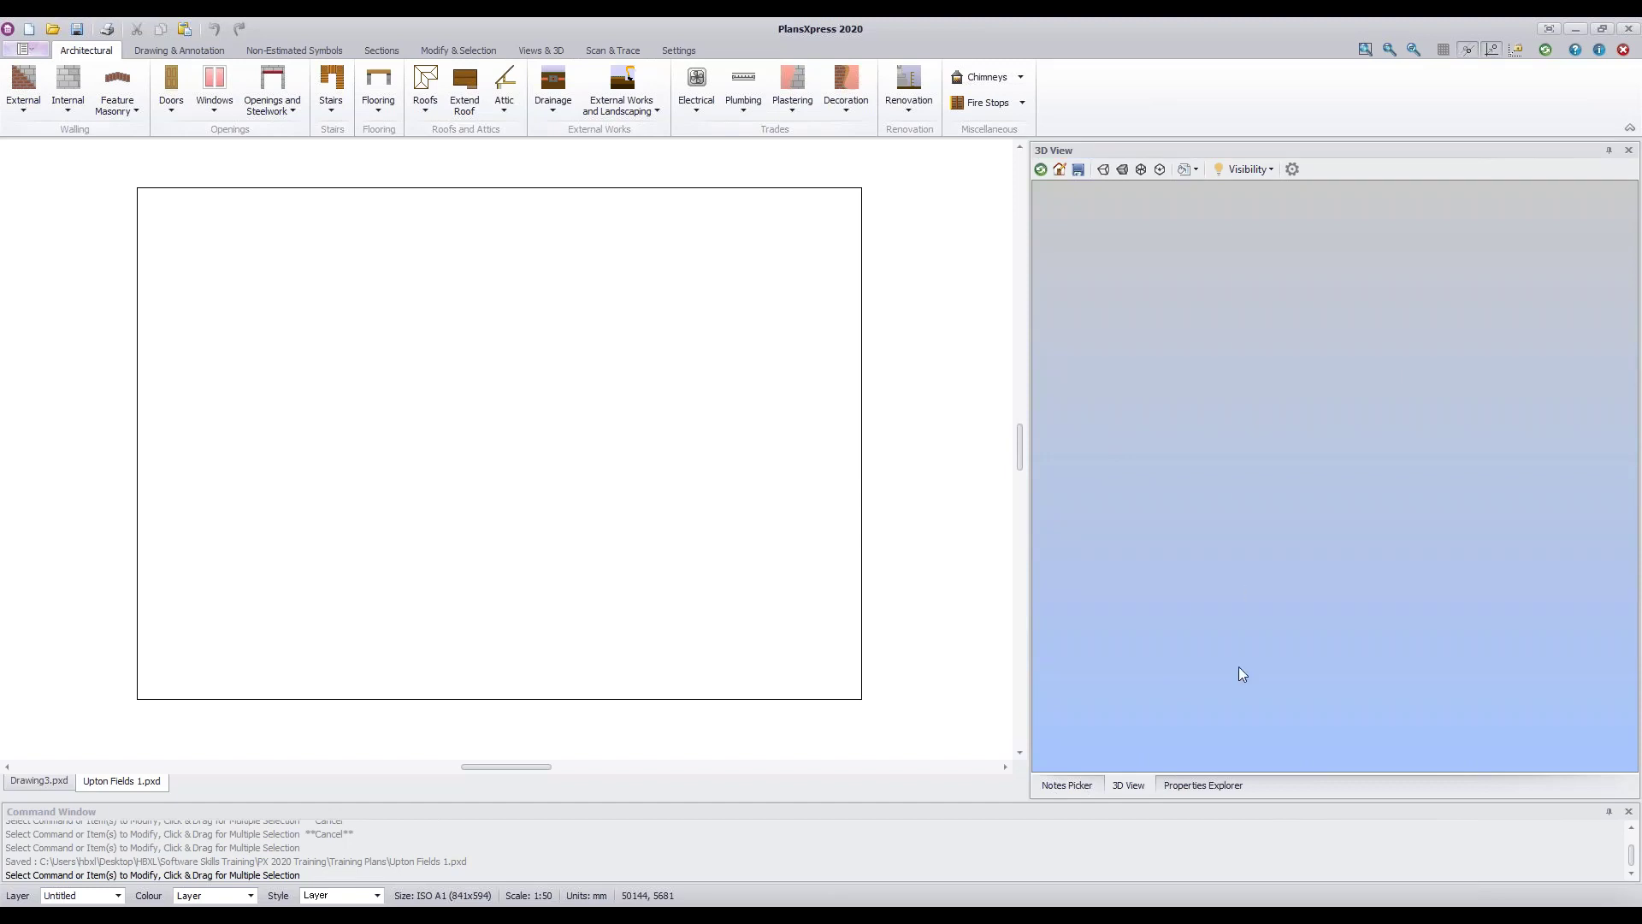
# - Review the Notes Picker list and the Properties Explorer's current settings, and return to the 3D View
pyautogui.click(1074, 785)
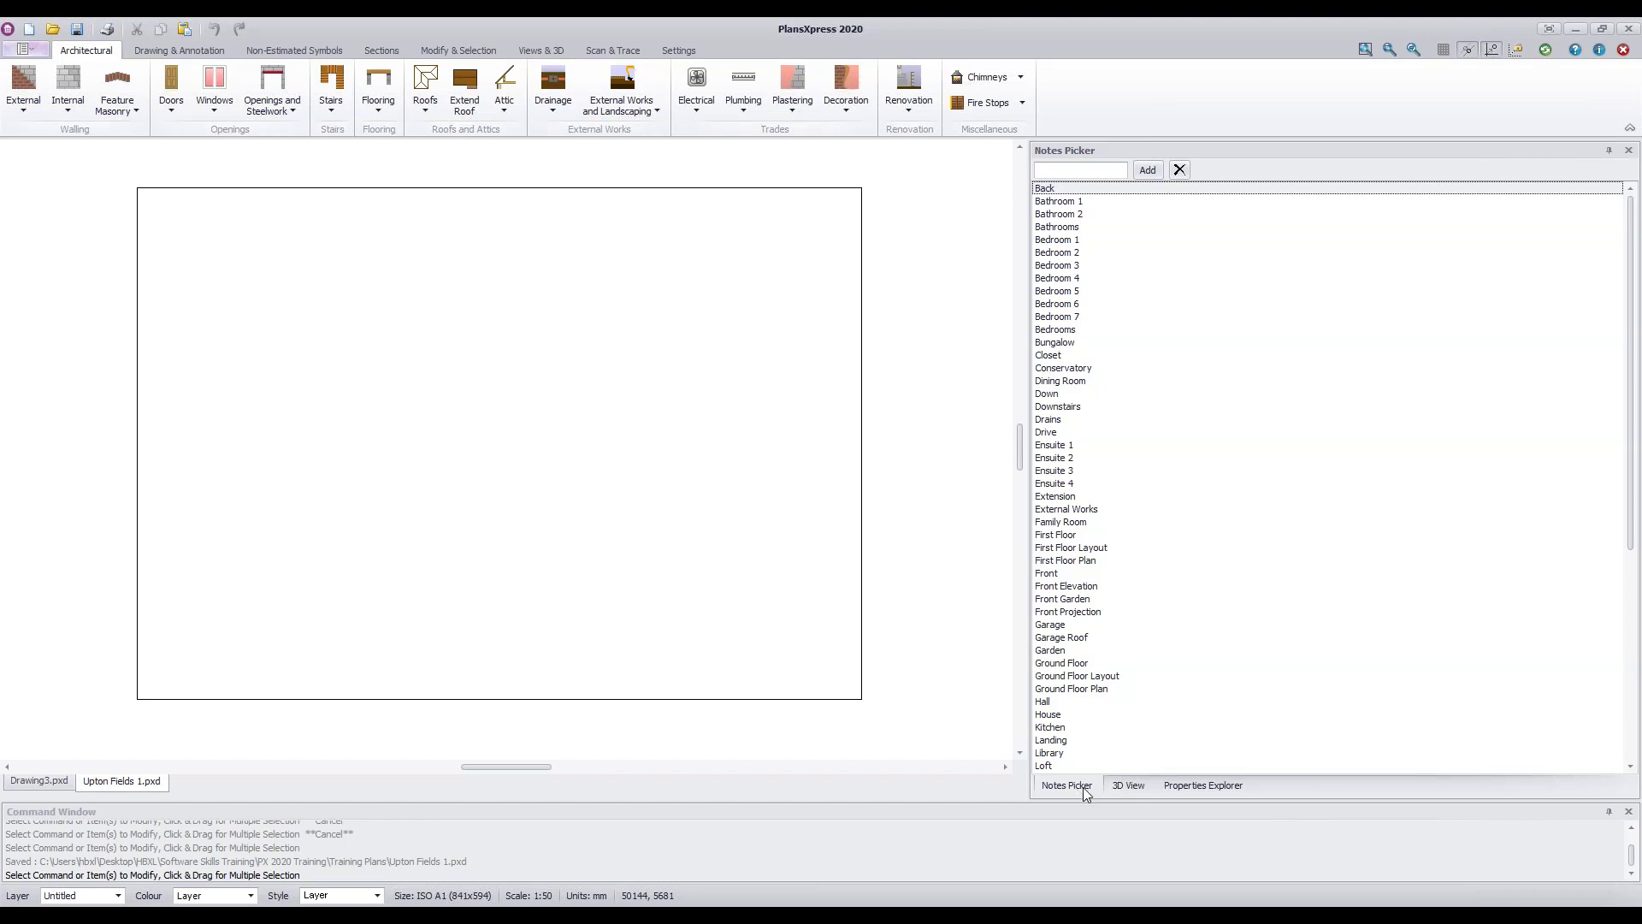
pyautogui.click(1219, 788)
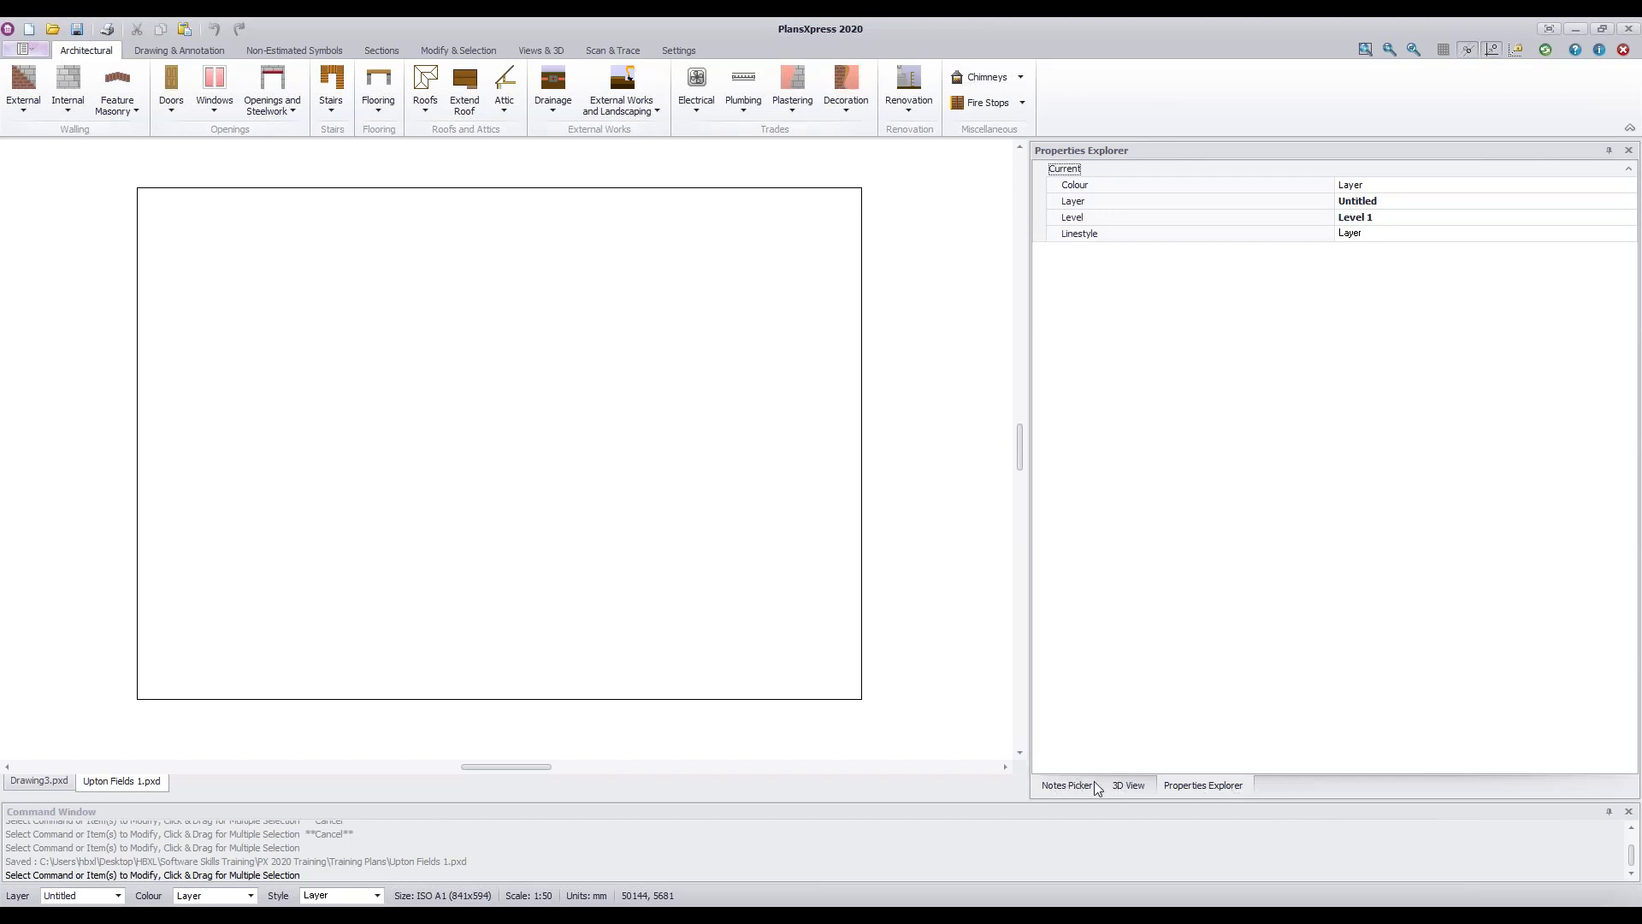
pyautogui.click(1129, 787)
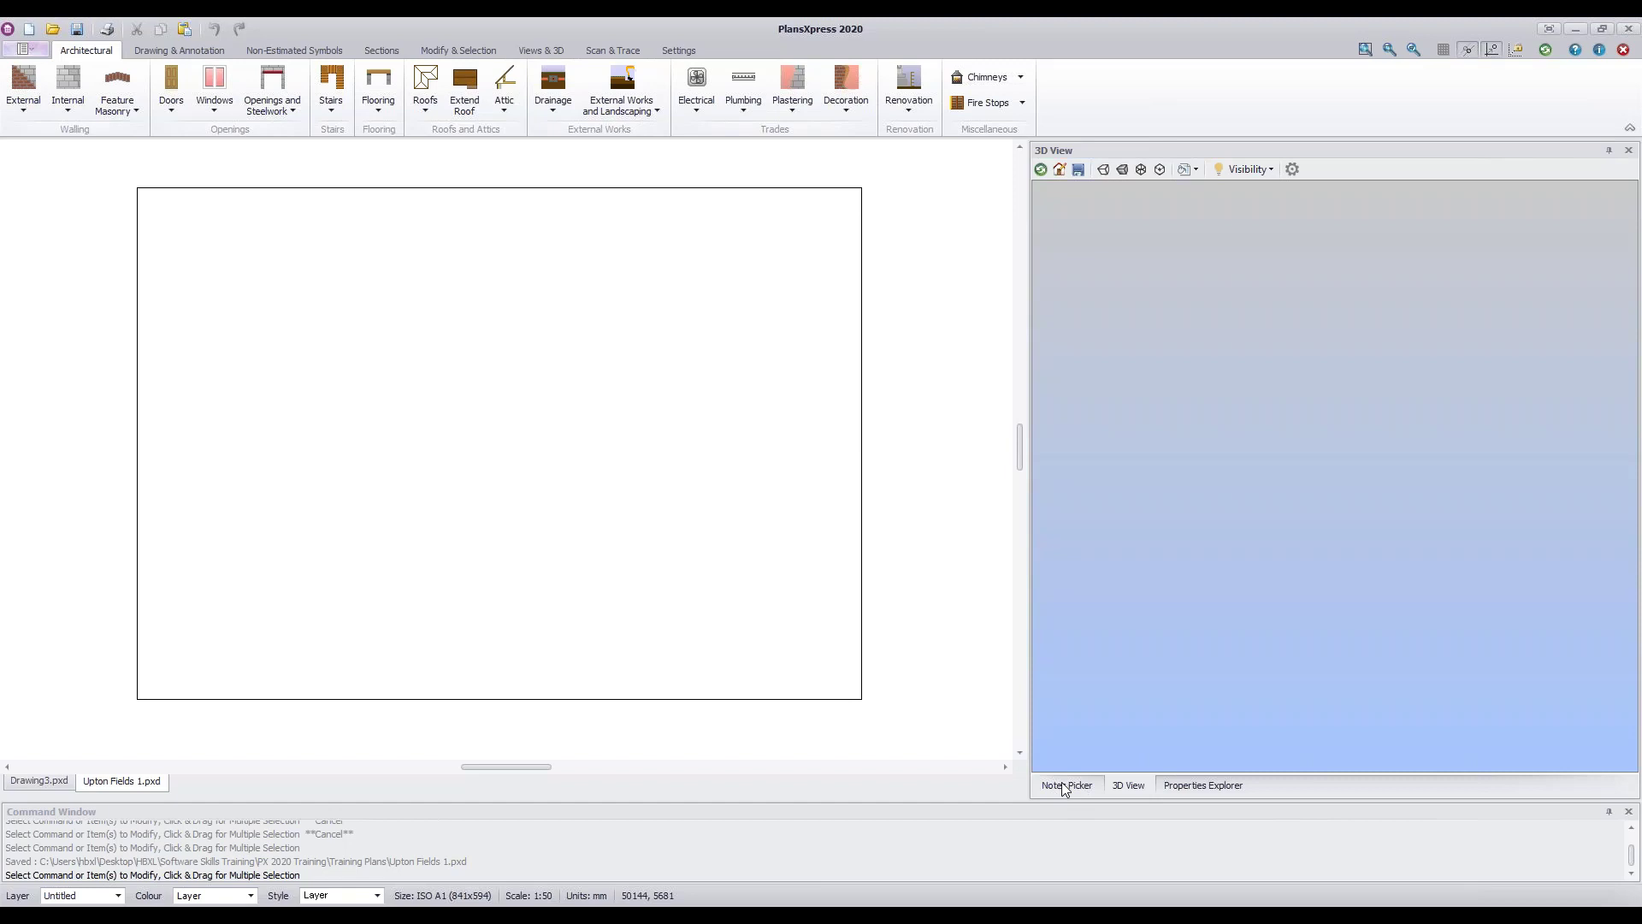
# - Turn the 3D Preview window off and back on
pyautogui.click(542, 53)
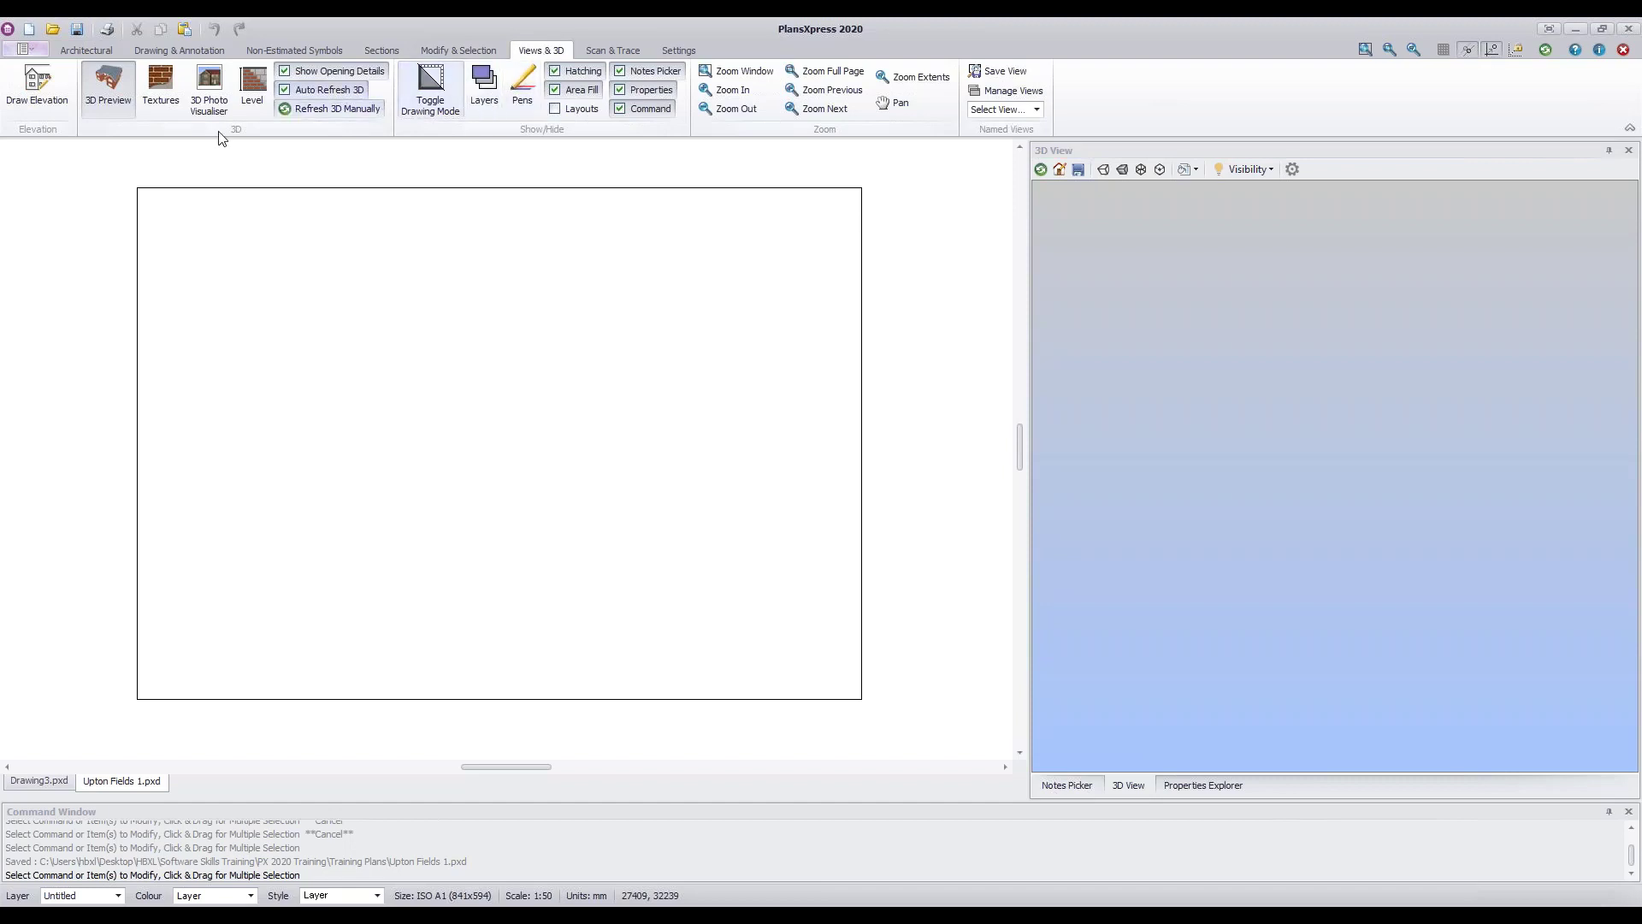
pyautogui.click(111, 94)
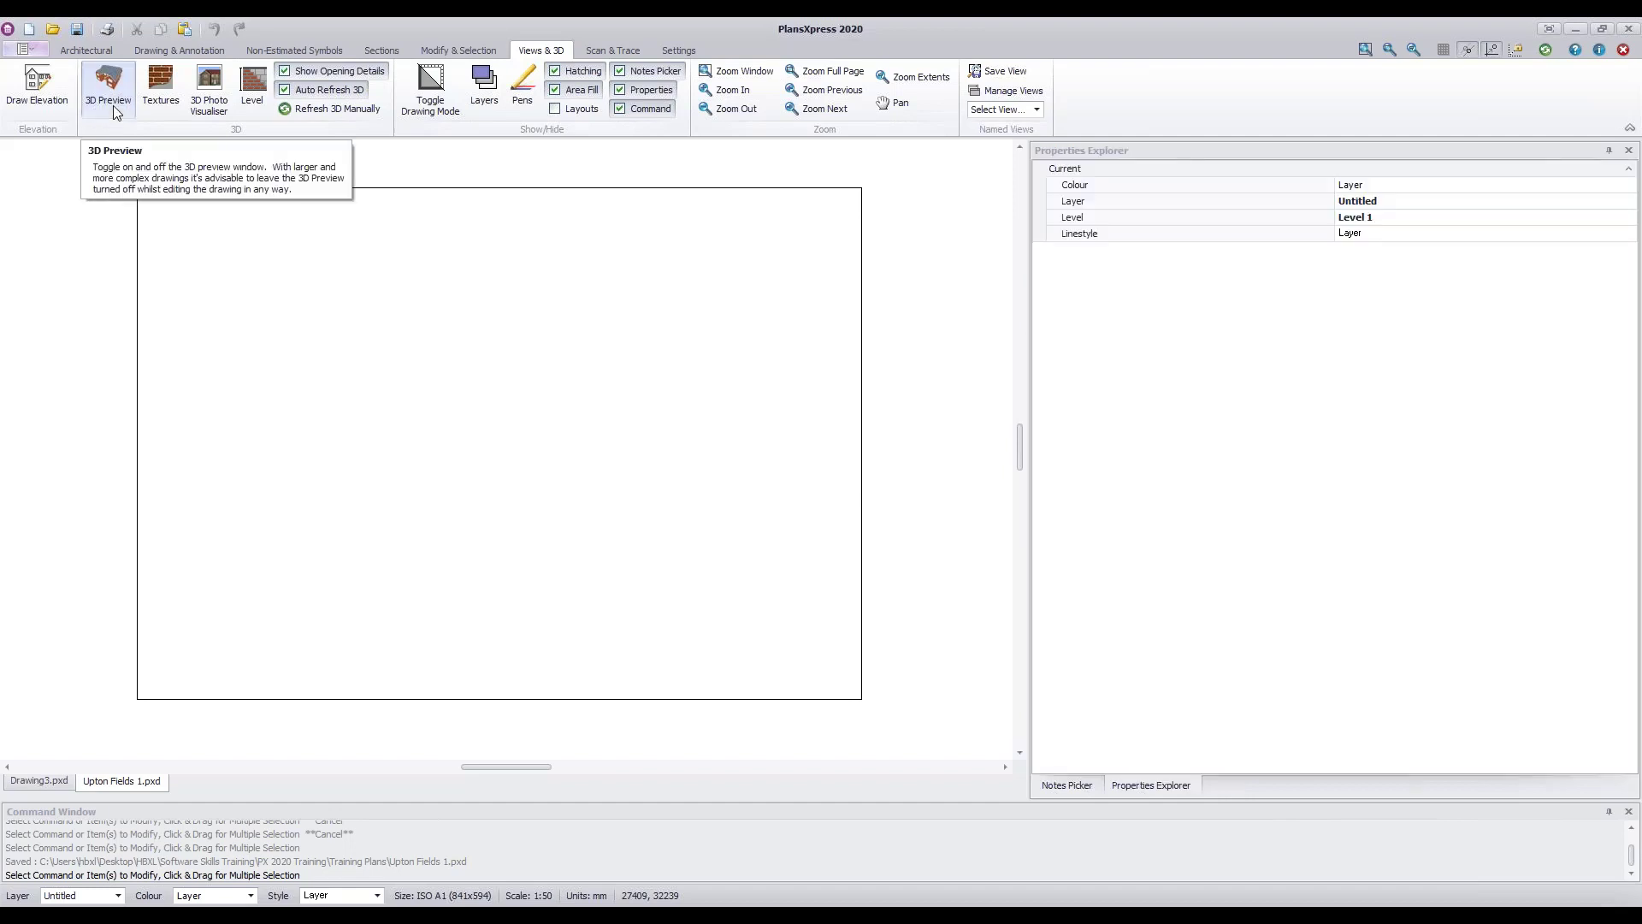
pyautogui.click(115, 109)
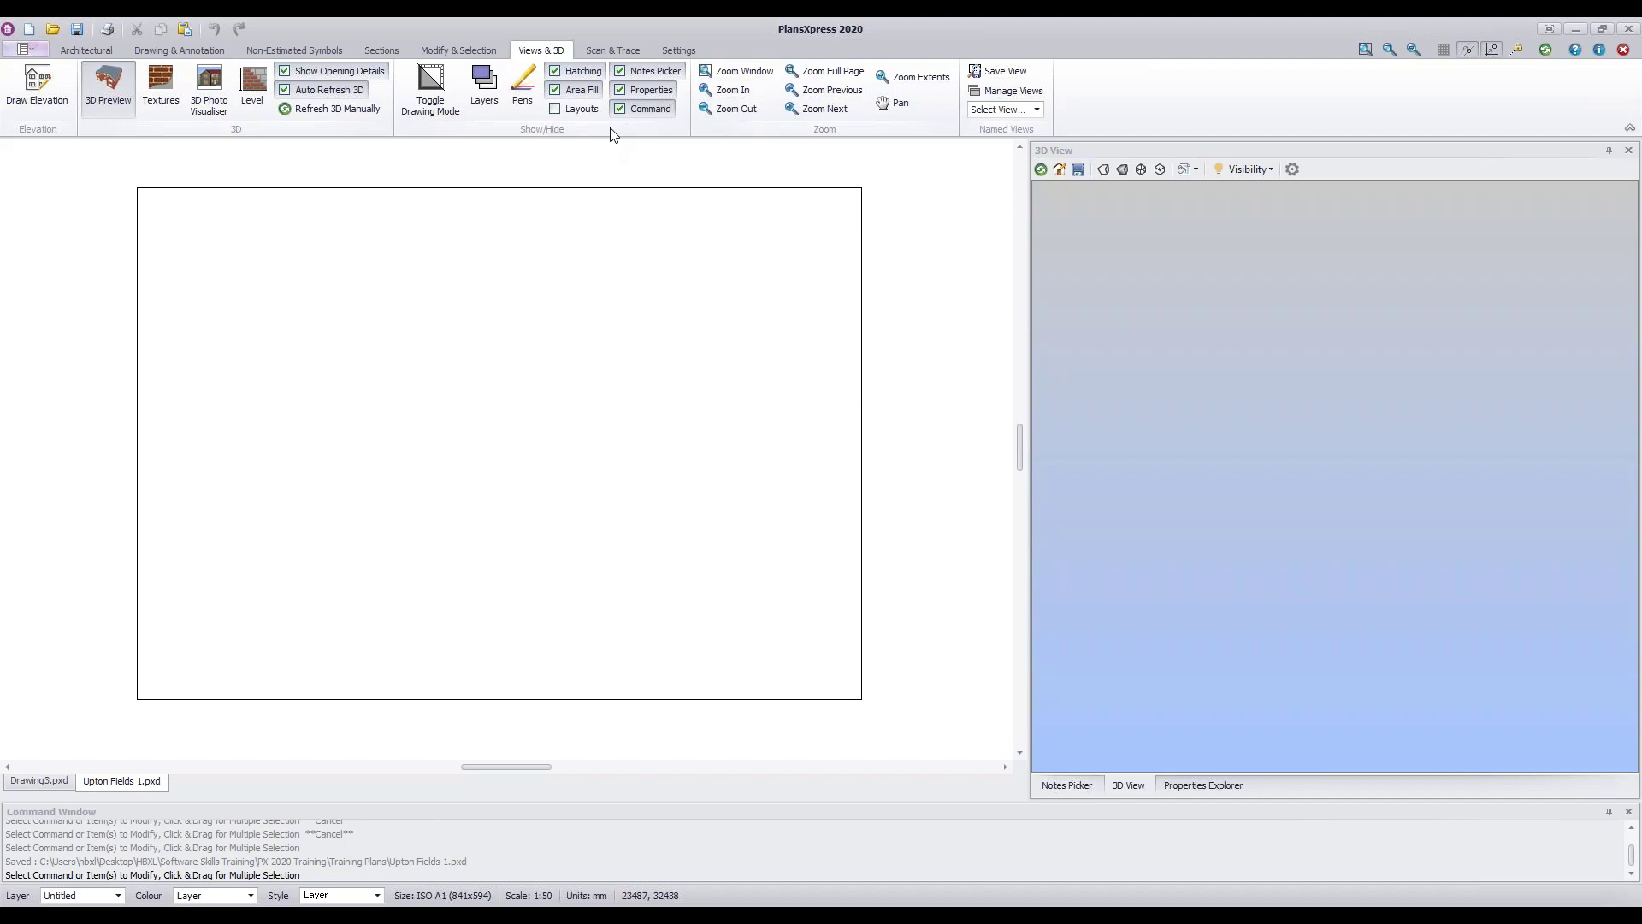
# - Hide and restore the Notes Picker and the Command window, and bring the 3D View back to the front
pyautogui.click(621, 74)
pyautogui.click(621, 73)
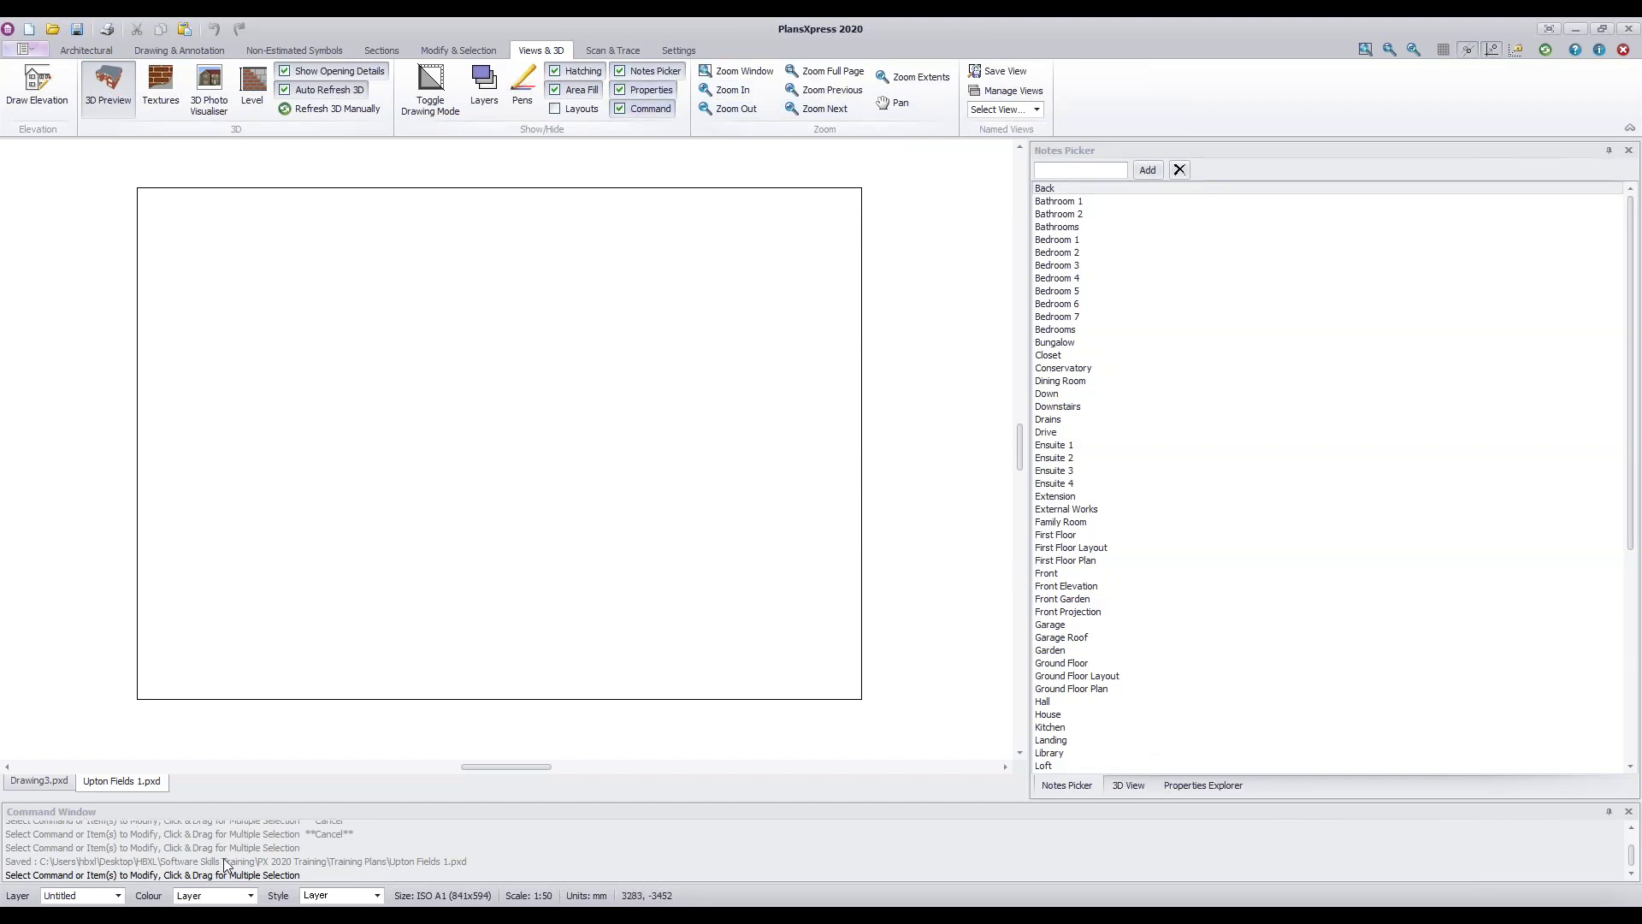
pyautogui.click(621, 110)
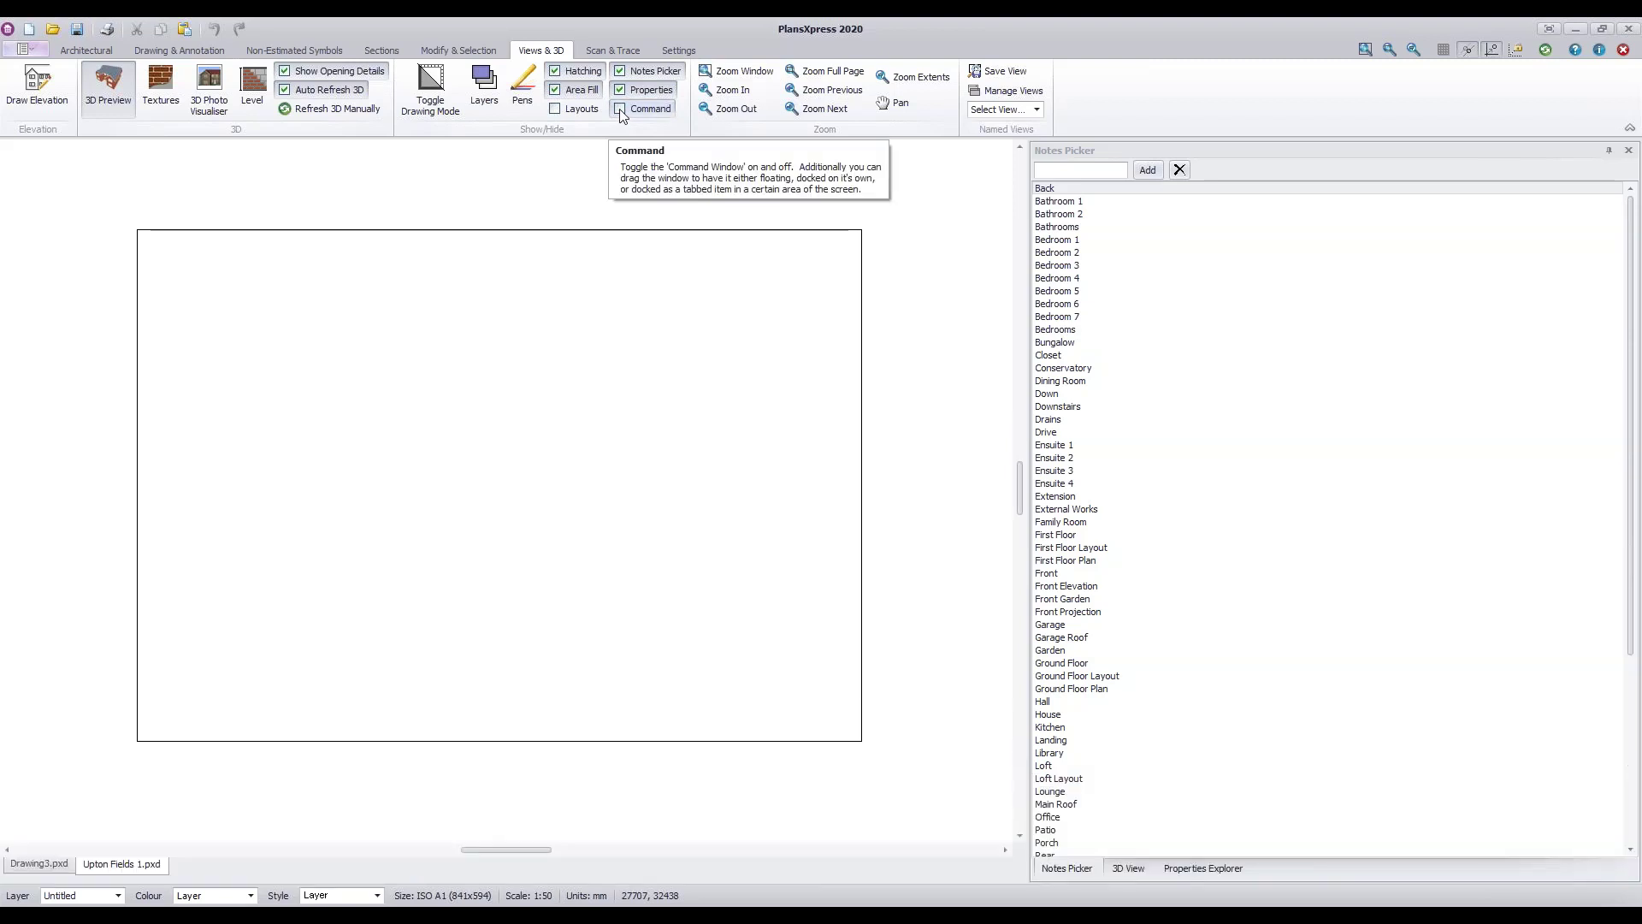
pyautogui.click(620, 110)
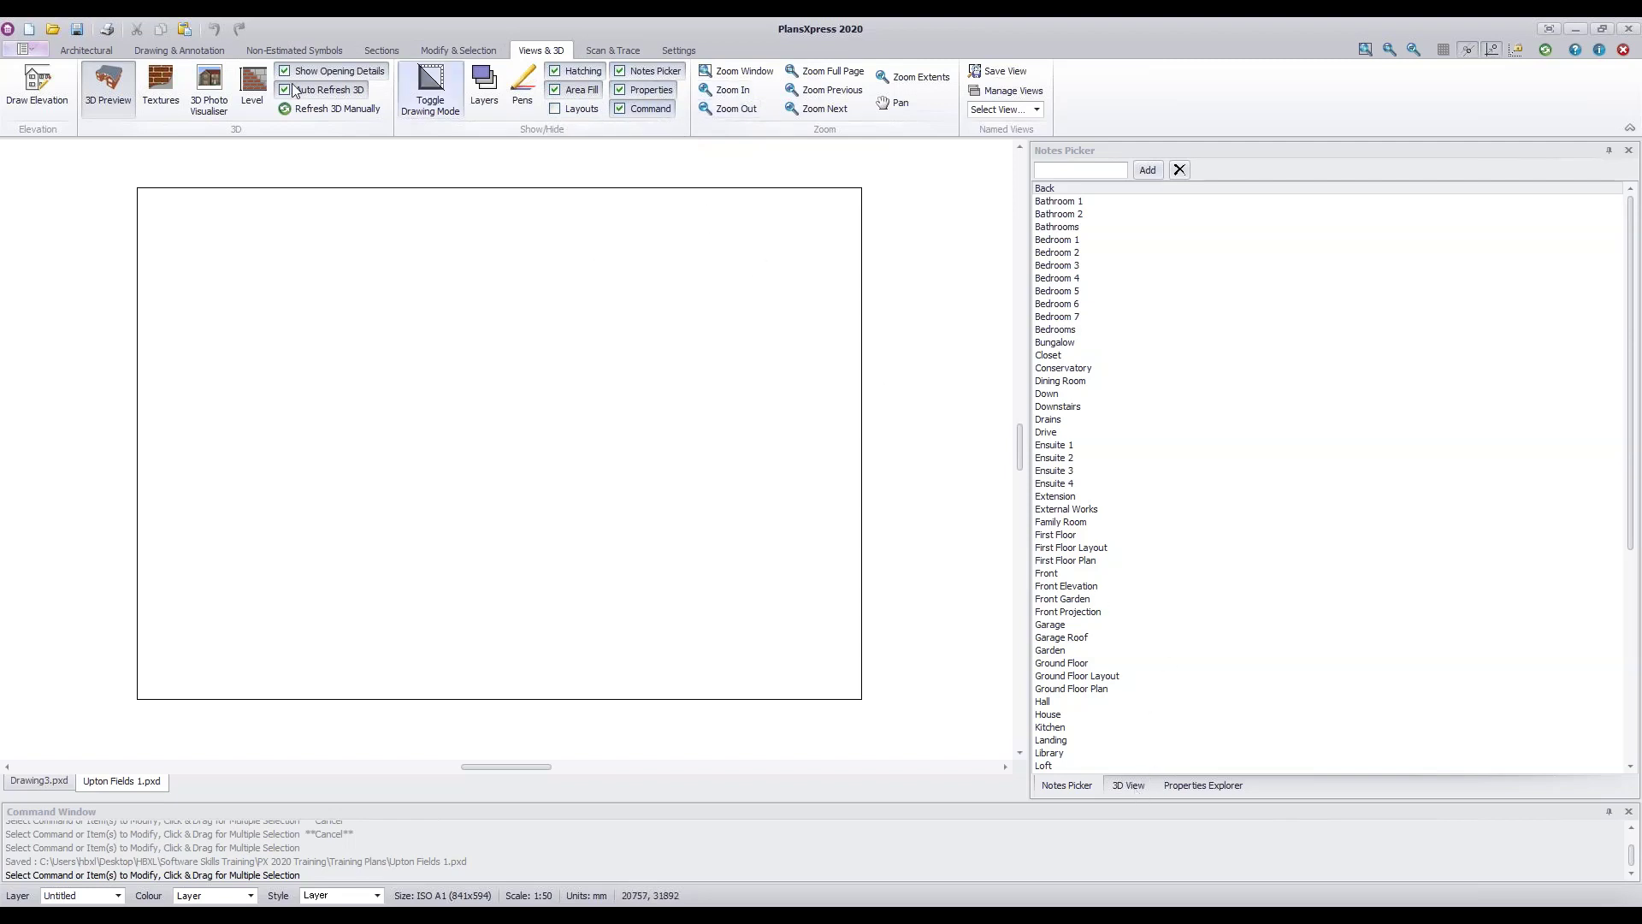
pyautogui.click(105, 103)
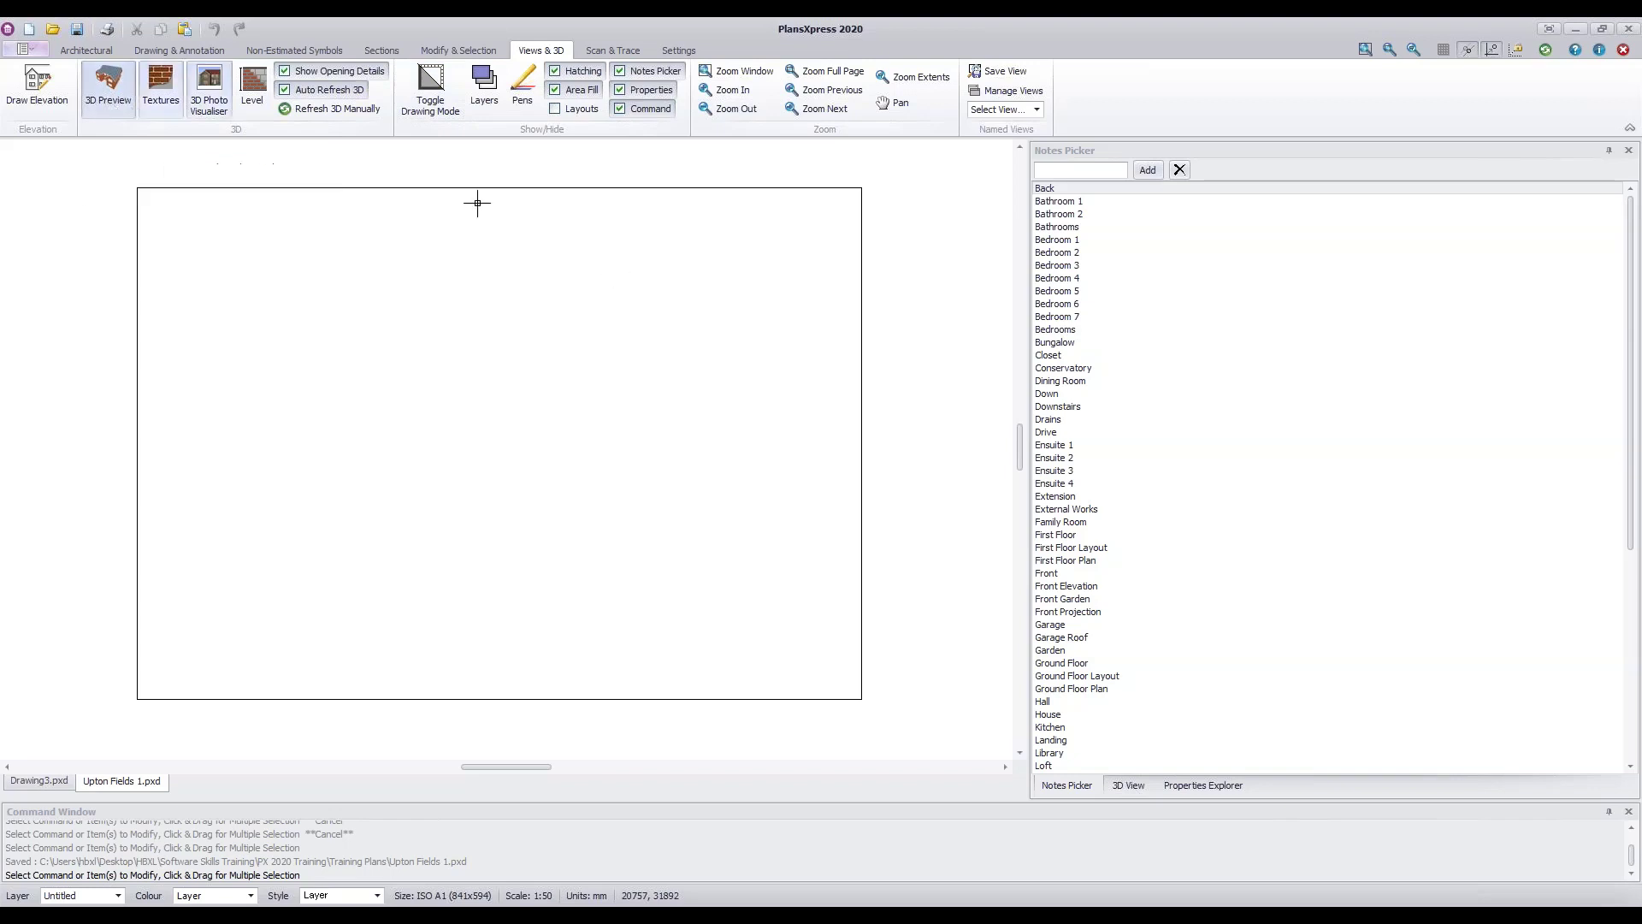
pyautogui.click(1127, 787)
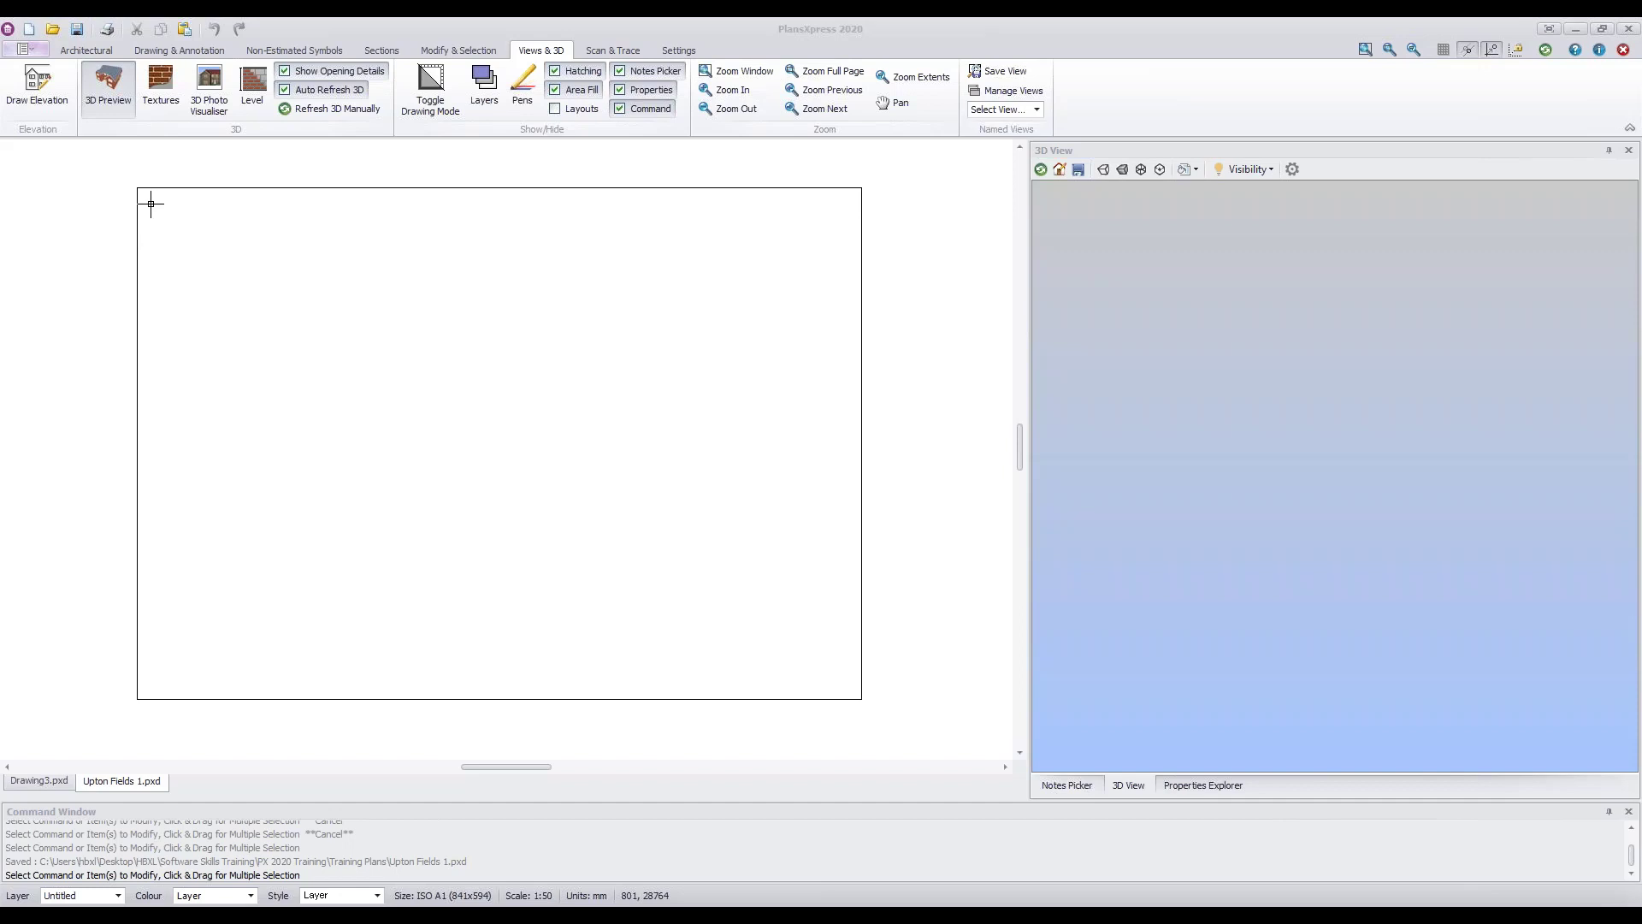
pyautogui.scroll(4, 151, 204)
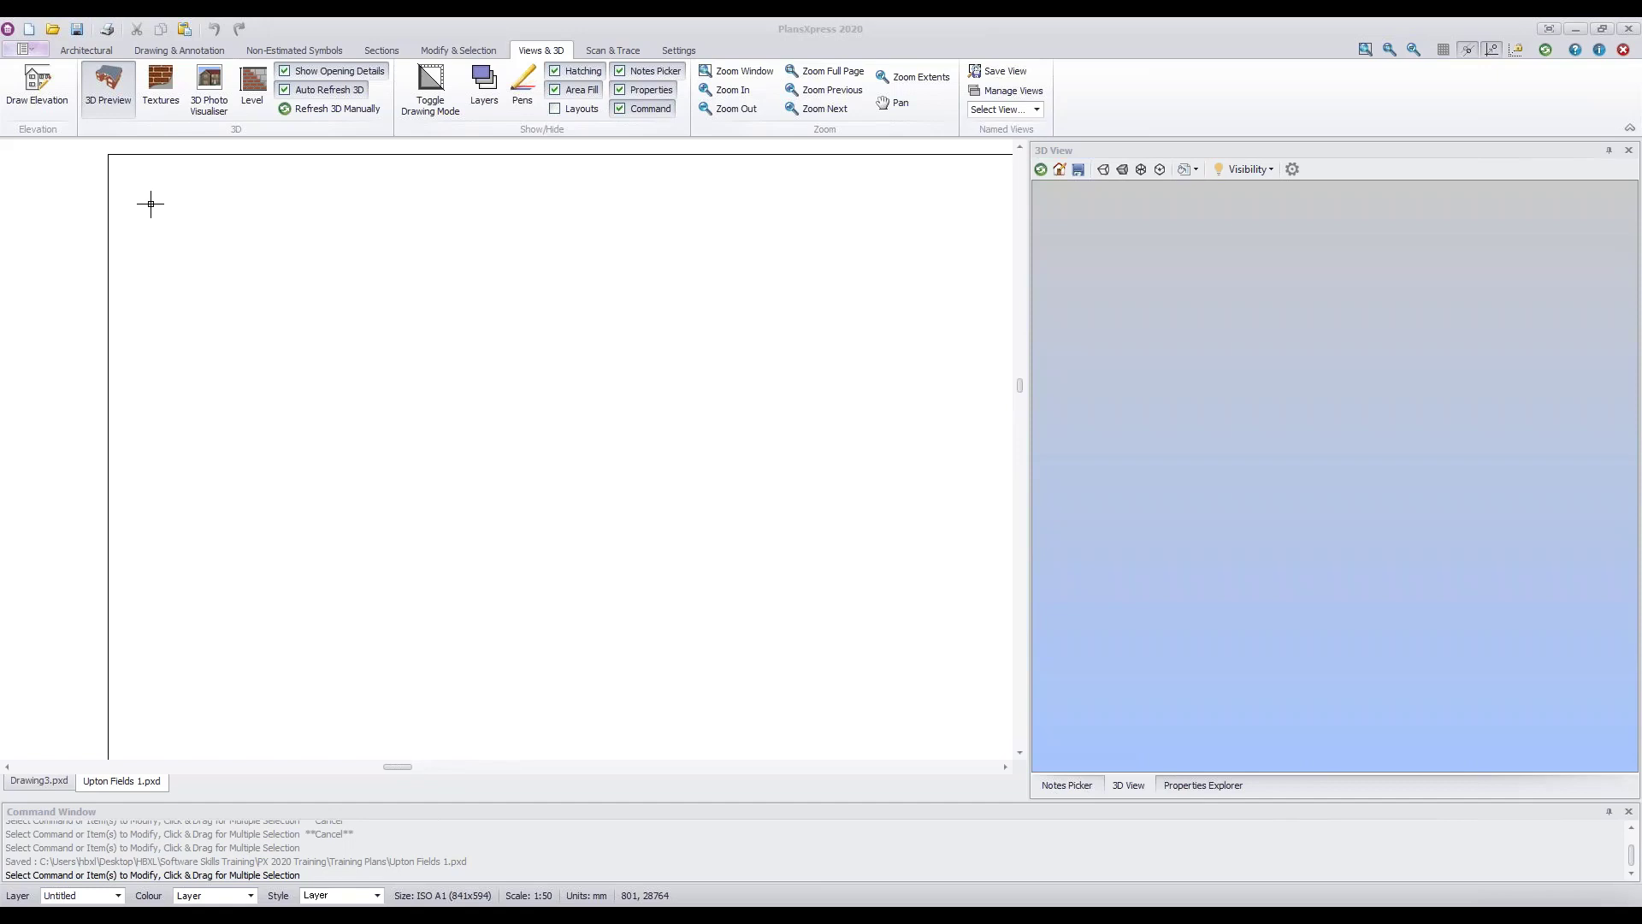
pyautogui.scroll(1, 150, 204)
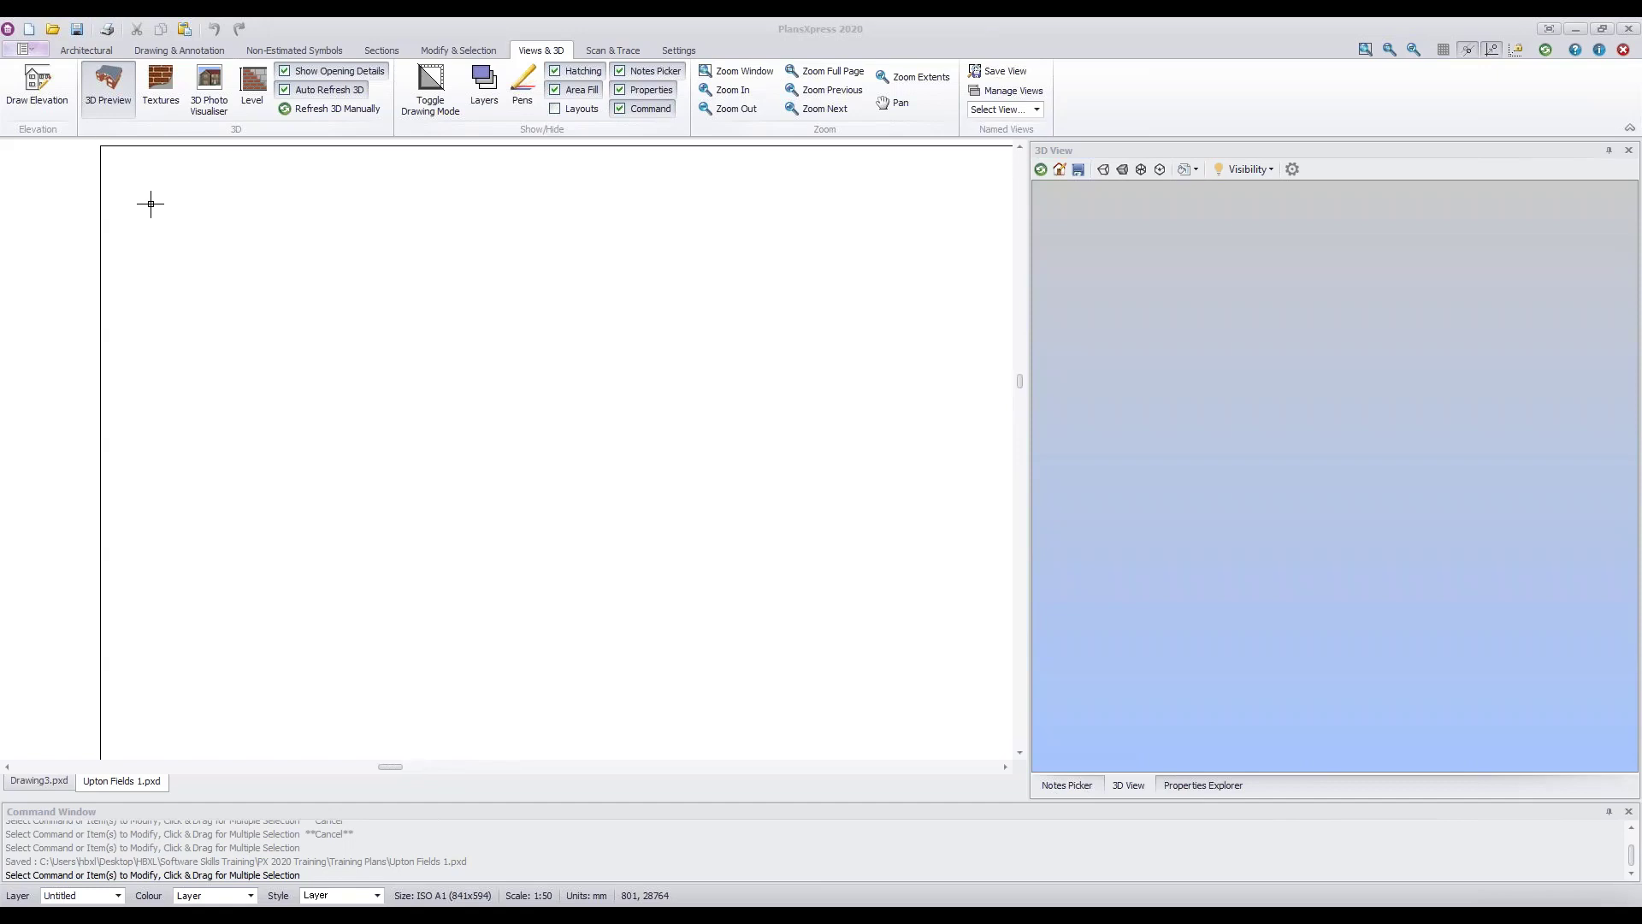
pyautogui.scroll(-1, 150, 203)
pyautogui.scroll(-2, 151, 204)
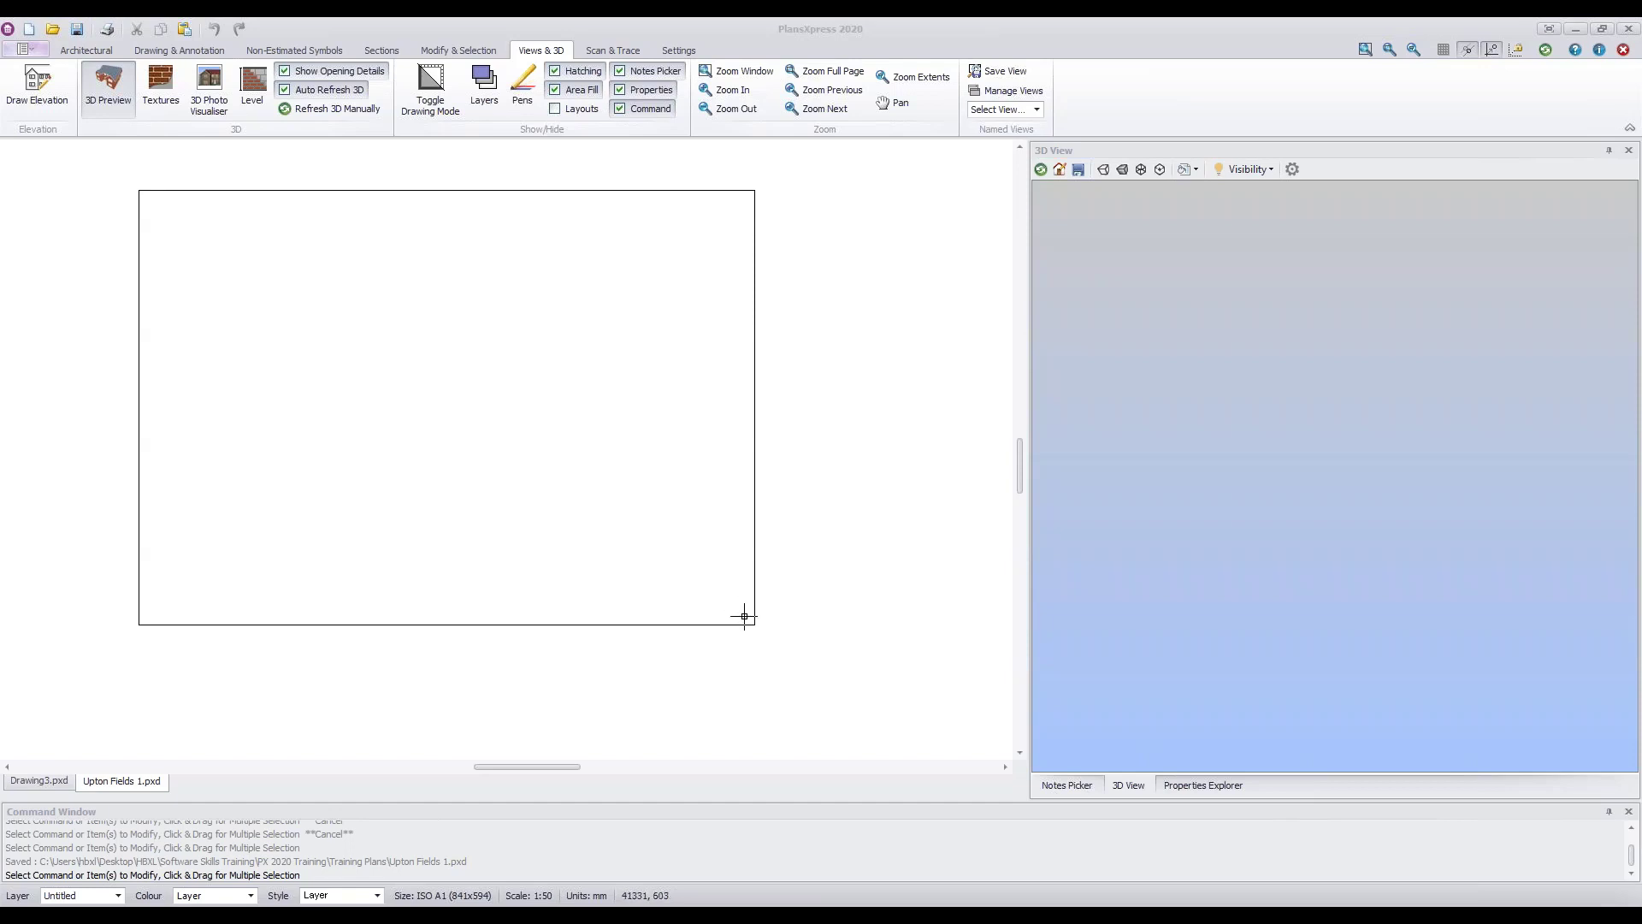
pyautogui.scroll(3, 744, 616)
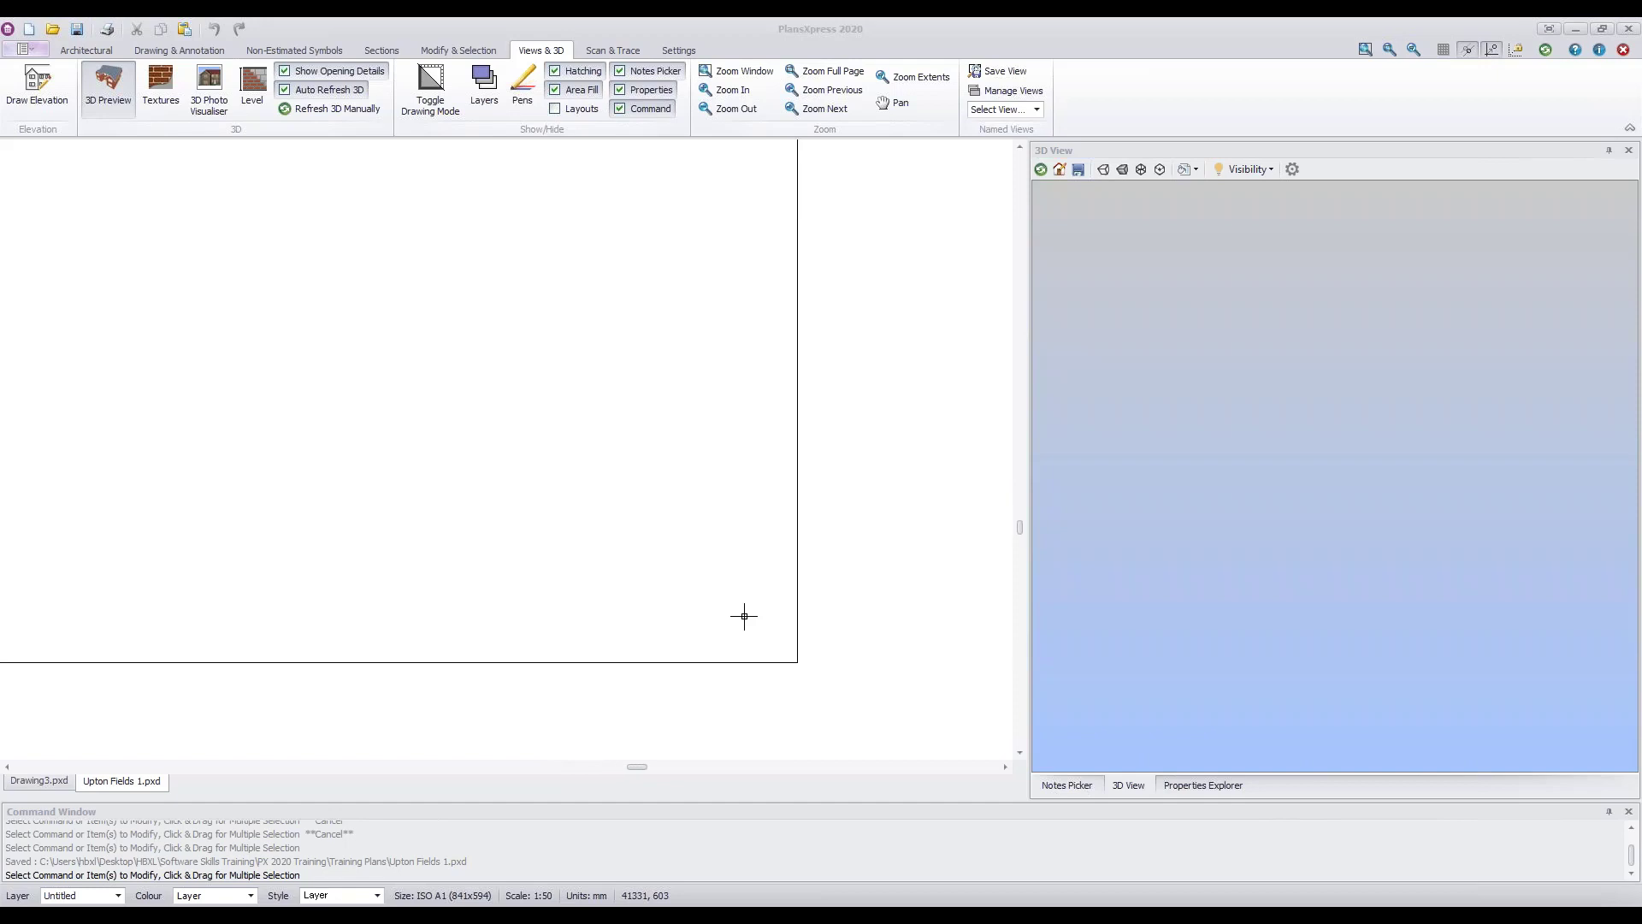
pyautogui.scroll(-3, 744, 616)
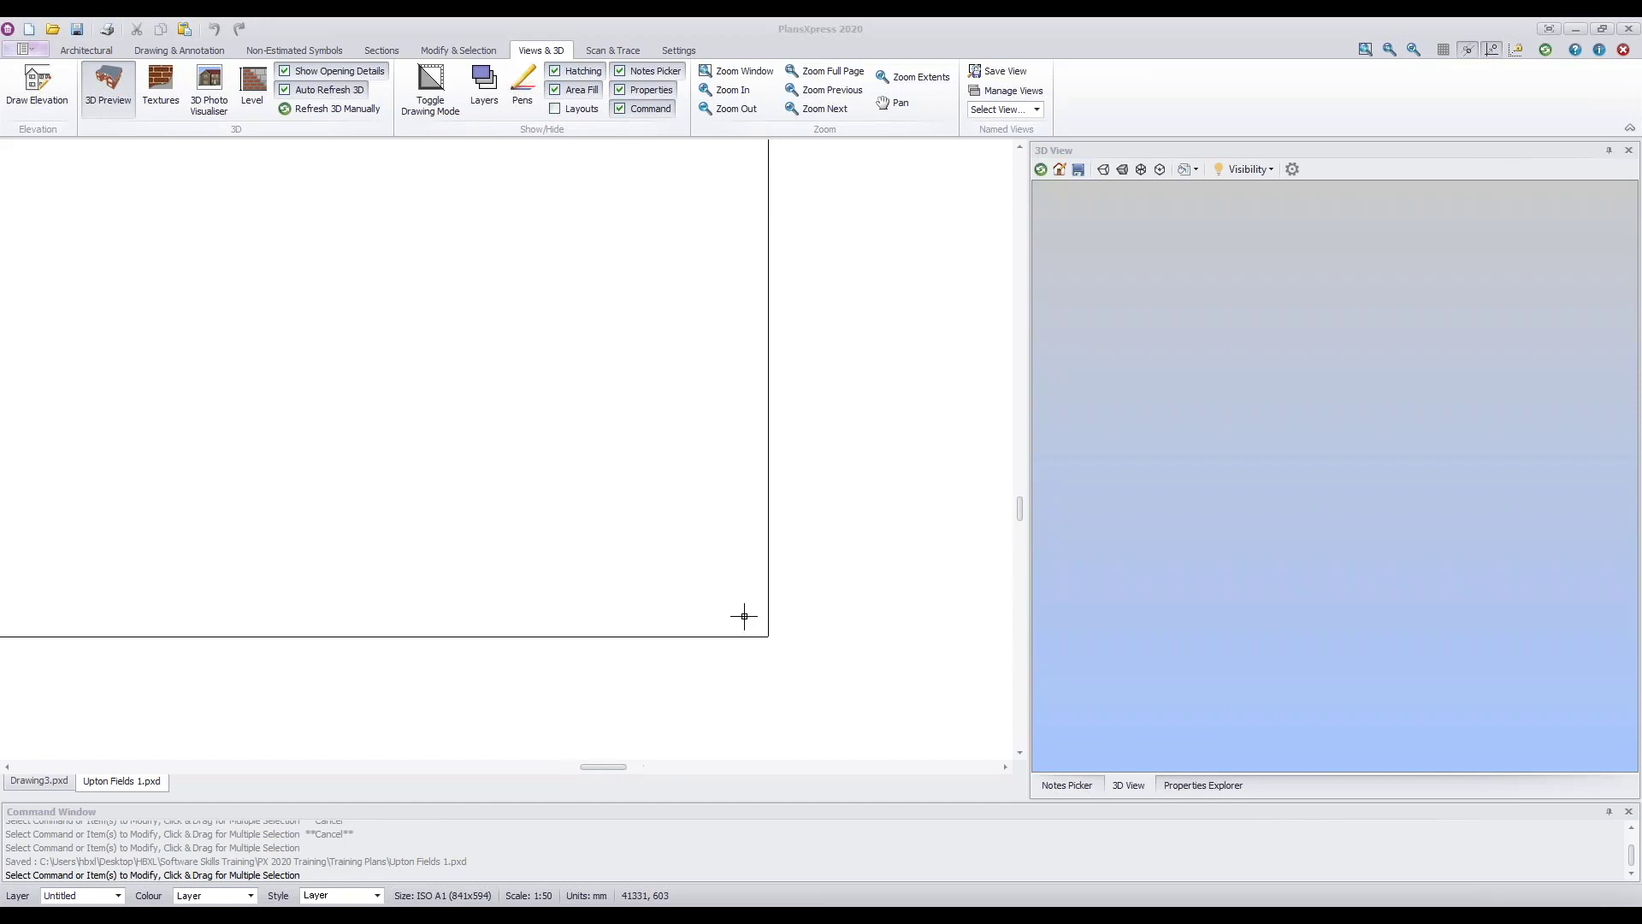
pyautogui.scroll(-4, 744, 616)
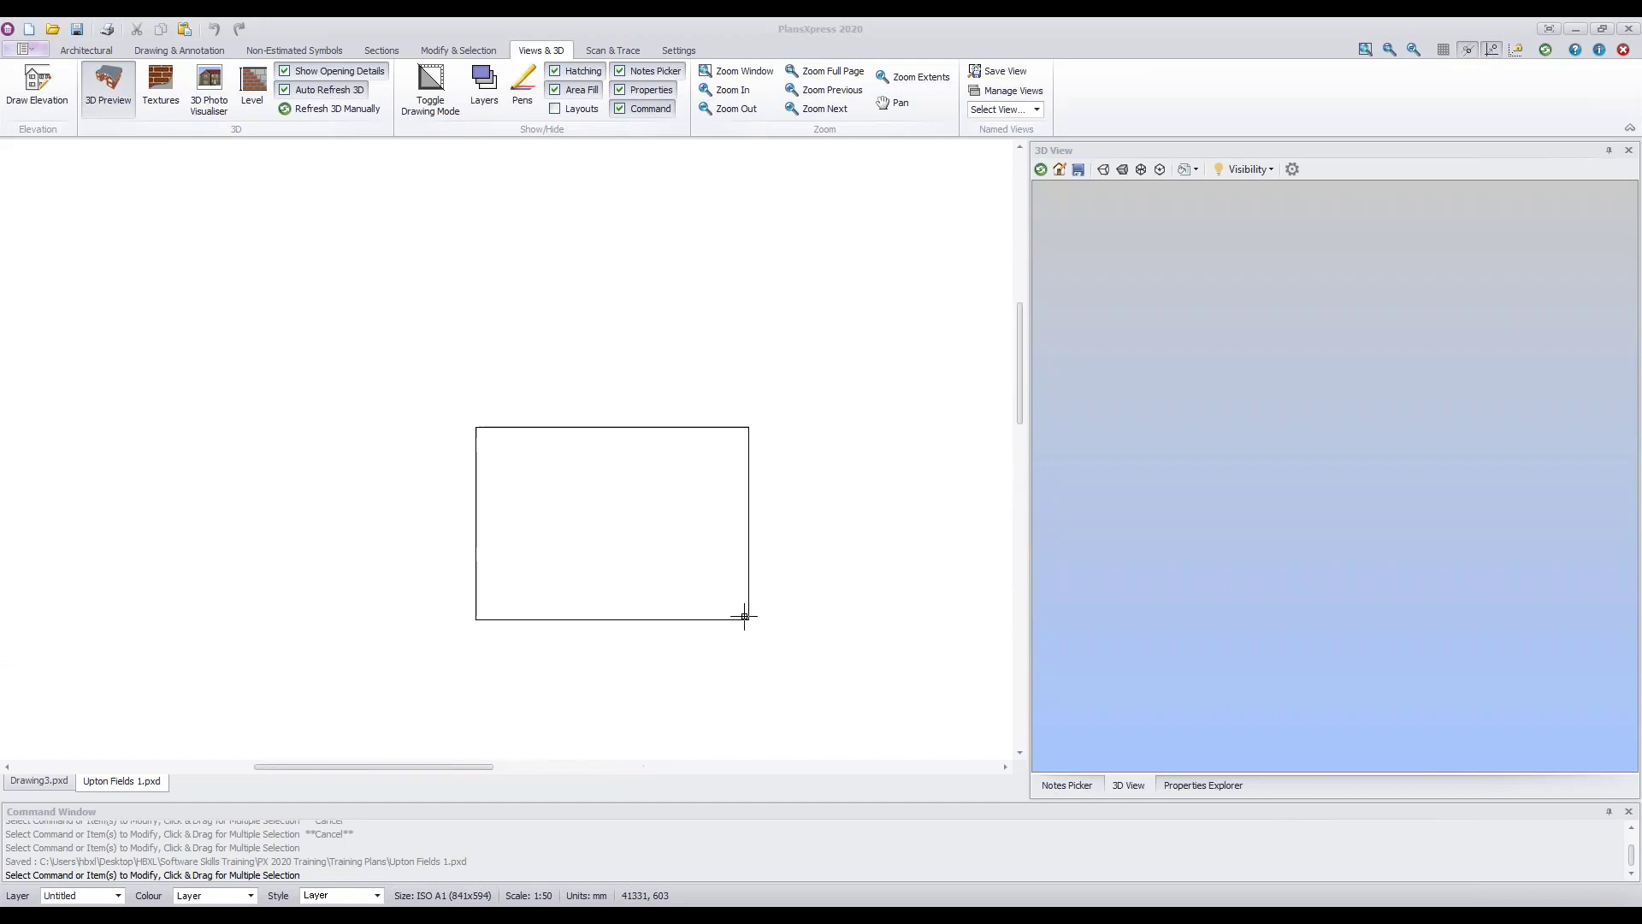
pyautogui.scroll(6, 744, 616)
pyautogui.scroll(2, 744, 616)
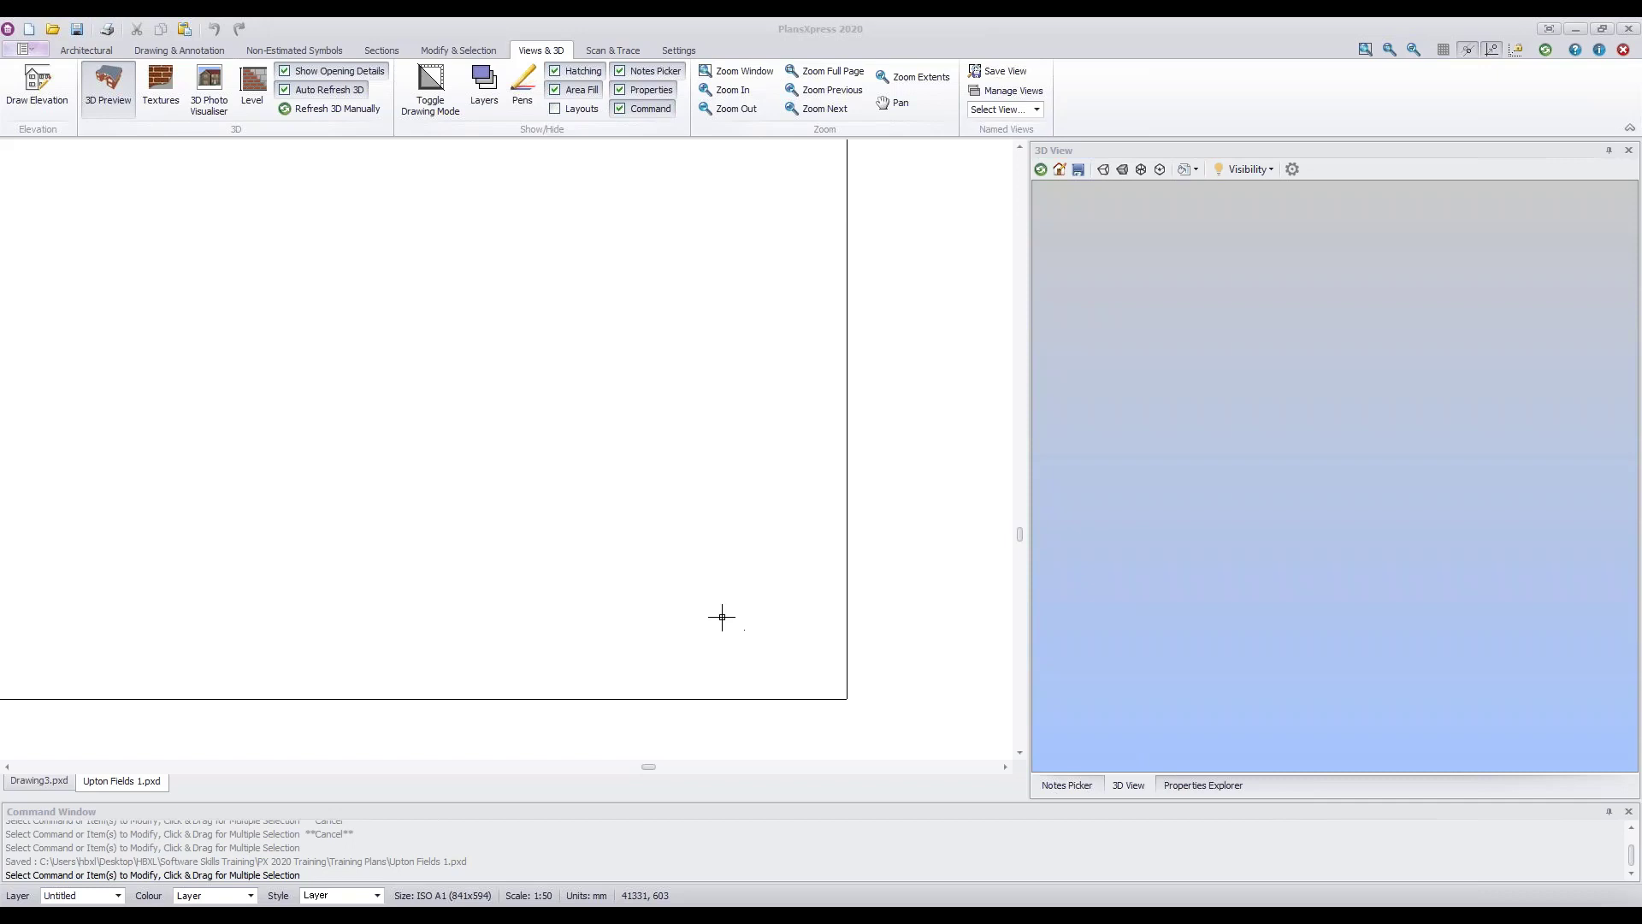
# - Zoom out and pan across the A1 sheet from its lower-right corner to its upper-left corner until the whole border fits
pyautogui.scroll(-2, 314, 371)
pyautogui.scroll(-2, 314, 370)
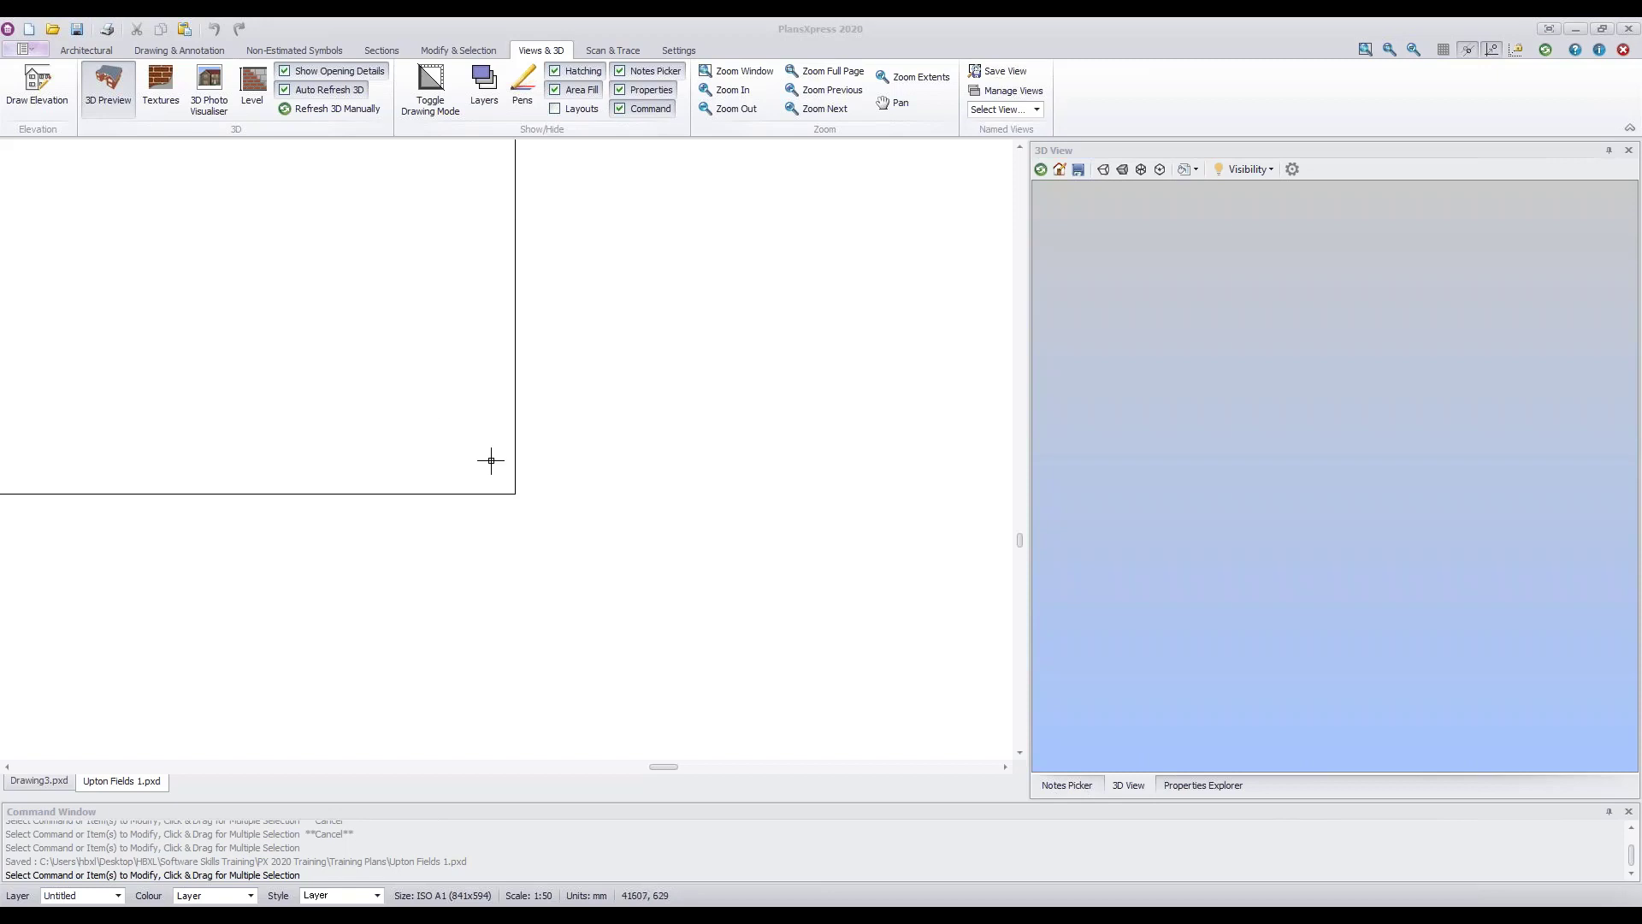
pyautogui.scroll(-1, 491, 460)
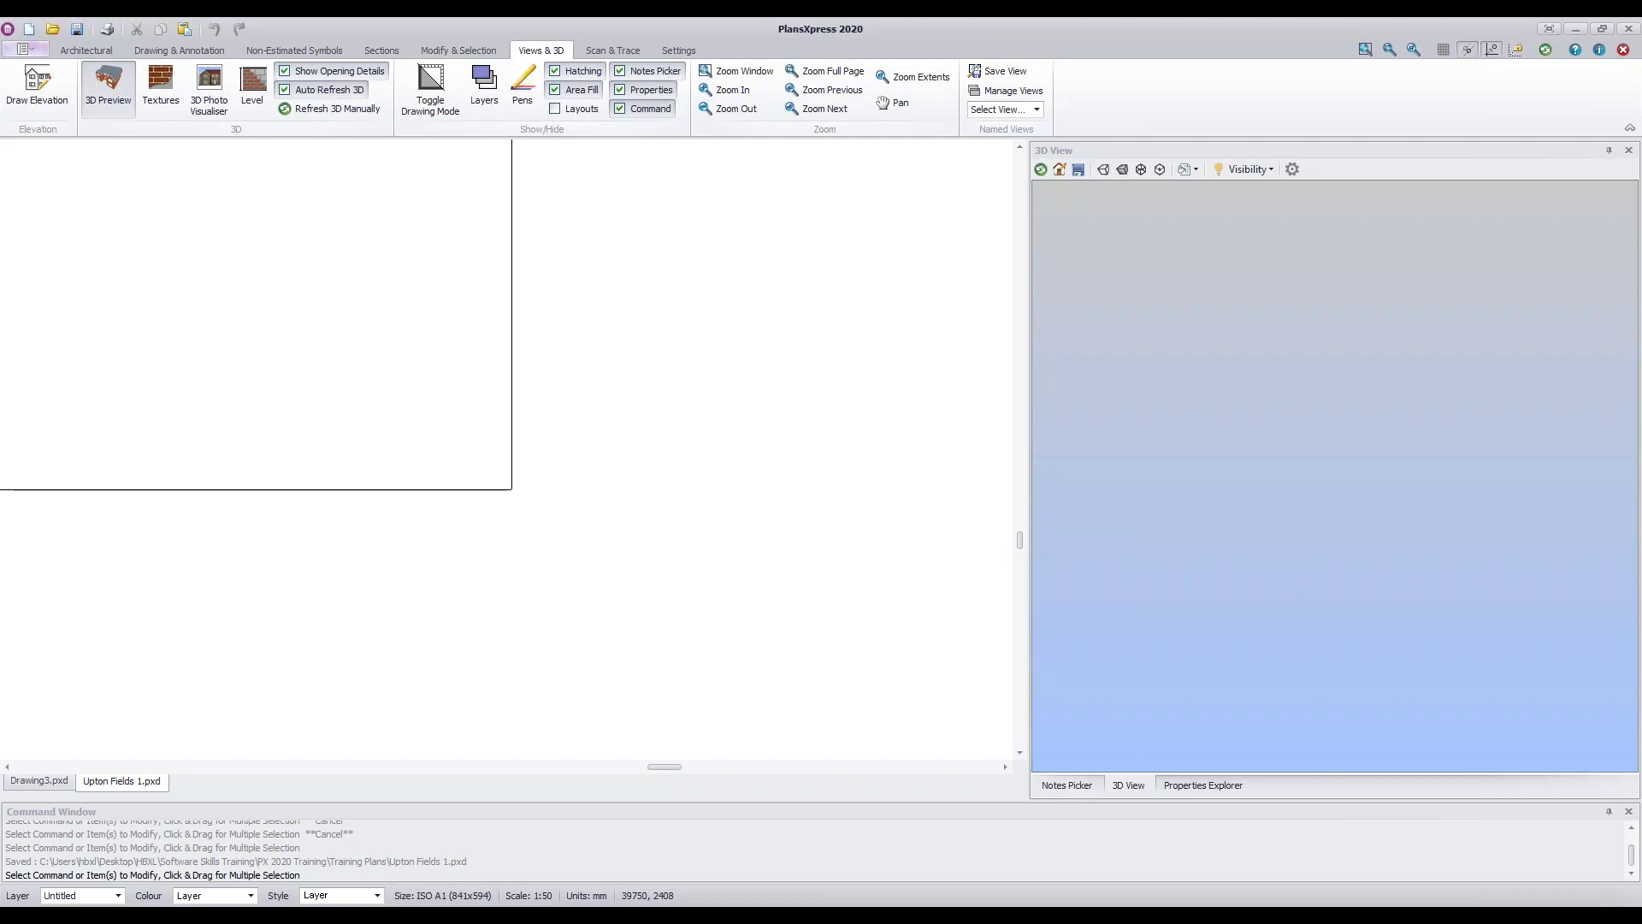
pyautogui.moveTo(420, 445)
pyautogui.mouseDown(button='middle')
pyautogui.moveTo(634, 587)
pyautogui.moveTo(784, 631)
pyautogui.moveTo(836, 360)
pyautogui.moveTo(711, 484)
pyautogui.moveTo(444, 403)
pyautogui.moveTo(593, 611)
pyautogui.moveTo(854, 528)
pyautogui.moveTo(638, 480)
pyautogui.moveTo(865, 730)
pyautogui.moveTo(775, 588)
pyautogui.moveTo(751, 509)
pyautogui.moveTo(756, 567)
pyautogui.mouseUp(button='middle')
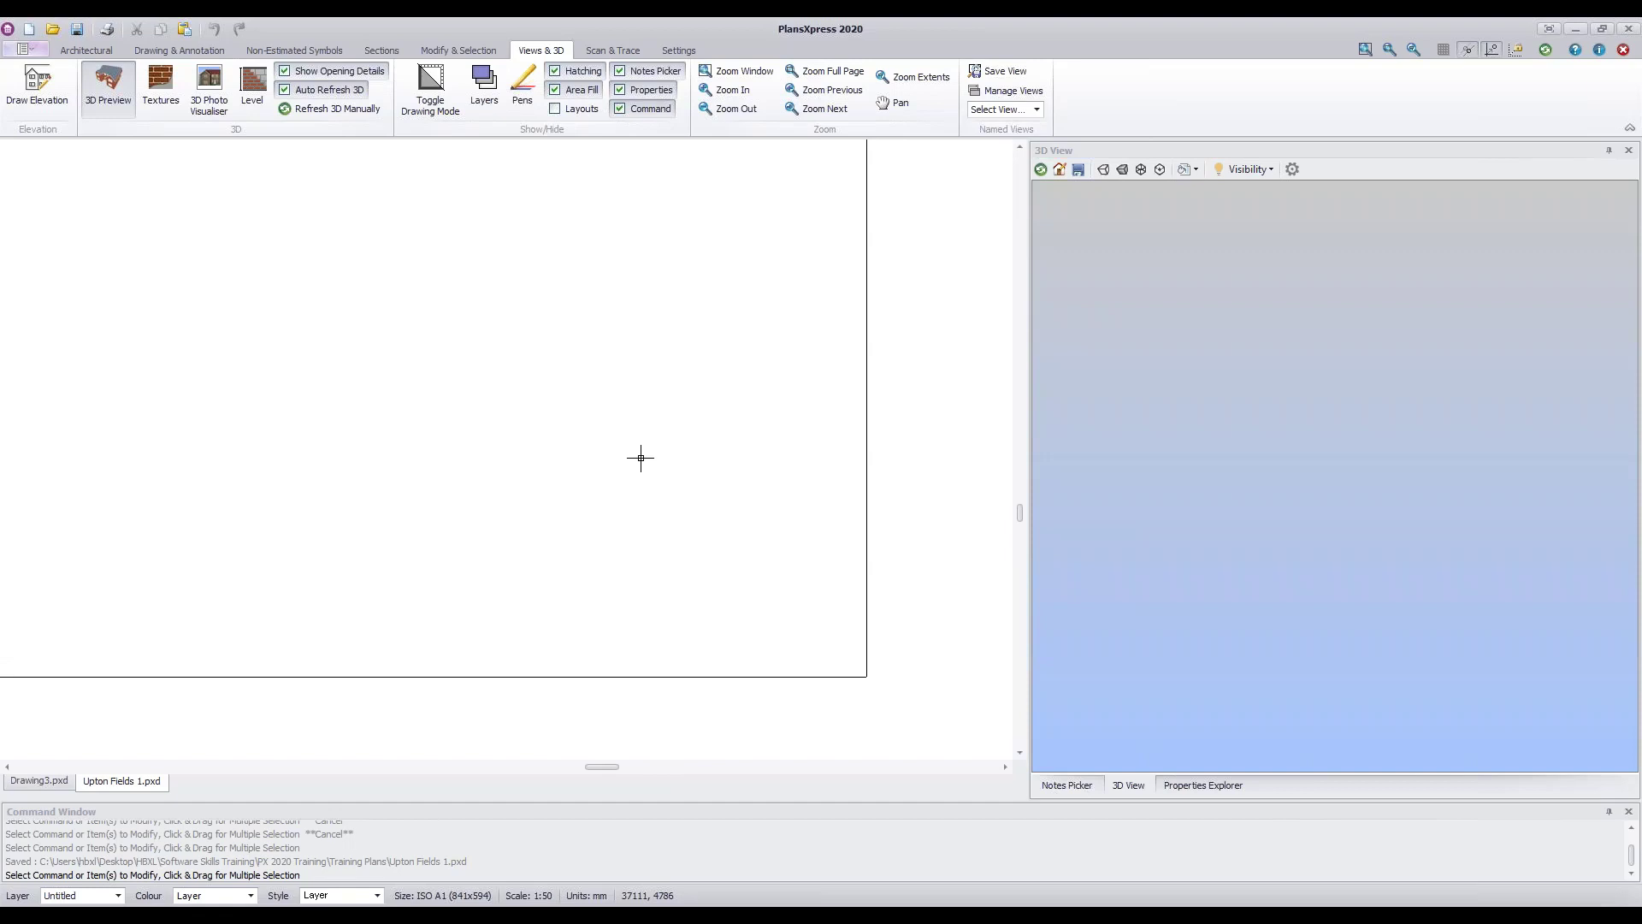
pyautogui.moveTo(640, 459)
pyautogui.mouseDown(button='middle')
pyautogui.moveTo(708, 553)
pyautogui.moveTo(762, 576)
pyautogui.mouseUp(button='middle')
pyautogui.moveTo(396, 414); pyautogui.dragTo(722, 650, button='middle')
pyautogui.moveTo(231, 427); pyautogui.dragTo(479, 547, button='middle')
pyautogui.moveTo(495, 447); pyautogui.dragTo(679, 669, button='middle')
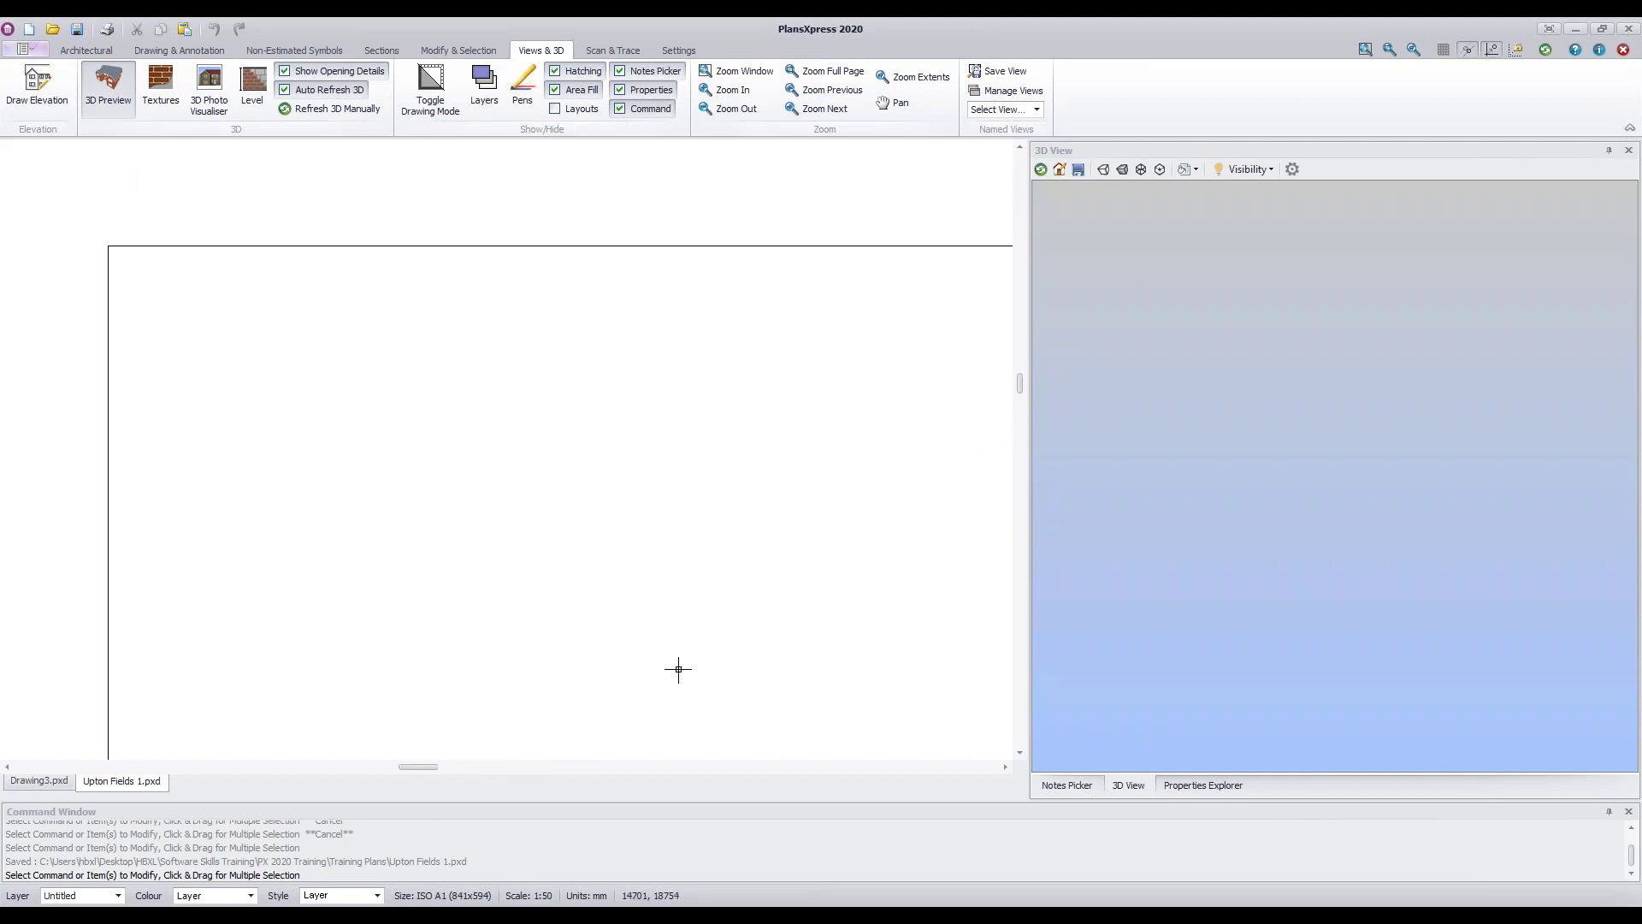
pyautogui.moveTo(154, 351); pyautogui.dragTo(340, 438, button='middle')
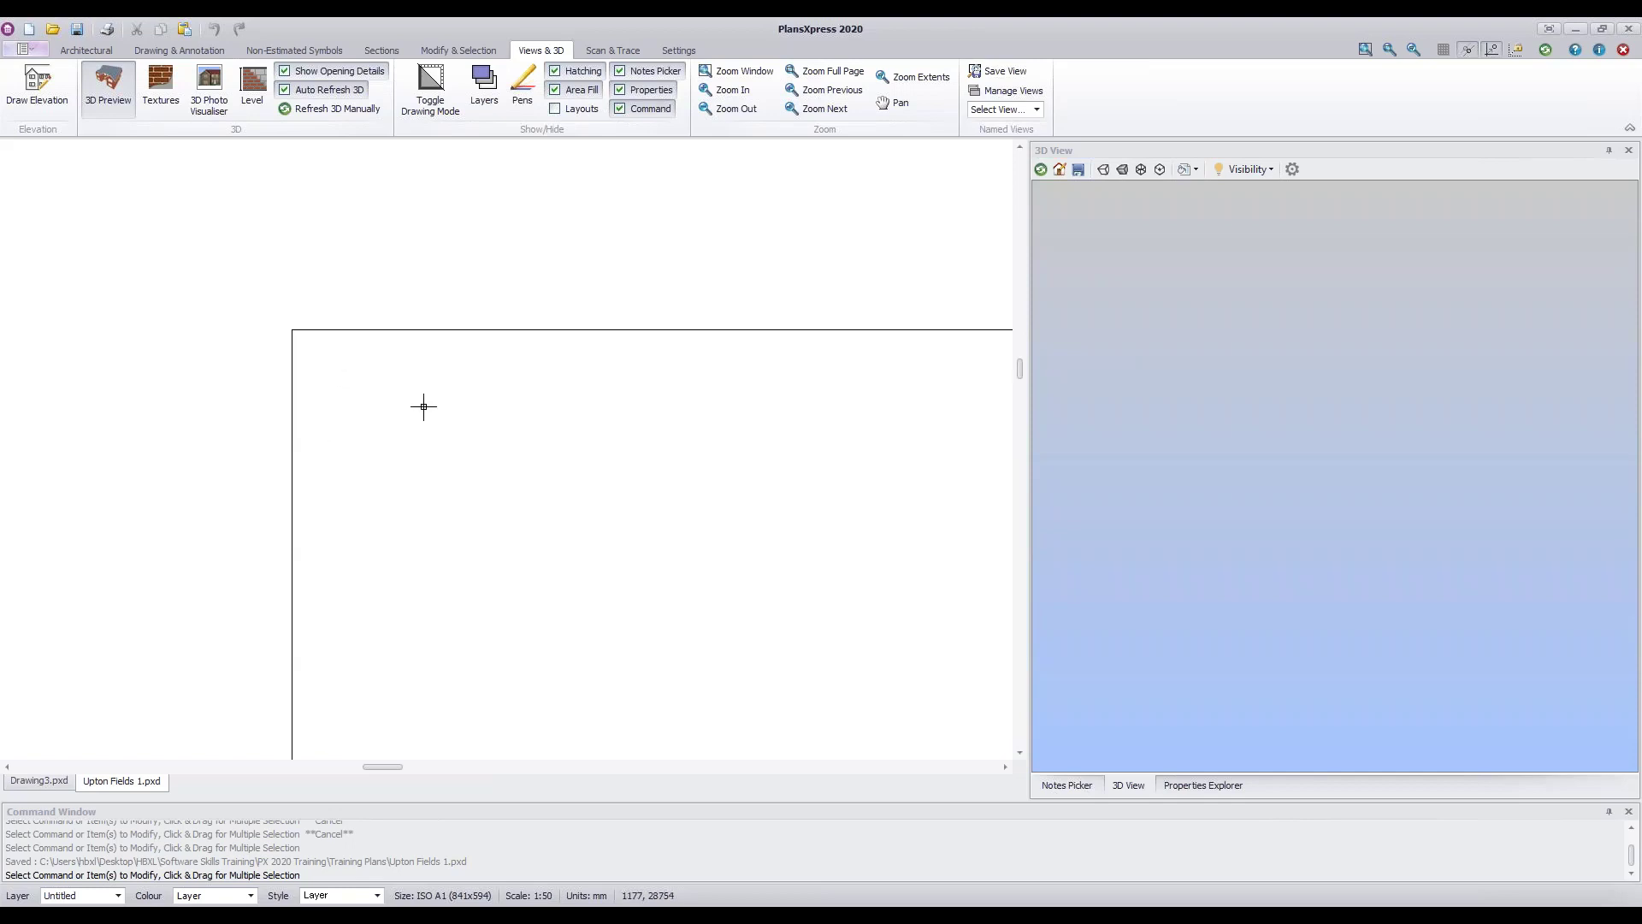
pyautogui.scroll(-4, 904, 701)
pyautogui.moveTo(904, 701); pyautogui.dragTo(490, 448, button='middle')
pyautogui.moveTo(832, 667); pyautogui.dragTo(700, 557, button='middle')
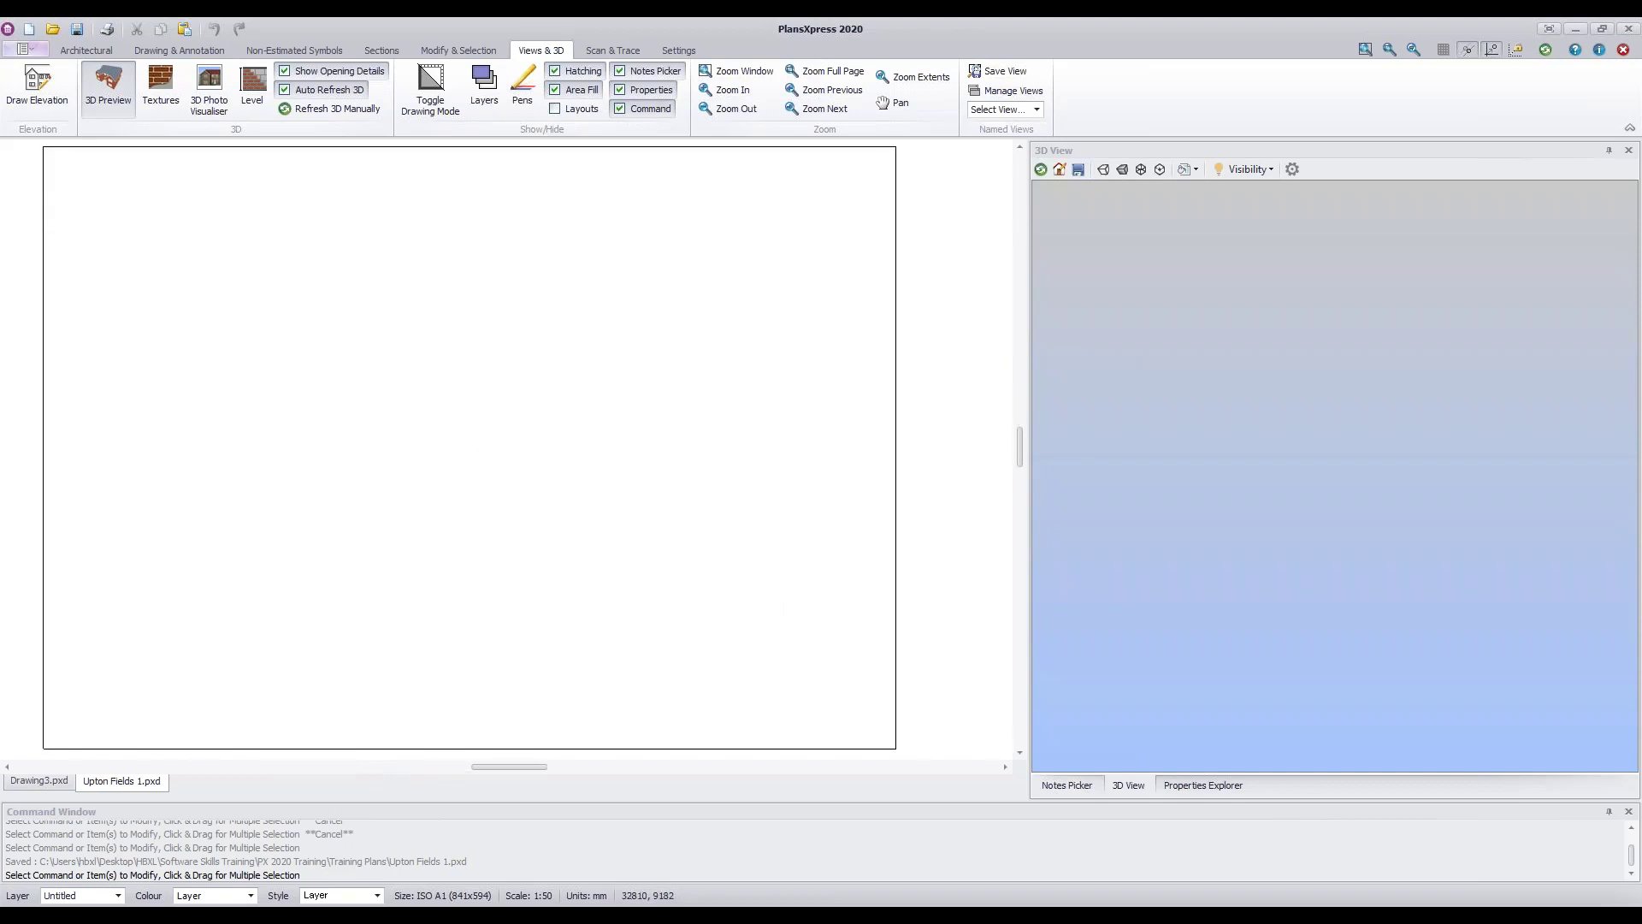
pyautogui.moveTo(425, 447)
pyautogui.mouseDown(button='middle')
pyautogui.moveTo(605, 444)
pyautogui.moveTo(490, 519)
pyautogui.moveTo(500, 545)
pyautogui.mouseUp(button='middle')
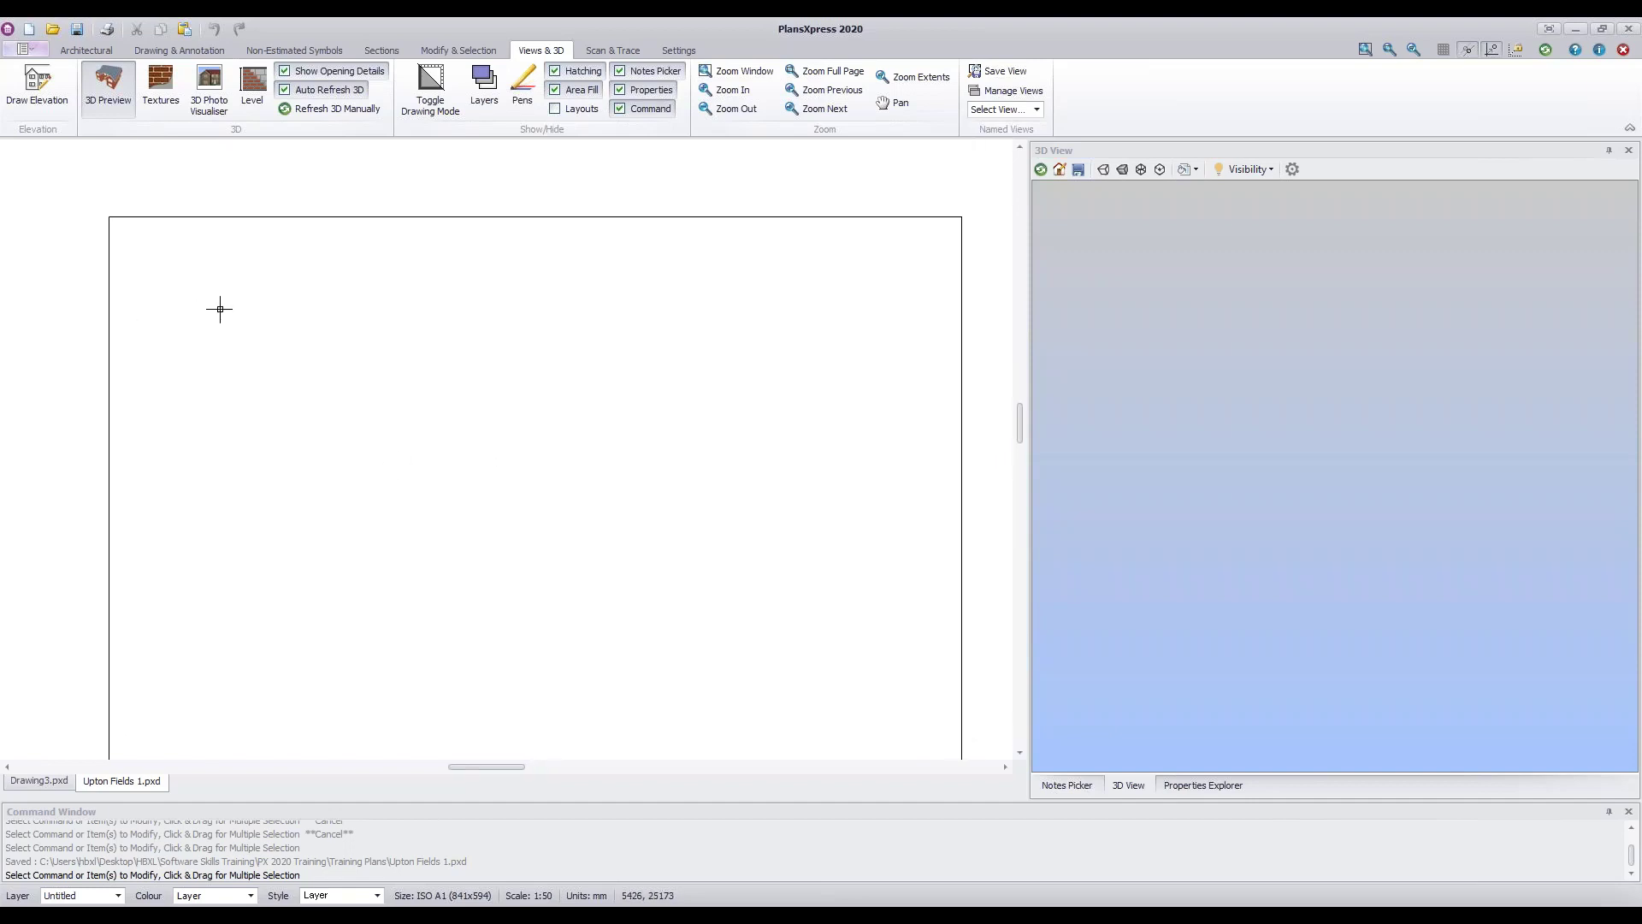
# - Practise zooming around the sheet's upper-left and lower-right corners, and centre the complete sheet border in the drawing area
pyautogui.scroll(2, 120, 249)
pyautogui.scroll(-1, 124, 250)
pyautogui.scroll(-4, 290, 334)
pyautogui.scroll(2, 317, 403)
pyautogui.scroll(1, 300, 382)
pyautogui.moveTo(301, 382); pyautogui.dragTo(496, 368, button='middle')
pyautogui.moveTo(789, 587); pyautogui.dragTo(407, 384, button='middle')
pyautogui.moveTo(650, 537); pyautogui.dragTo(633, 486, button='middle')
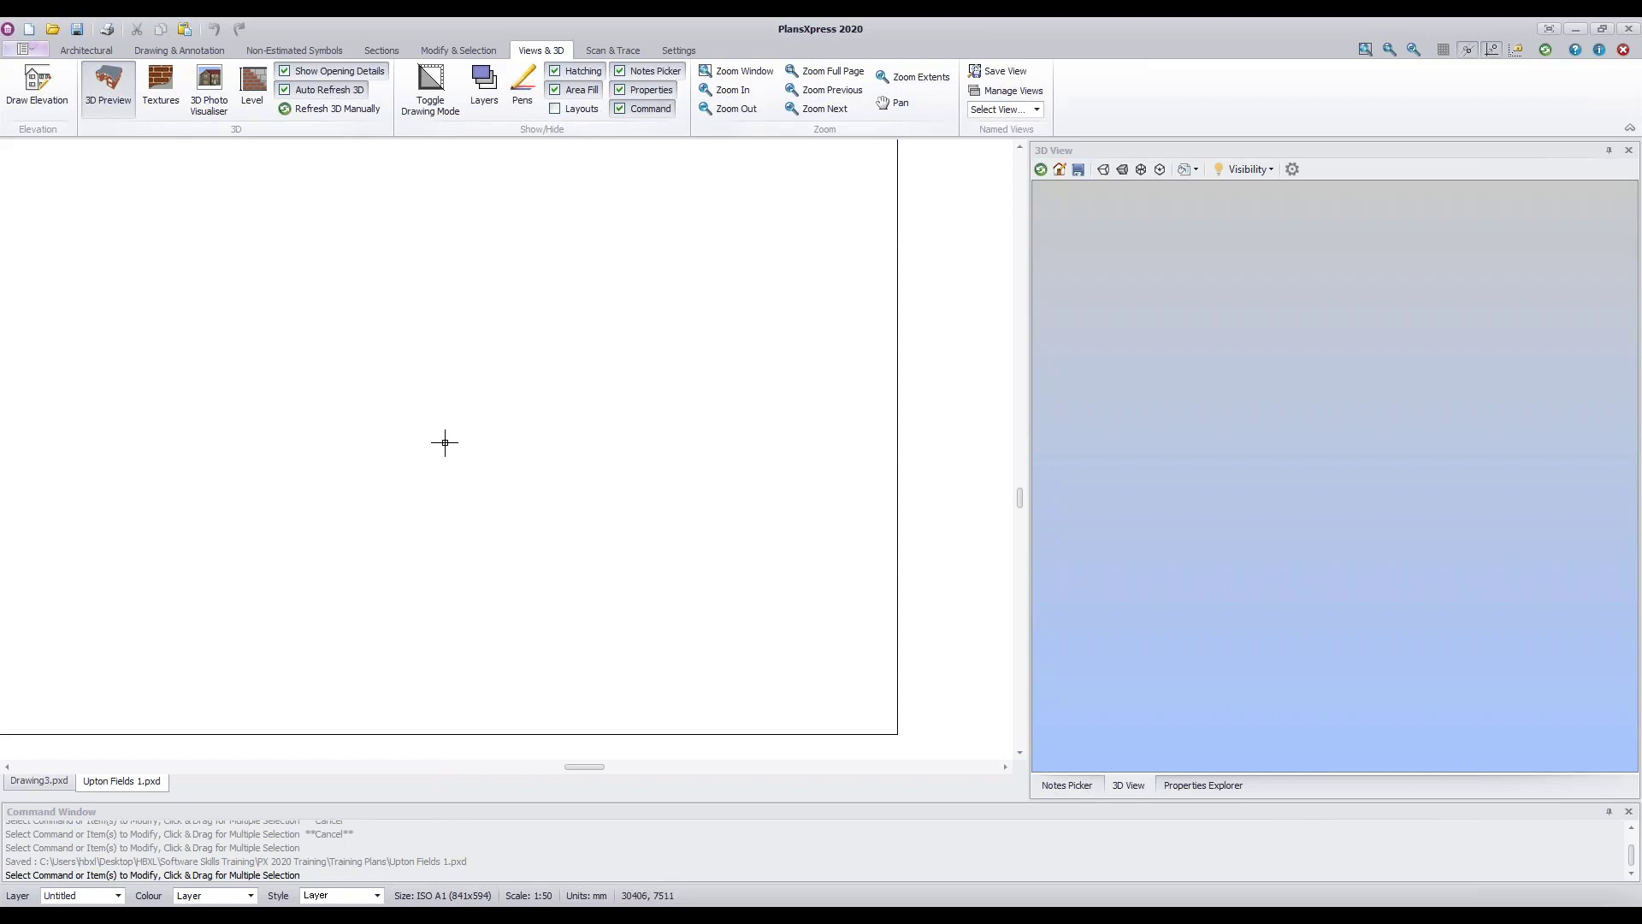
pyautogui.scroll(-3, 445, 442)
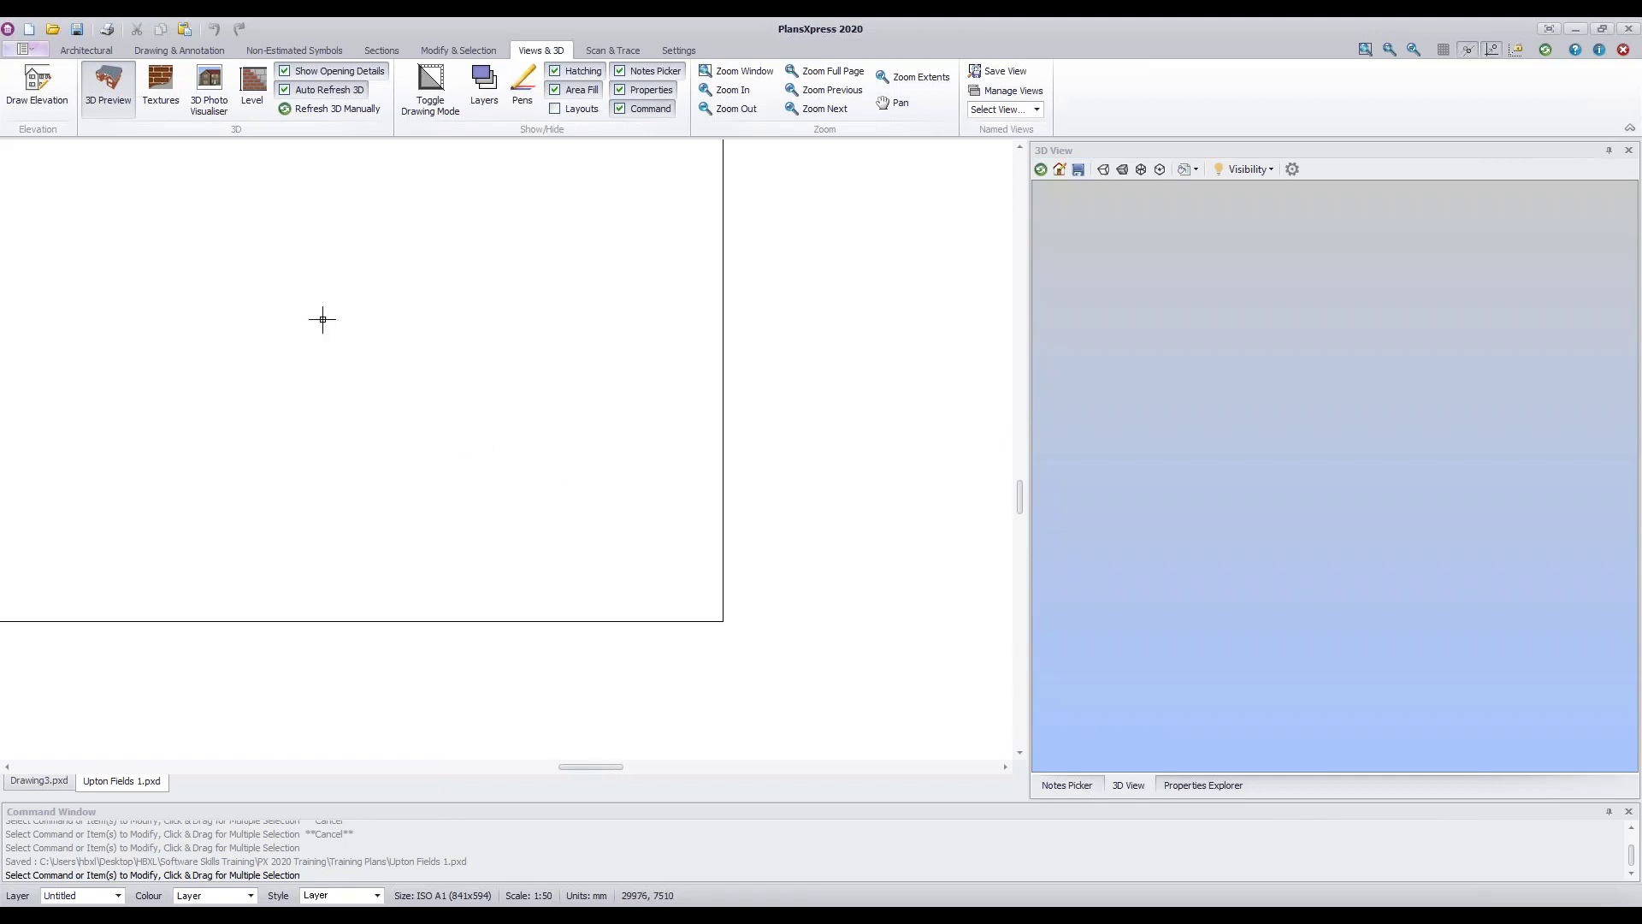
pyautogui.moveTo(269, 314); pyautogui.dragTo(477, 491, button='middle')
pyautogui.scroll(-1, 451, 444)
pyautogui.moveTo(367, 414)
pyautogui.mouseDown(button='middle')
pyautogui.moveTo(443, 455)
pyautogui.moveTo(450, 439)
pyautogui.moveTo(518, 452)
pyautogui.moveTo(516, 434)
pyautogui.mouseUp(button='middle')
pyautogui.scroll(-1, 451, 439)
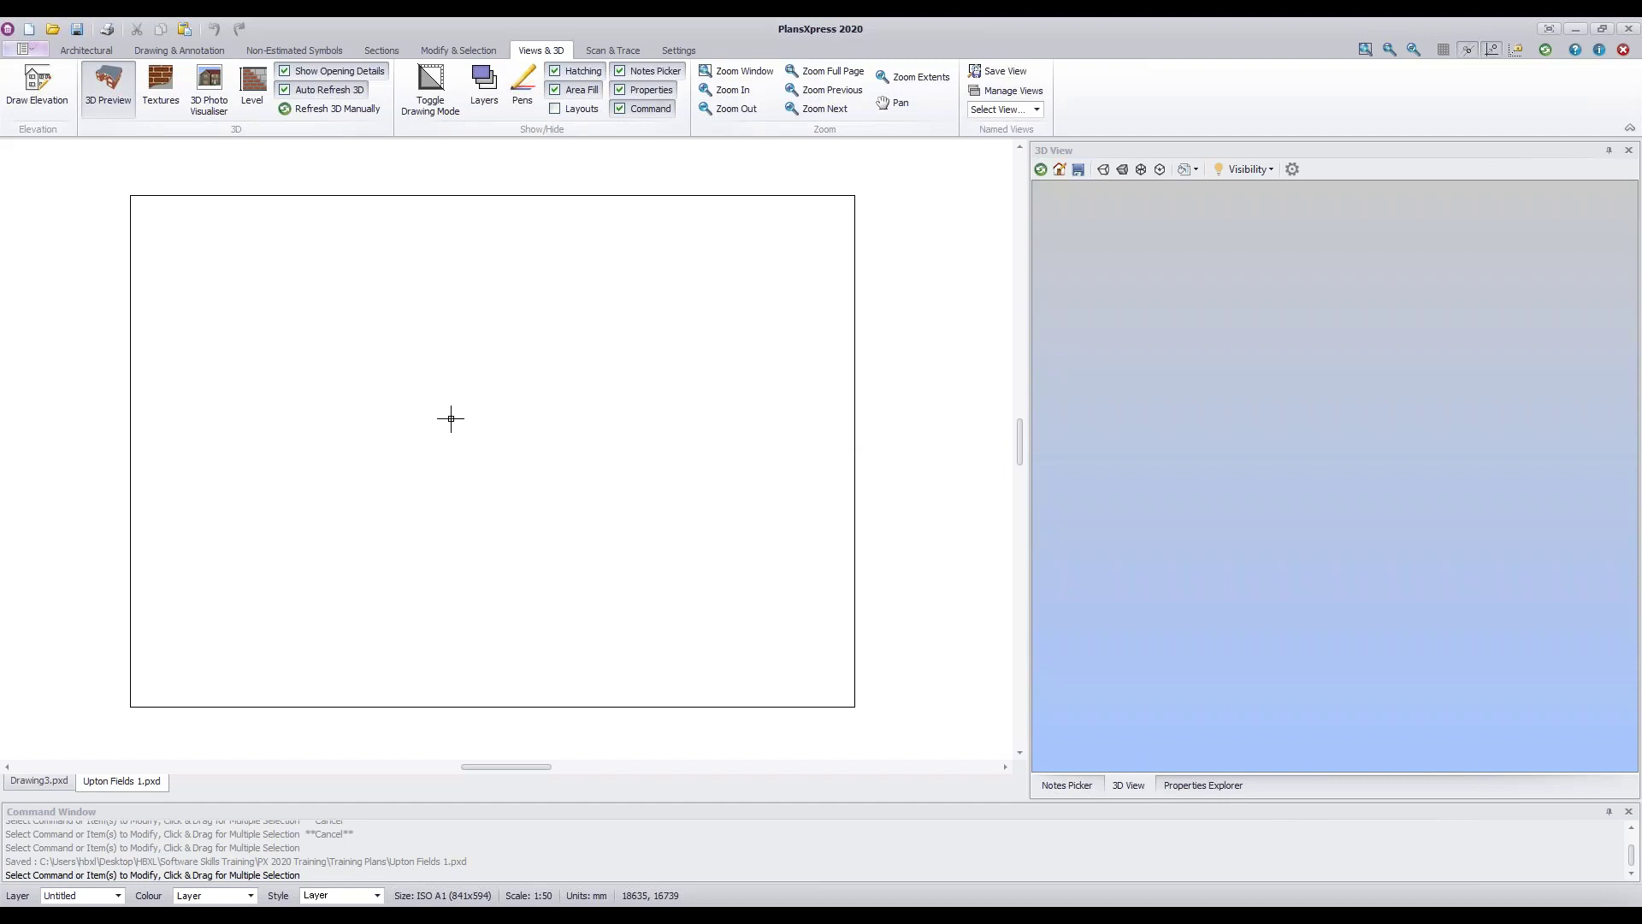
pyautogui.moveTo(436, 425)
pyautogui.mouseDown(button='middle')
pyautogui.moveTo(502, 407)
pyautogui.moveTo(440, 407)
pyautogui.moveTo(440, 423)
pyautogui.mouseUp(button='middle')
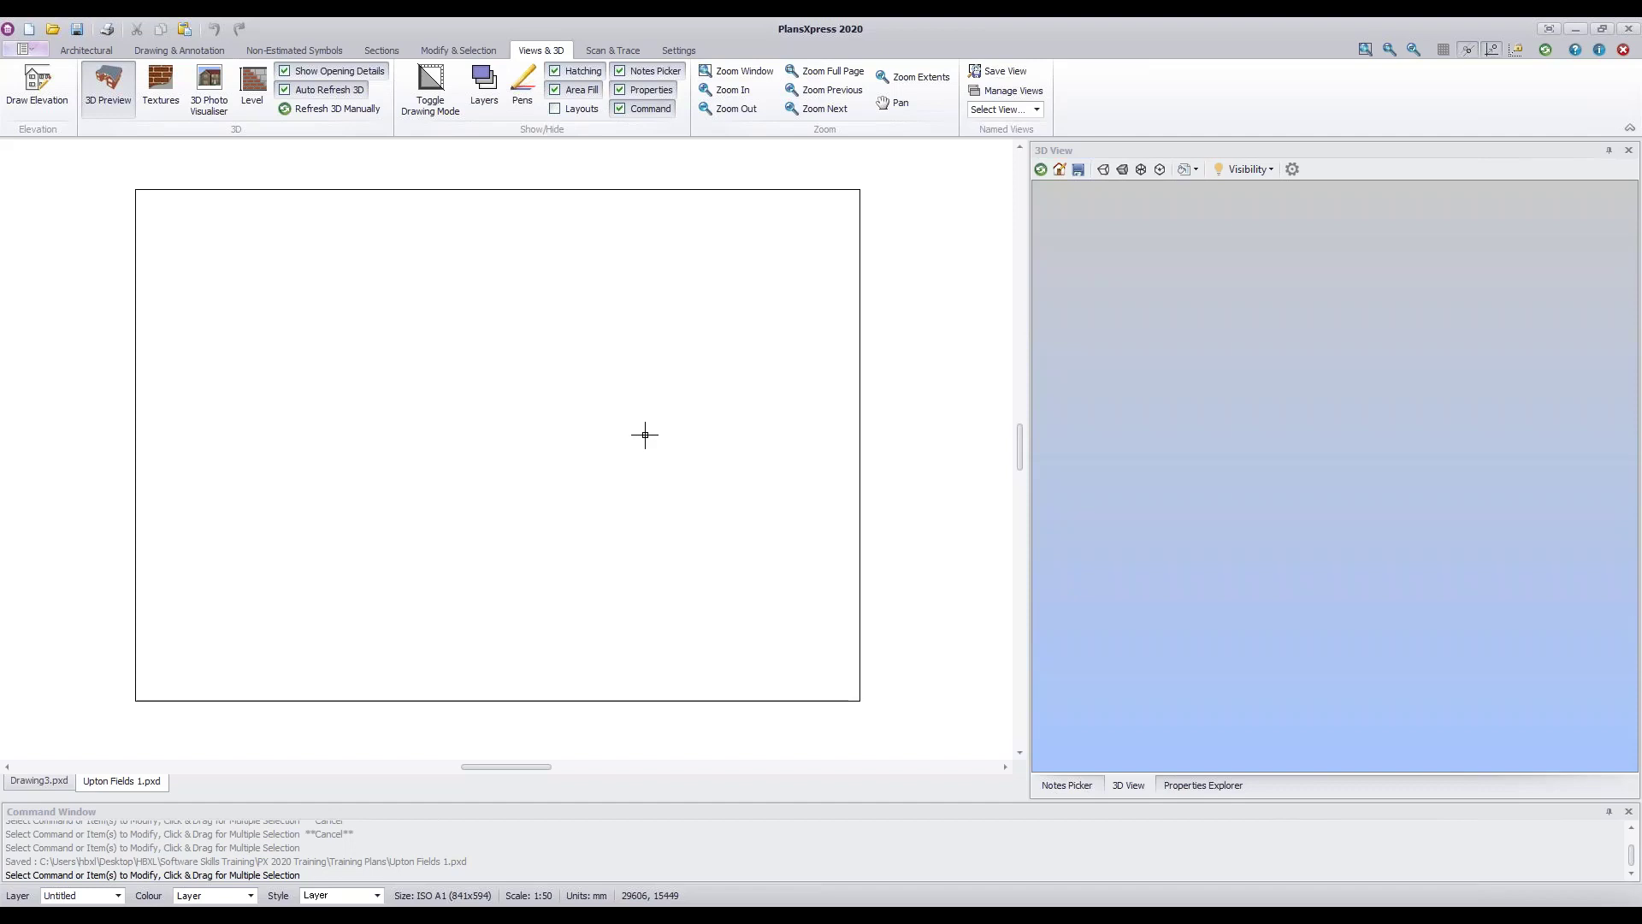
# - Choose the external Brick and Block ground floor cavity wall for 2.325 high floor to joist height (Single storey), accepting its default dimensions
pyautogui.click(84, 50)
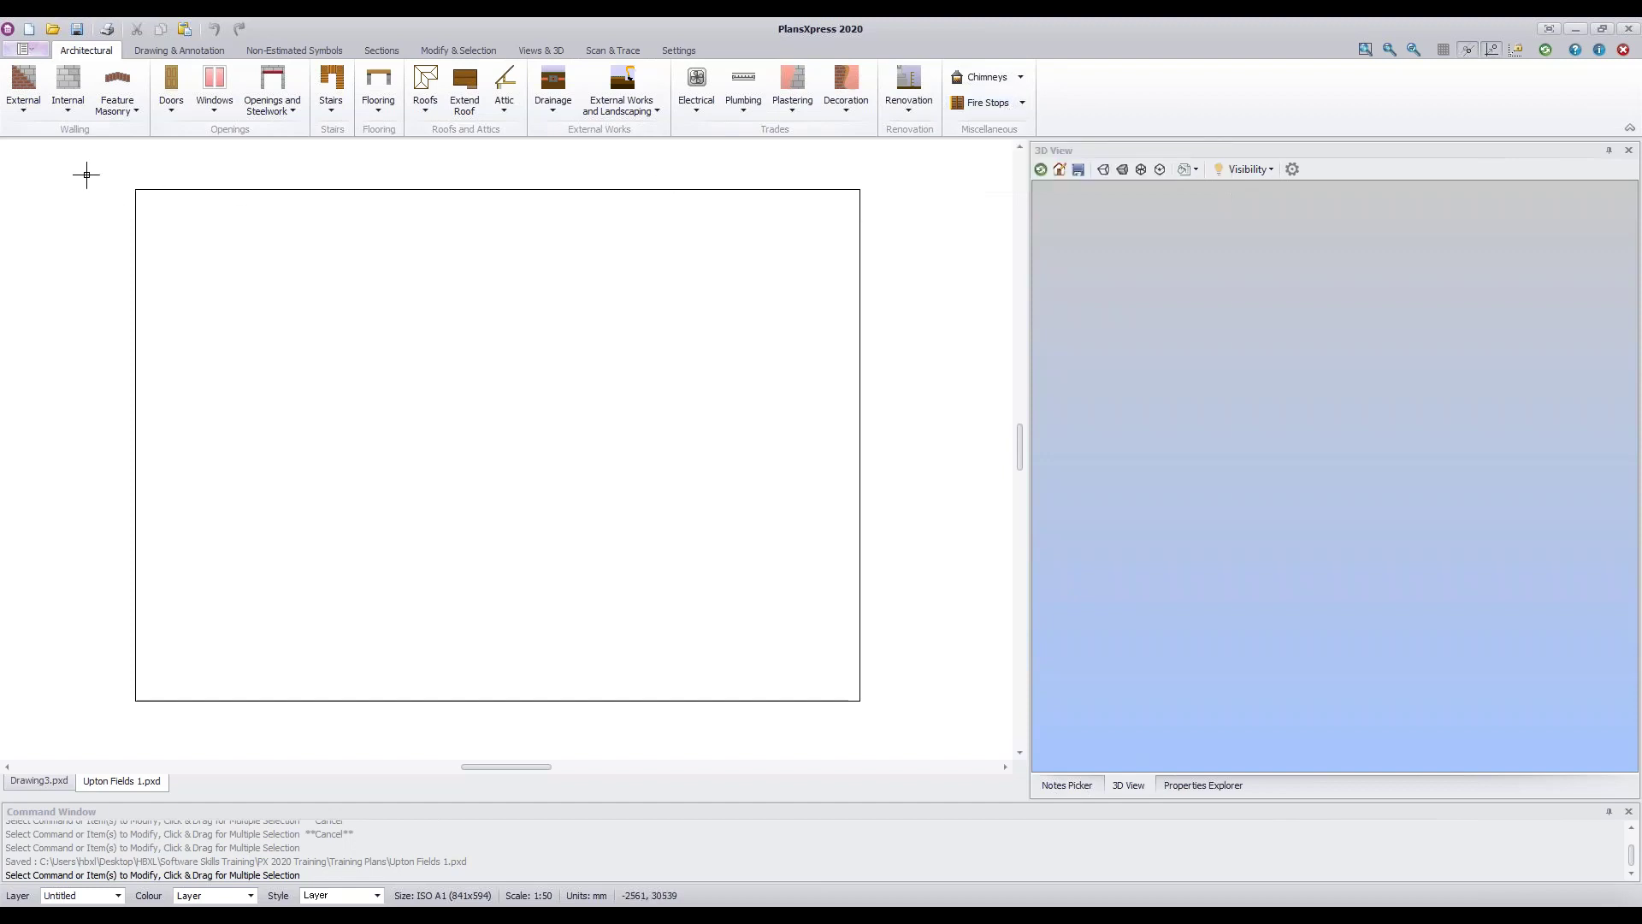
pyautogui.click(24, 111)
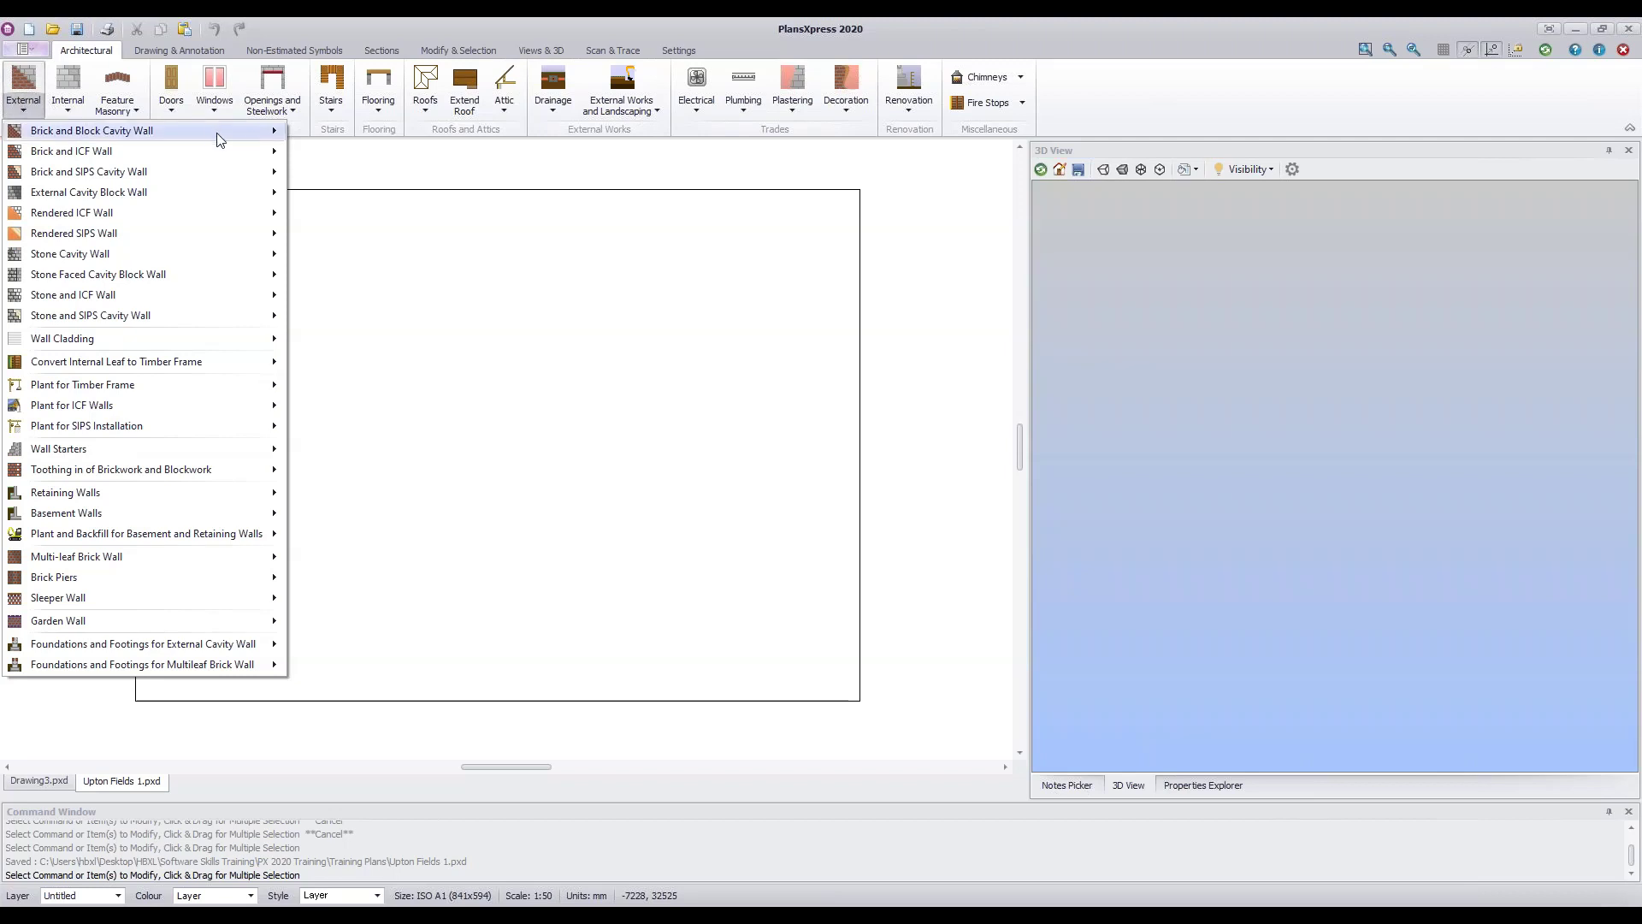
pyautogui.moveTo(224, 130)
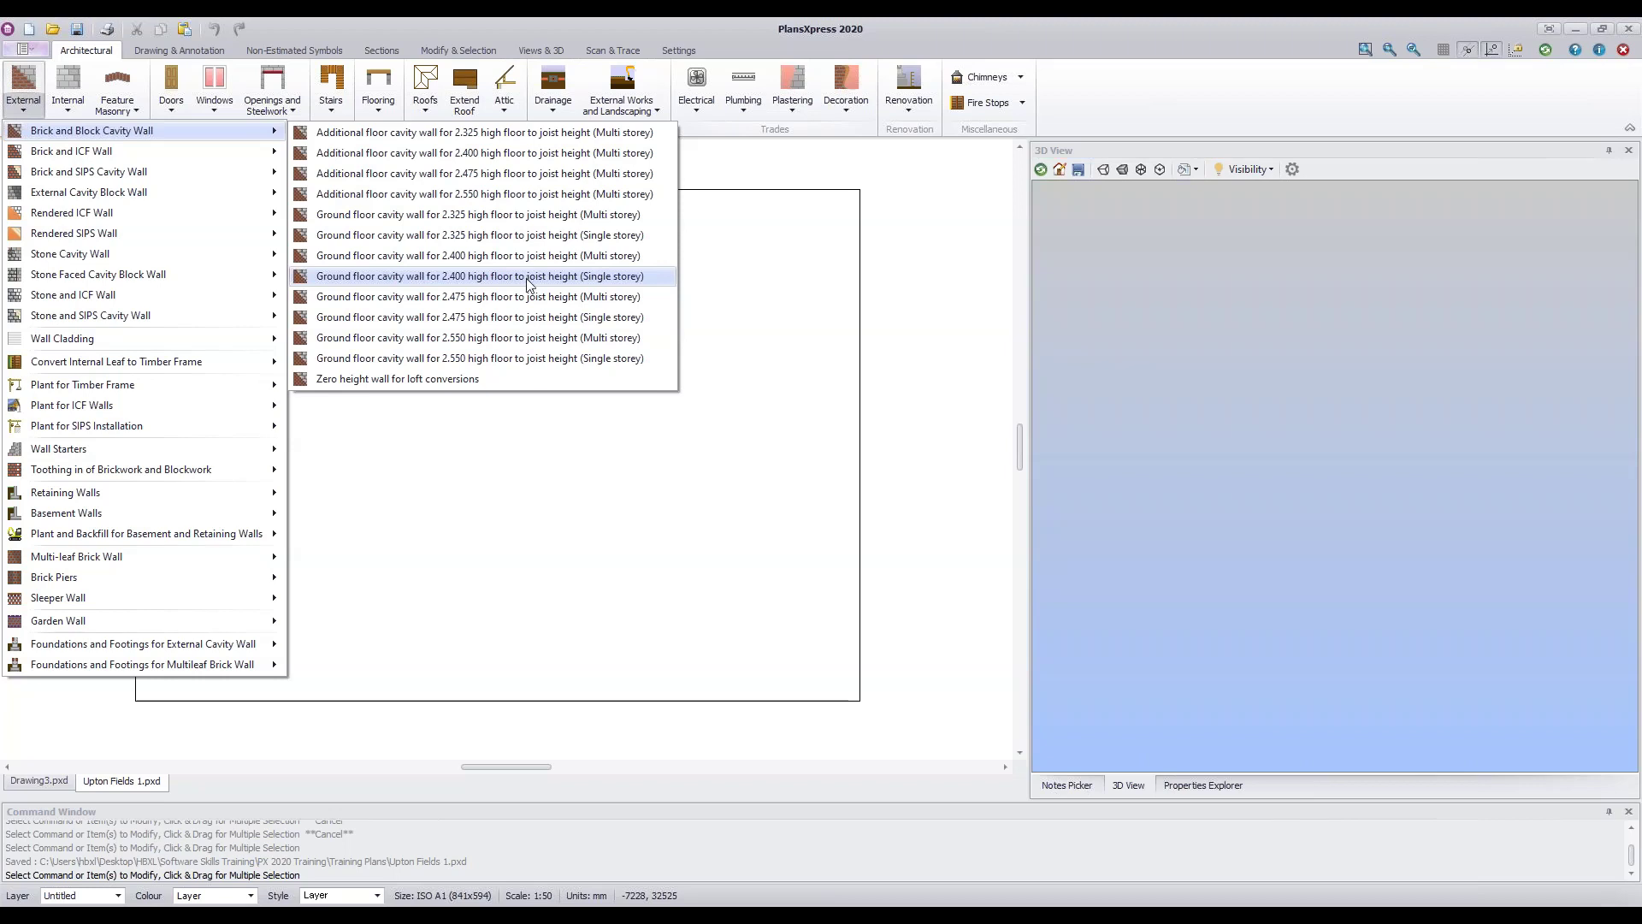
pyautogui.click(543, 238)
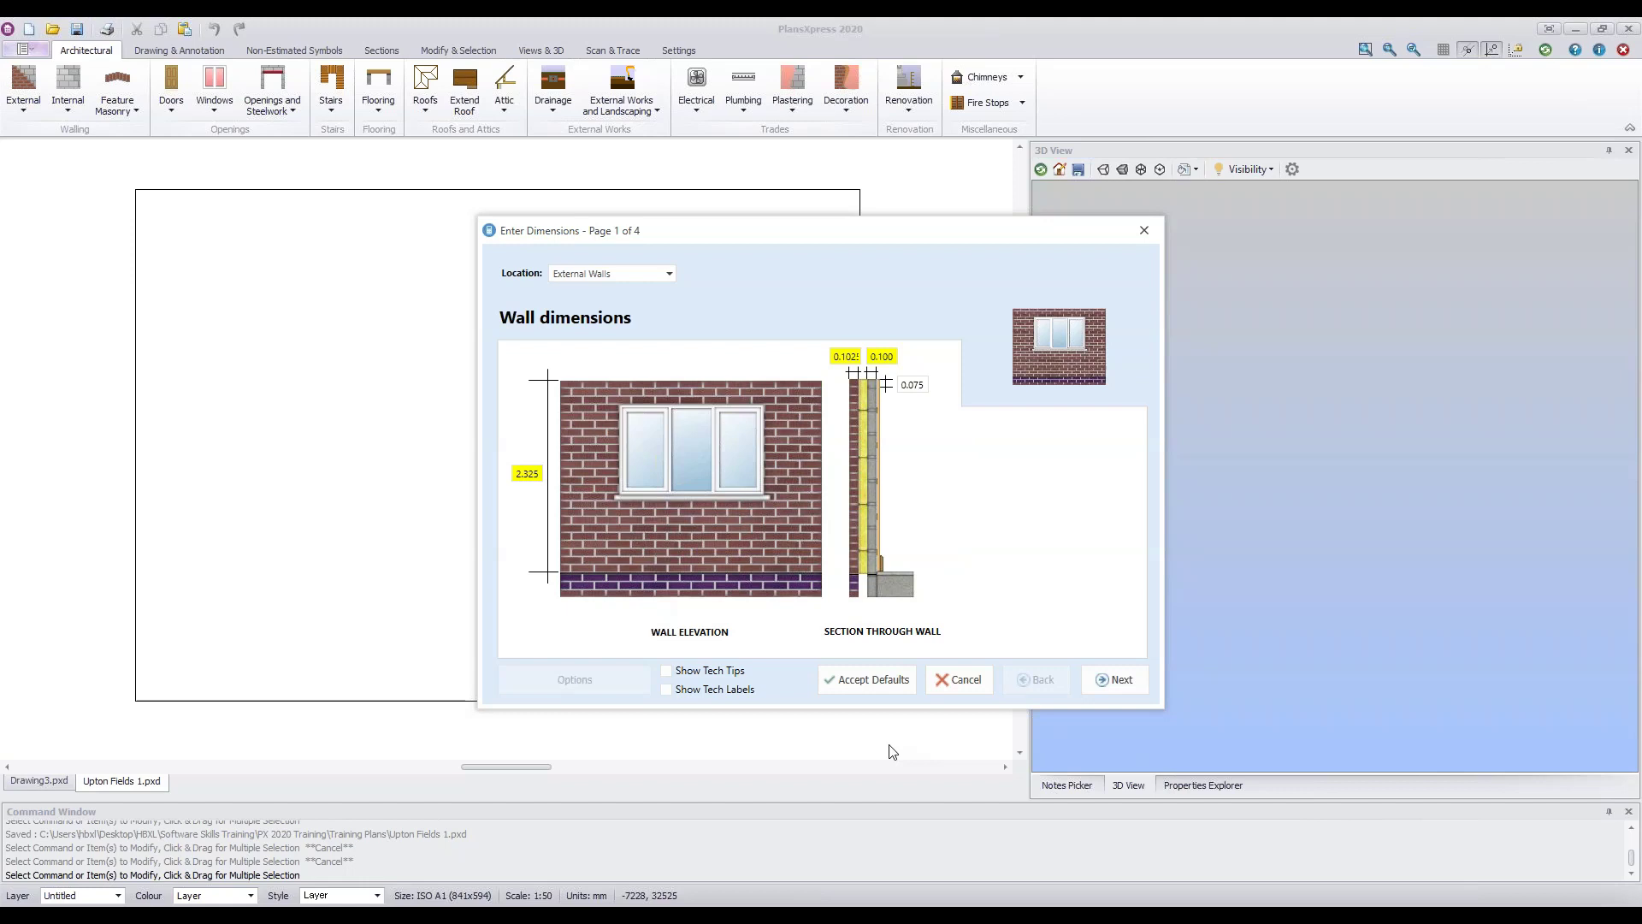
pyautogui.click(865, 680)
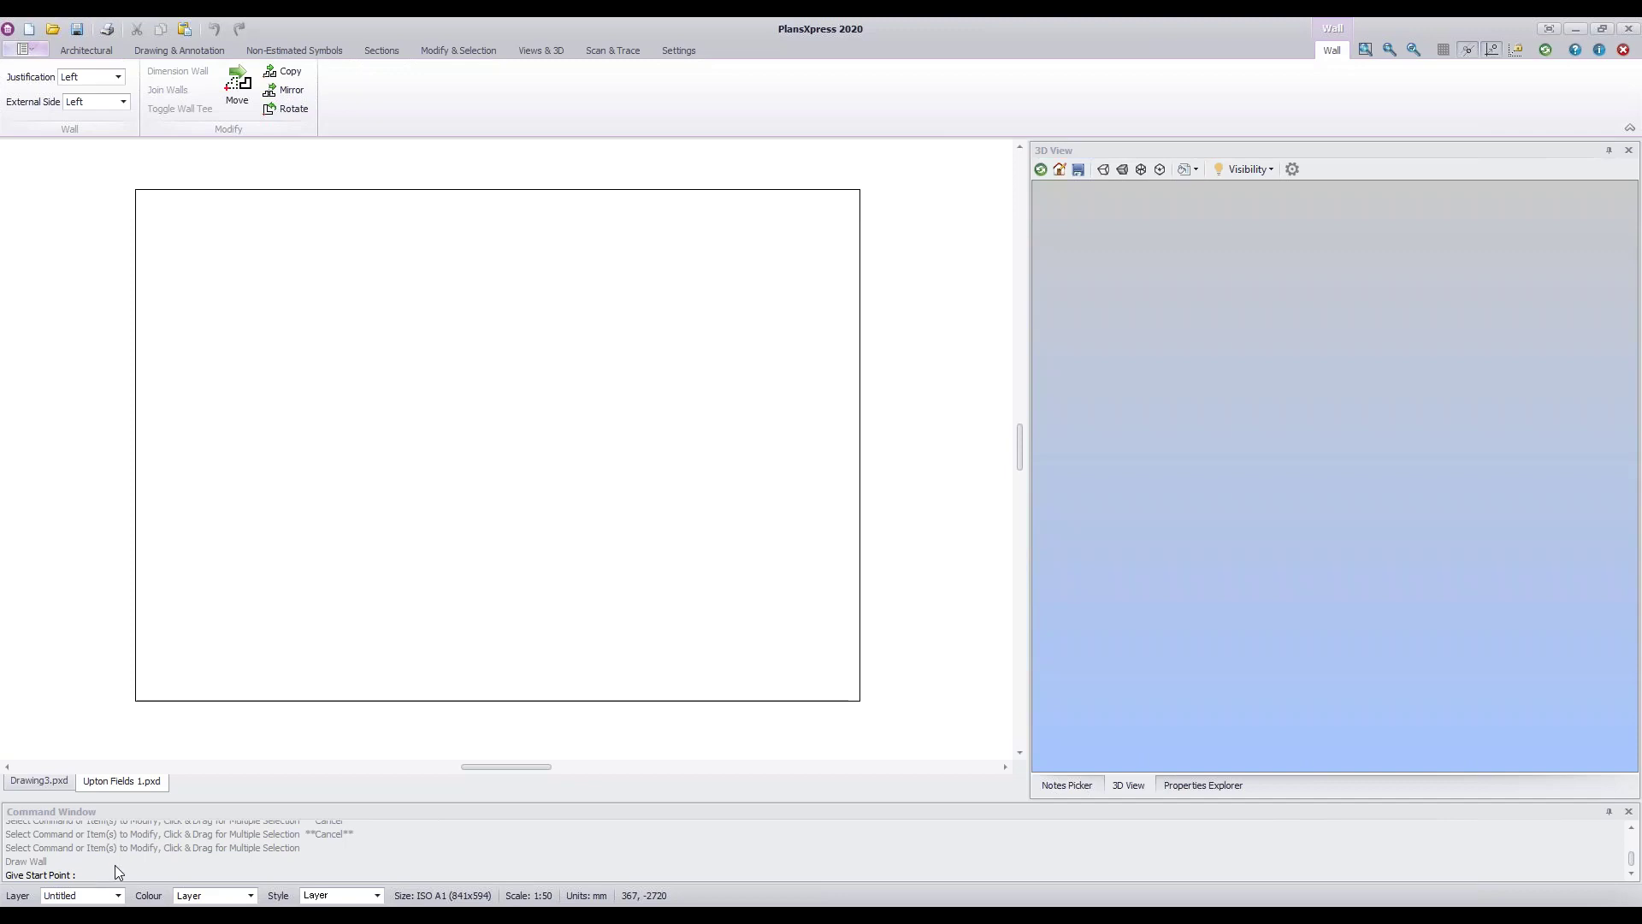
# - Draw an upper horizontal wall about 22.6 m long and, with movement locked to right angles, a right-hand wall about 14.5 m down
pyautogui.click(239, 305)
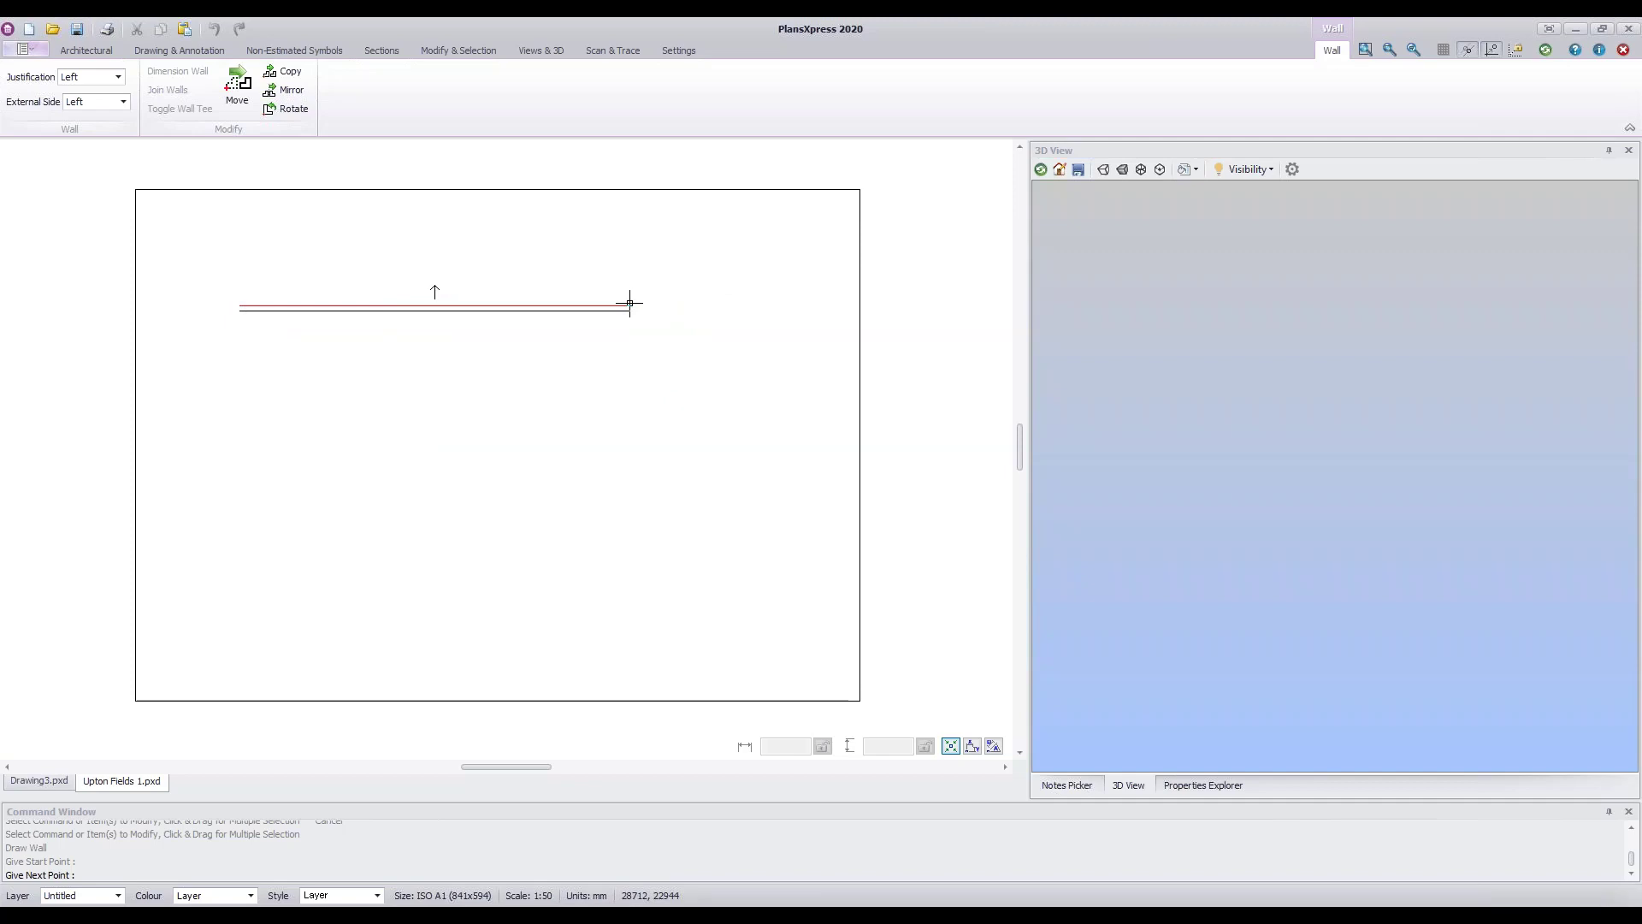
pyautogui.click(629, 303)
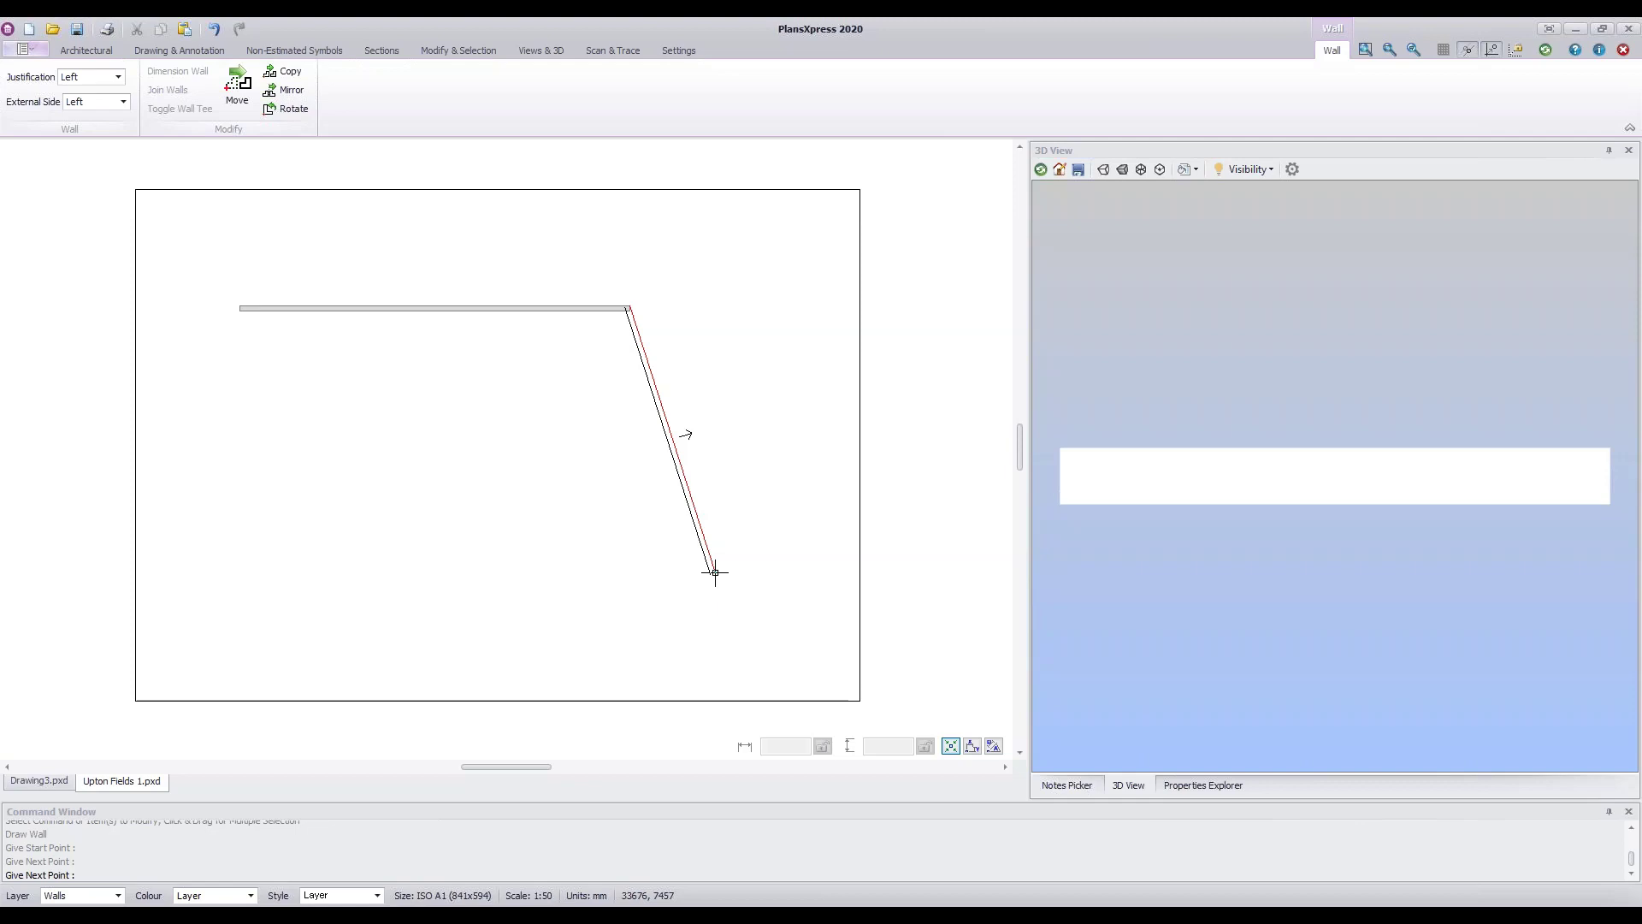
pyautogui.press('F8')
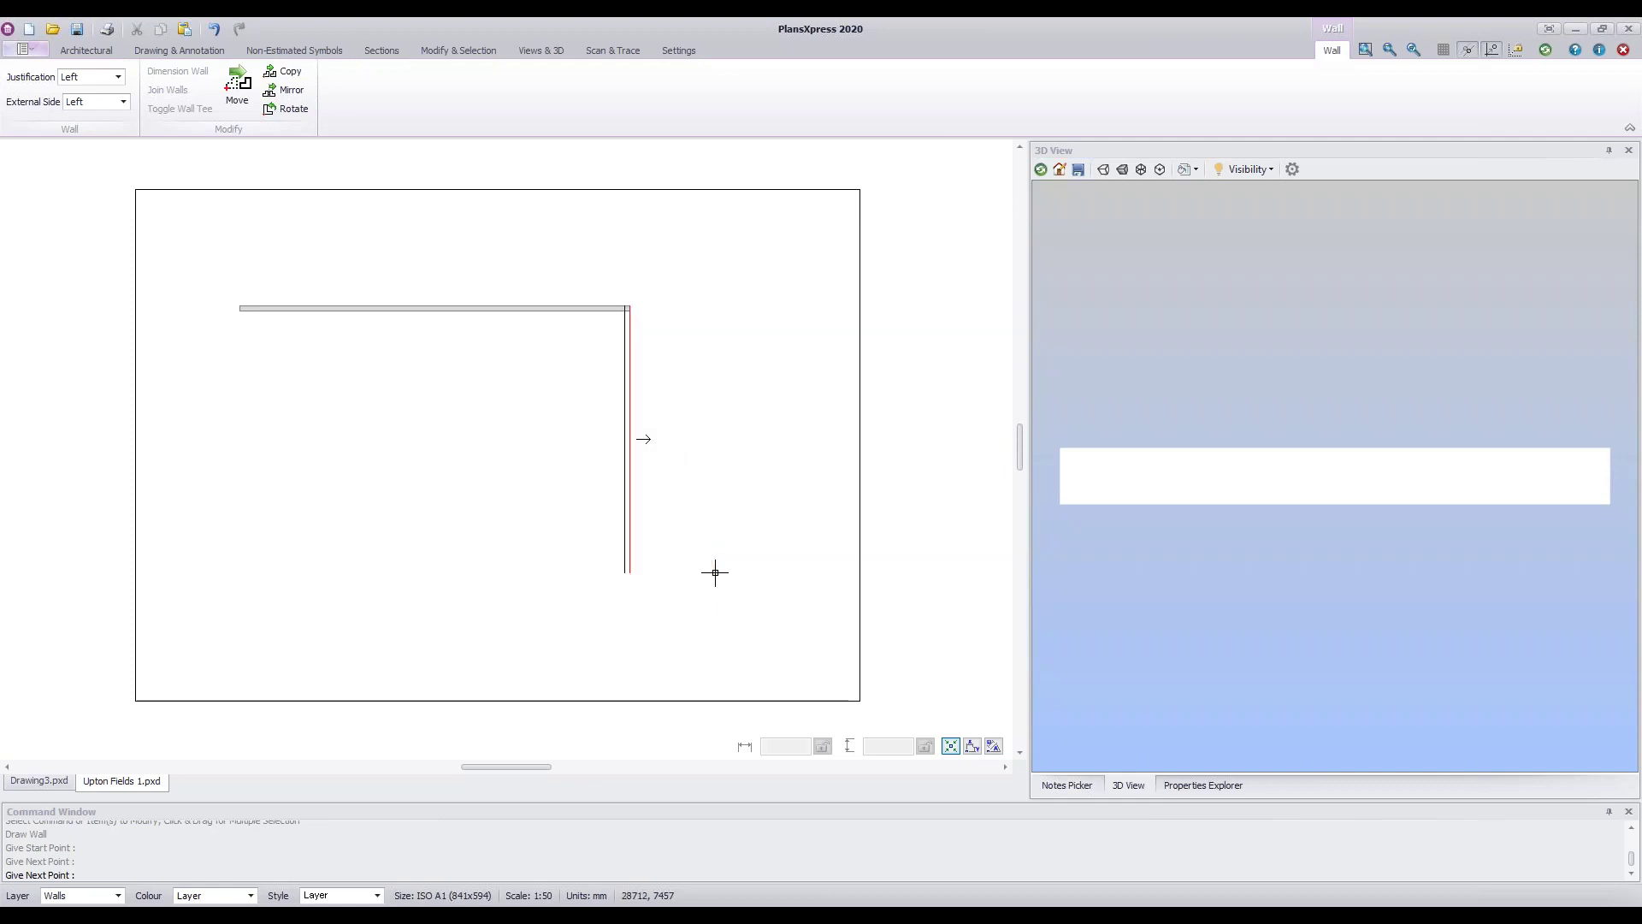
pyautogui.click(627, 556)
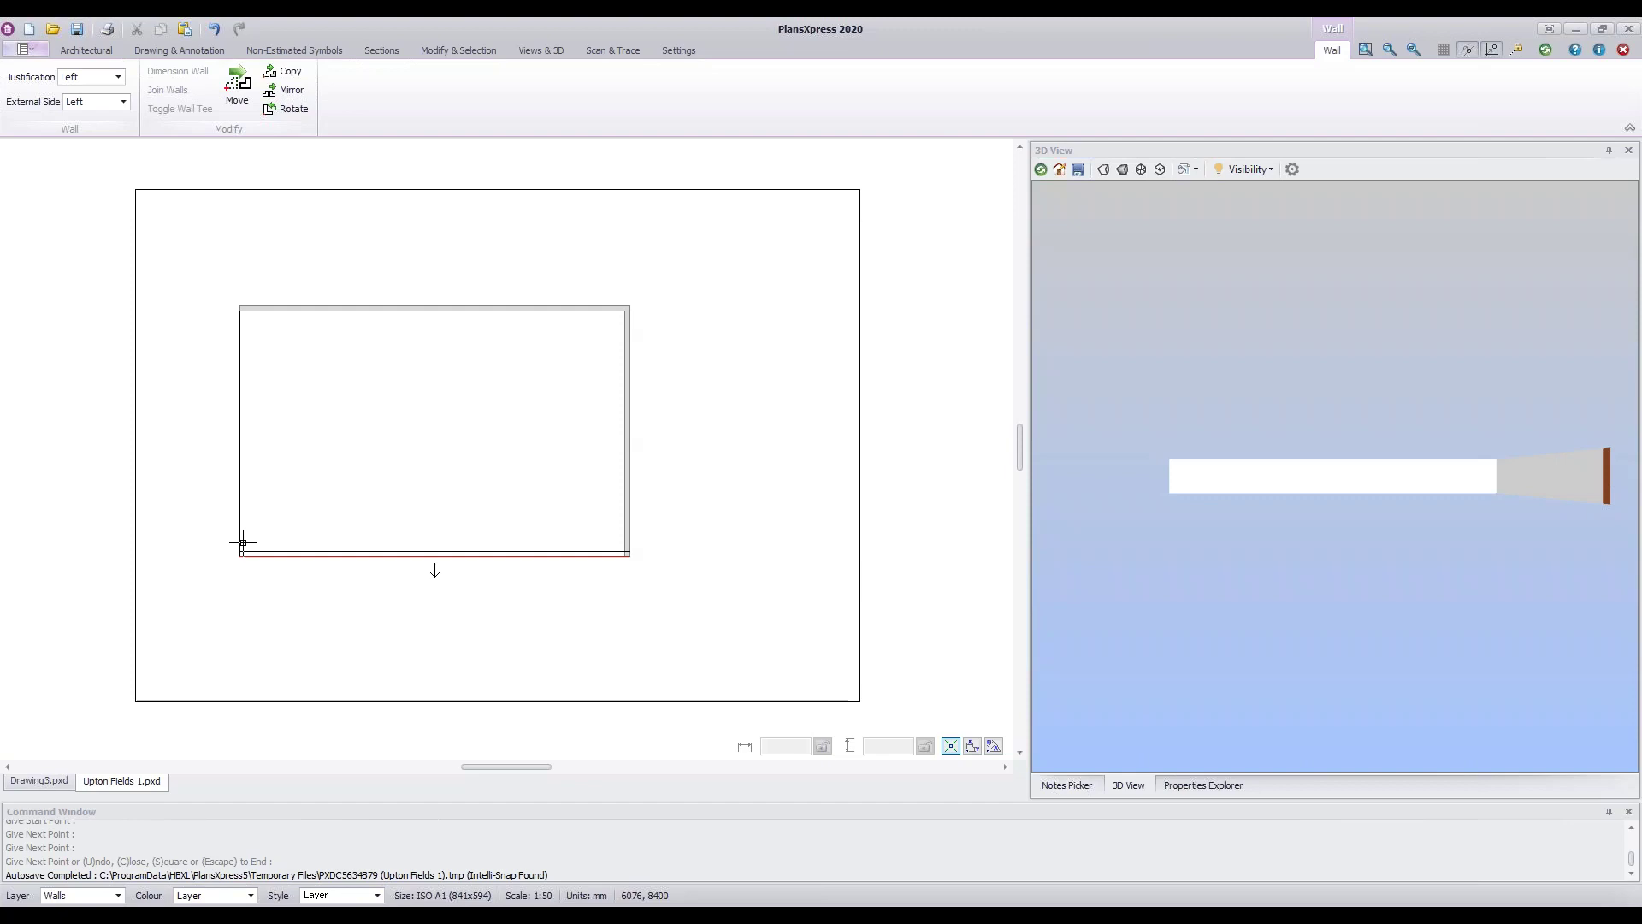
# - Draw the lower horizontal wall back in line with the upper wall's start, end the wall command, and delete that wall
pyautogui.click(241, 551)
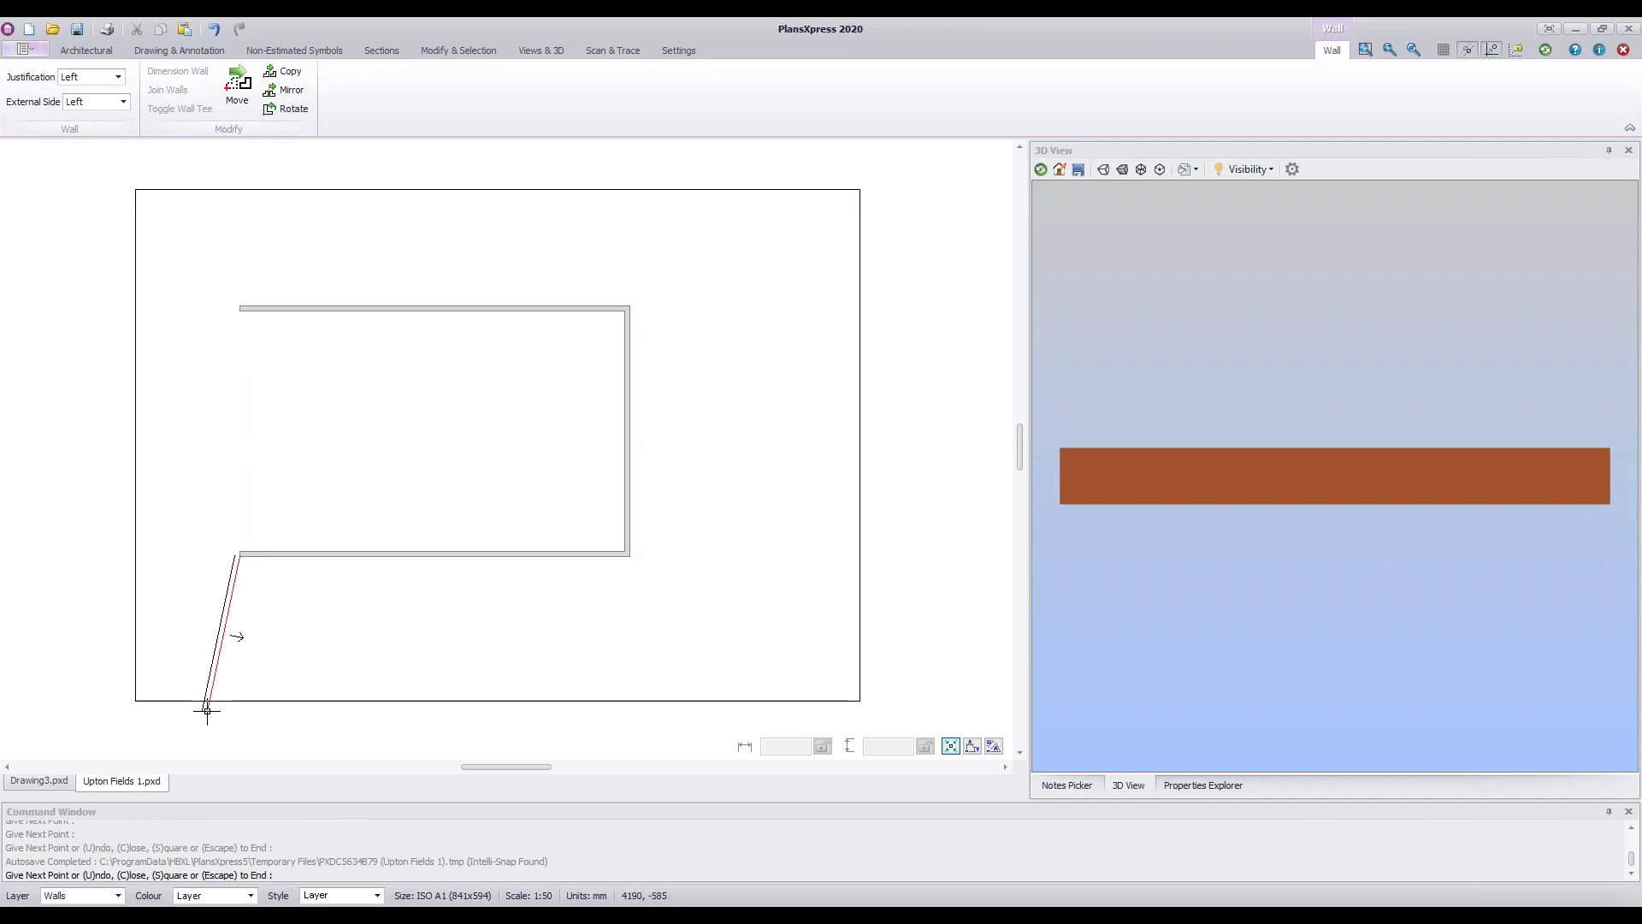
pyautogui.press('Escape')
pyautogui.moveTo(510, 564); pyautogui.dragTo(459, 516)
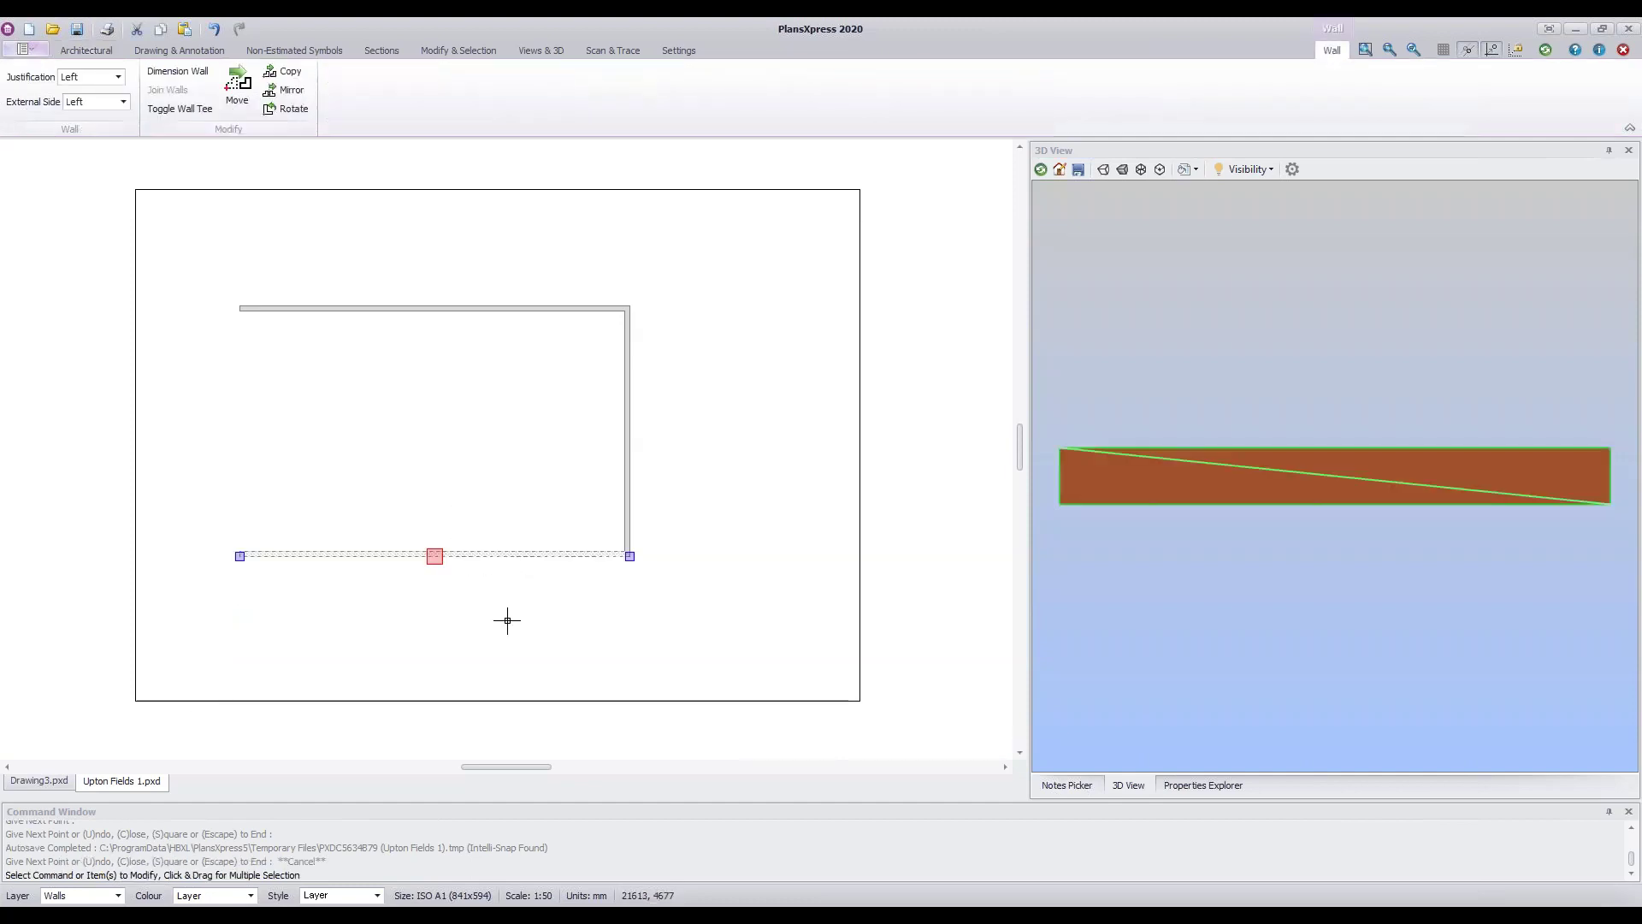
pyautogui.press('Delete')
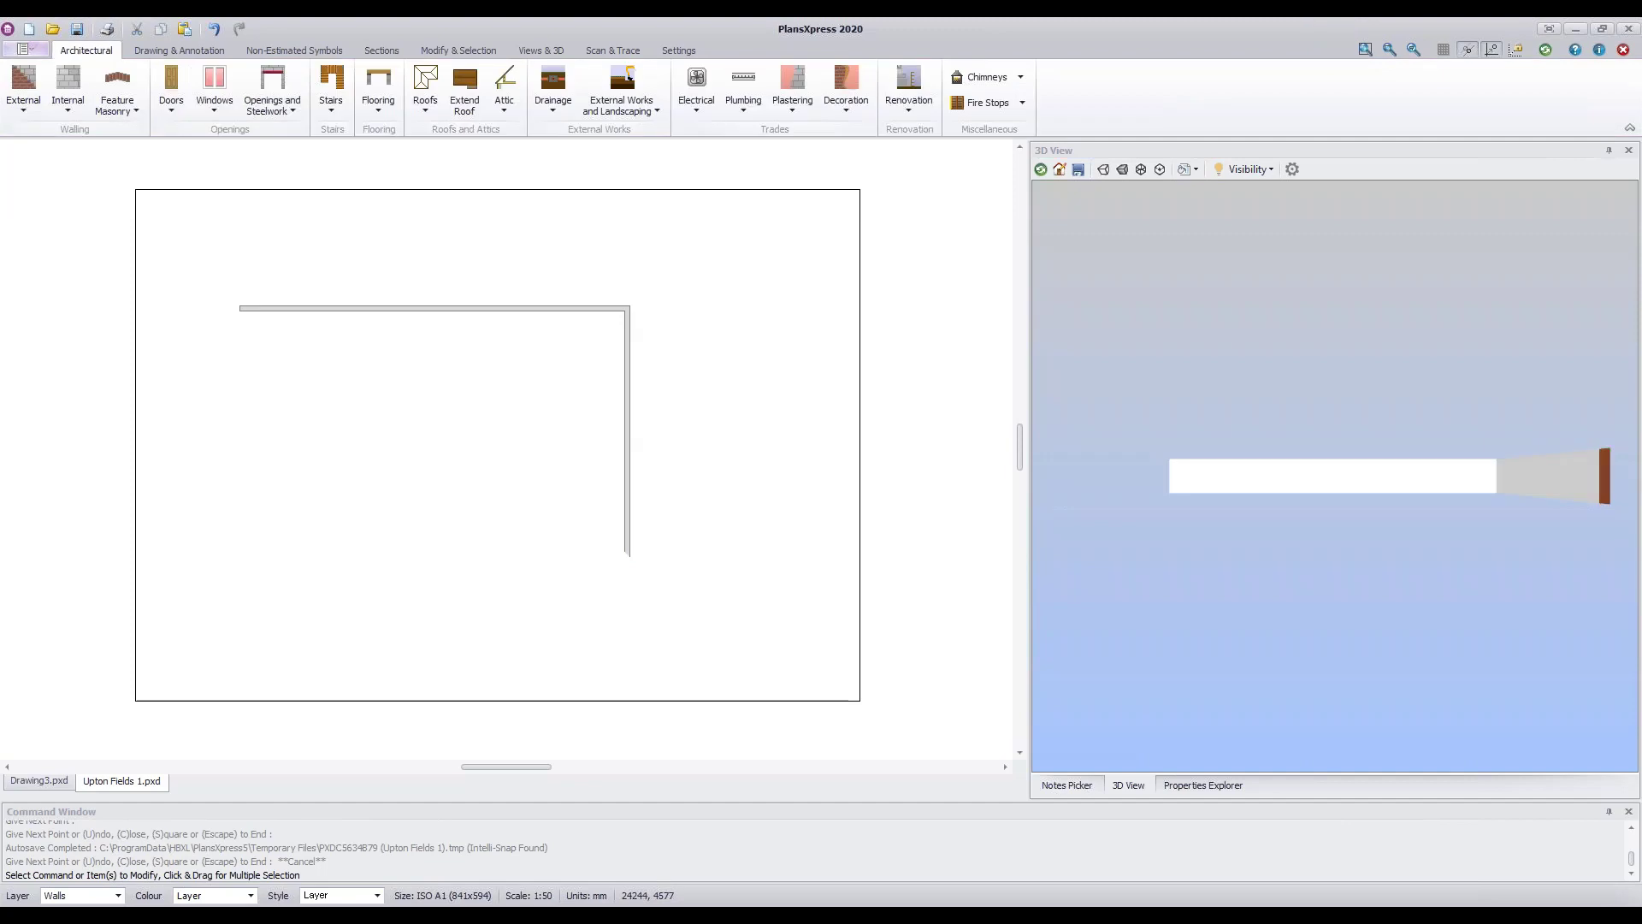
# - Draw the lower wall from the right-hand wall's endpoint in line with the upper wall's start, and close the rectangle with the left-hand wall
pyautogui.press('Return')
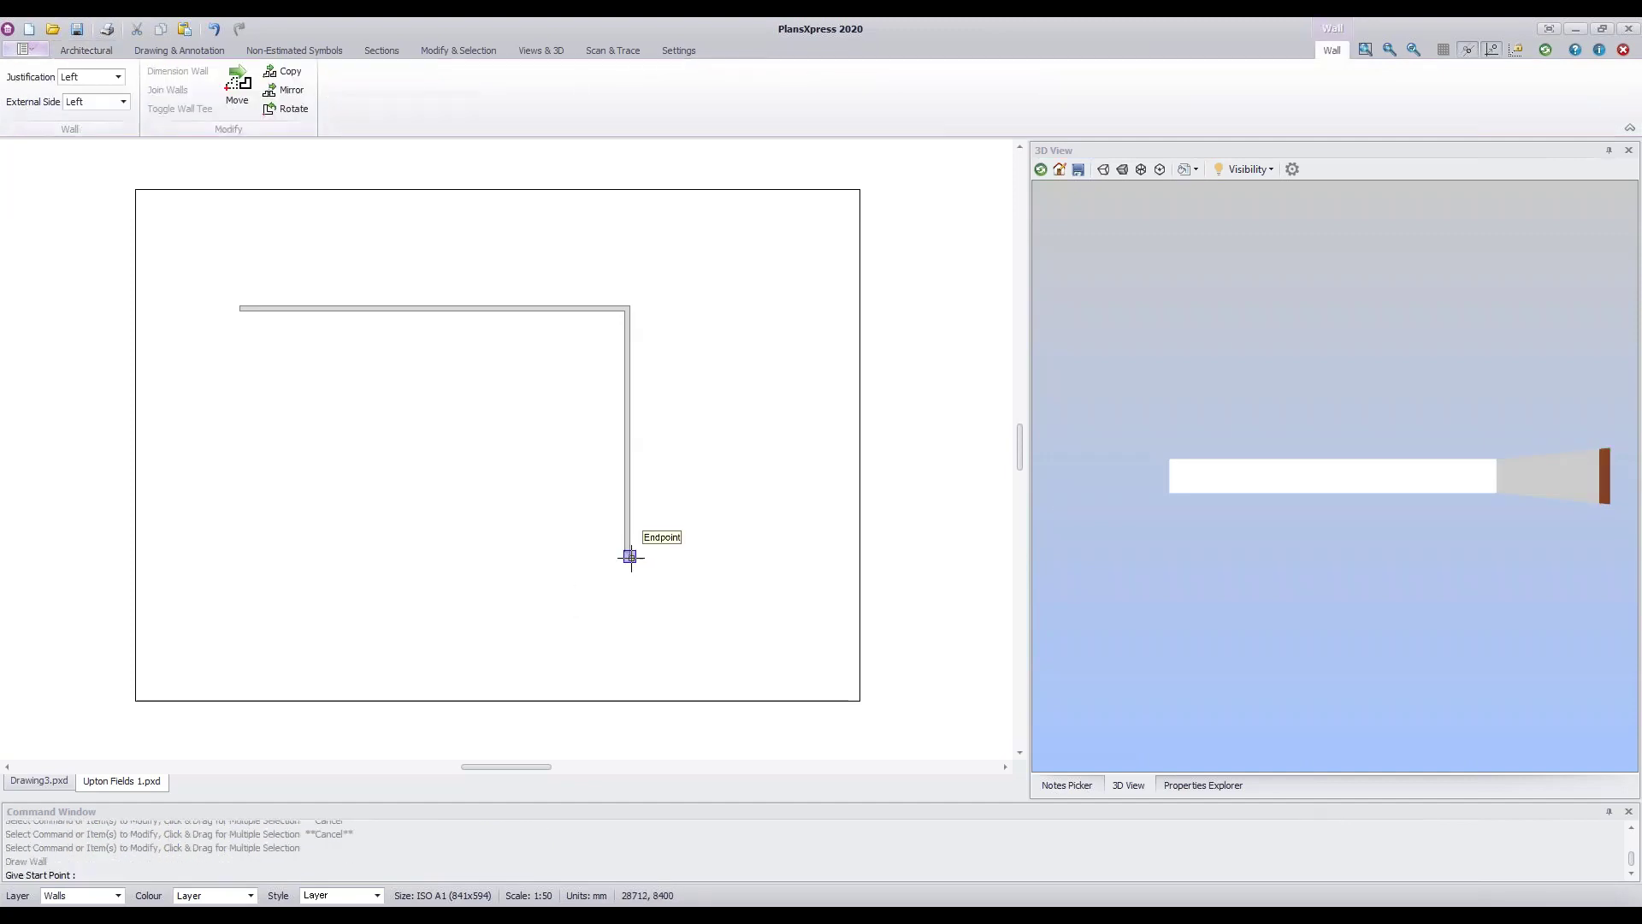
pyautogui.click(630, 557)
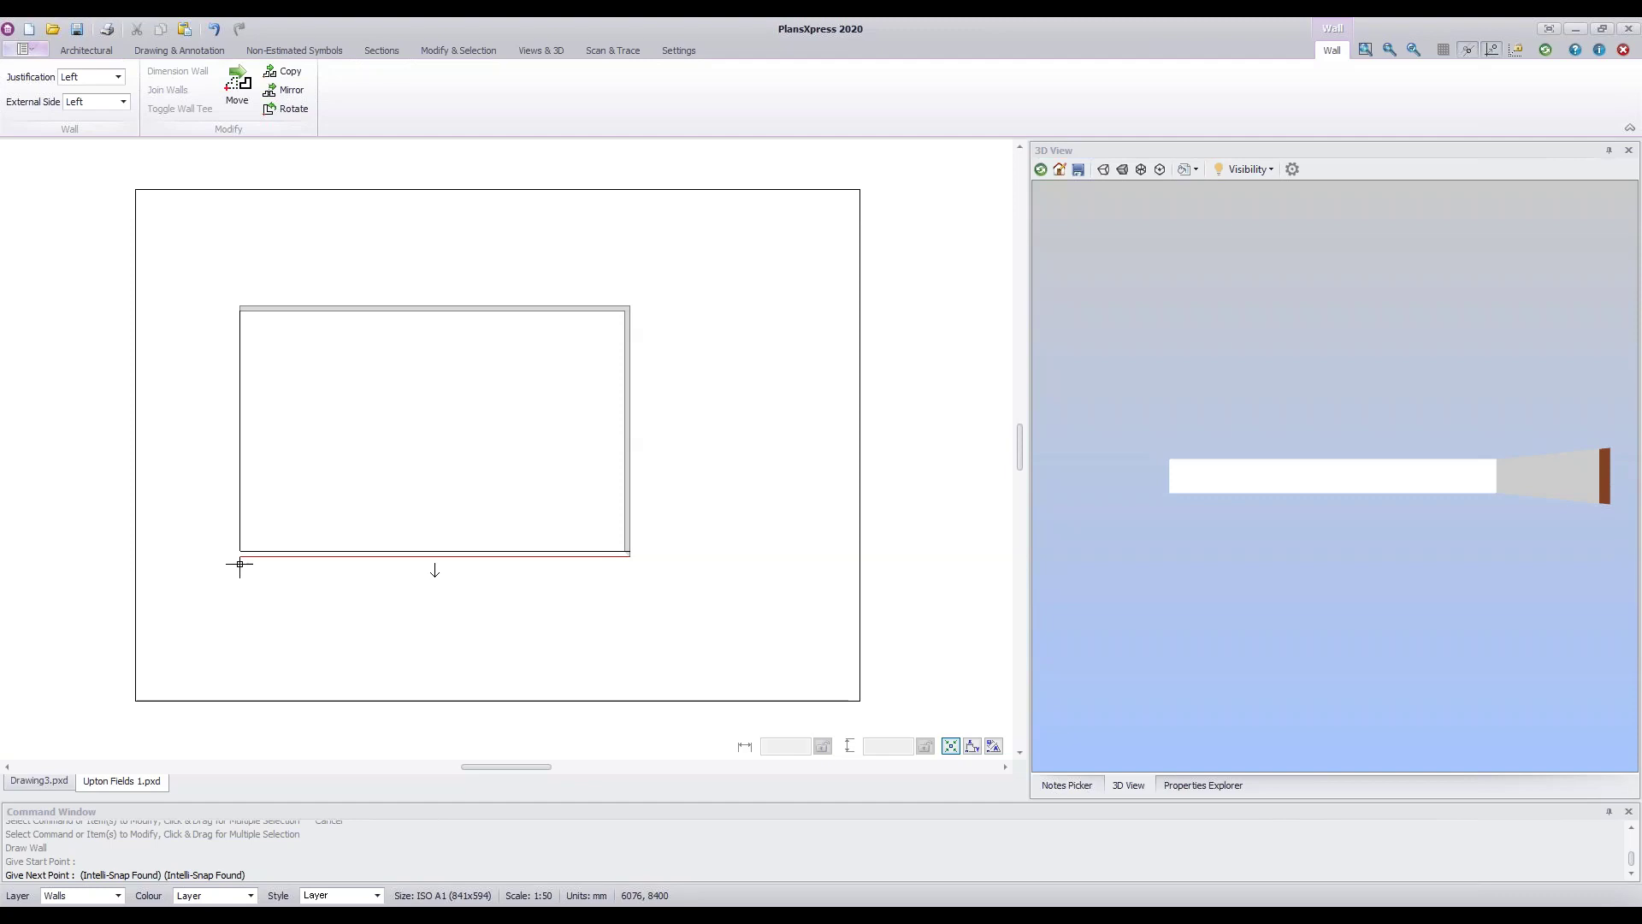
pyautogui.click(240, 558)
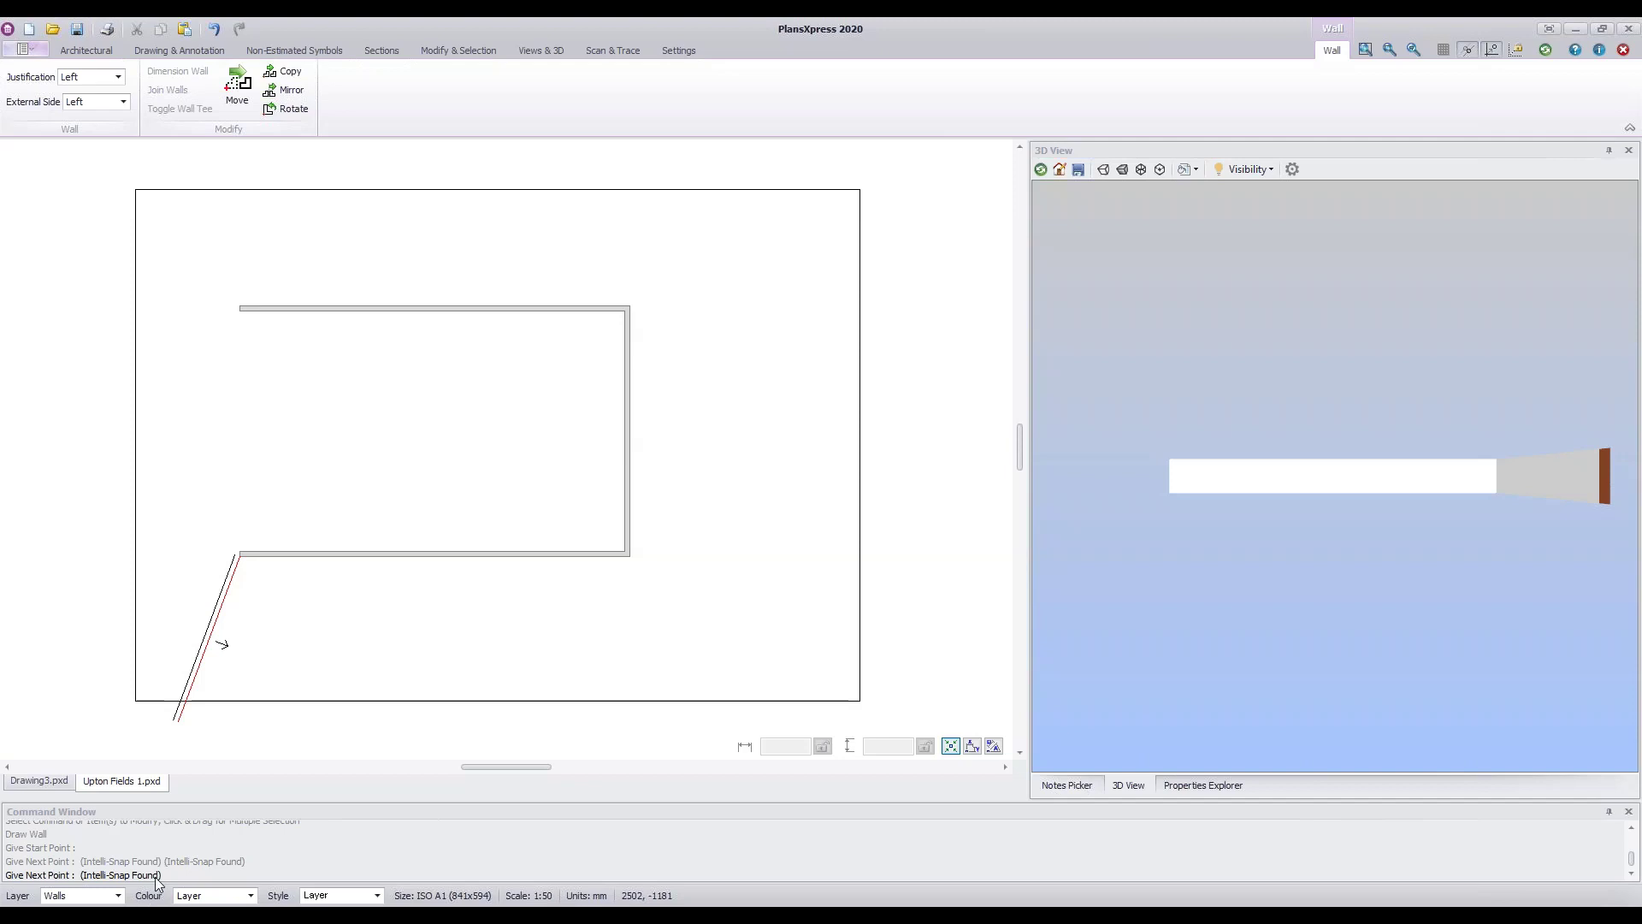
pyautogui.click(241, 311)
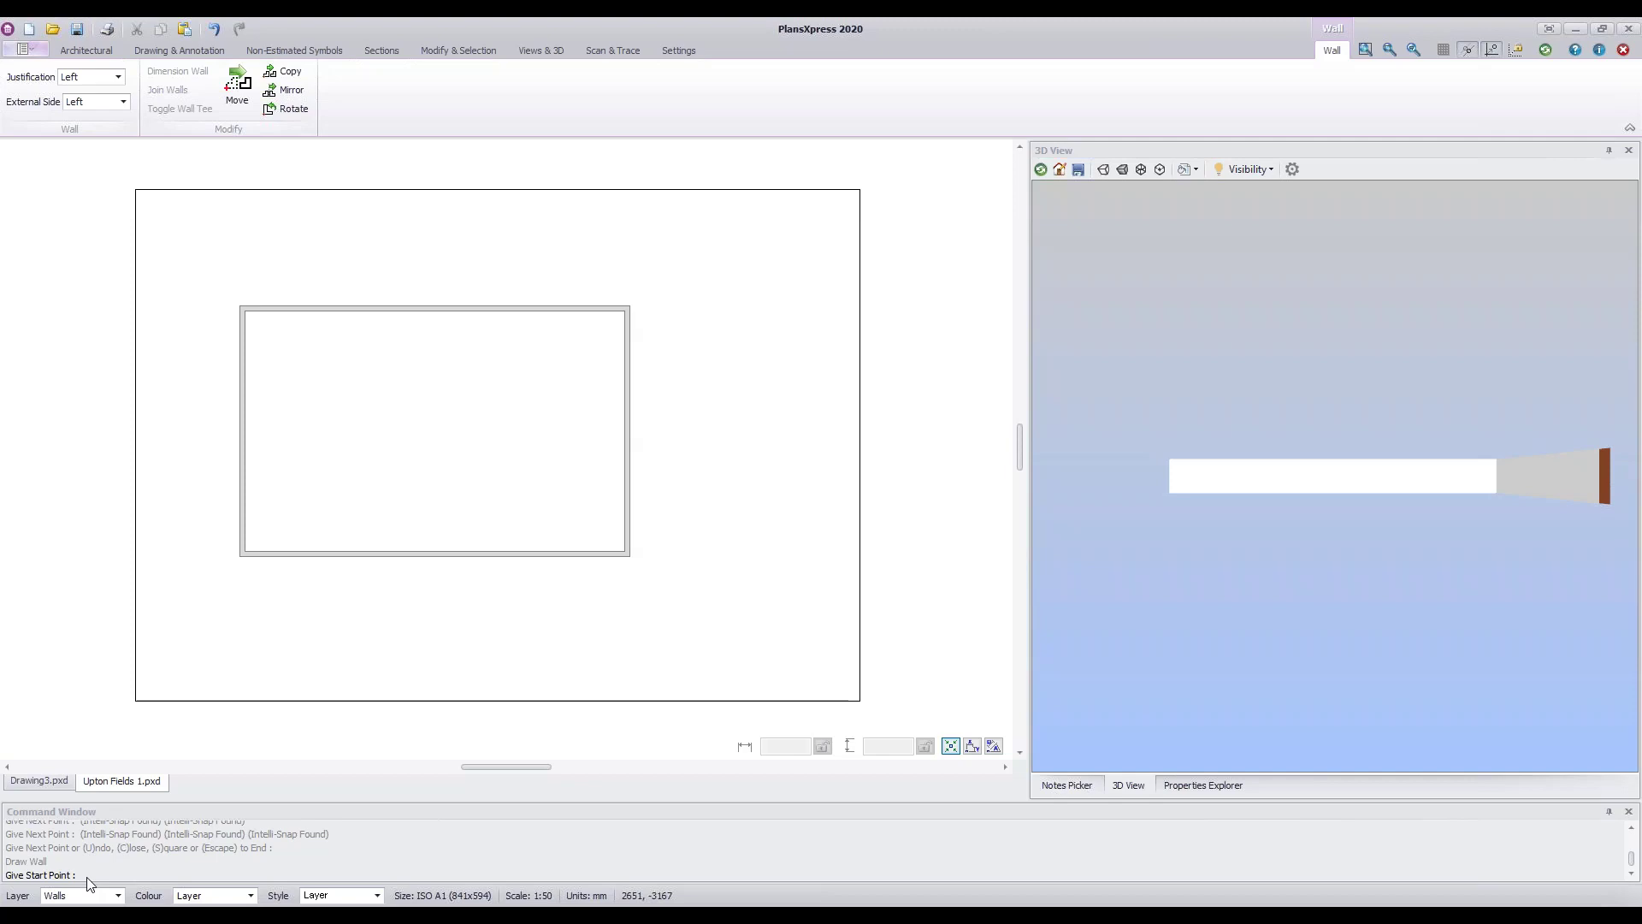
pyautogui.press('Escape')
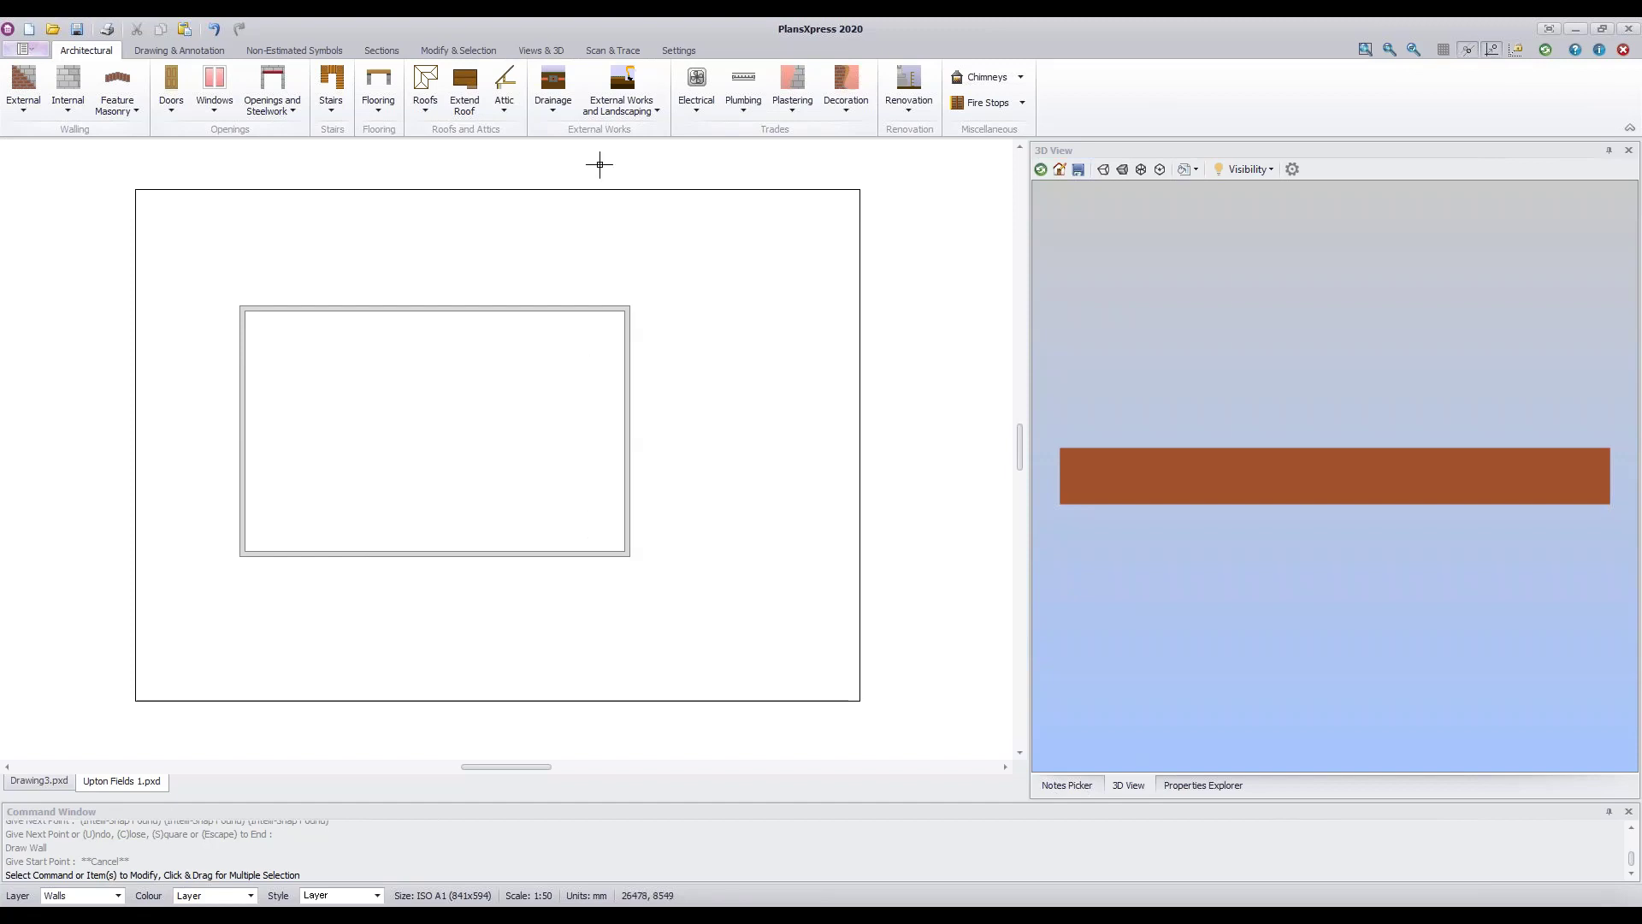
# - Switch the drawing to detail mode to view the wall construction, and return it to sketch mode
pyautogui.click(548, 48)
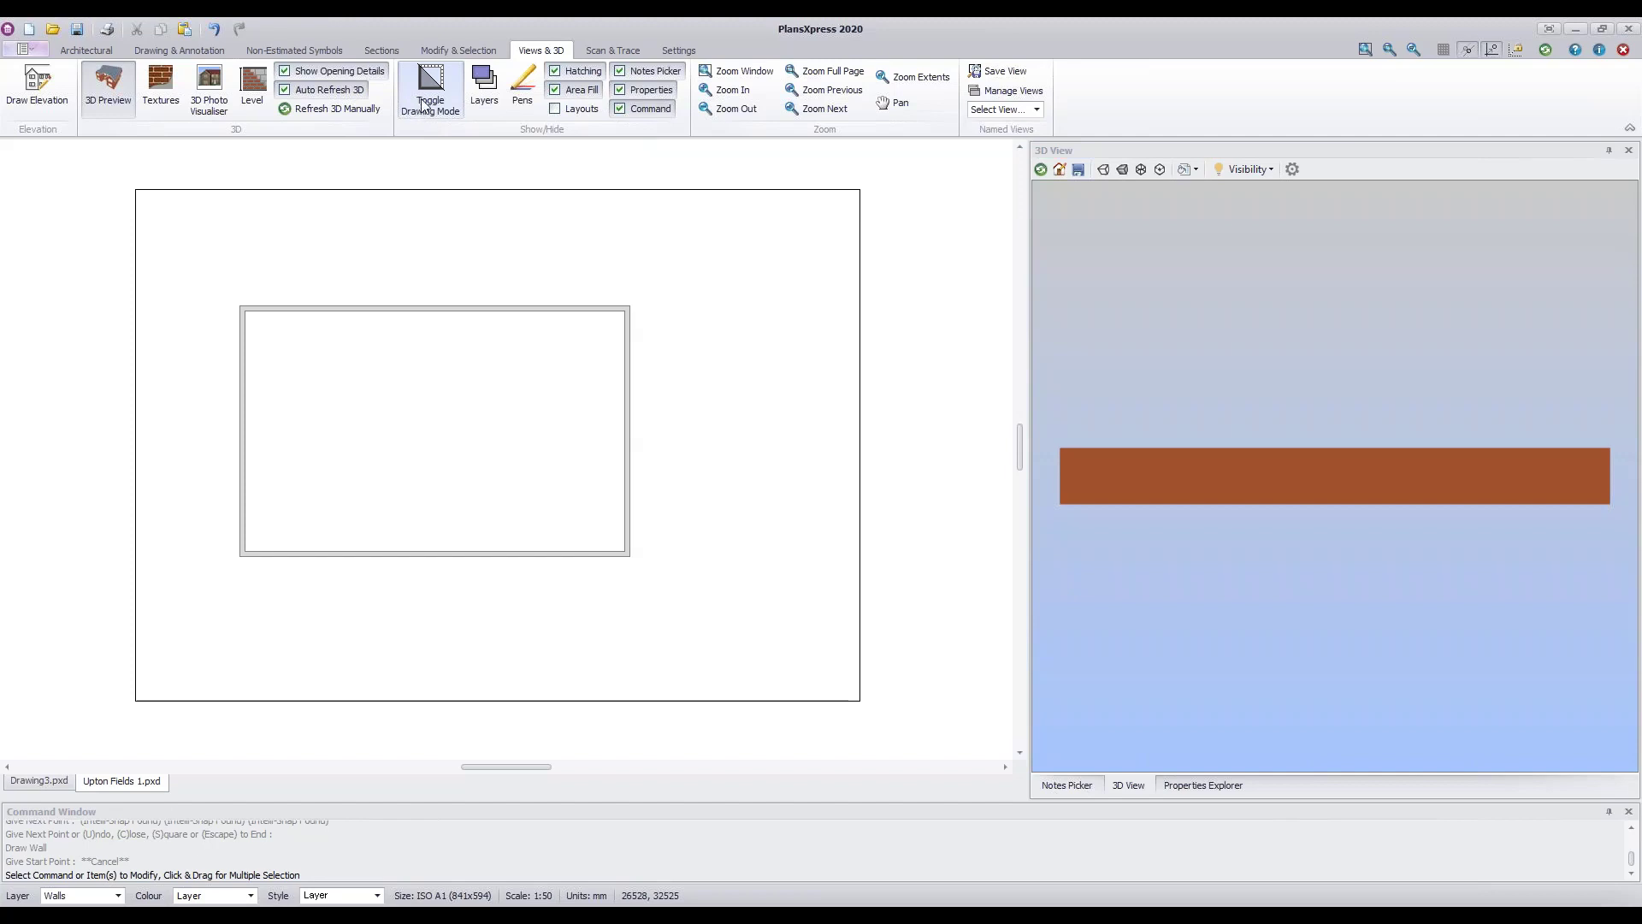
pyautogui.click(422, 103)
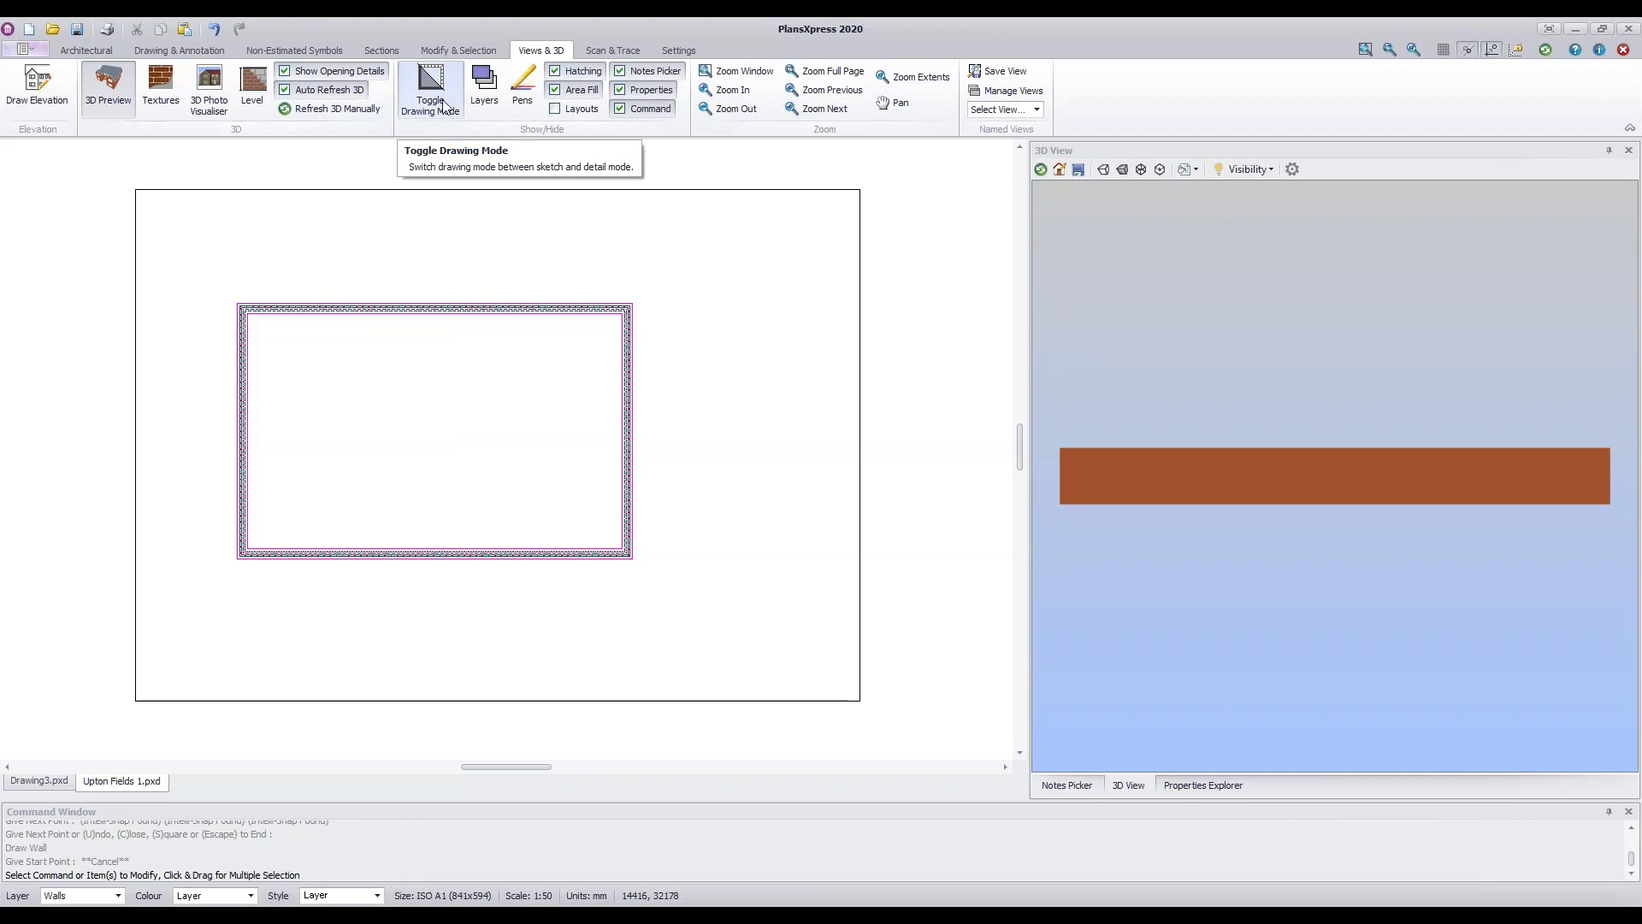
pyautogui.click(446, 106)
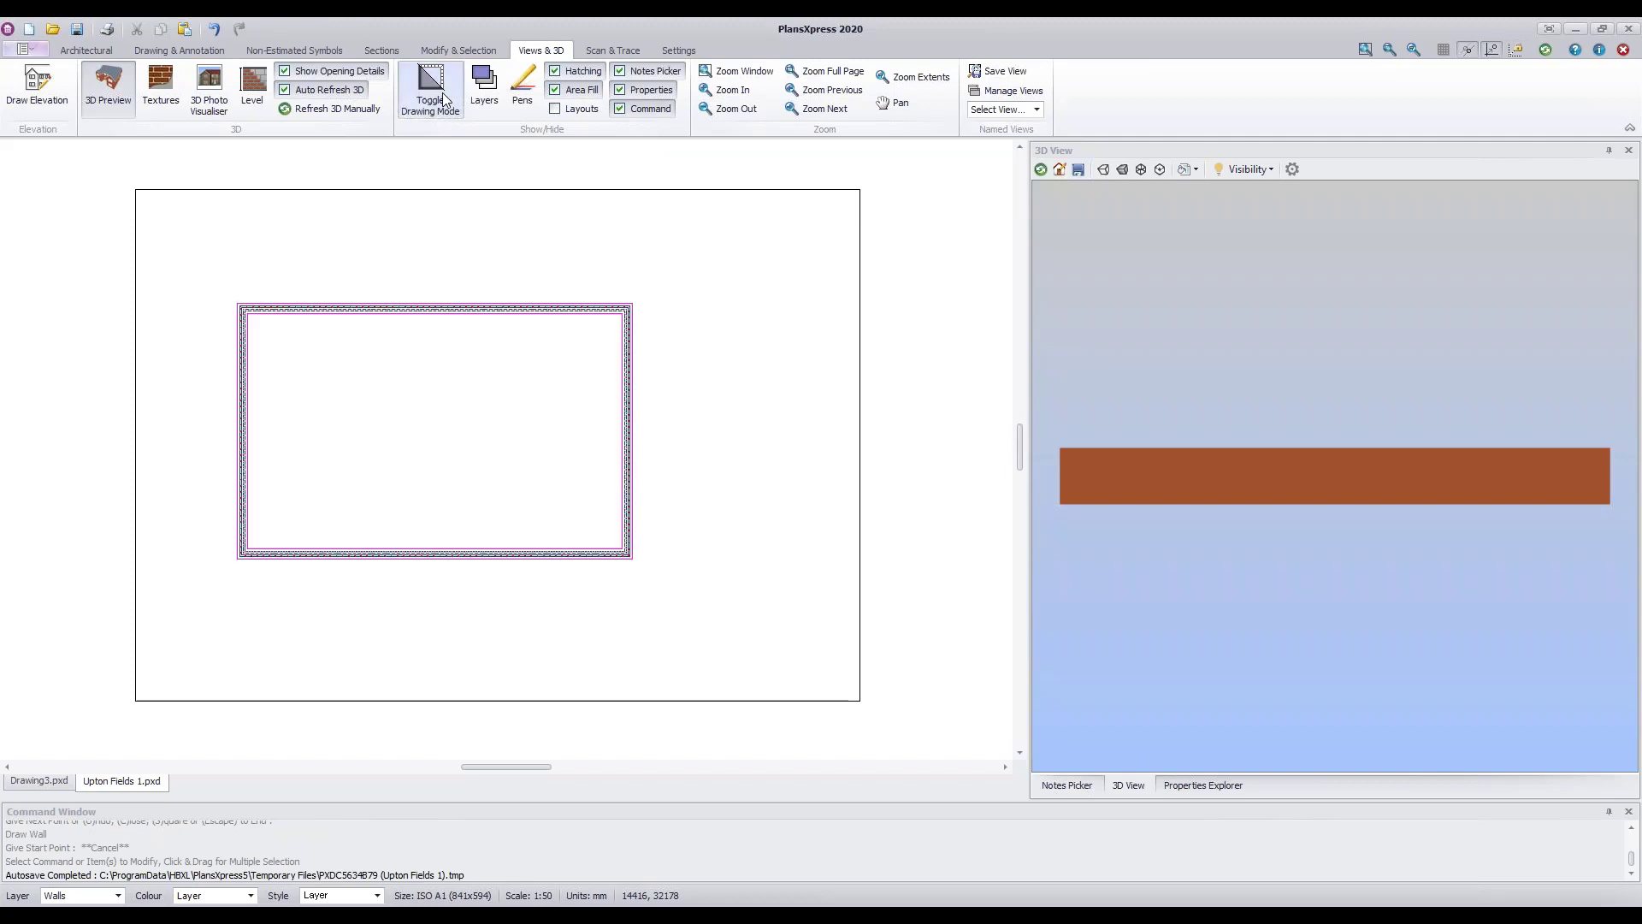
pyautogui.click(443, 92)
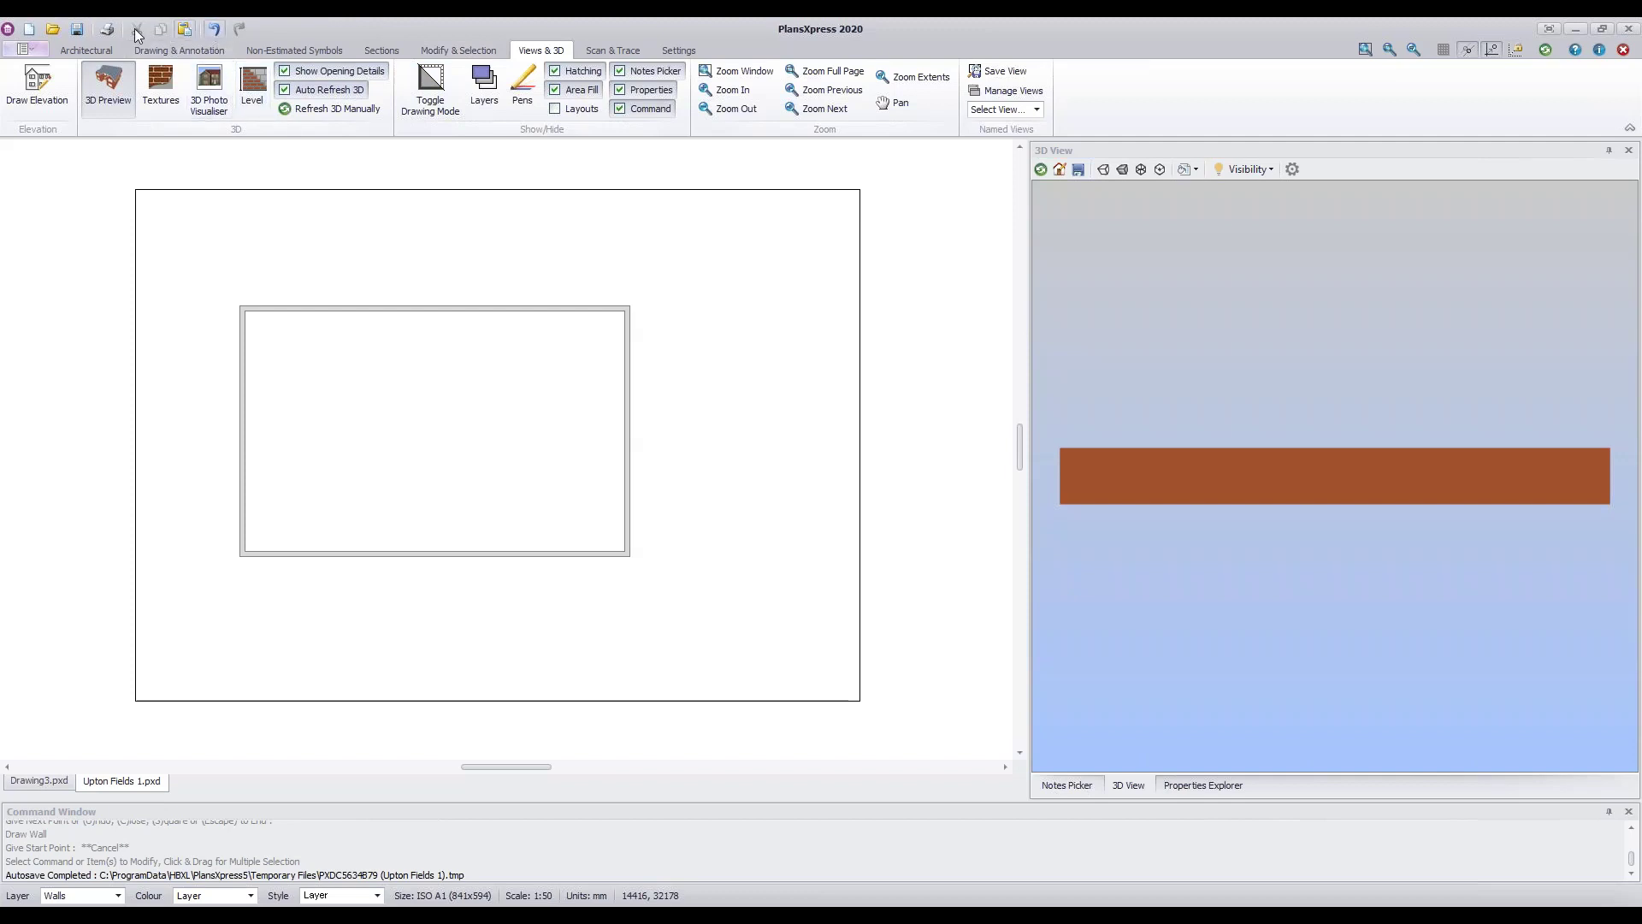
# - Undo the last two walls drawn, the left-hand wall and the lower wall, and redo both
pyautogui.click(215, 31)
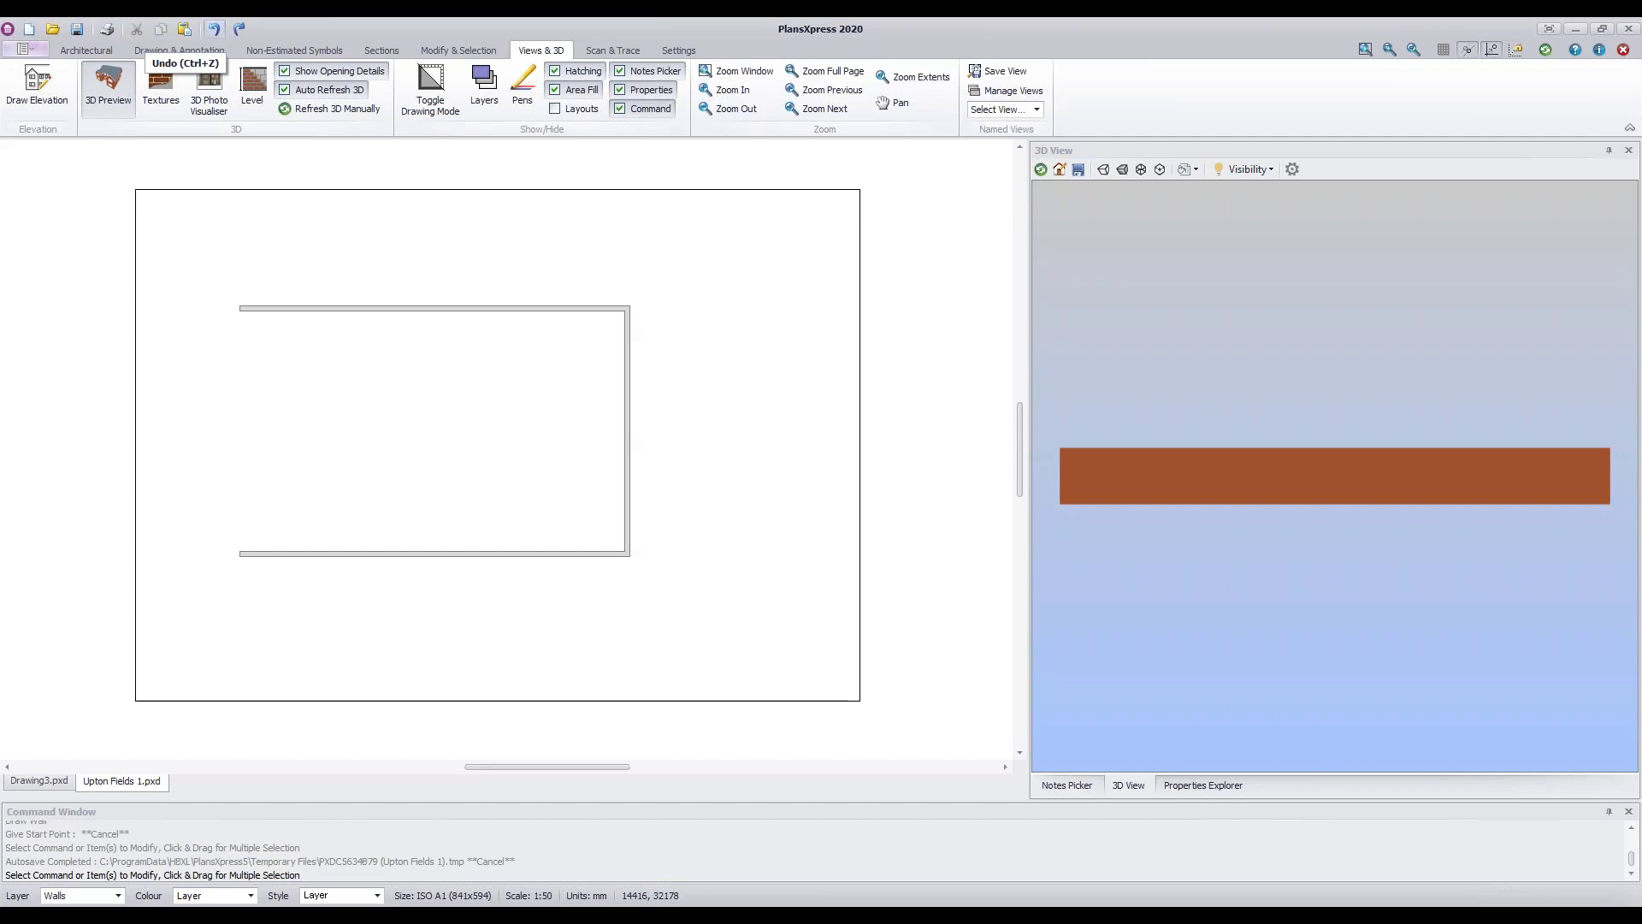
pyautogui.click(215, 30)
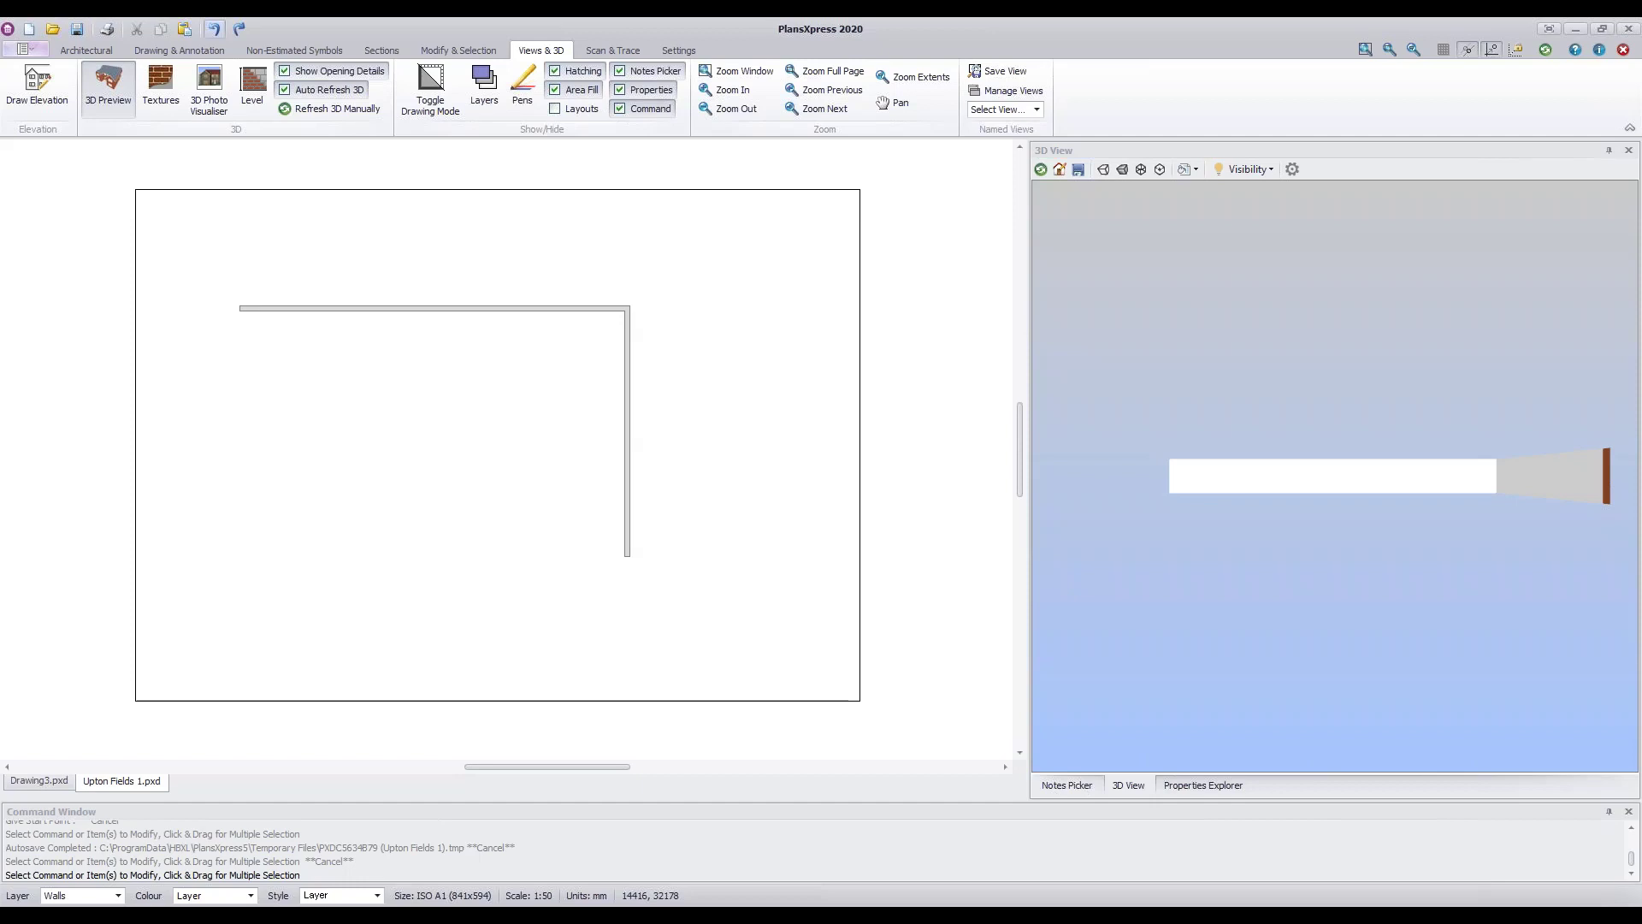
pyautogui.click(240, 33)
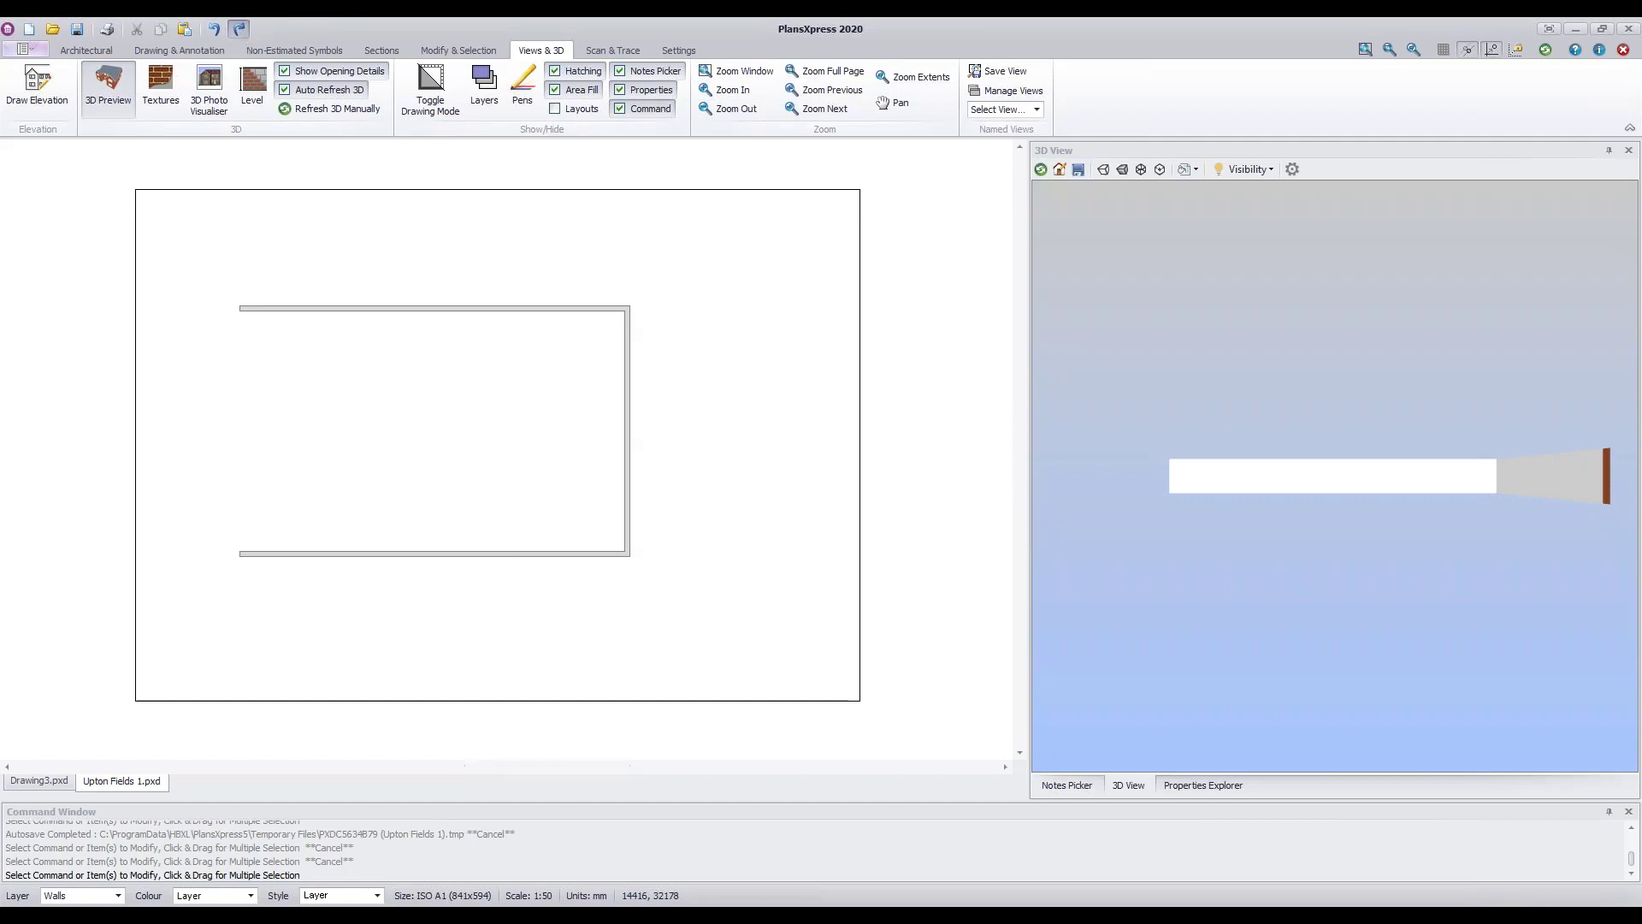
pyautogui.click(239, 33)
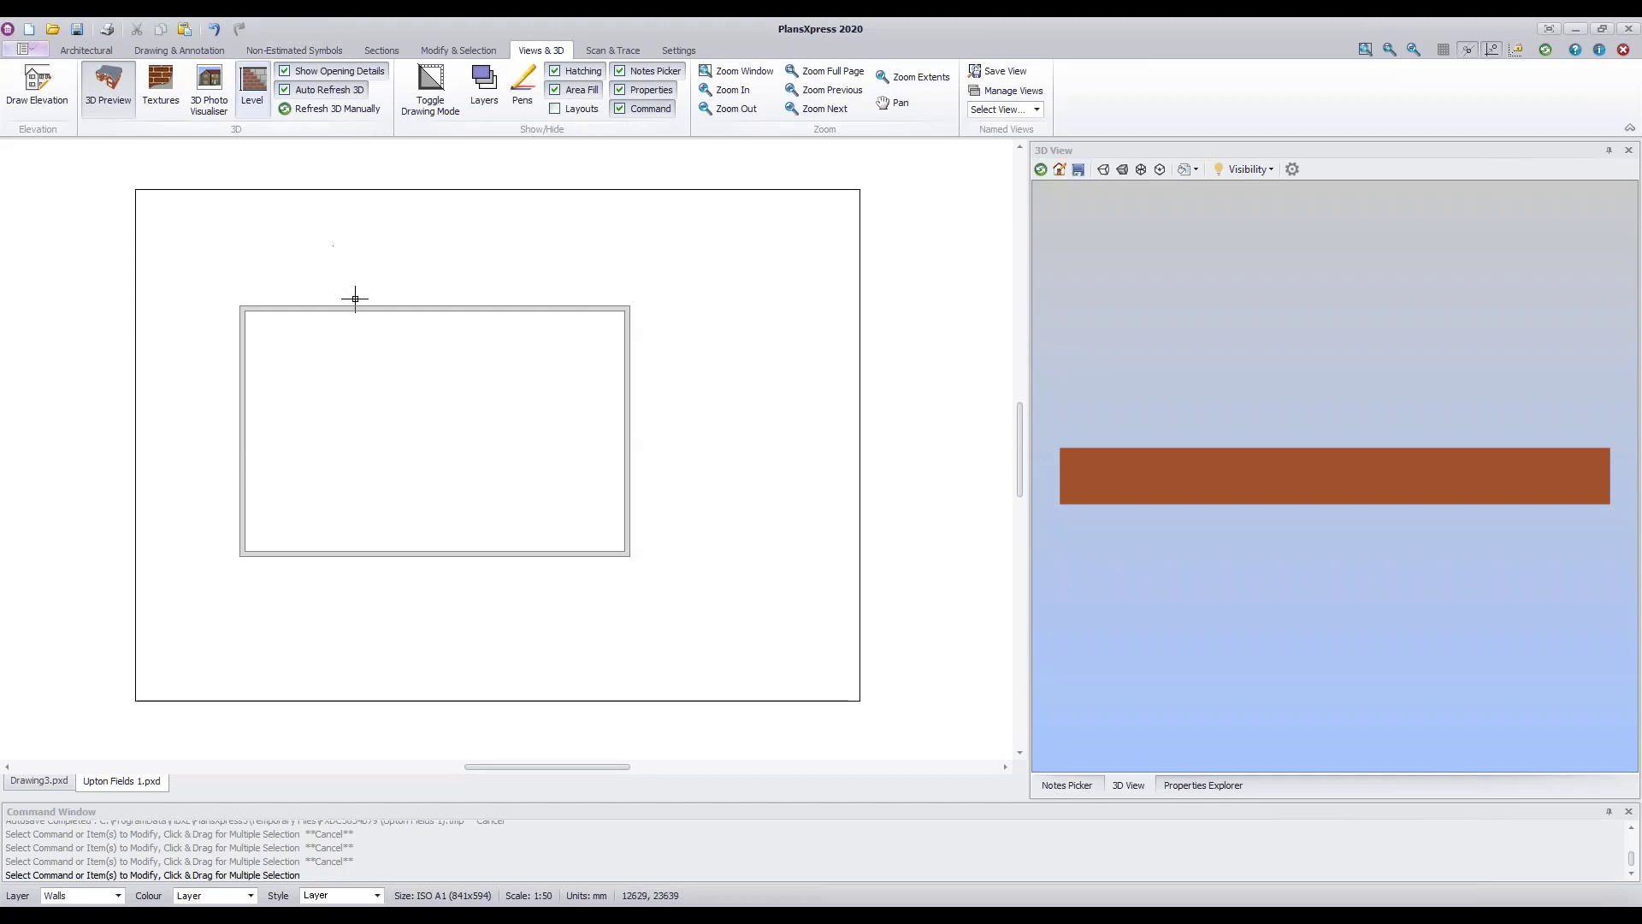
# - Select the upper wall, add the right-hand and left-hand walls to the selection one at a time, and clear the selection
pyautogui.moveTo(360, 307)
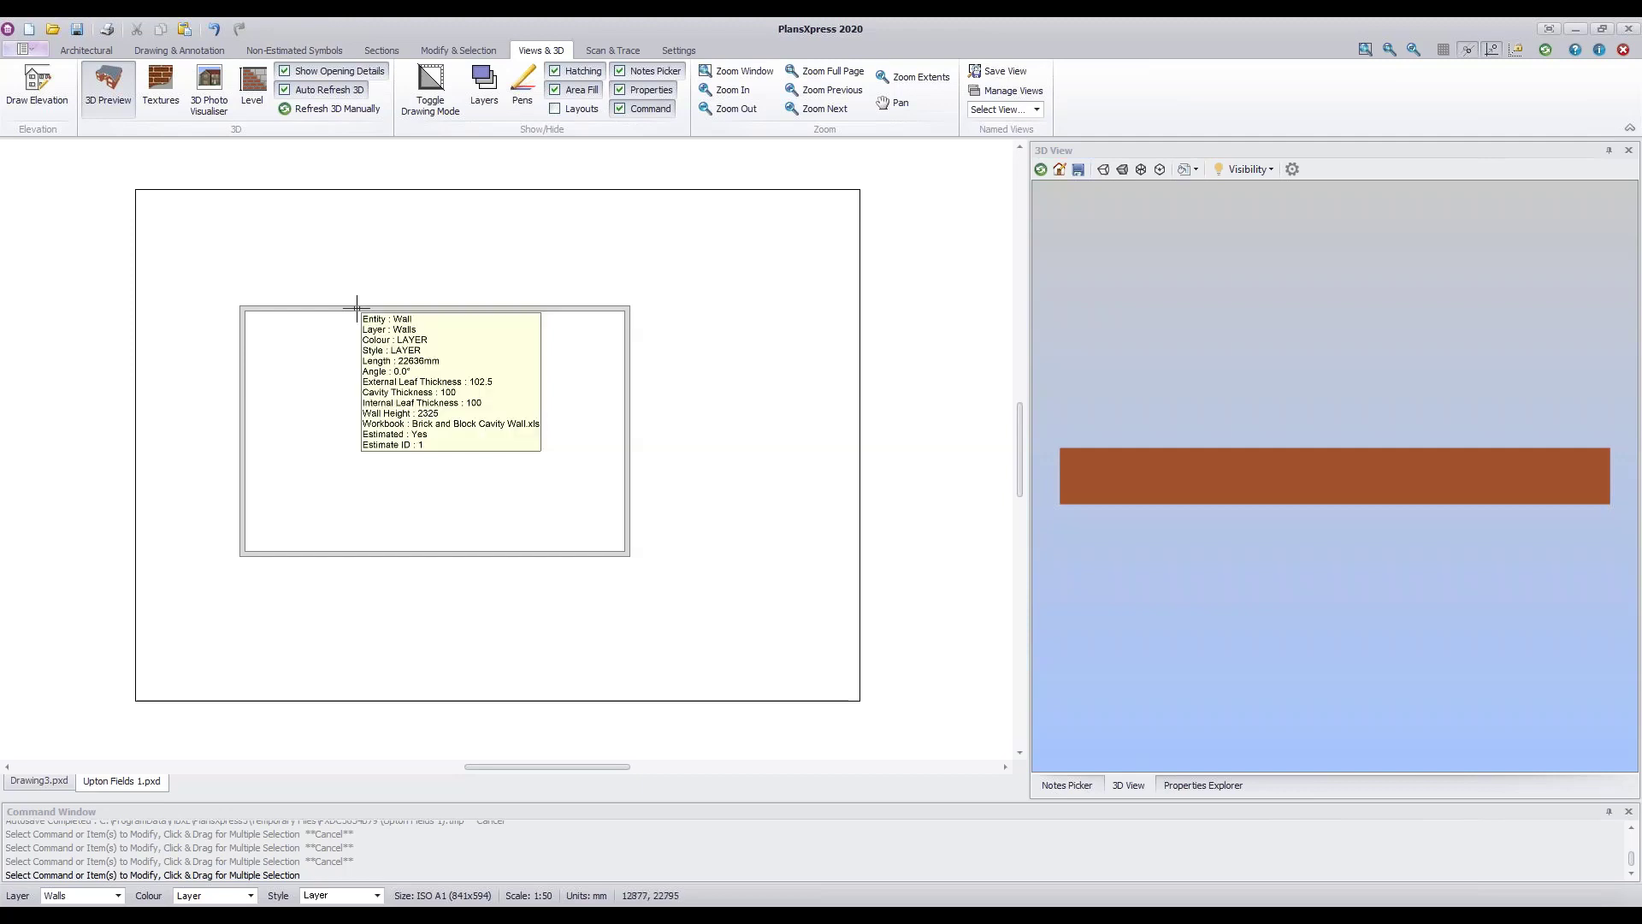
pyautogui.scroll(5, 357, 308)
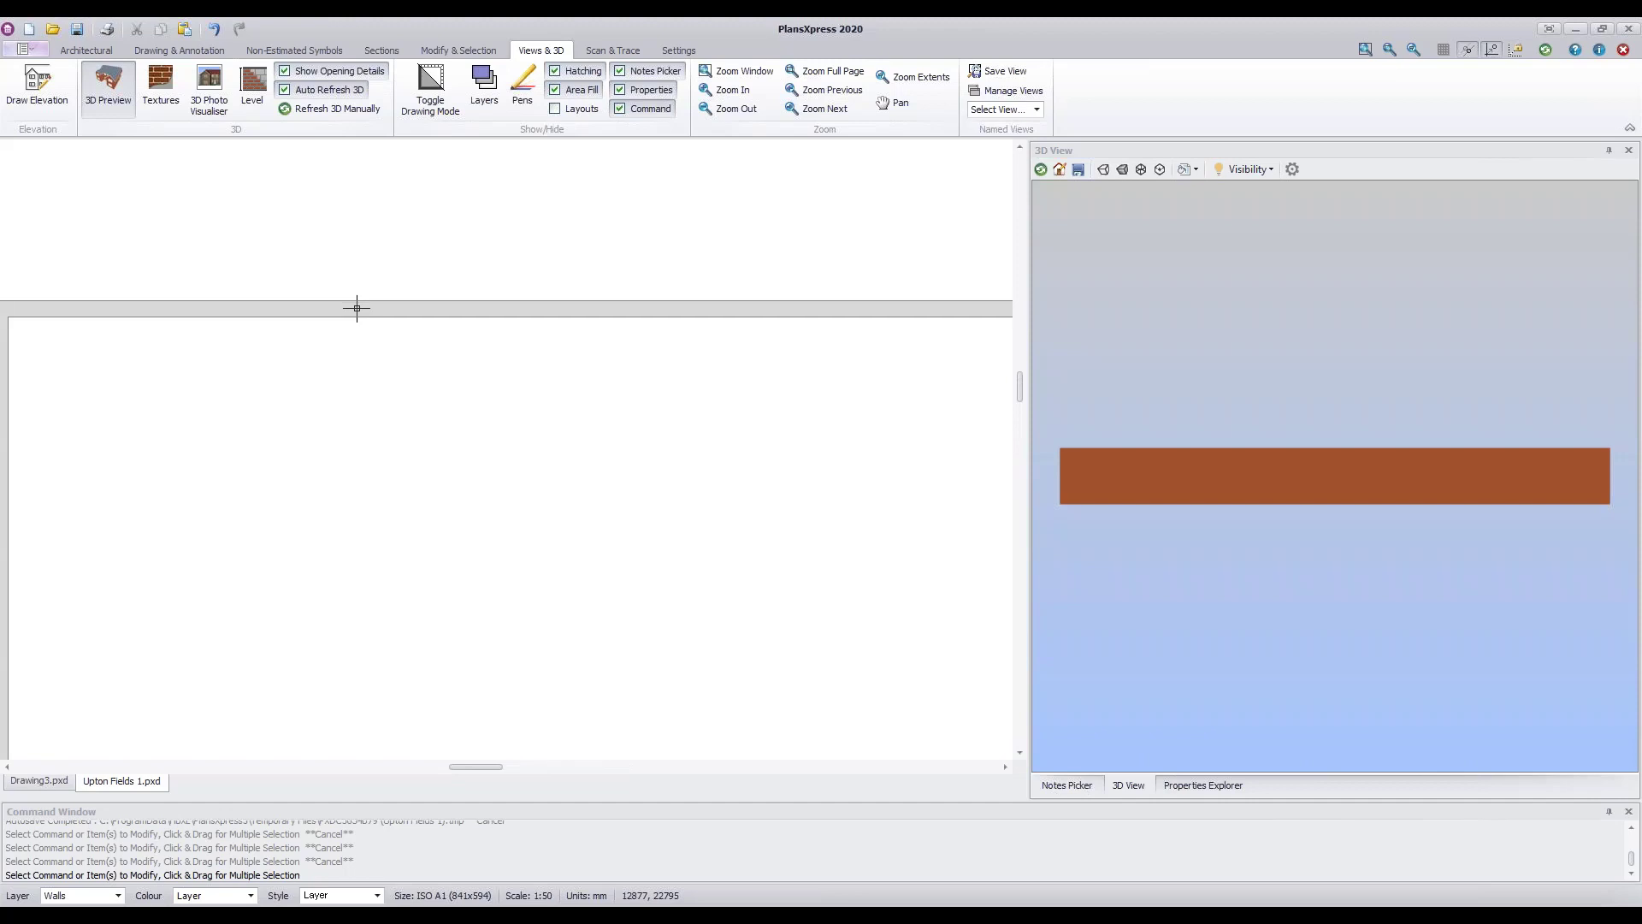
pyautogui.click(356, 308)
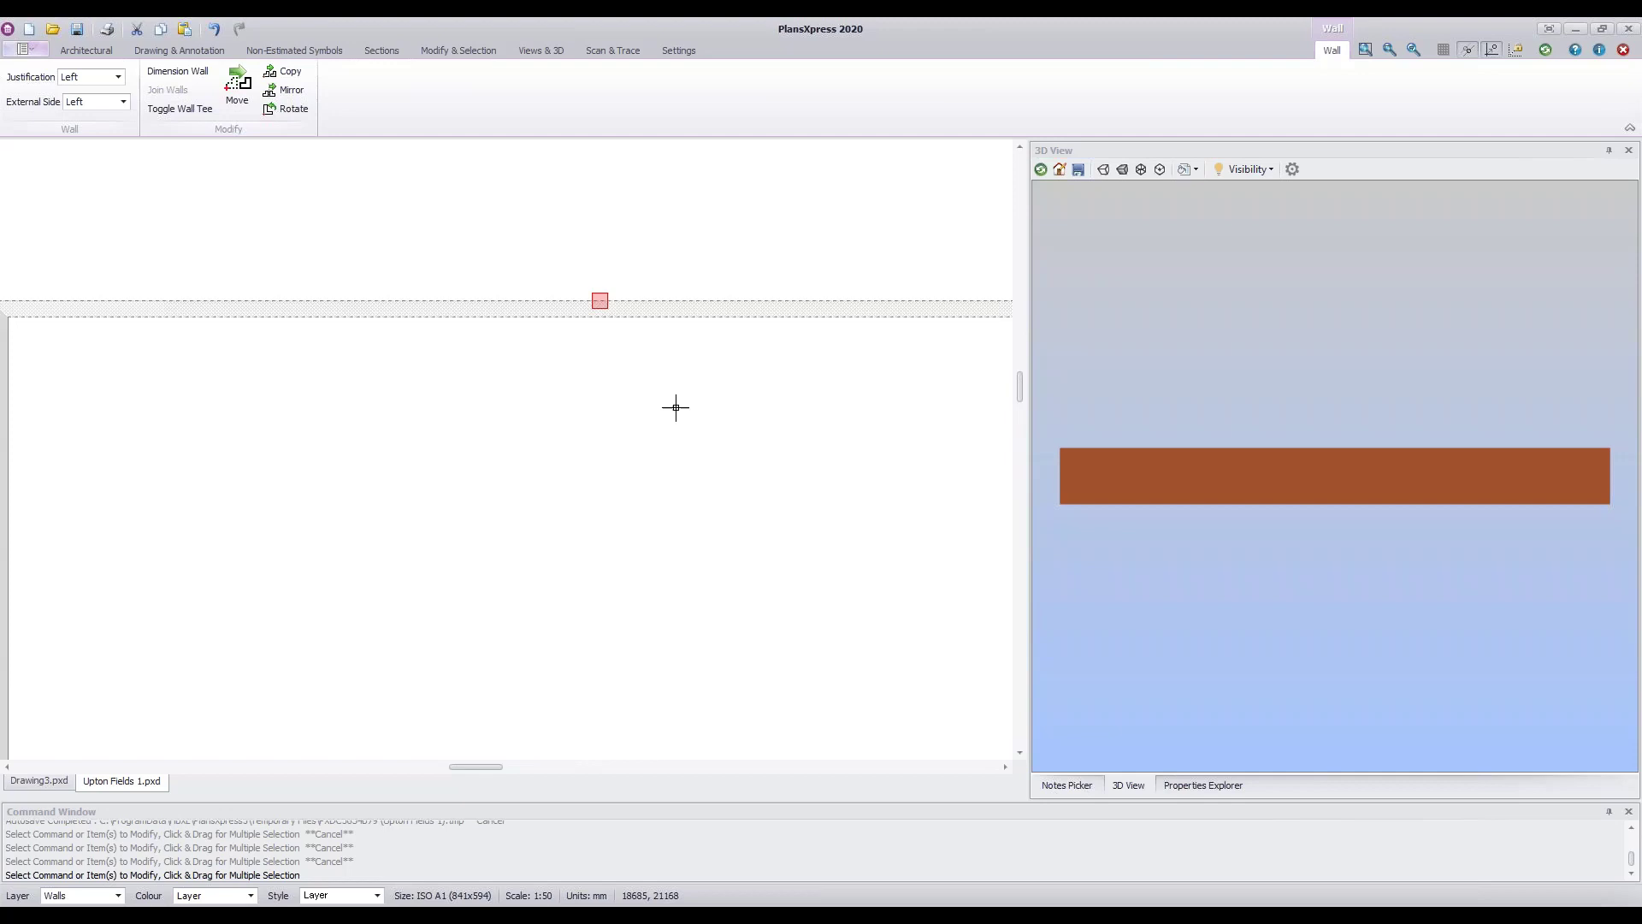
pyautogui.scroll(-1, 676, 407)
pyautogui.moveTo(727, 422)
pyautogui.mouseDown(button='middle')
pyautogui.moveTo(421, 453)
pyautogui.moveTo(766, 410)
pyautogui.mouseUp(button='middle')
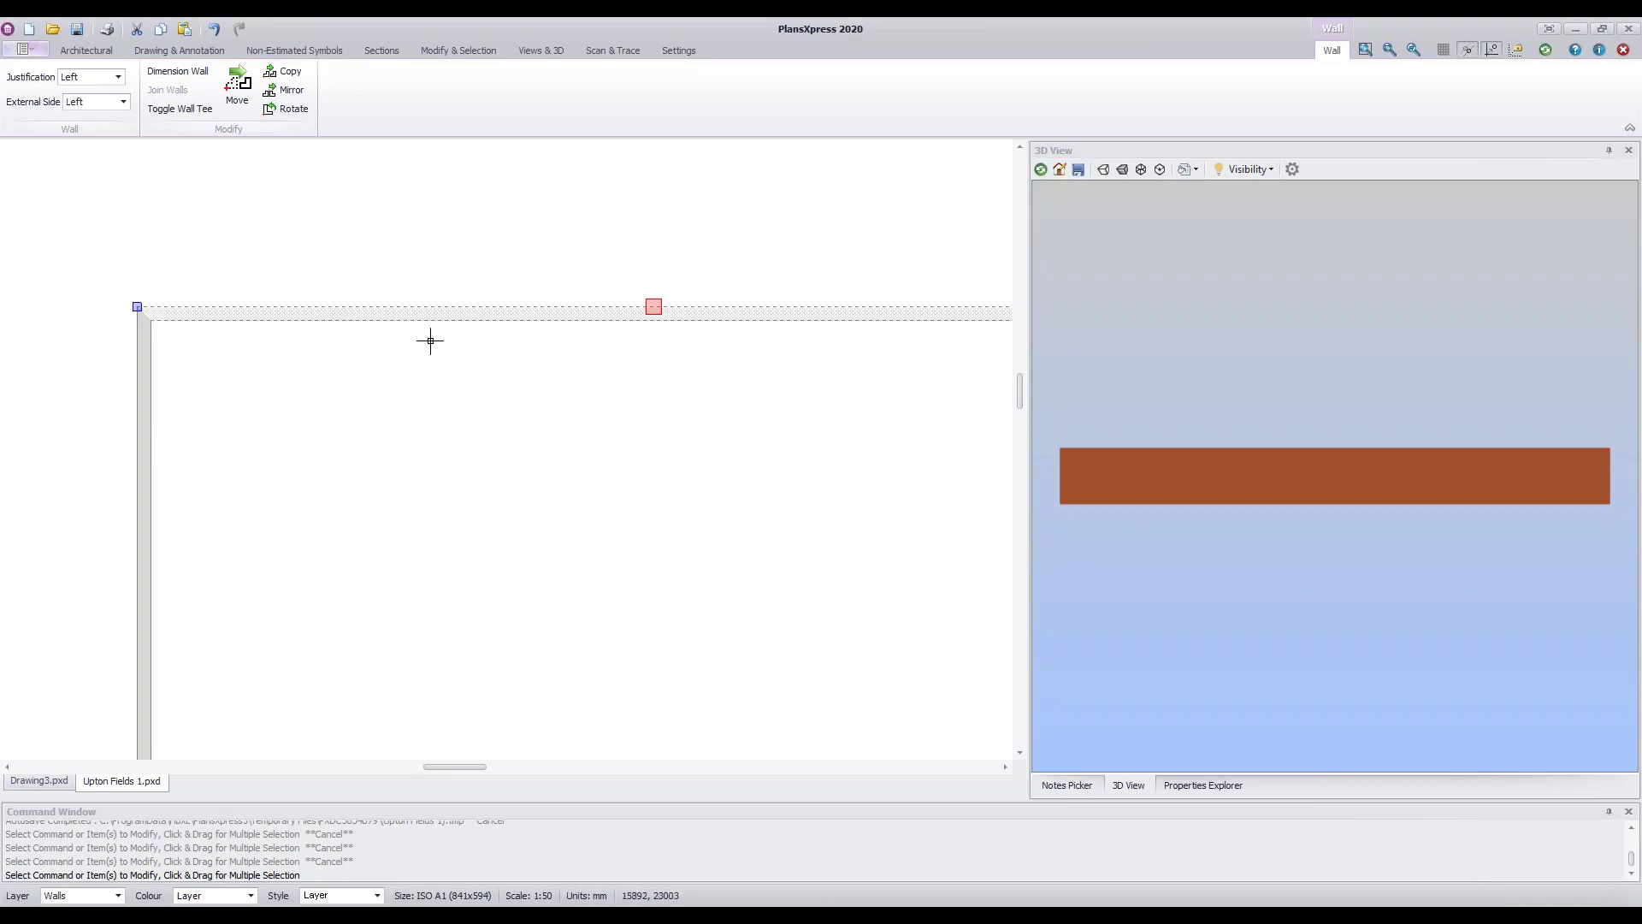
pyautogui.scroll(-1, 836, 433)
pyautogui.moveTo(840, 439); pyautogui.dragTo(667, 389, button='middle')
pyautogui.scroll(-1, 703, 388)
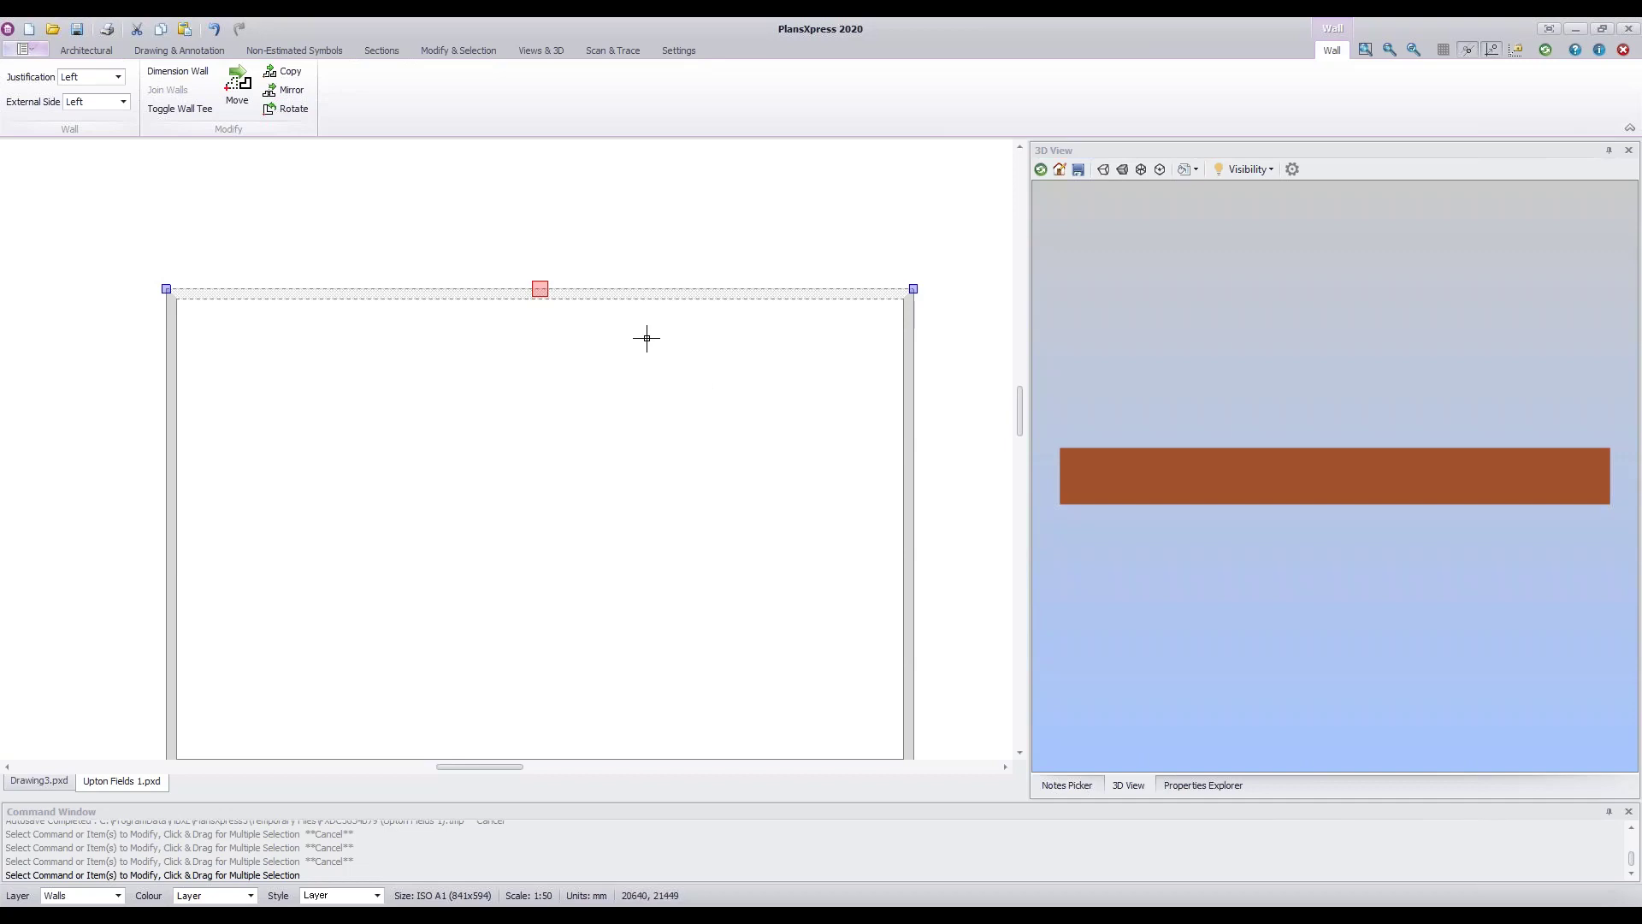
pyautogui.click(910, 373)
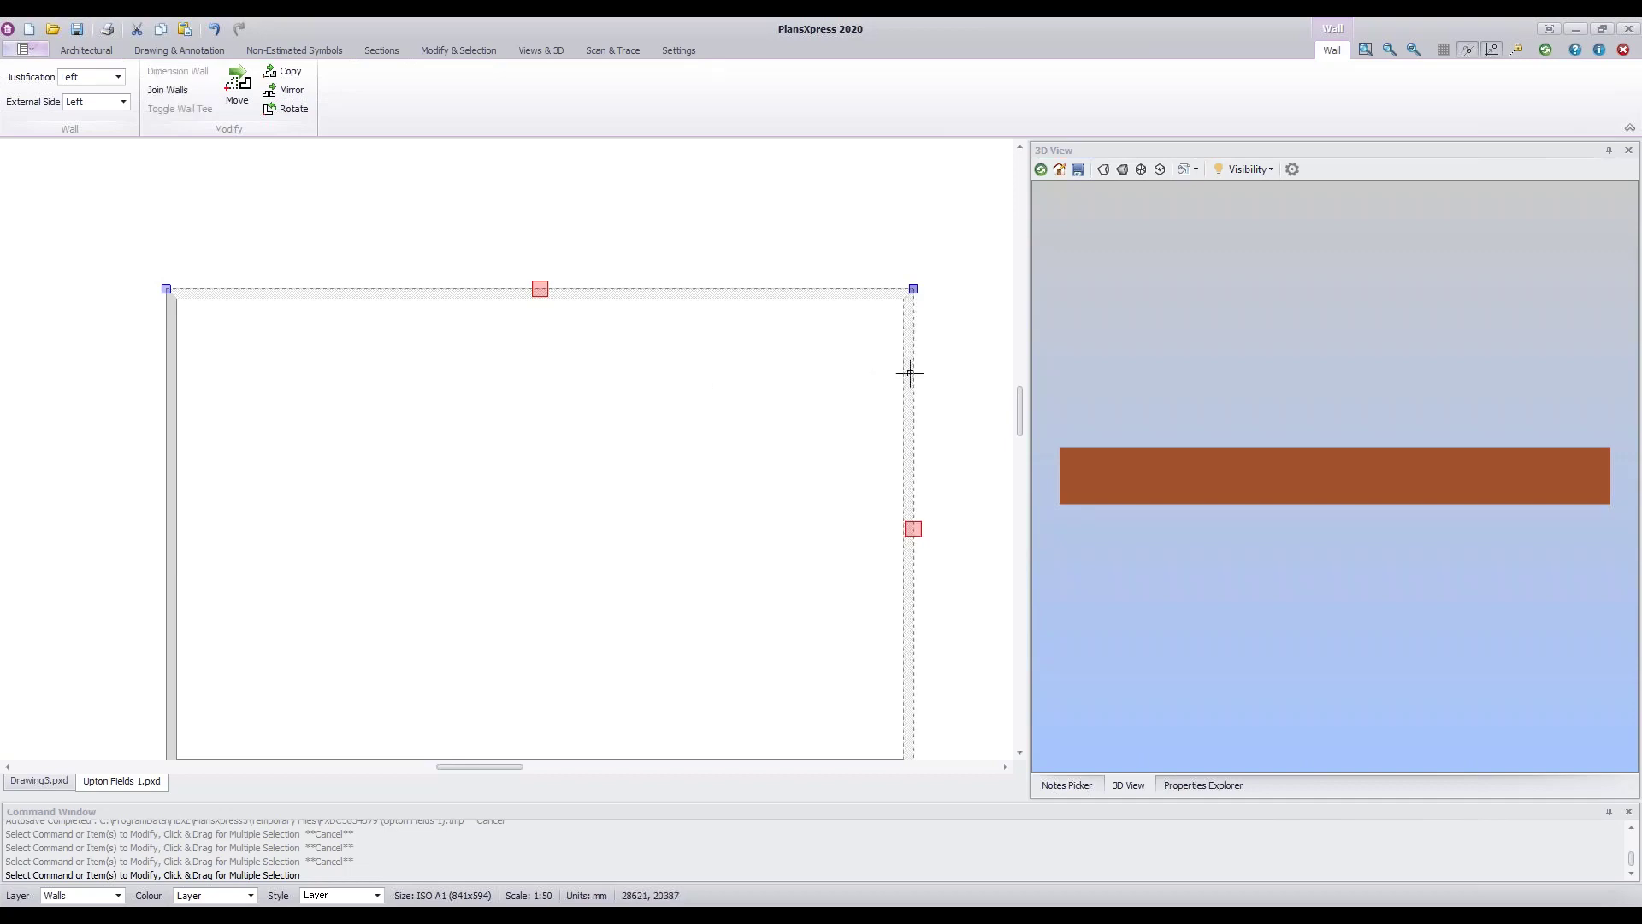
pyautogui.moveTo(911, 373)
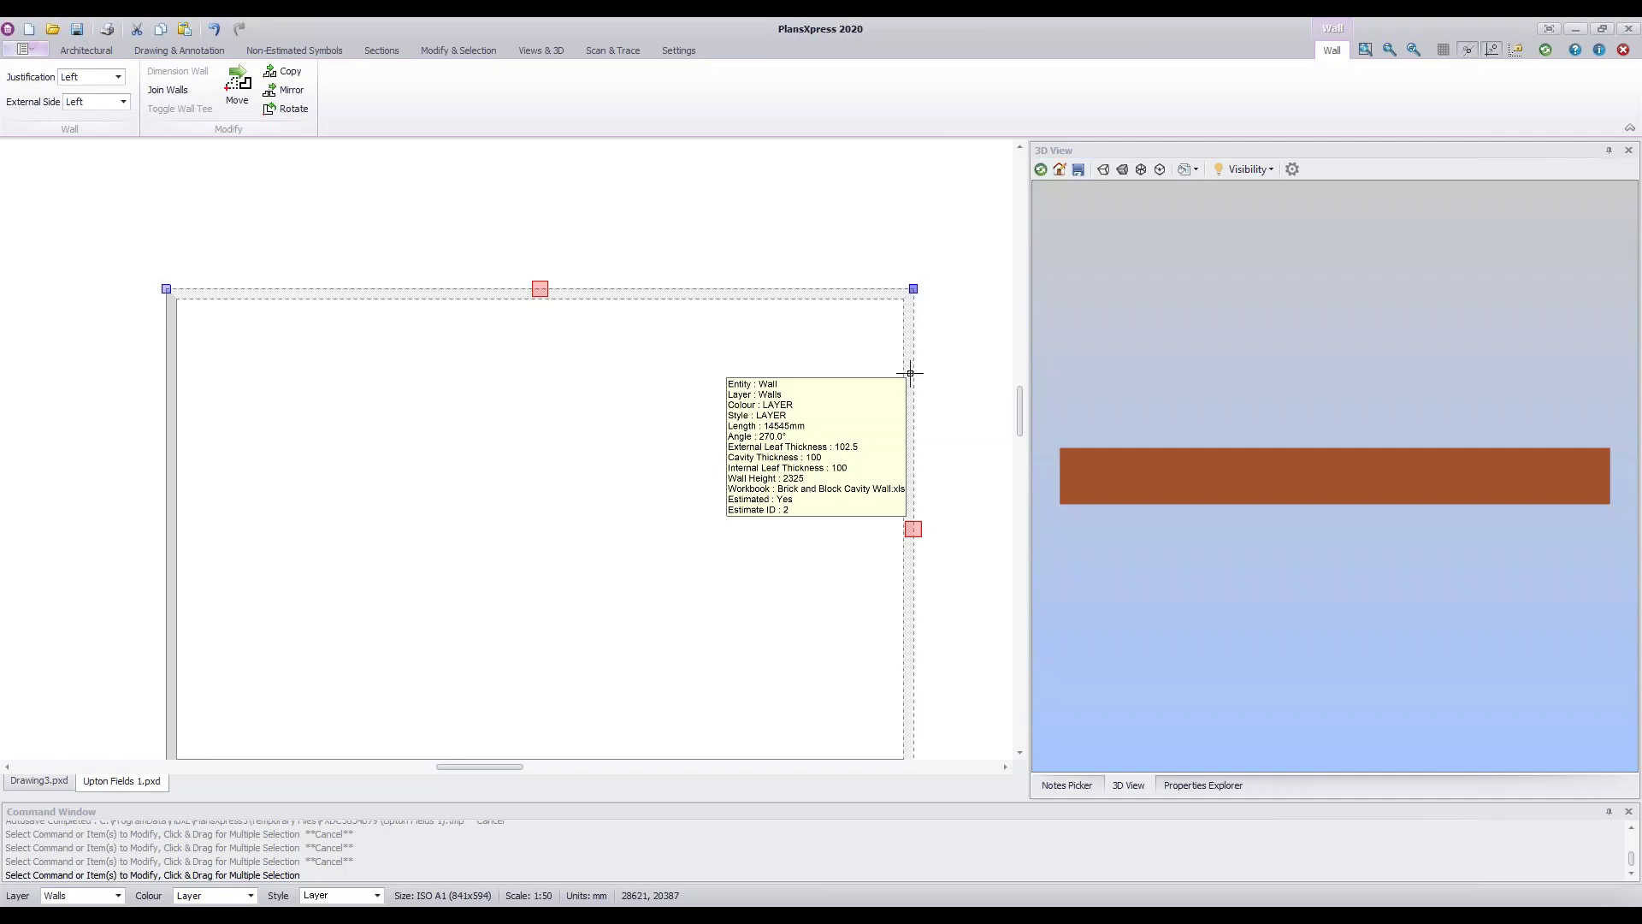
pyautogui.click(173, 447)
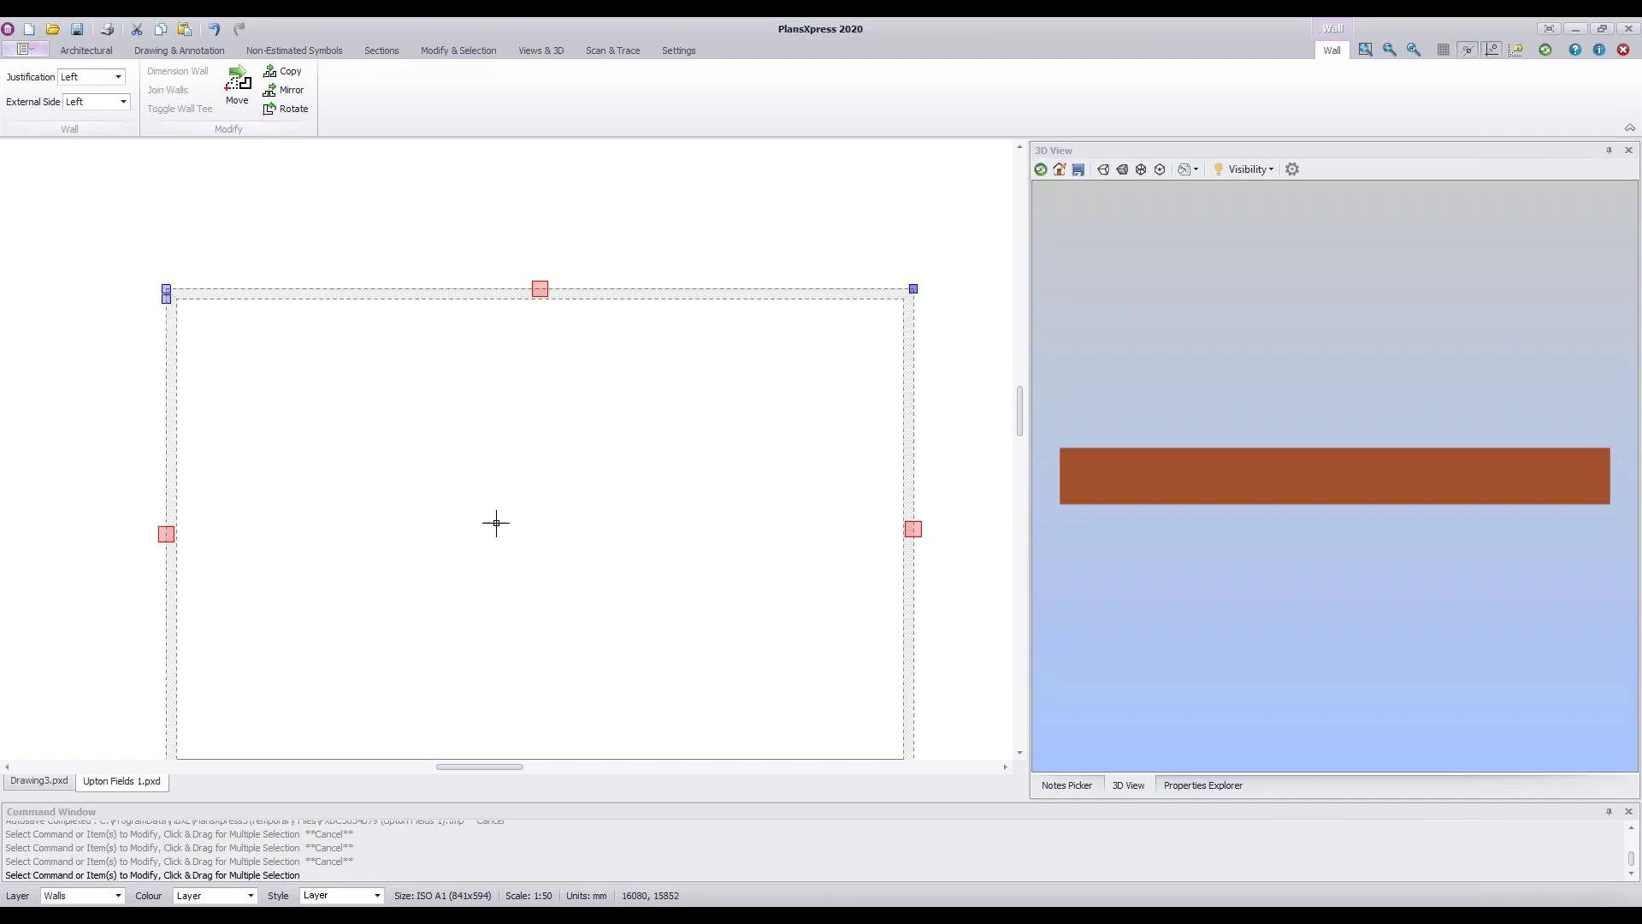
pyautogui.click(451, 425)
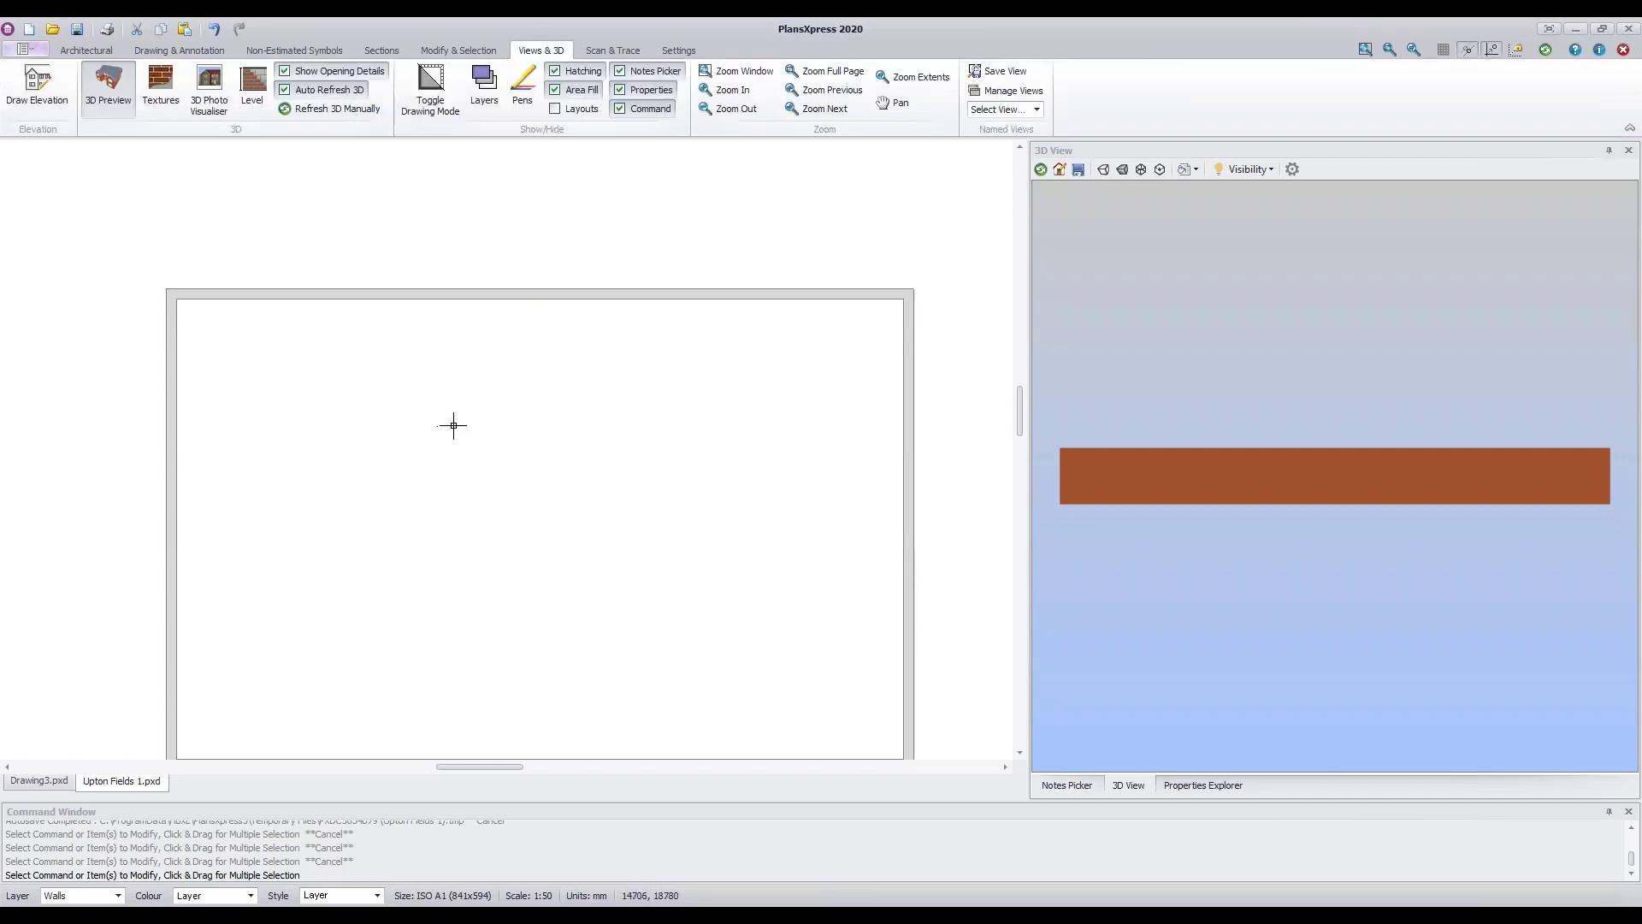
# - Build up a selection of all four walls individually, from the upper wall to the left-hand, right-hand and lower walls, and clear it
pyautogui.click(503, 294)
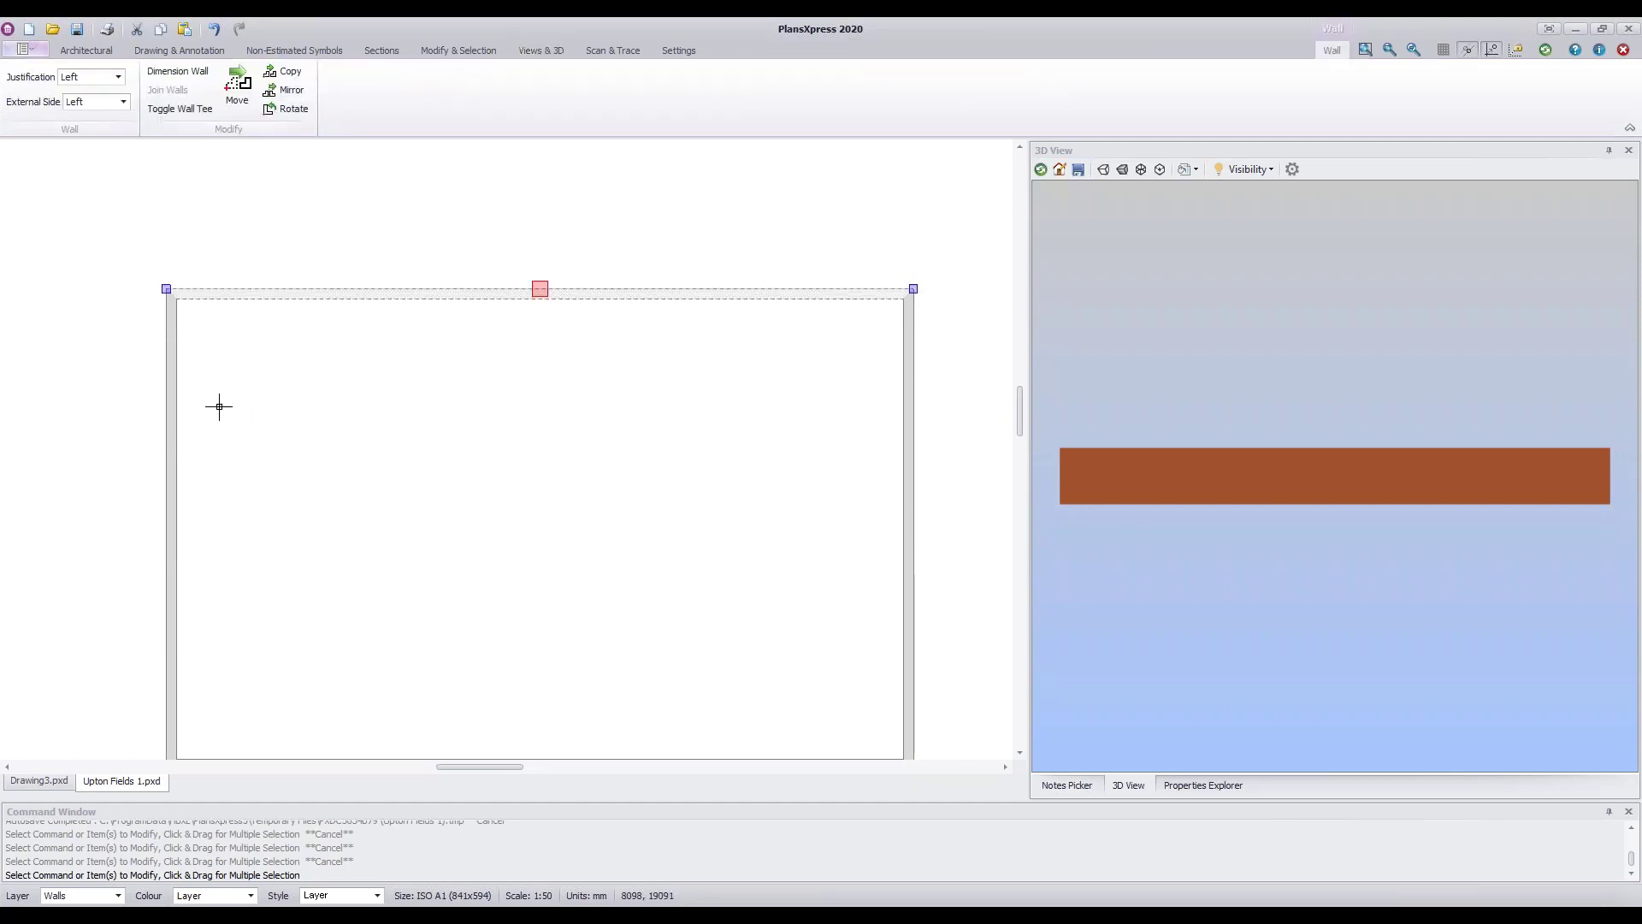
pyautogui.click(171, 387)
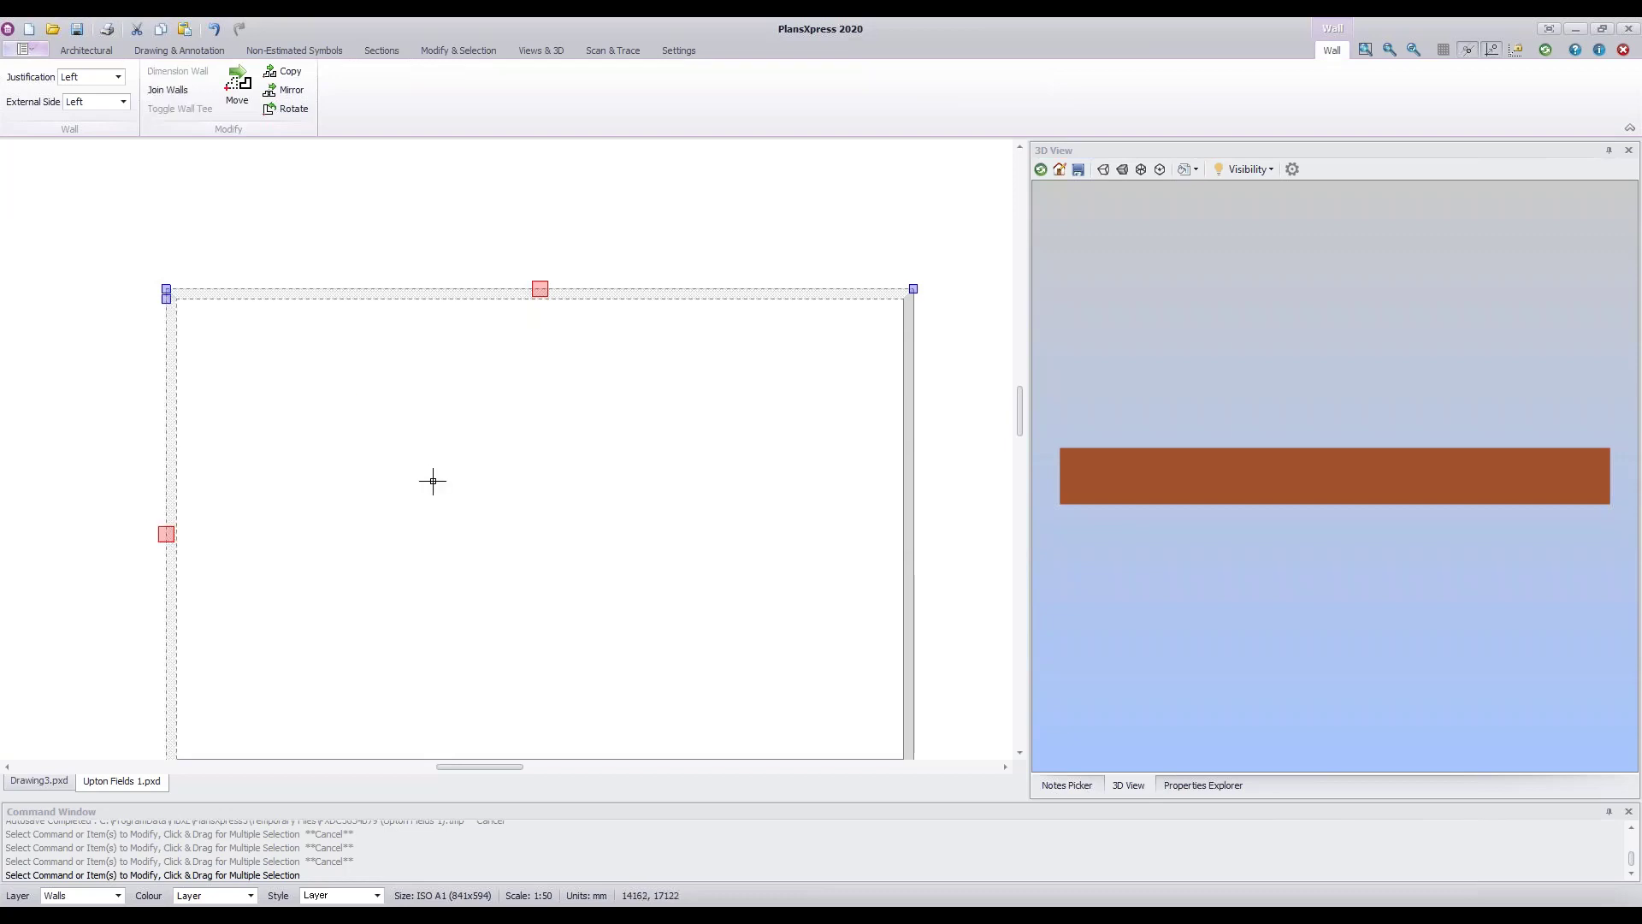
pyautogui.click(910, 484)
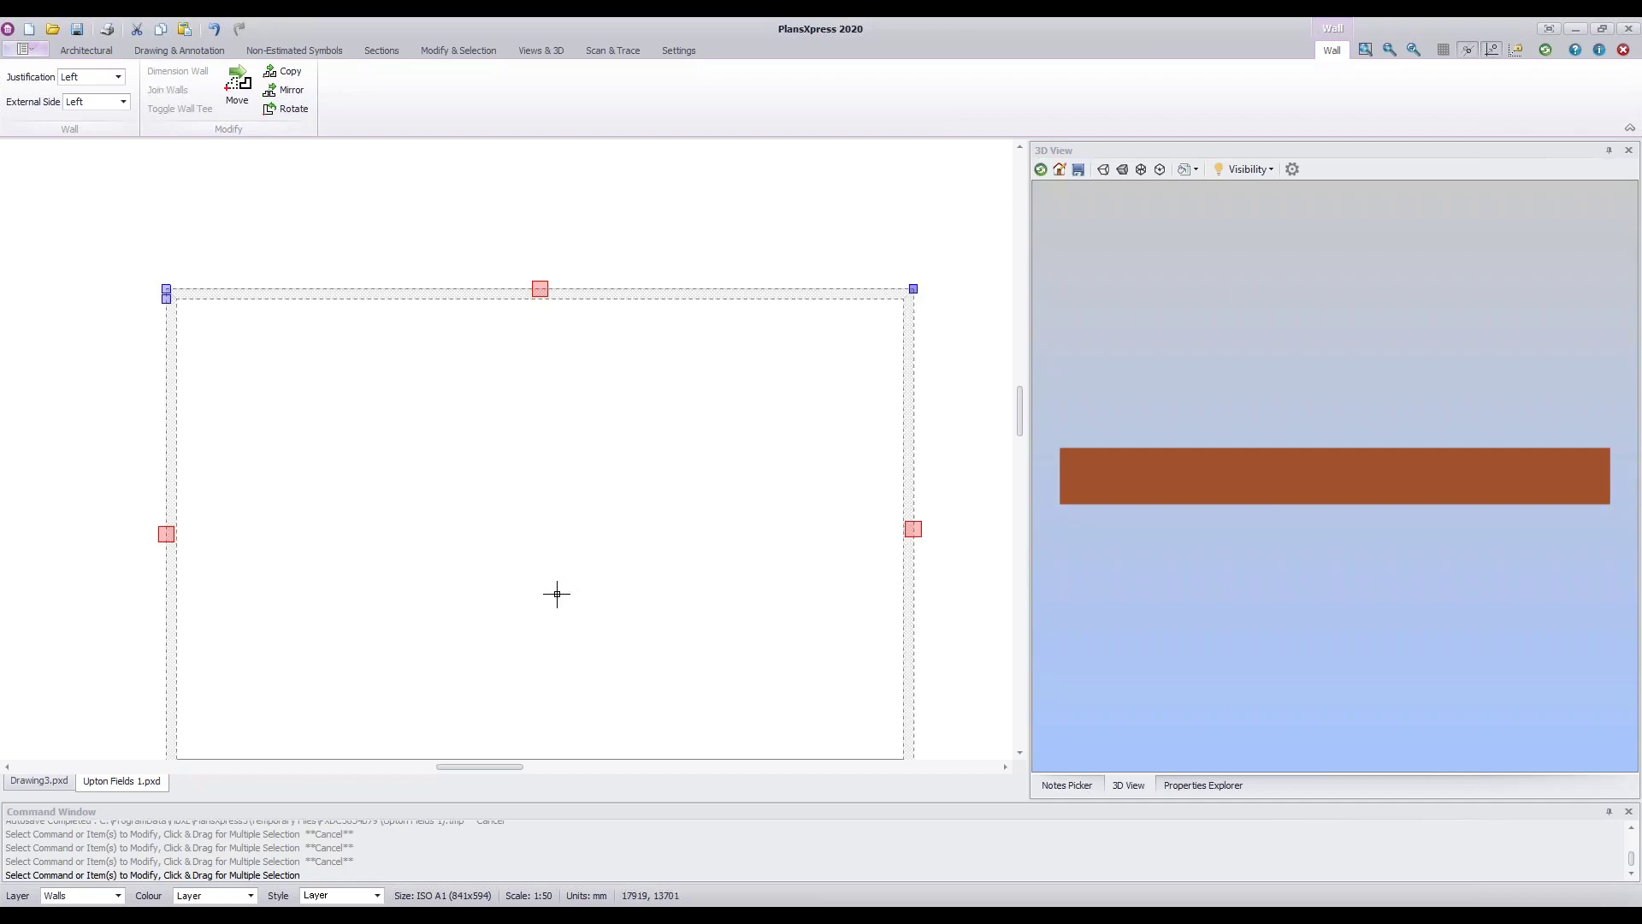
pyautogui.scroll(-2, 557, 590)
pyautogui.scroll(2, 557, 584)
pyautogui.scroll(-1, 557, 584)
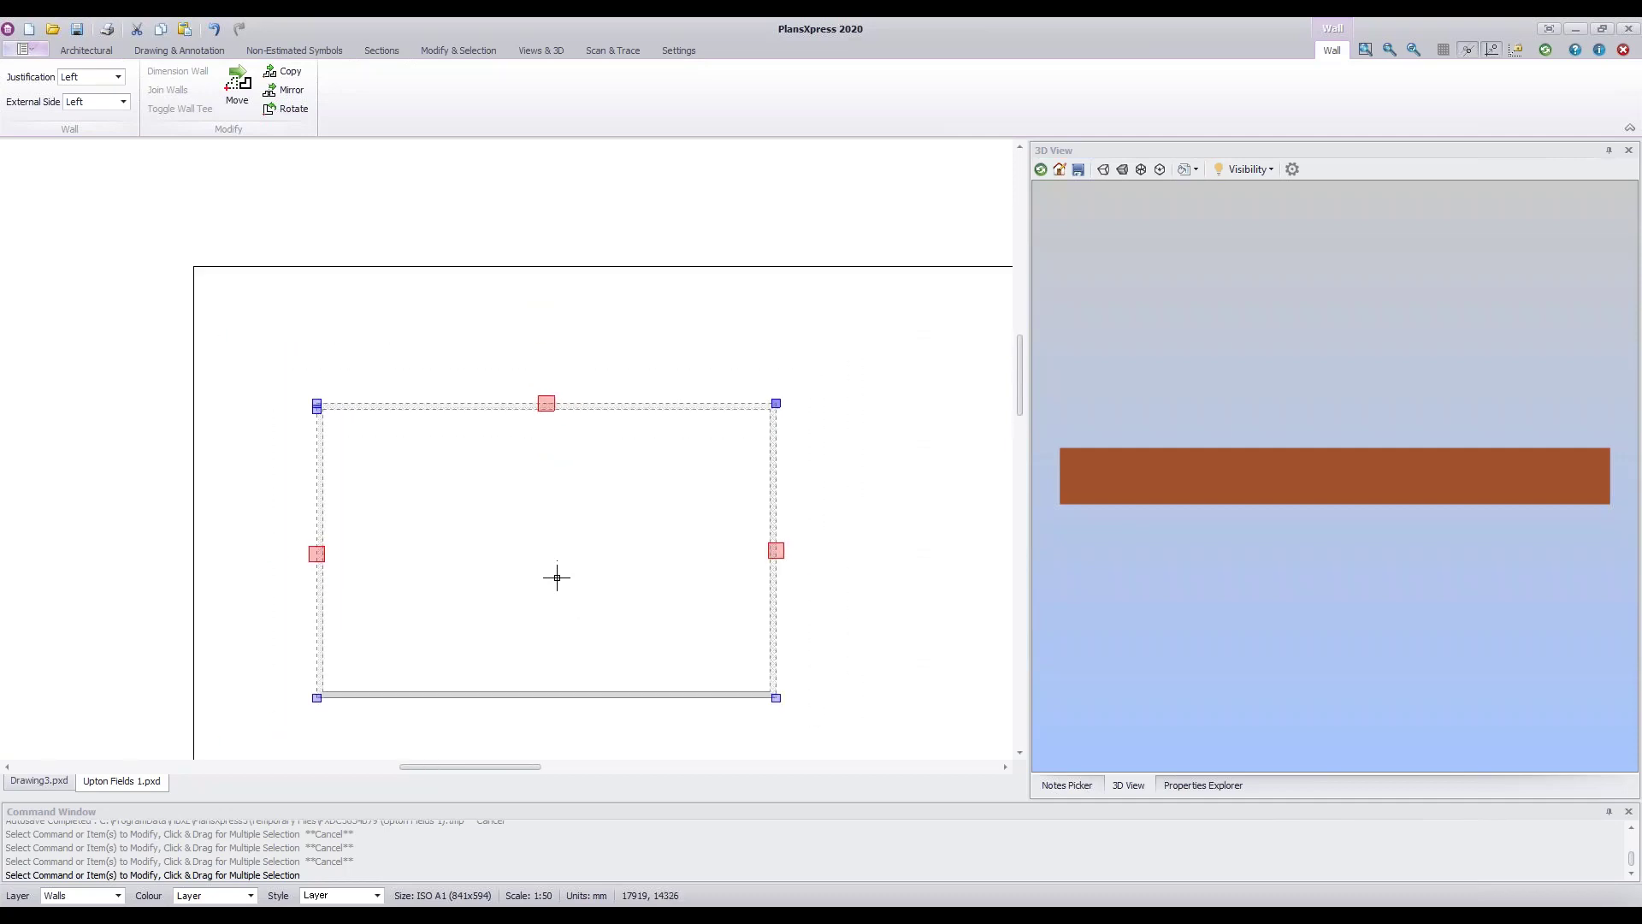
pyautogui.moveTo(552, 553)
pyautogui.mouseDown(button='middle')
pyautogui.moveTo(539, 525)
pyautogui.moveTo(590, 470)
pyautogui.moveTo(576, 458)
pyautogui.mouseUp(button='middle')
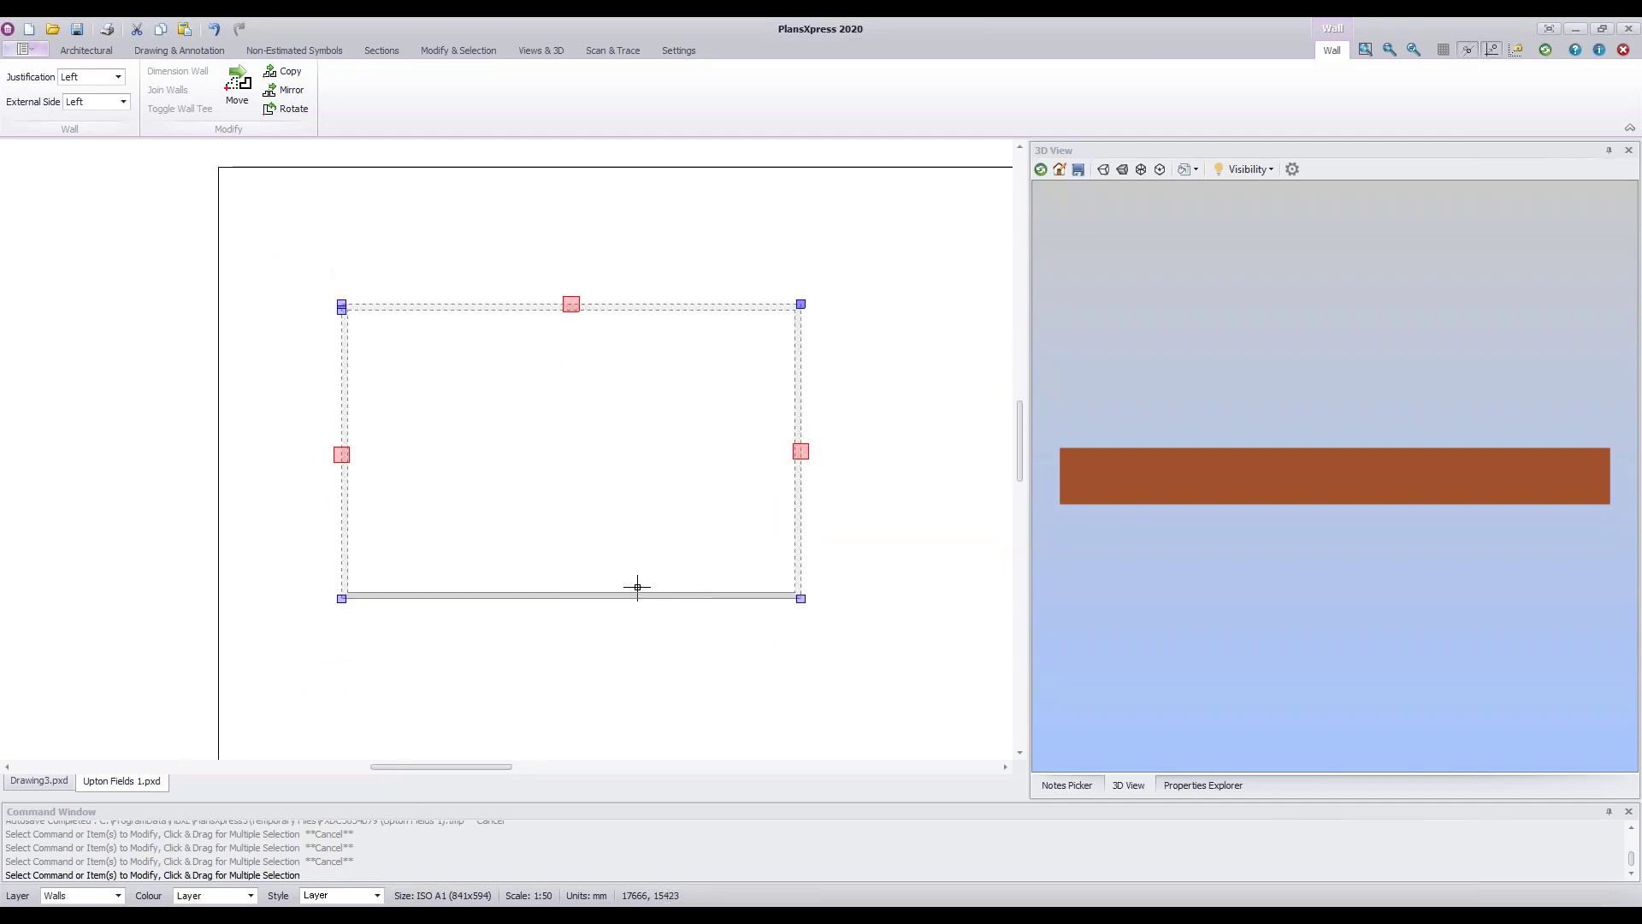
pyautogui.scroll(1, 599, 571)
pyautogui.scroll(1, 600, 571)
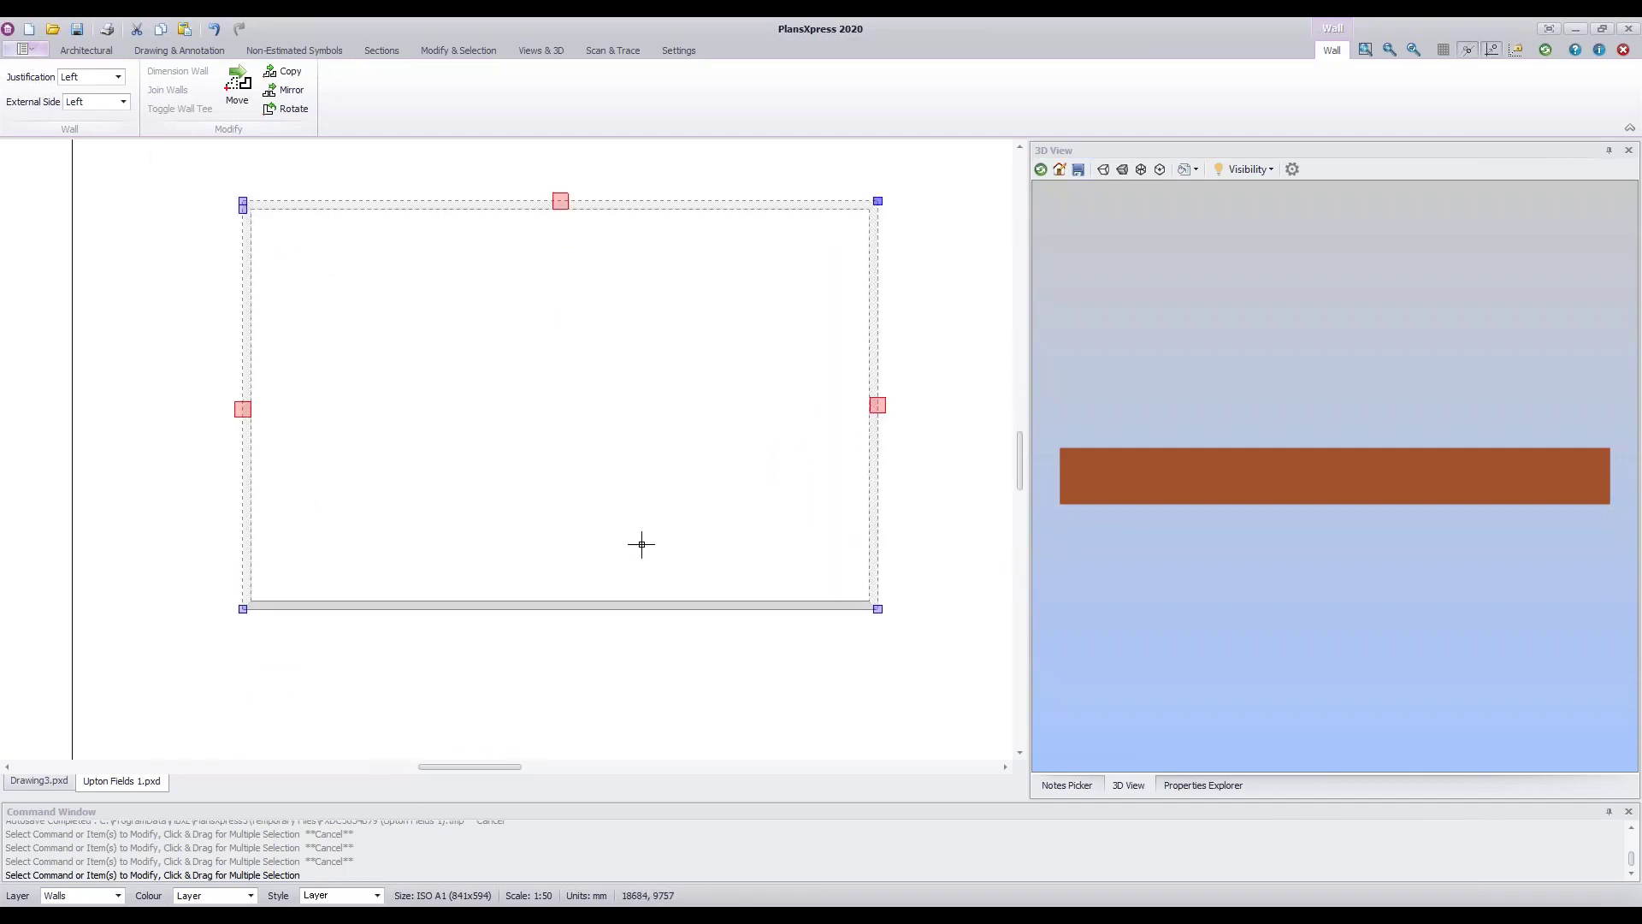
pyautogui.moveTo(642, 544); pyautogui.dragTo(605, 444, button='middle')
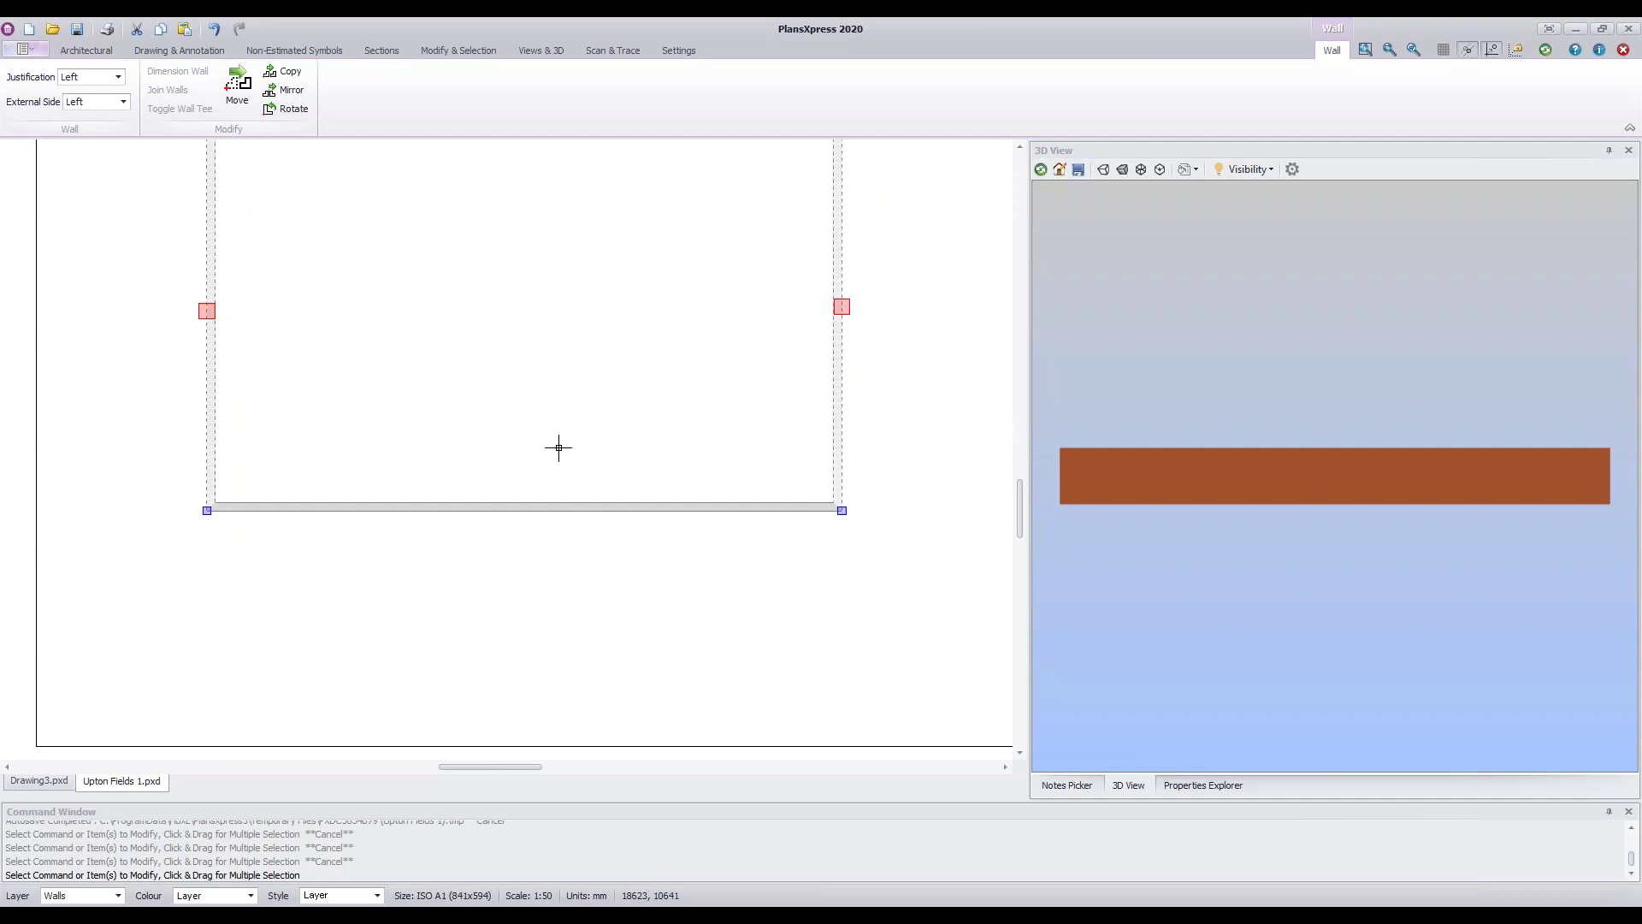
pyautogui.click(524, 508)
pyautogui.moveTo(523, 411); pyautogui.dragTo(547, 517, button='middle')
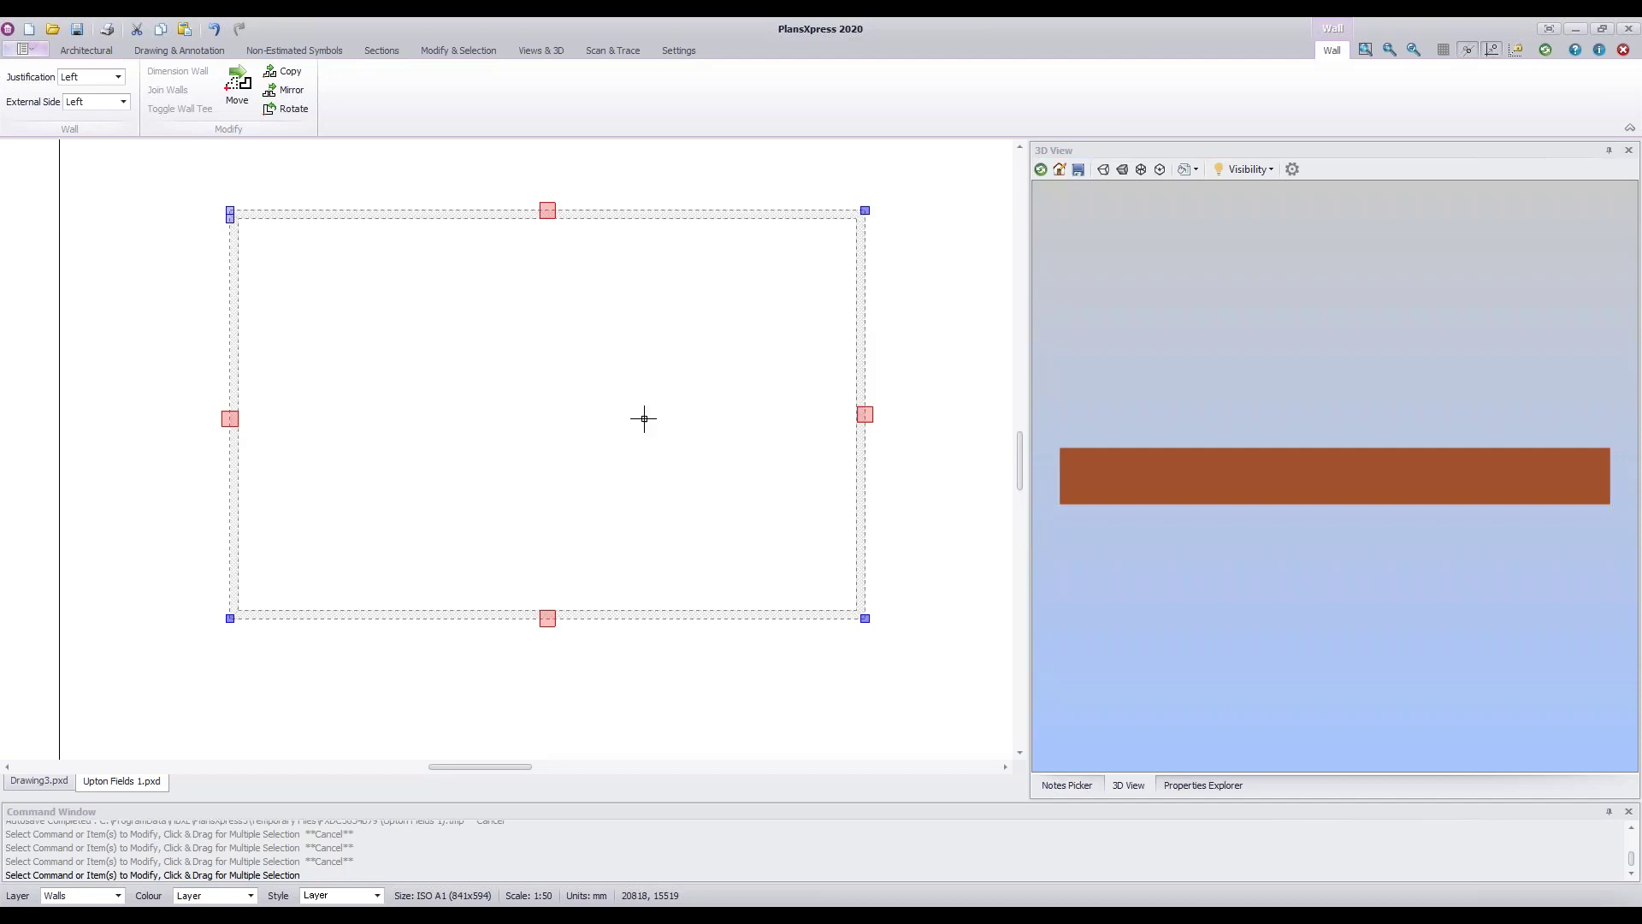
pyautogui.click(653, 347)
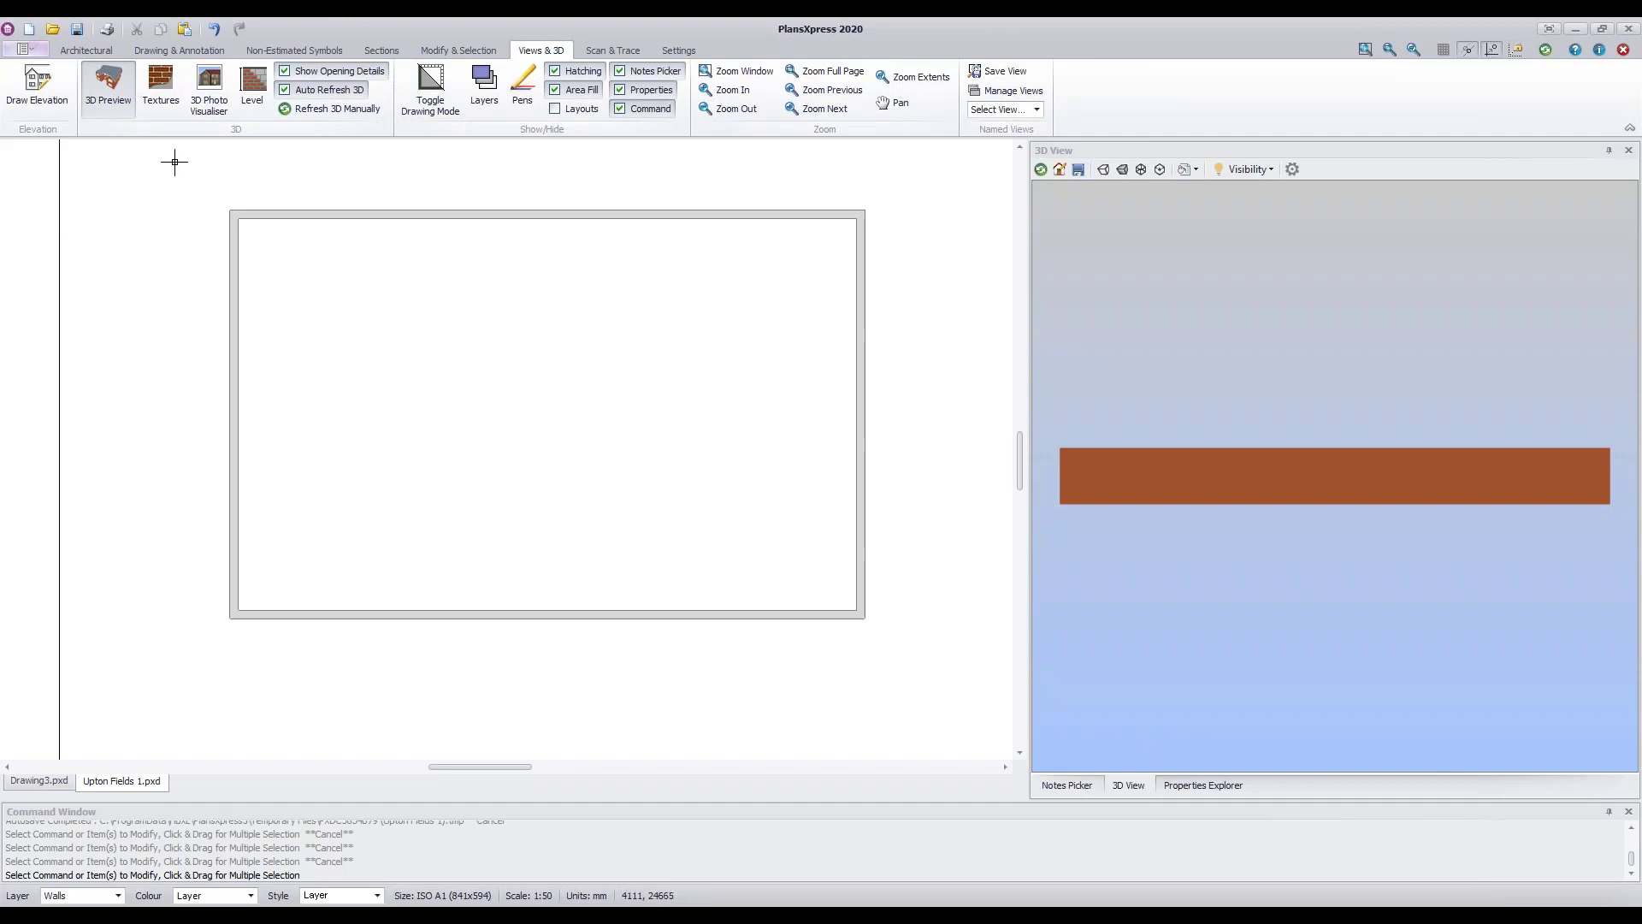
# - Select only the upper wall with an enclosing selection window that cuts across both side walls, and clear the selection
pyautogui.moveTo(175, 162); pyautogui.dragTo(740, 595)
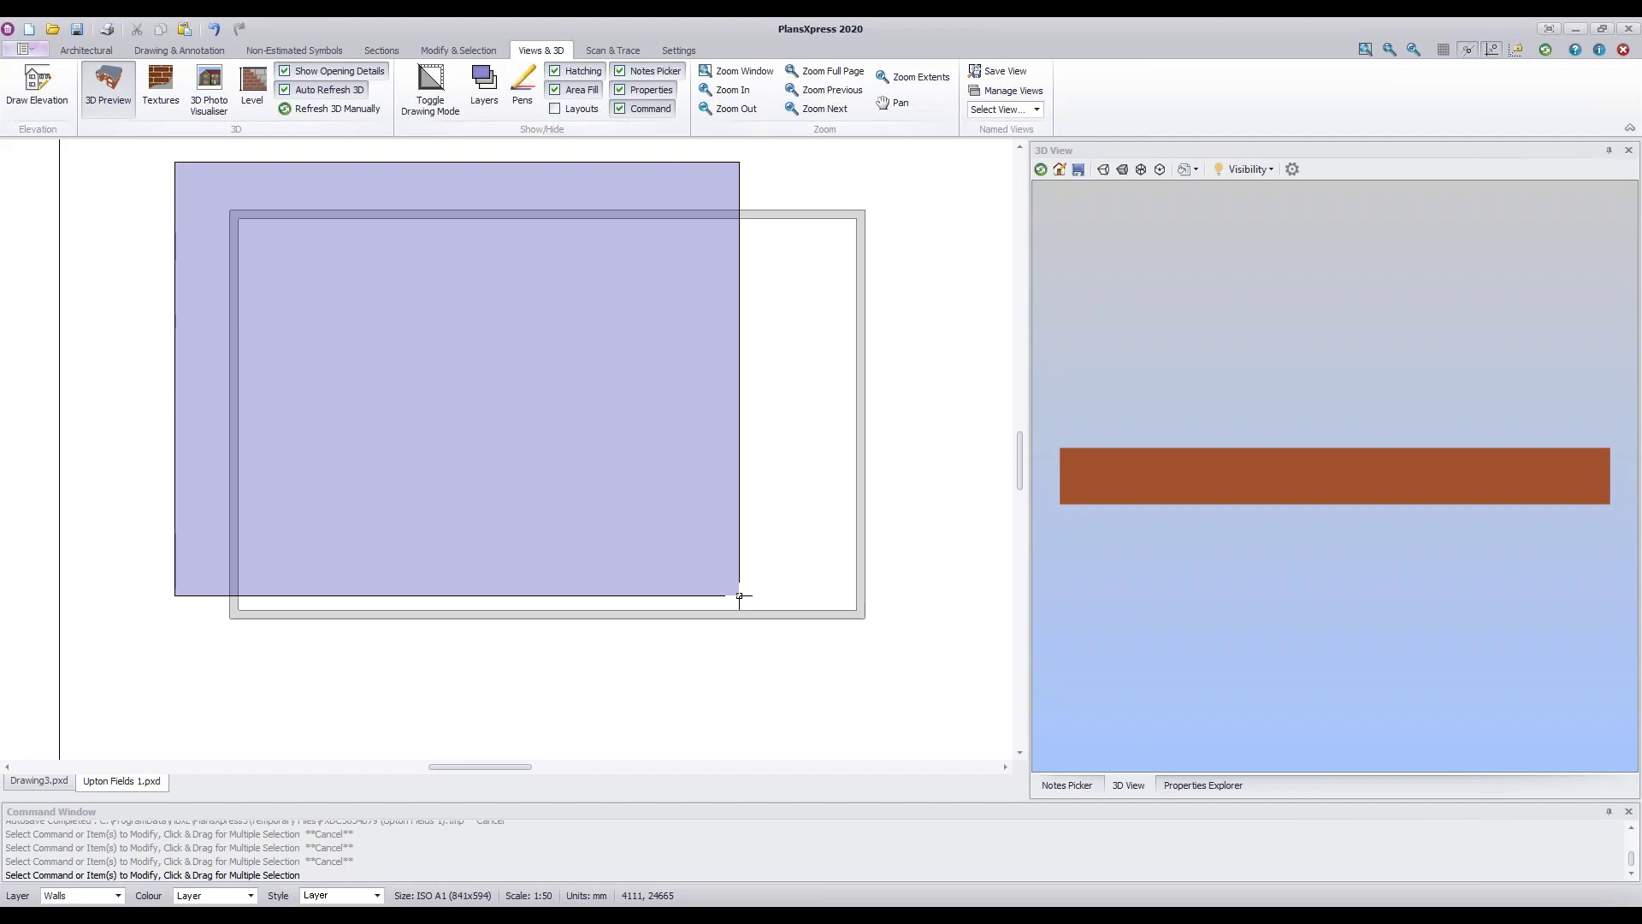
pyautogui.moveTo(740, 595); pyautogui.dragTo(962, 513)
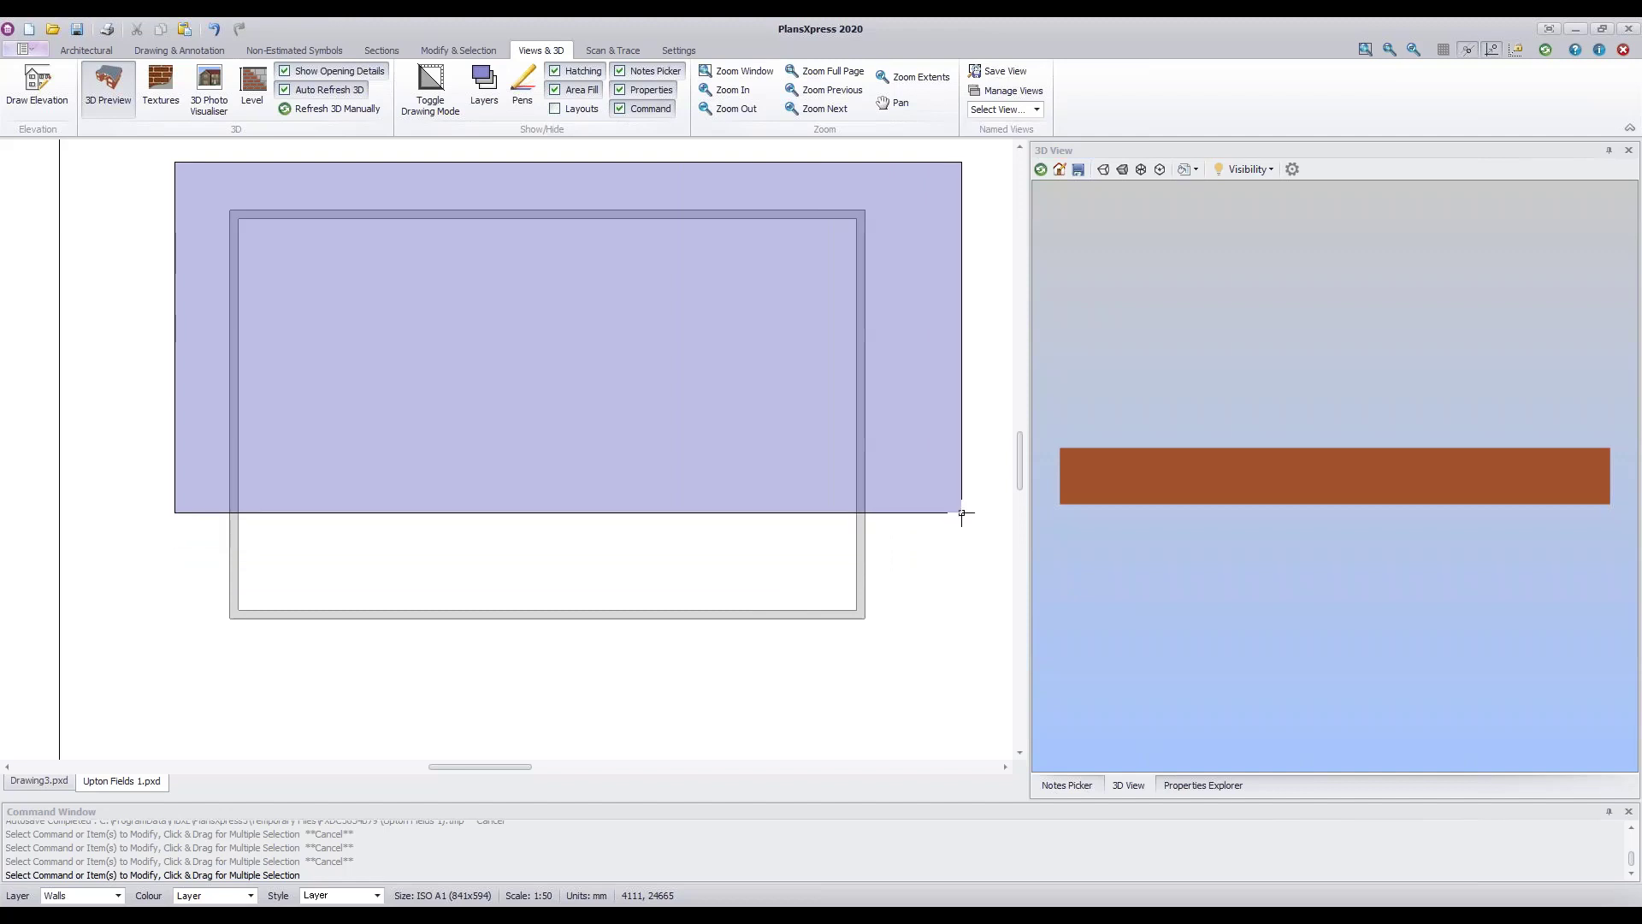
pyautogui.moveTo(962, 513); pyautogui.dragTo(962, 516)
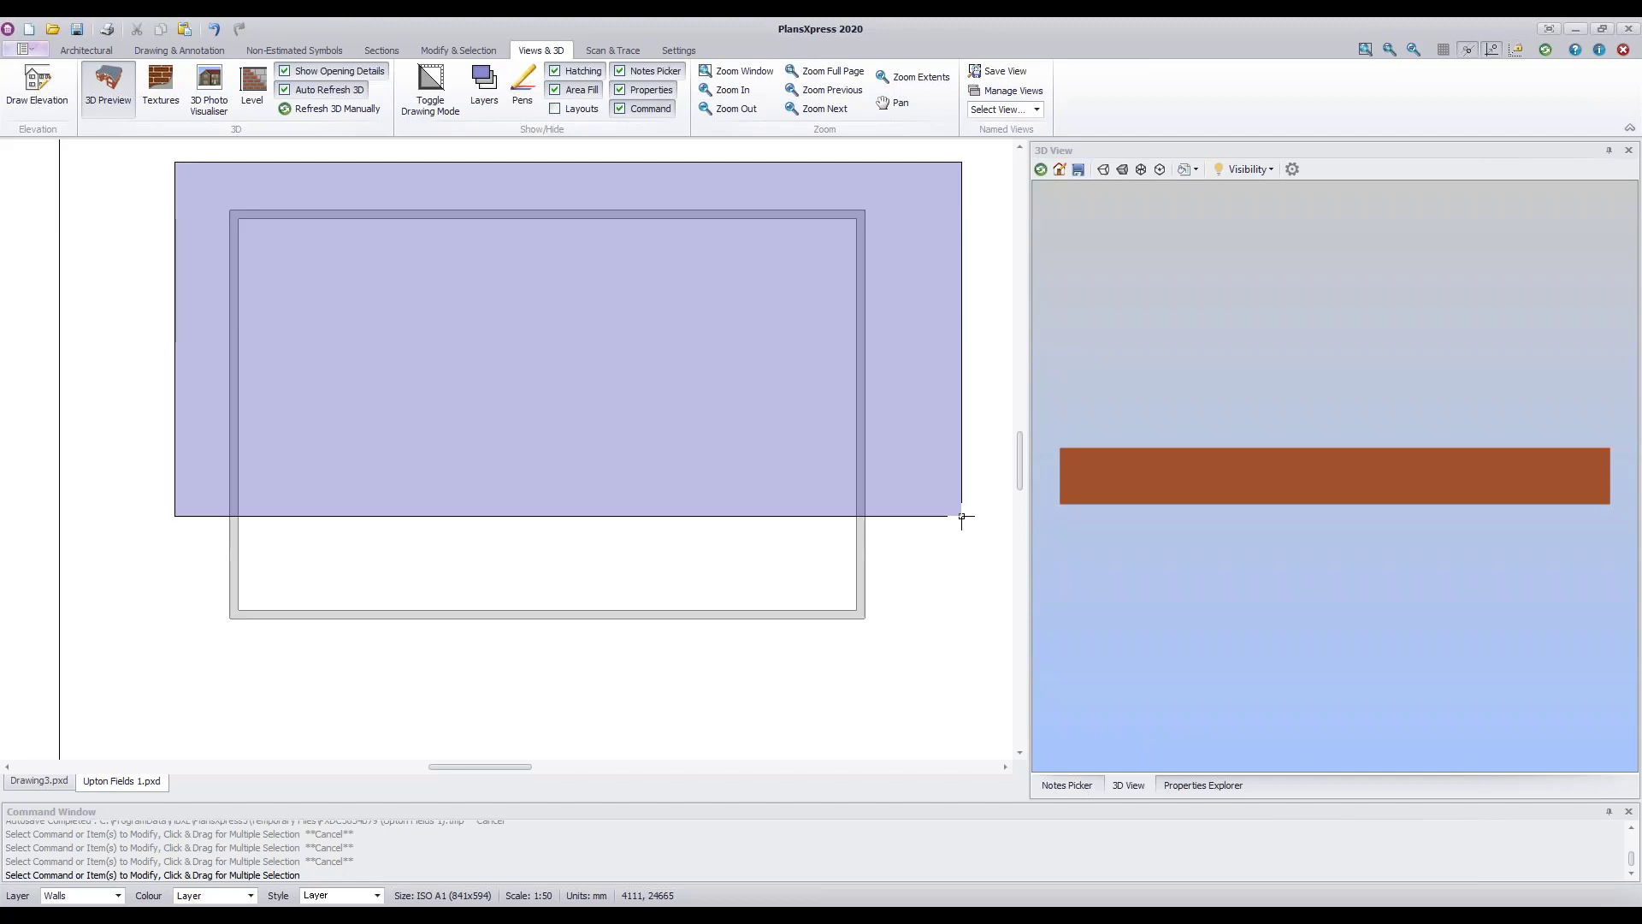
pyautogui.moveTo(962, 516); pyautogui.dragTo(962, 515)
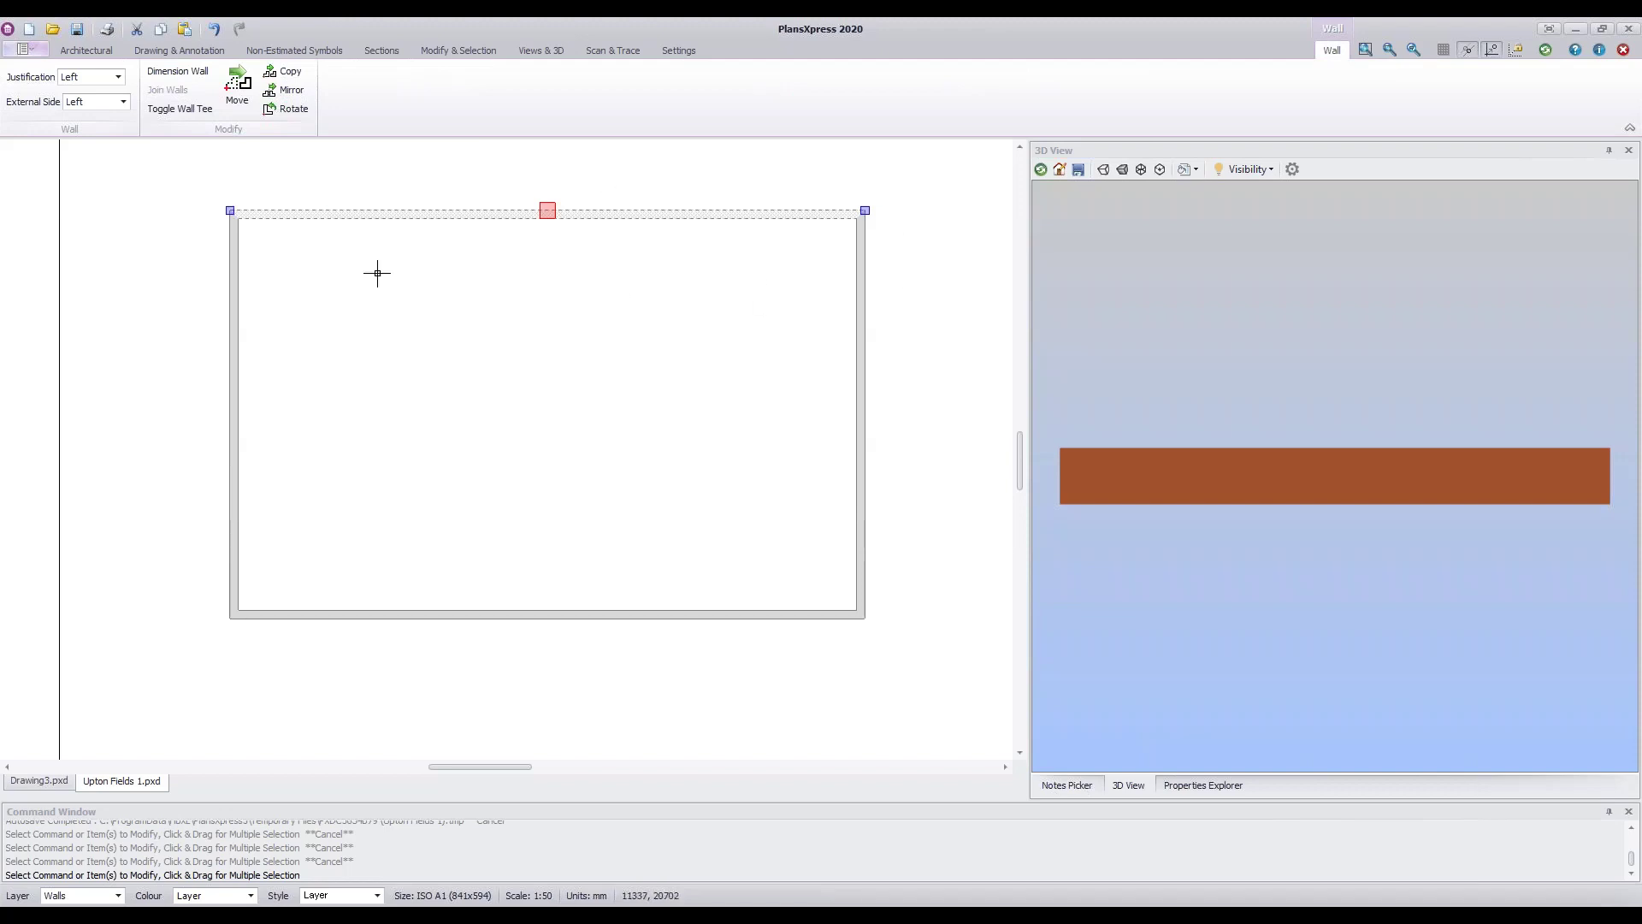
pyautogui.click(95, 182)
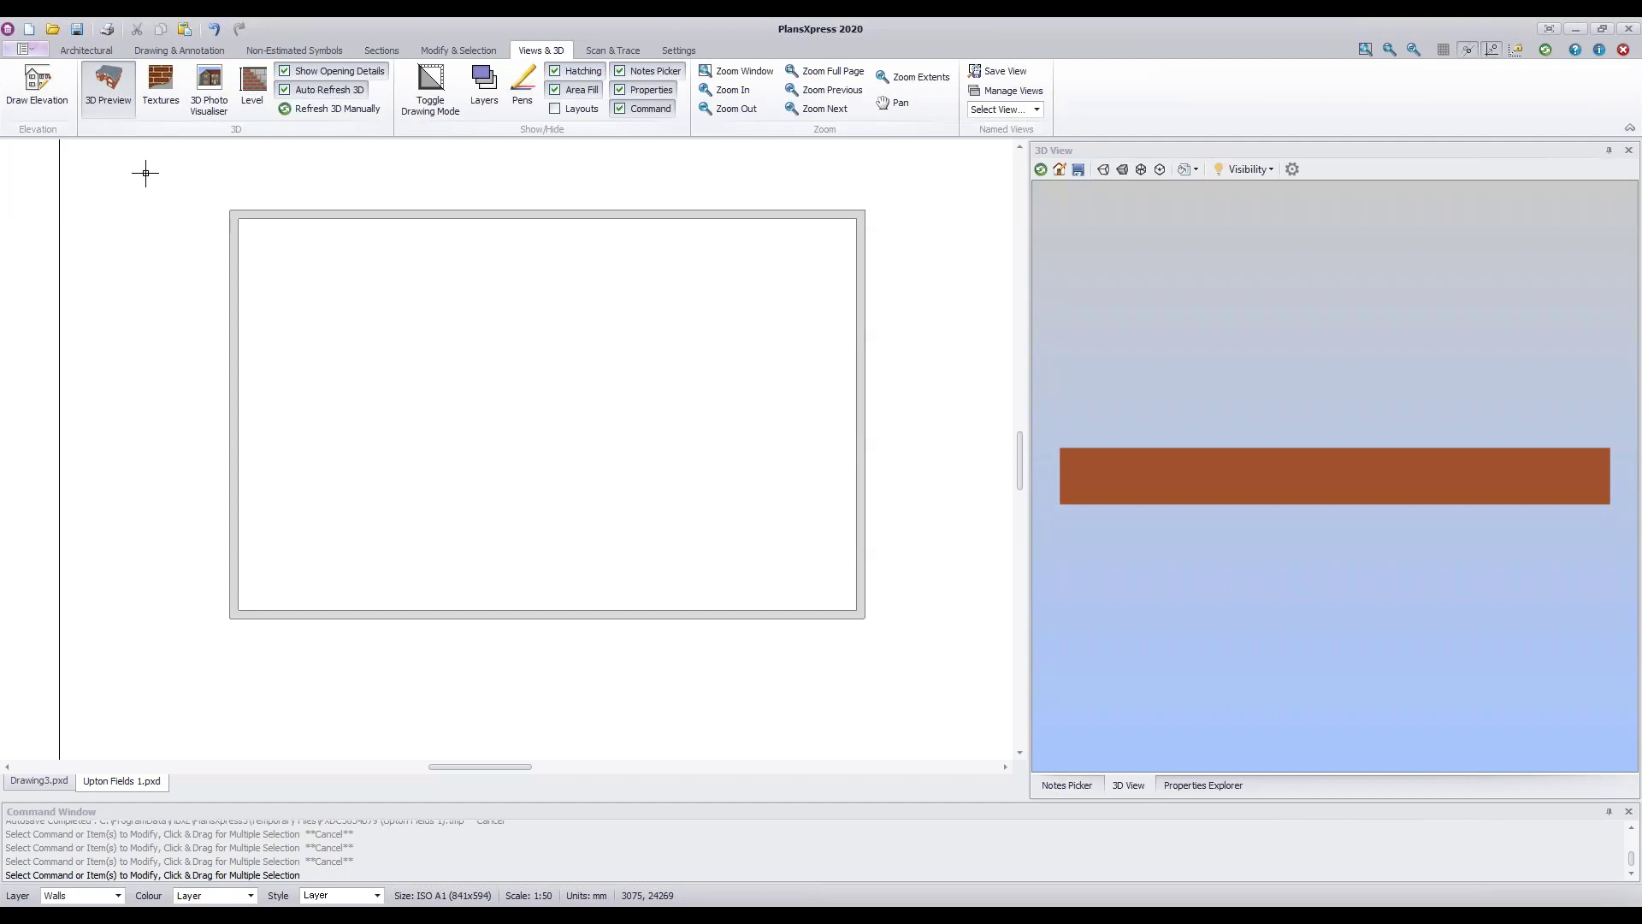
# - Select all four walls with a selection window that fully encloses the rectangle, and clear the selection
pyautogui.moveTo(145, 173); pyautogui.dragTo(941, 674)
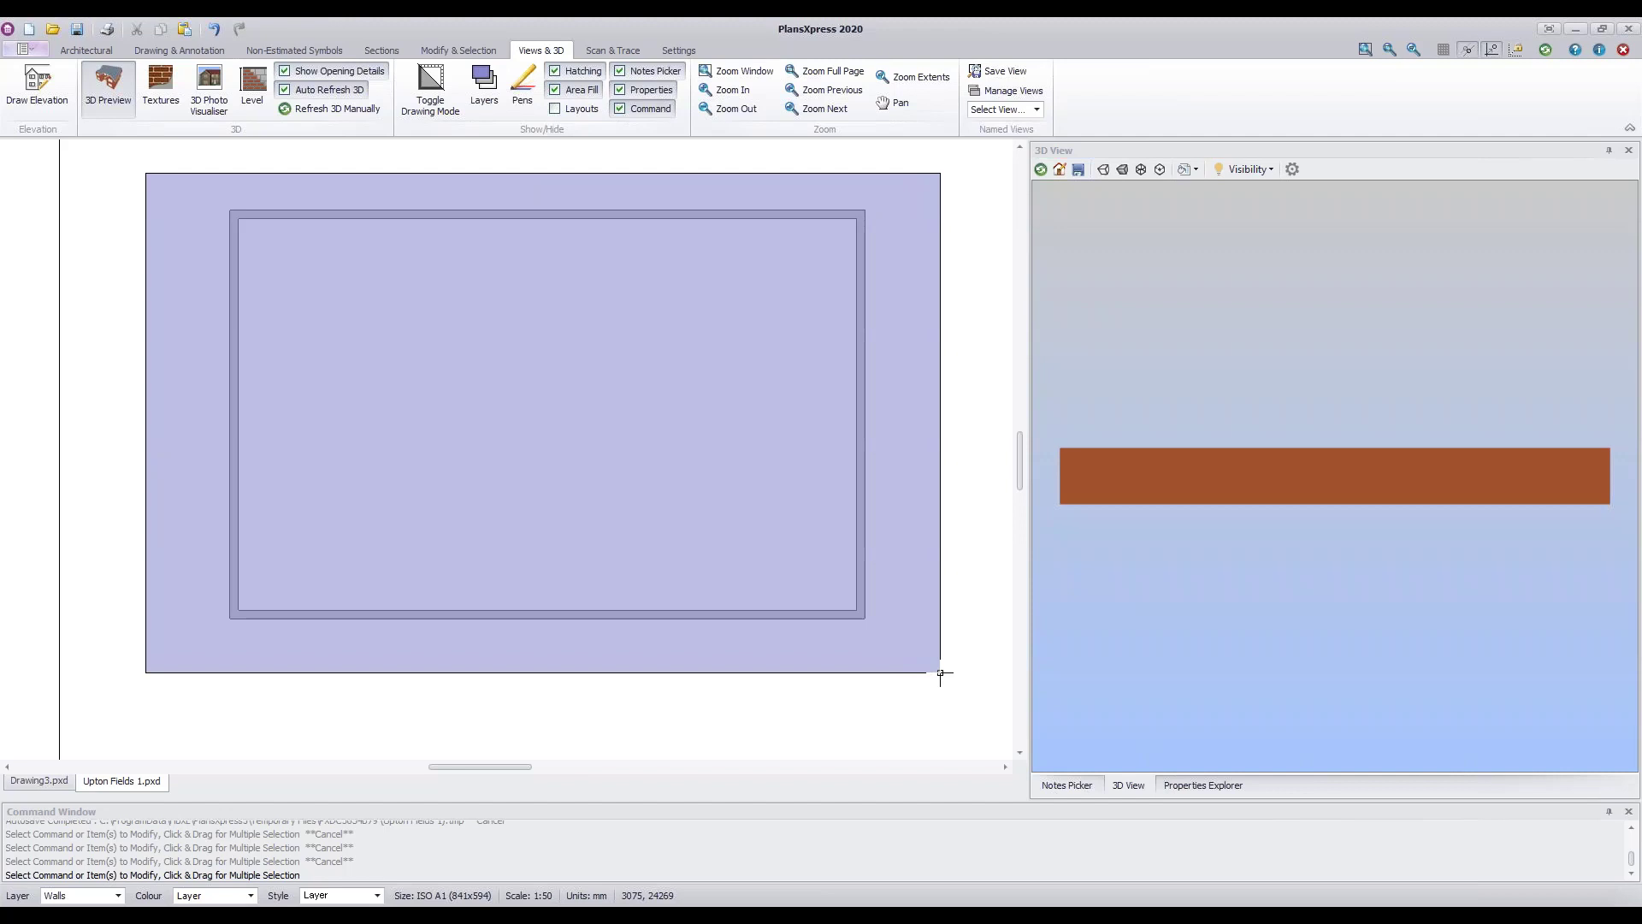
pyautogui.moveTo(940, 674); pyautogui.dragTo(940, 674)
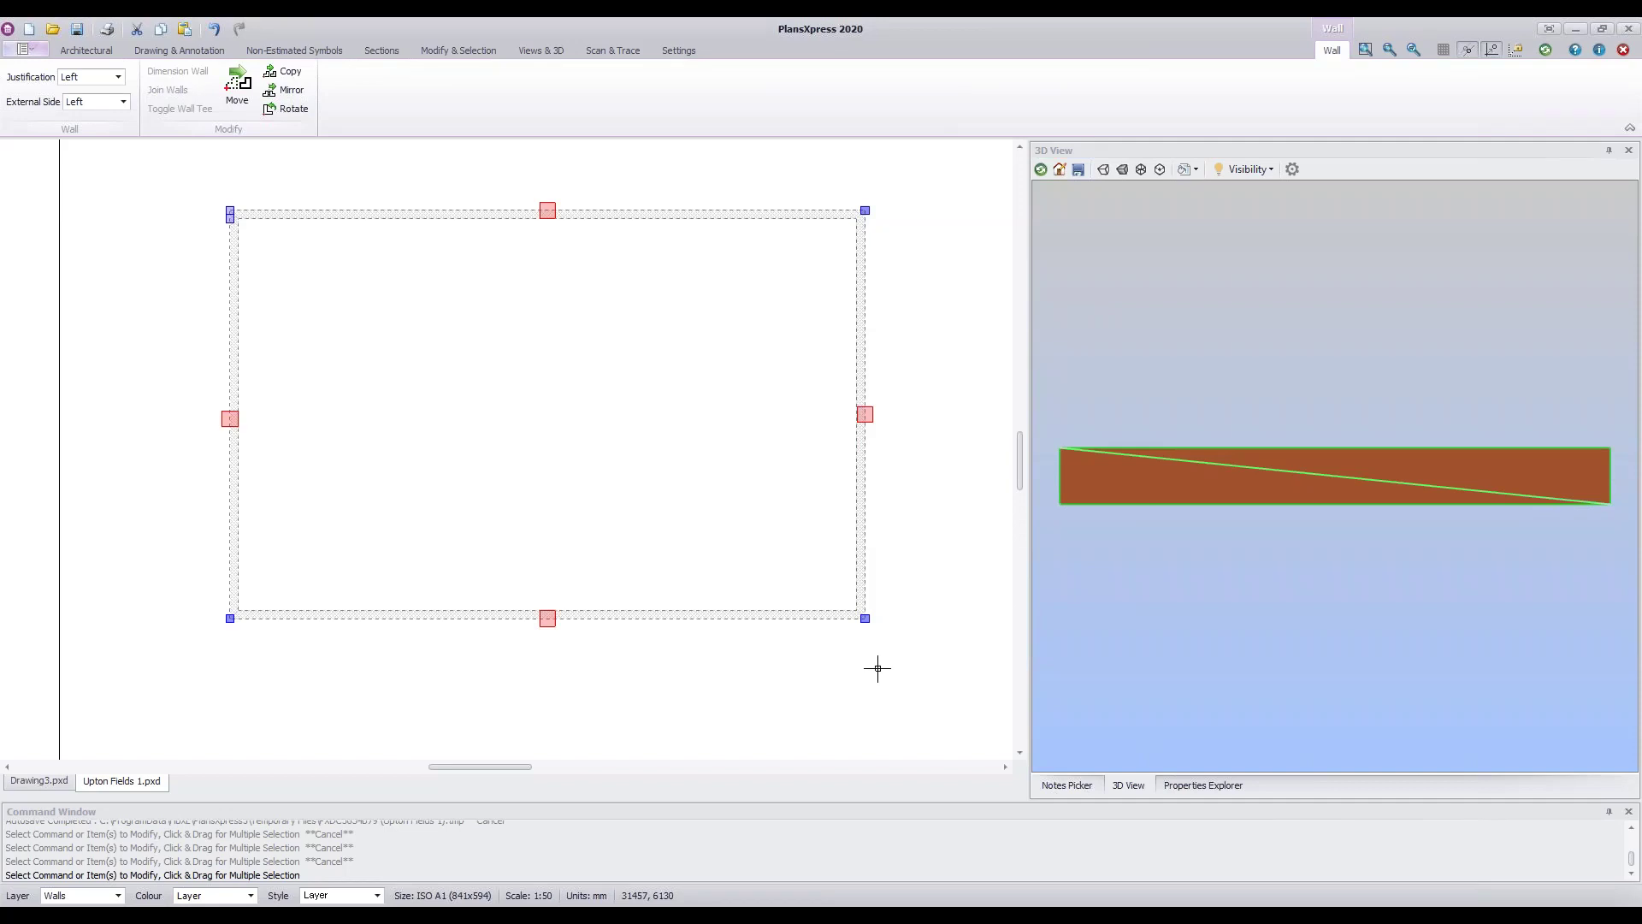
pyautogui.click(950, 708)
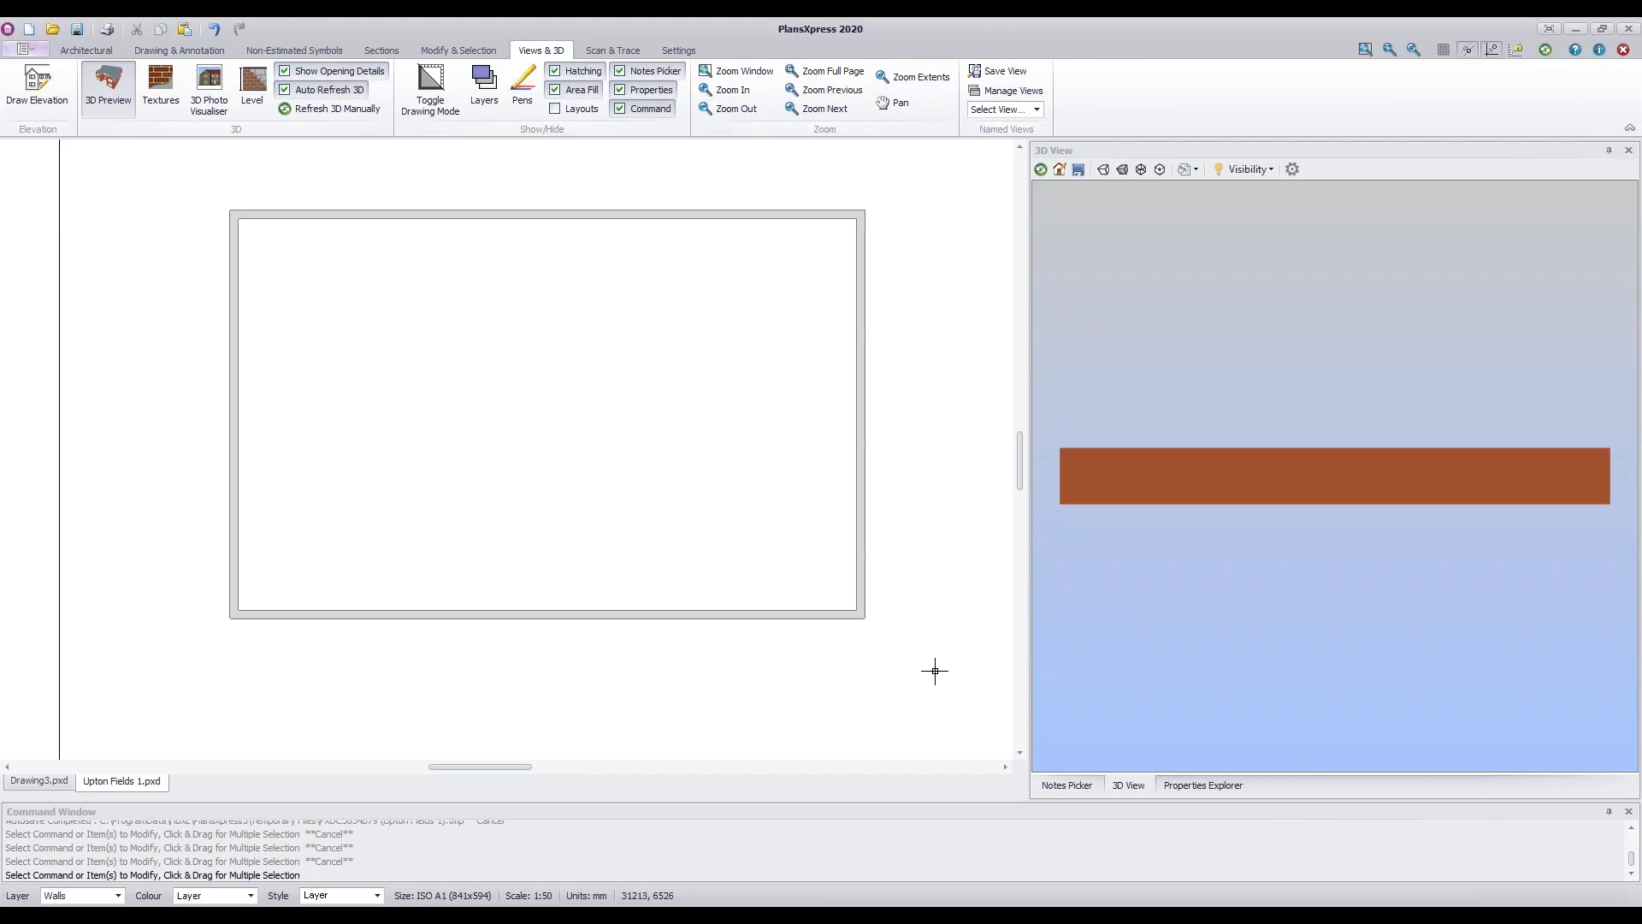
# - Select the upper, right-hand and lower walls with a crossing selection window that stays clear of the left-hand wall, and clear the selection
pyautogui.moveTo(935, 671); pyautogui.dragTo(272, 185)
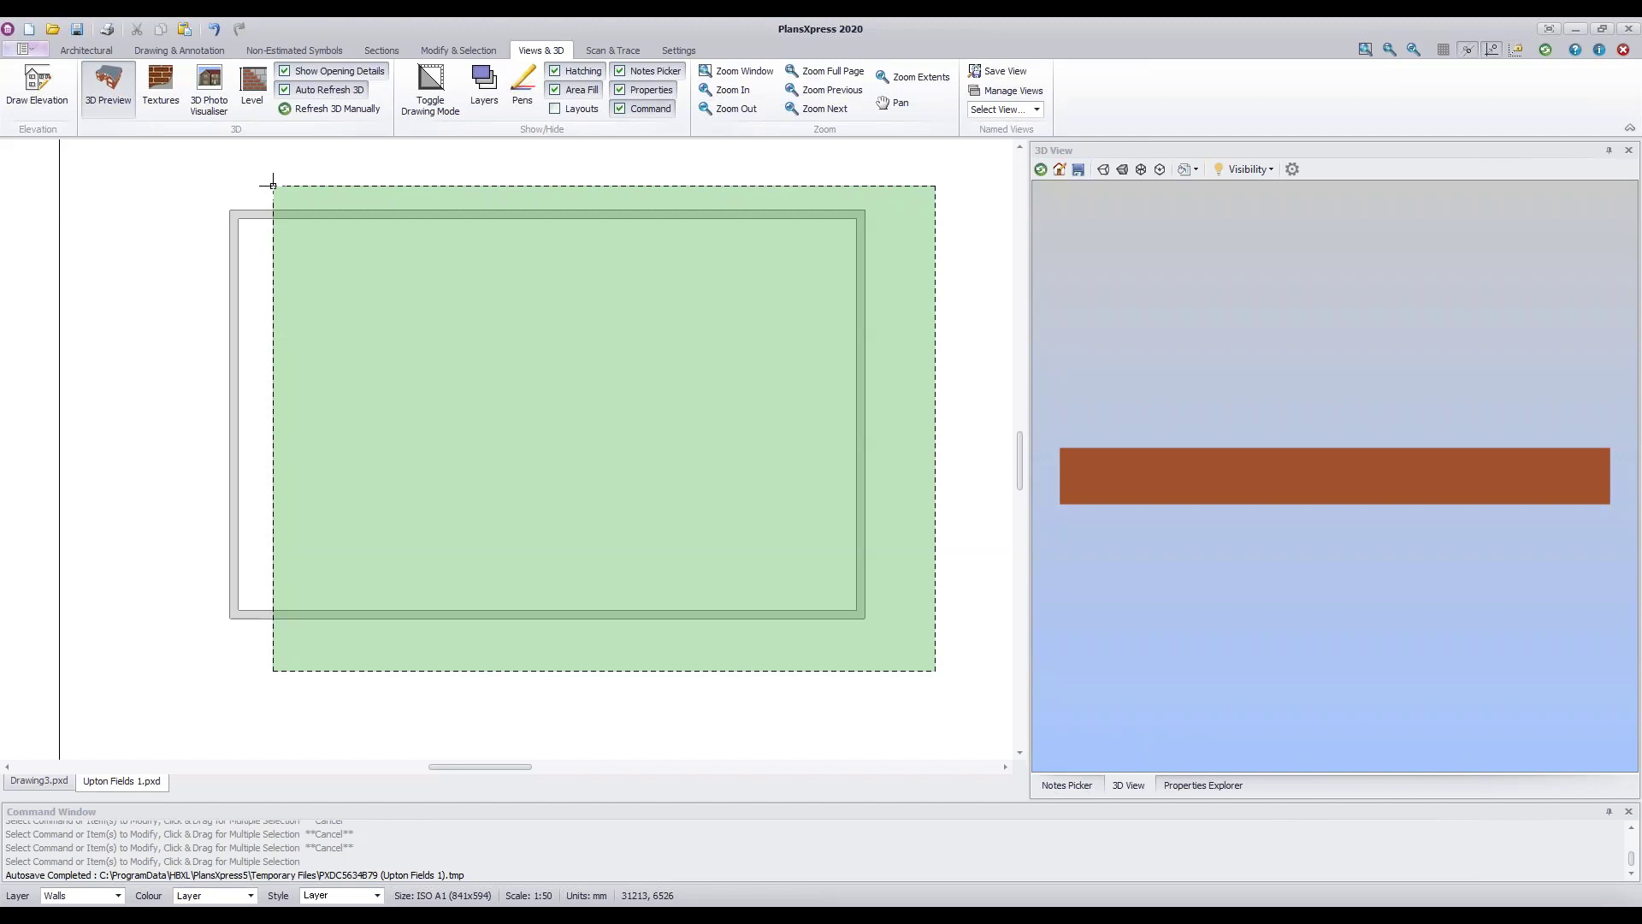
pyautogui.moveTo(273, 185); pyautogui.dragTo(273, 180)
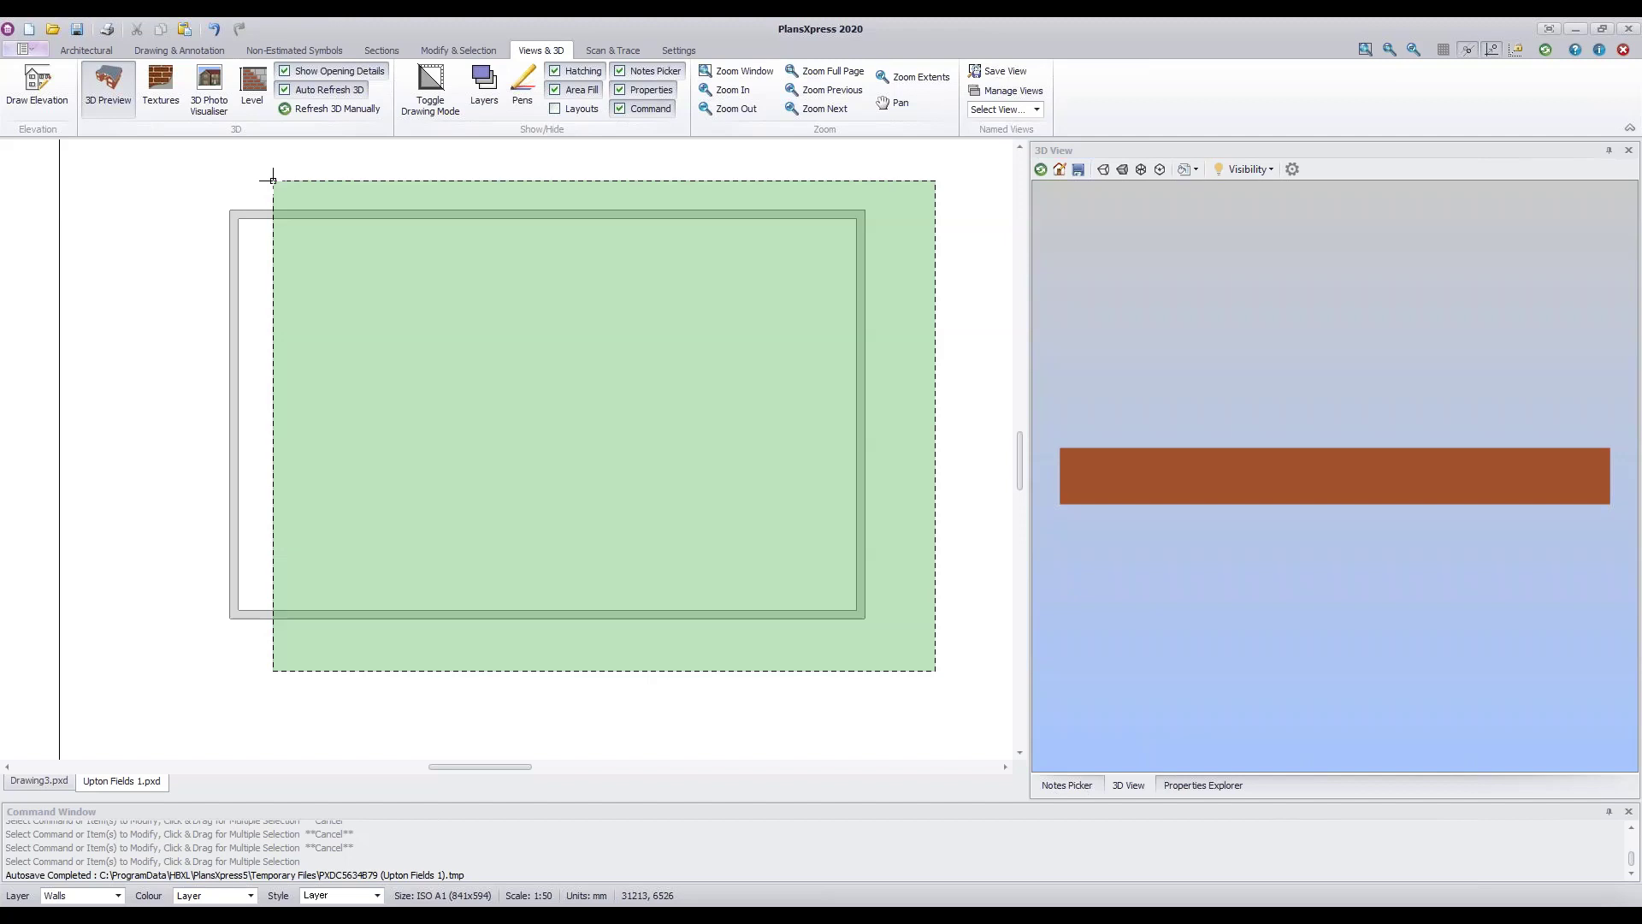
pyautogui.moveTo(273, 180); pyautogui.dragTo(271, 178)
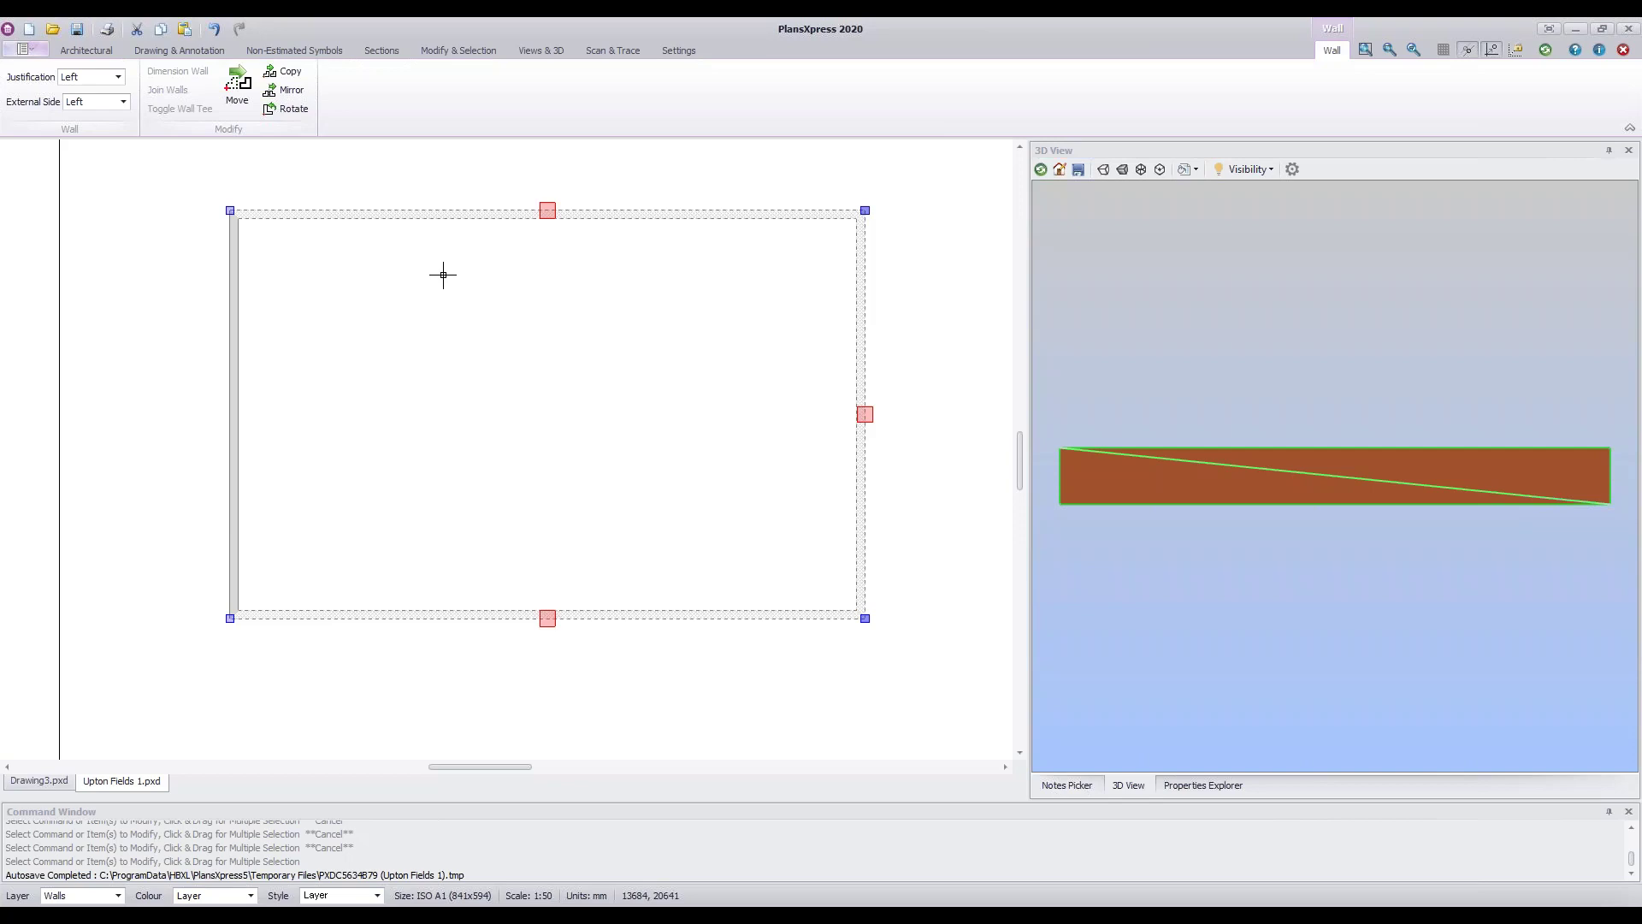
pyautogui.click(921, 300)
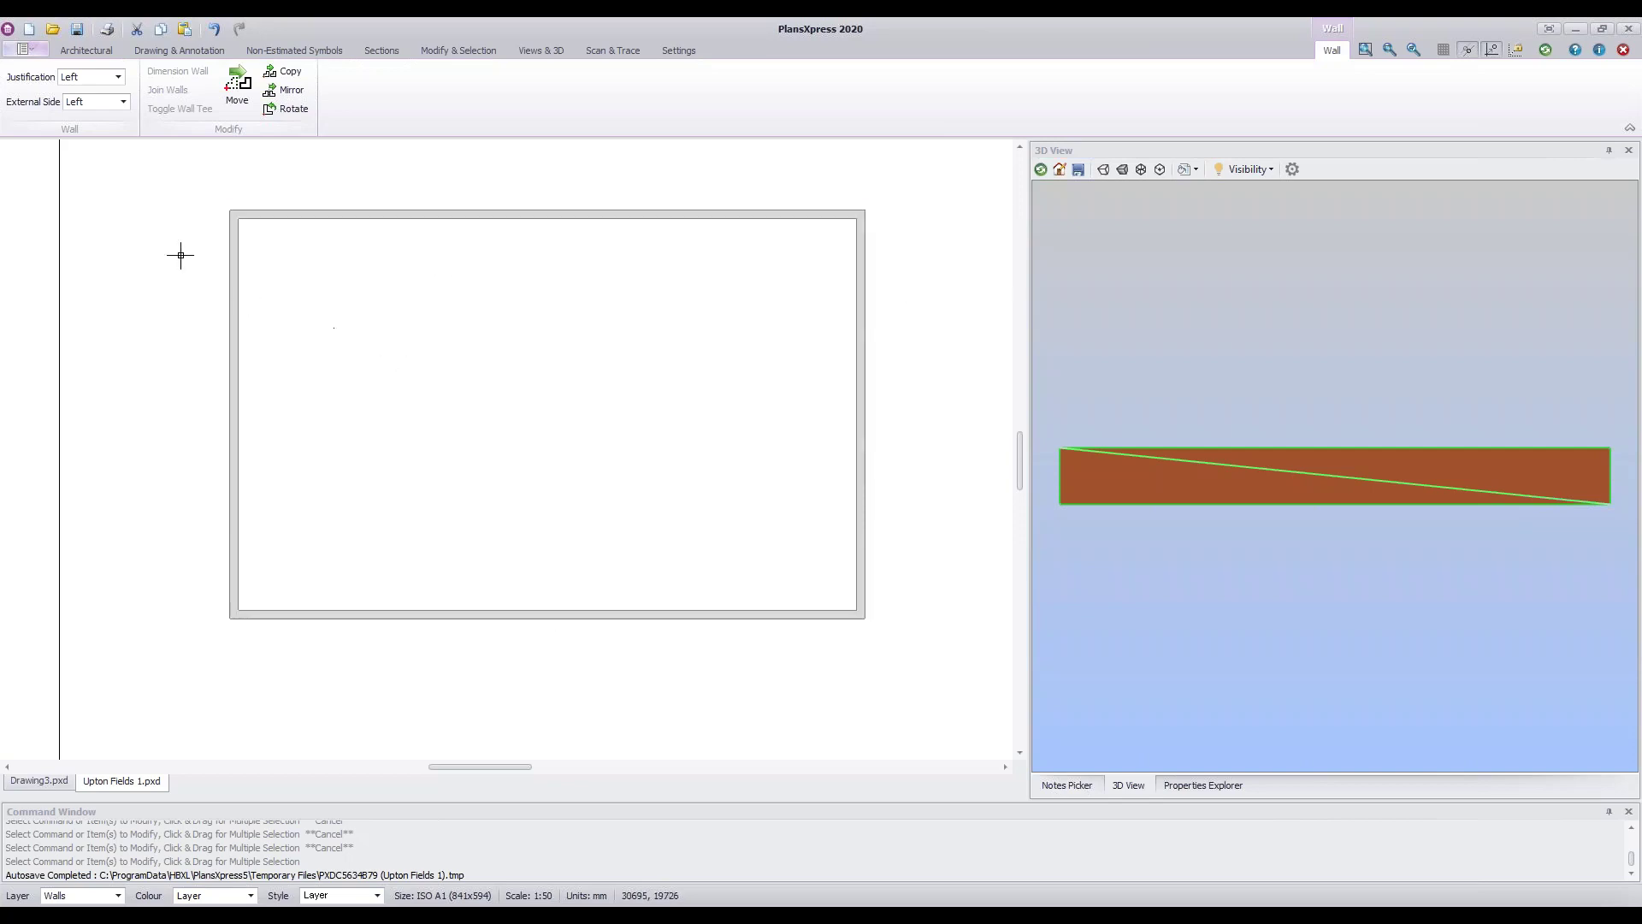
# - Select only the left-hand wall with an enclosing selection window that stops short of the right-hand wall
pyautogui.moveTo(149, 167)
pyautogui.mouseDown()
pyautogui.moveTo(480, 492)
pyautogui.moveTo(832, 674)
pyautogui.mouseUp()
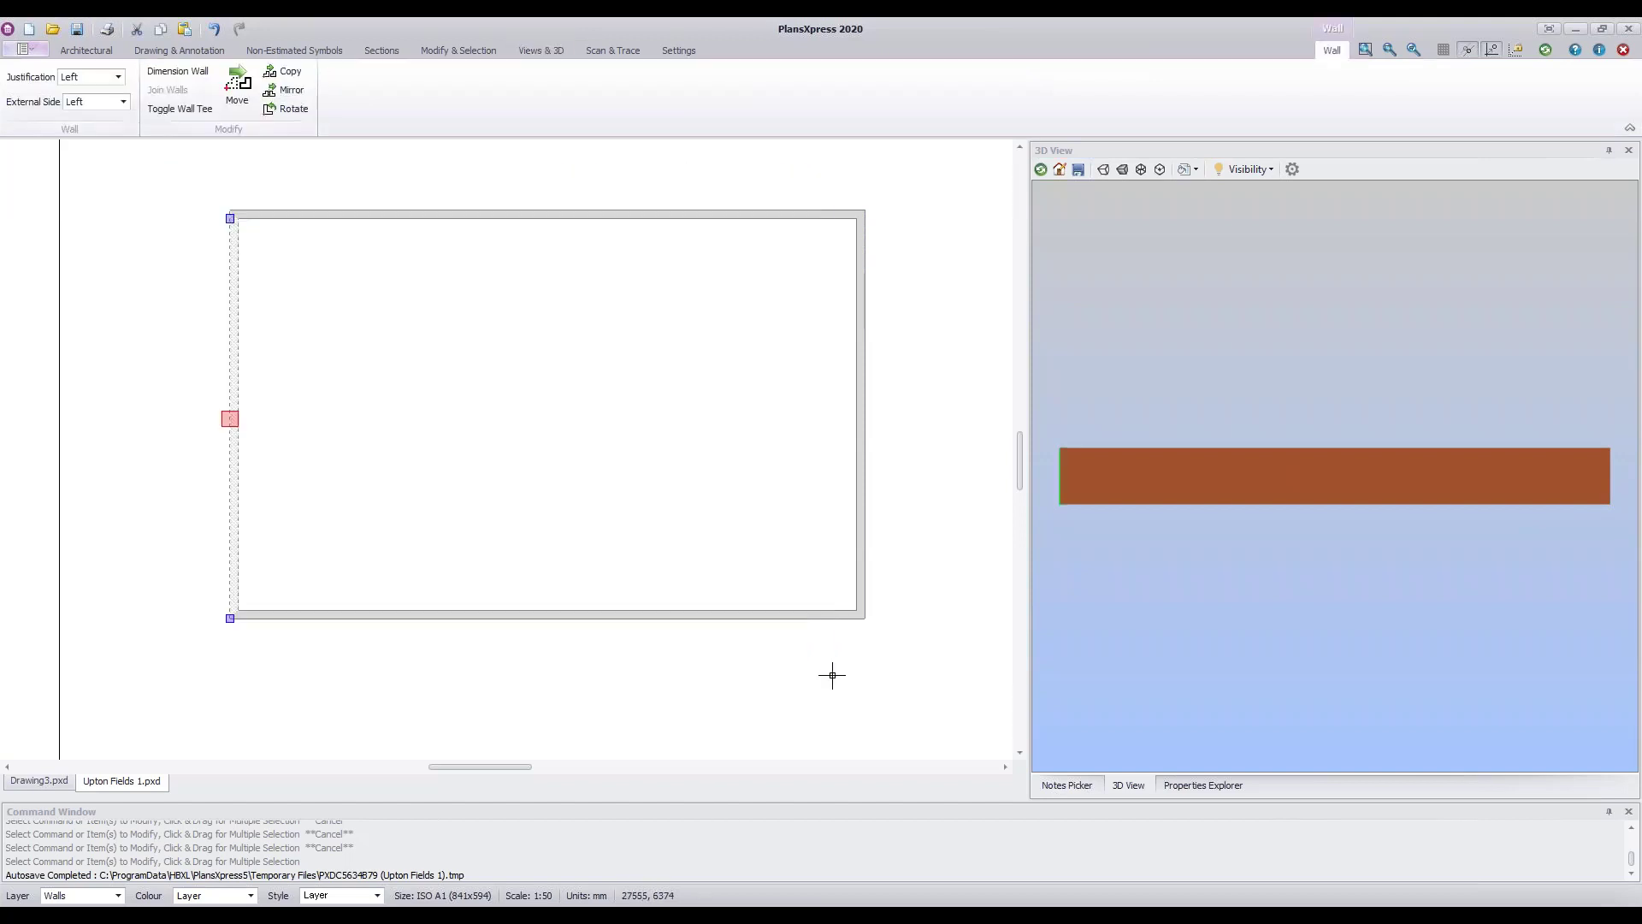
# - Select all four walls with a crossing selection window that just touches the left-hand wall, and clear the selection
pyautogui.click(893, 670)
pyautogui.moveTo(938, 681); pyautogui.dragTo(233, 192)
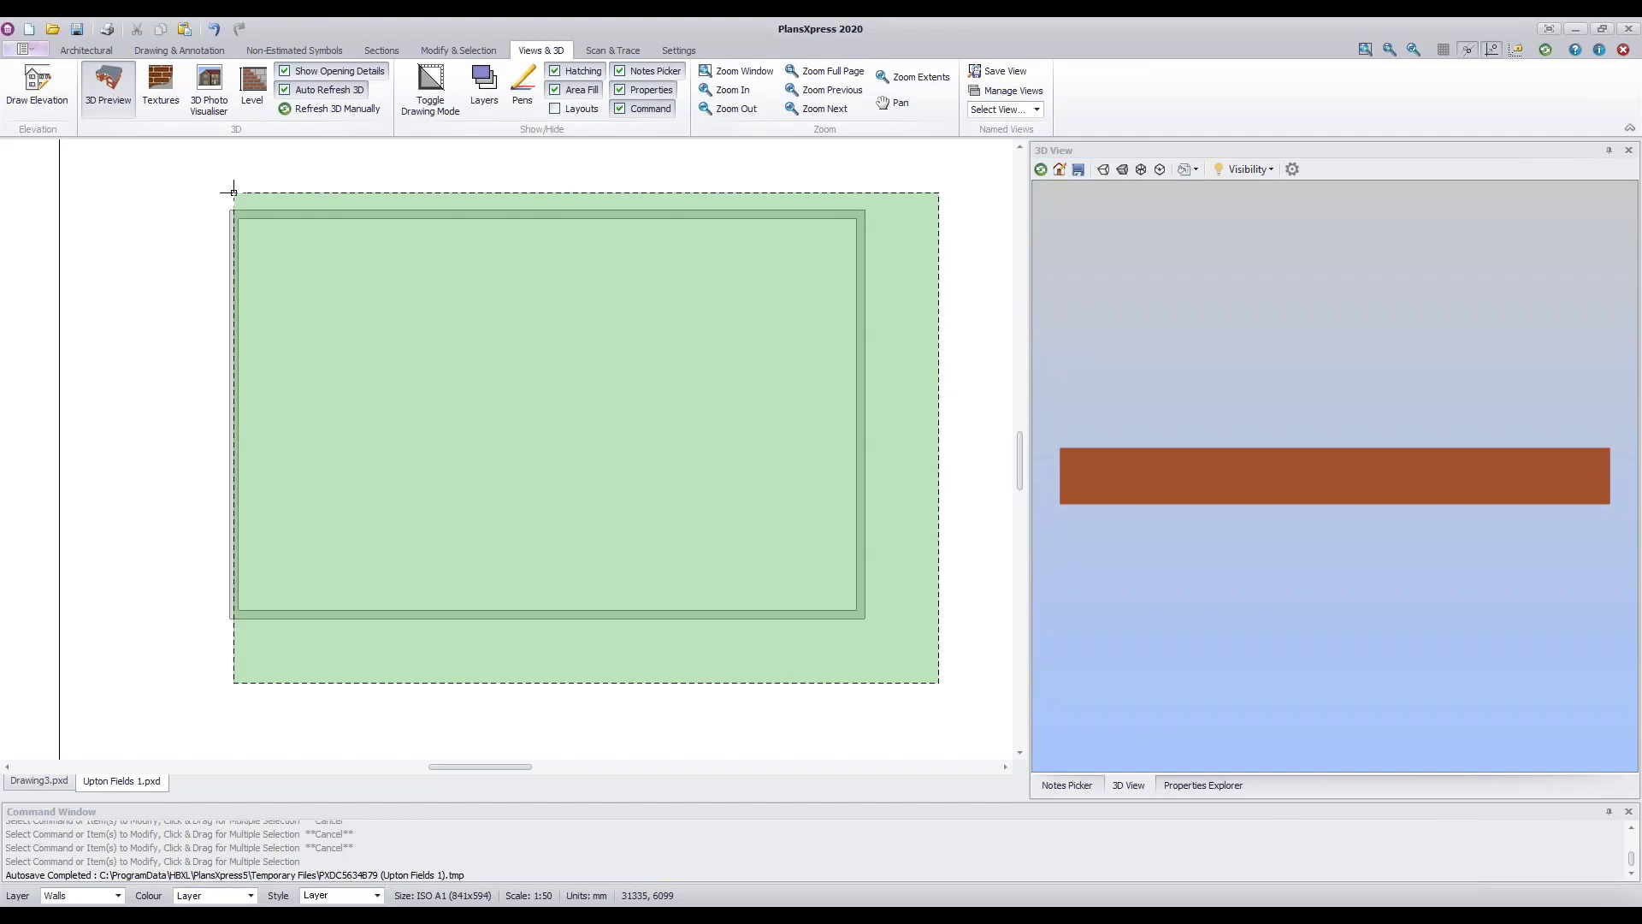
pyautogui.moveTo(234, 192); pyautogui.dragTo(233, 192)
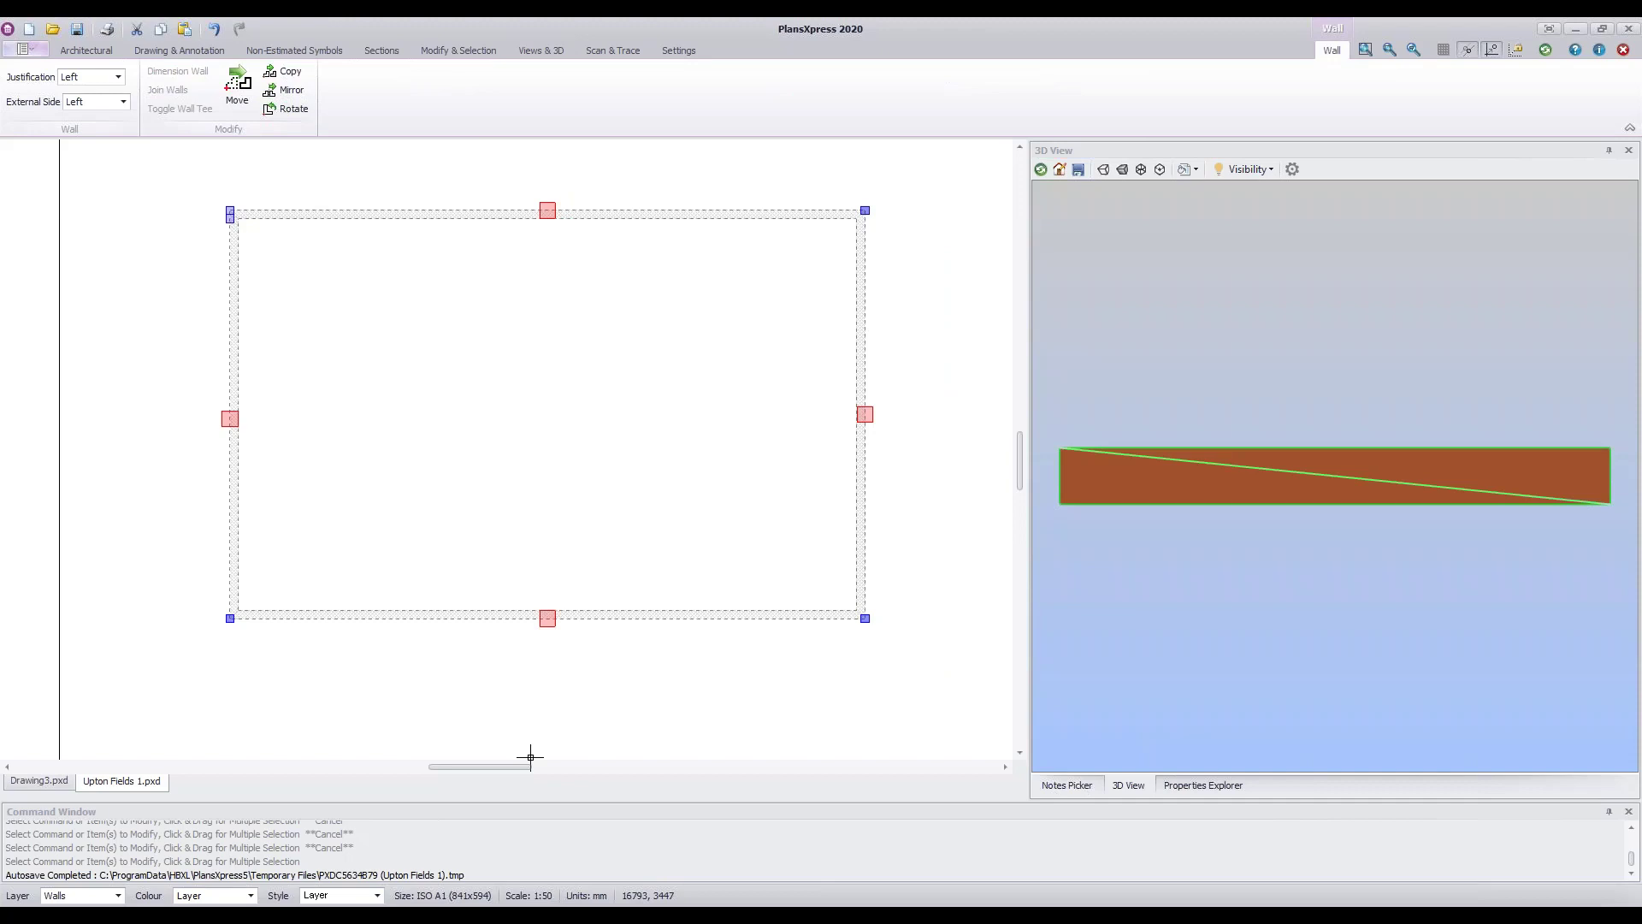
pyautogui.click(633, 436)
# - Select the upper wall, replace it with a combined selection of the lower and left-hand walls, and clear the selection
pyautogui.click(616, 216)
pyautogui.click(664, 587)
pyautogui.click(679, 613)
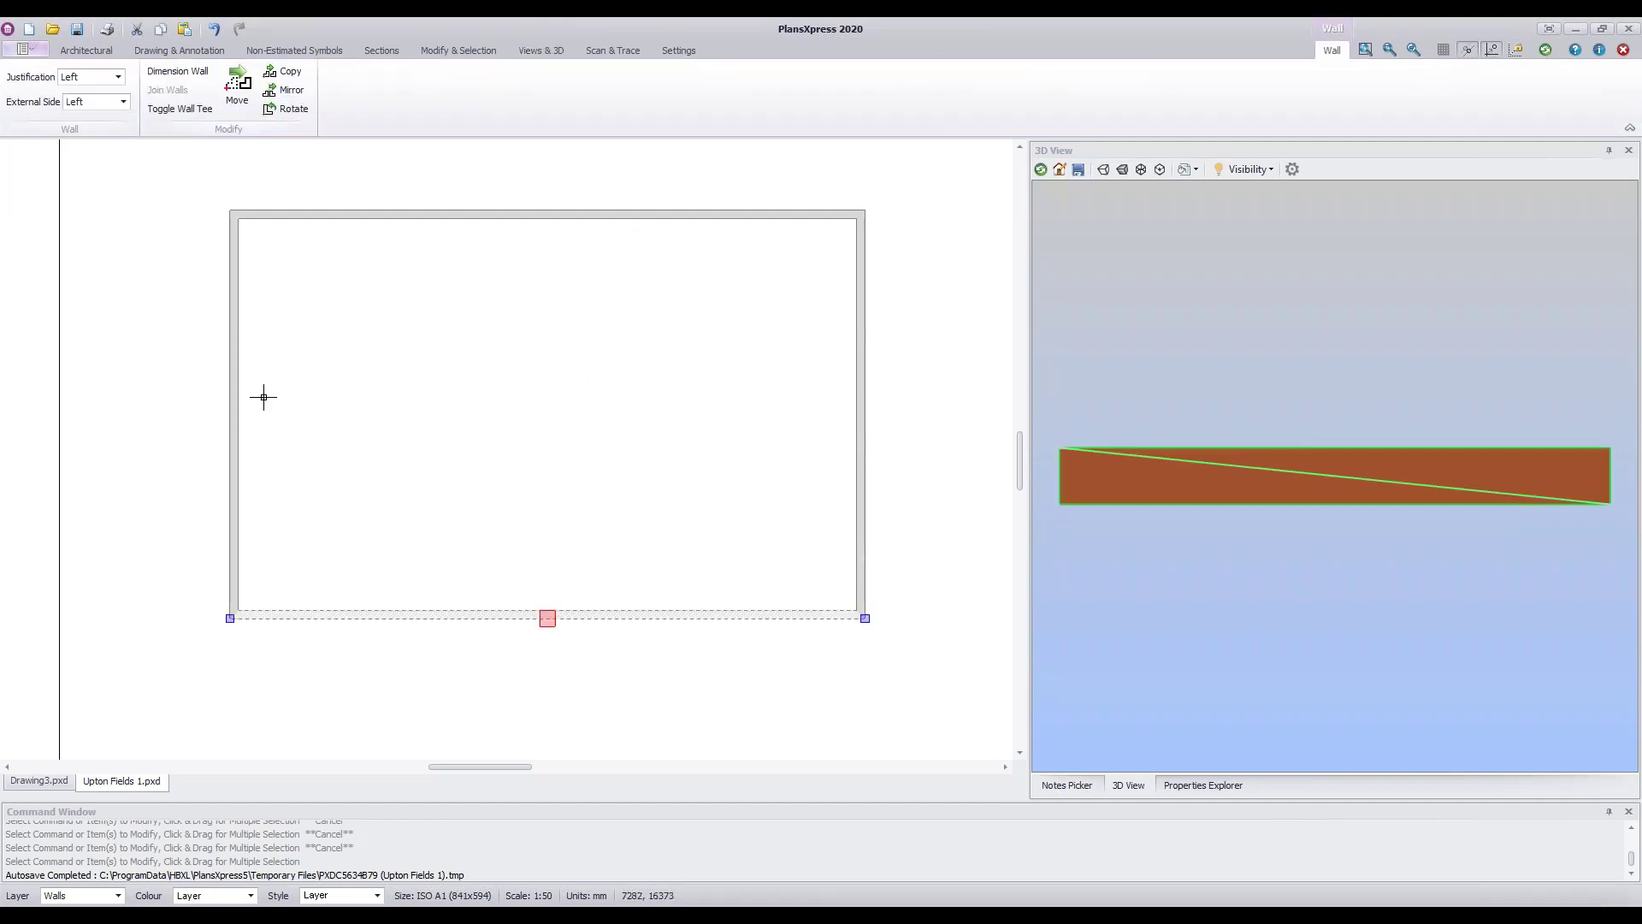
pyautogui.keyDown('shift'); pyautogui.click(234, 397); pyautogui.keyUp('shift')
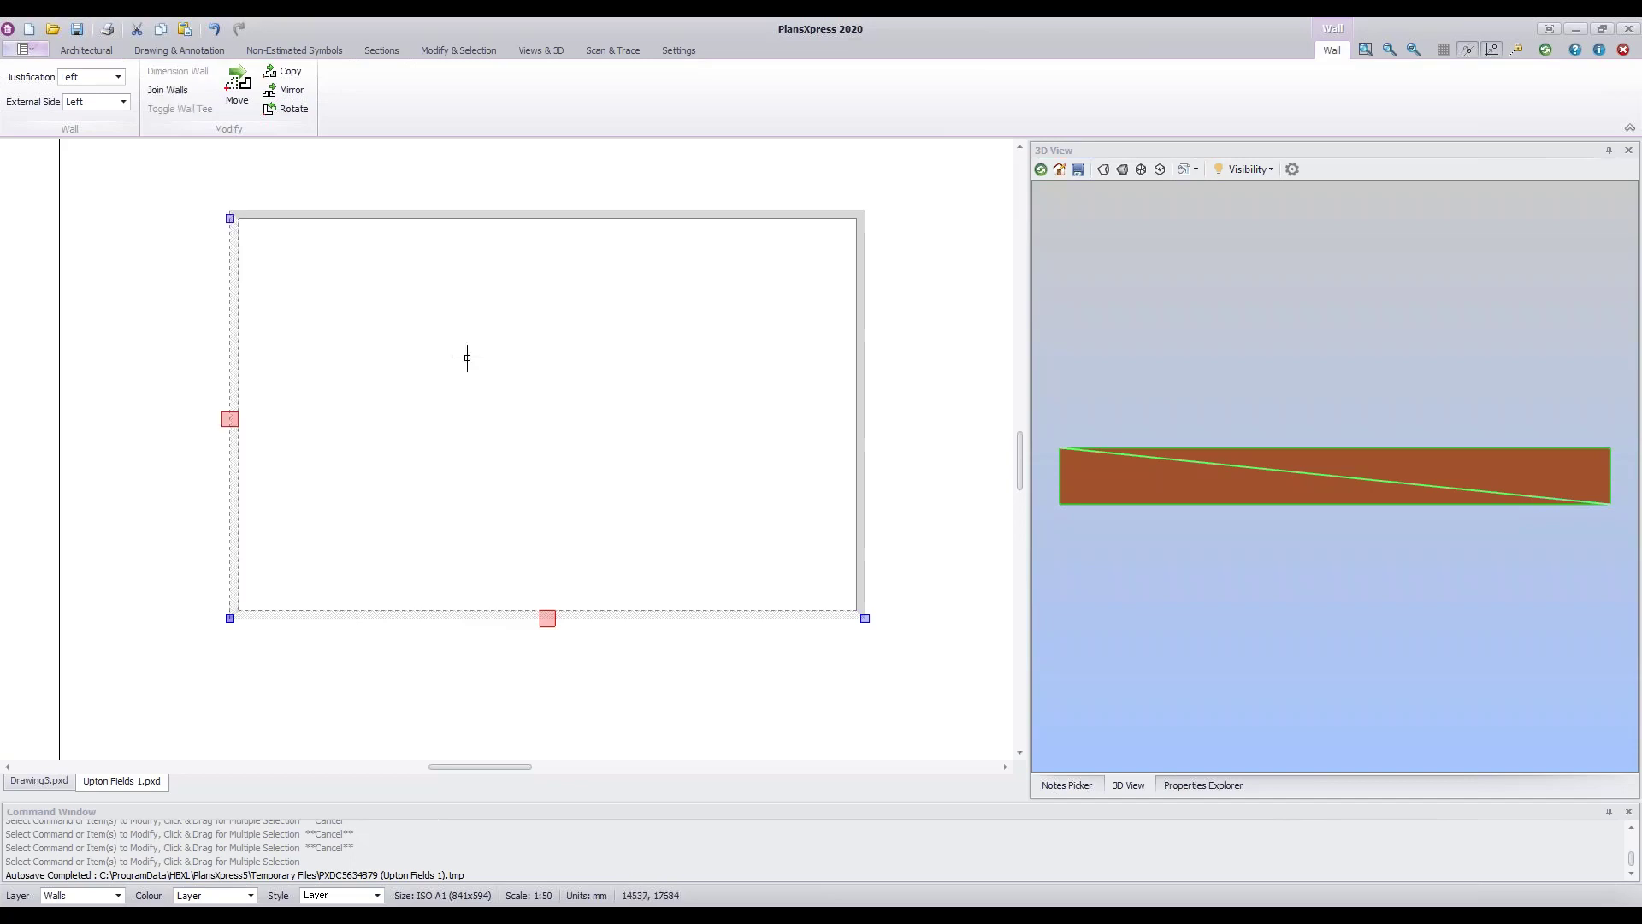
pyautogui.click(919, 332)
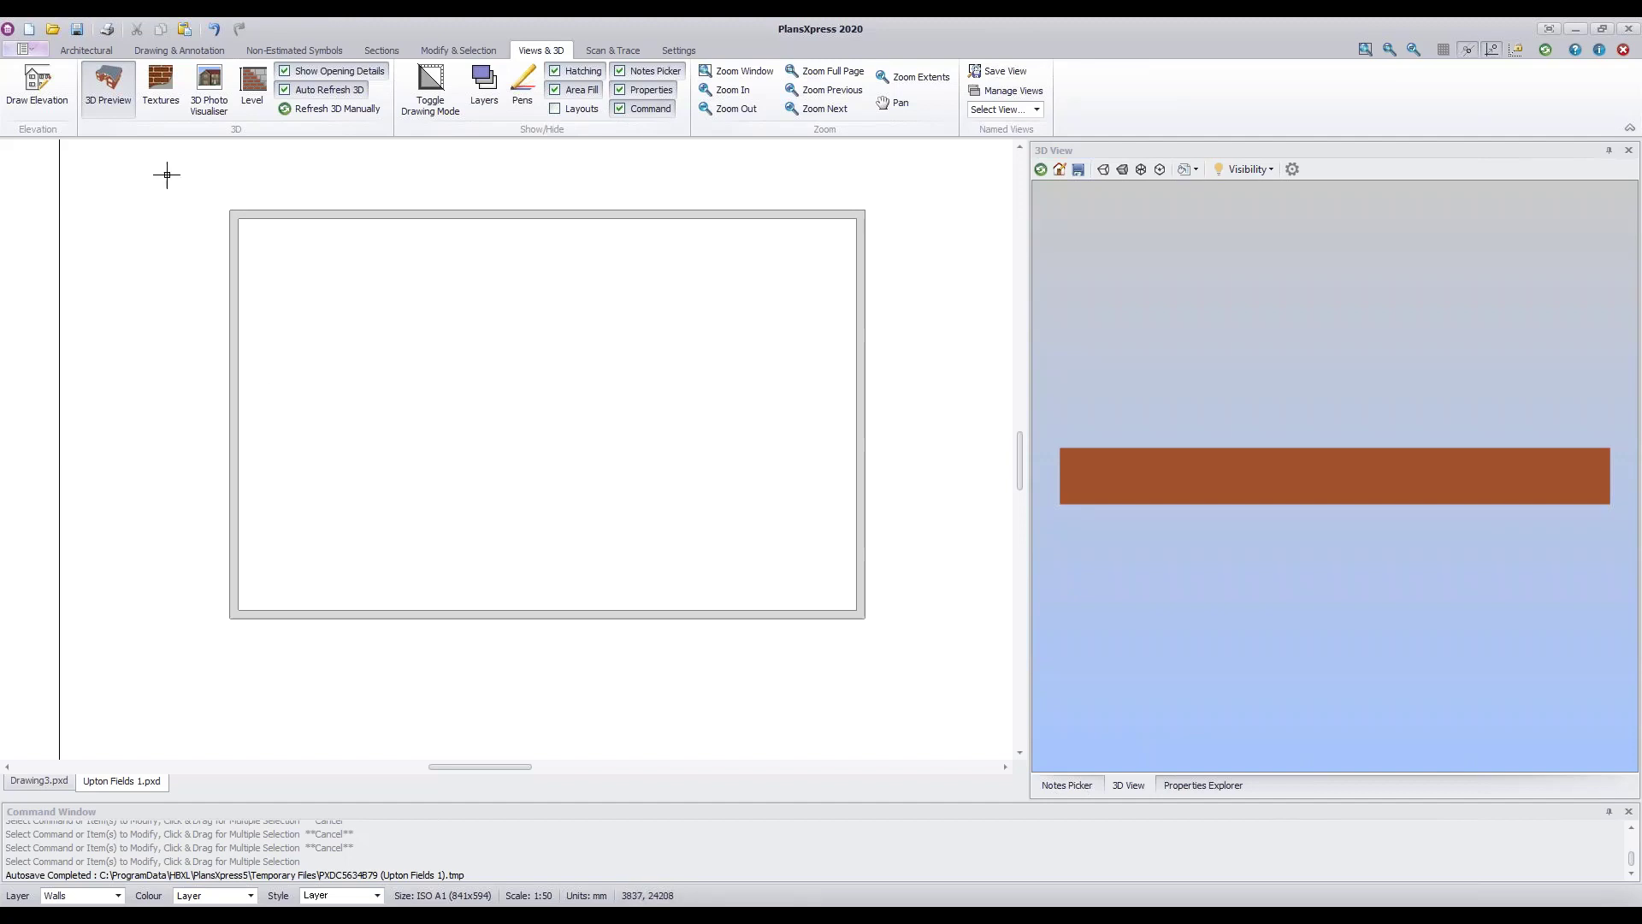
# - Select all four walls with a fully enclosing selection window and delete them
pyautogui.moveTo(162, 169); pyautogui.dragTo(951, 695)
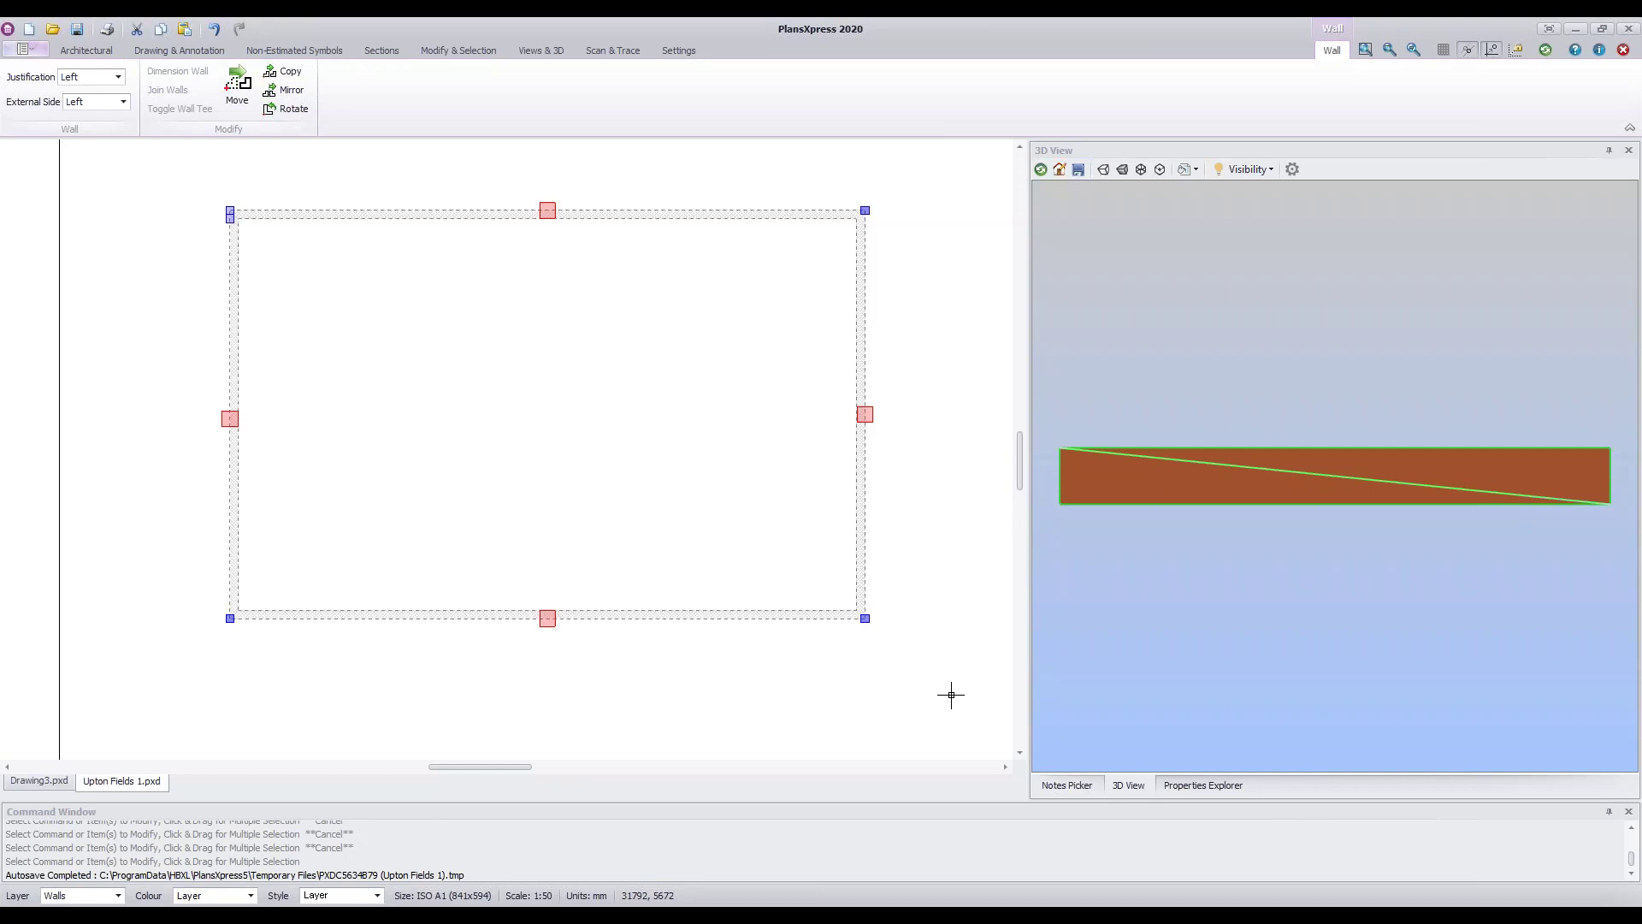
pyautogui.press('Delete')
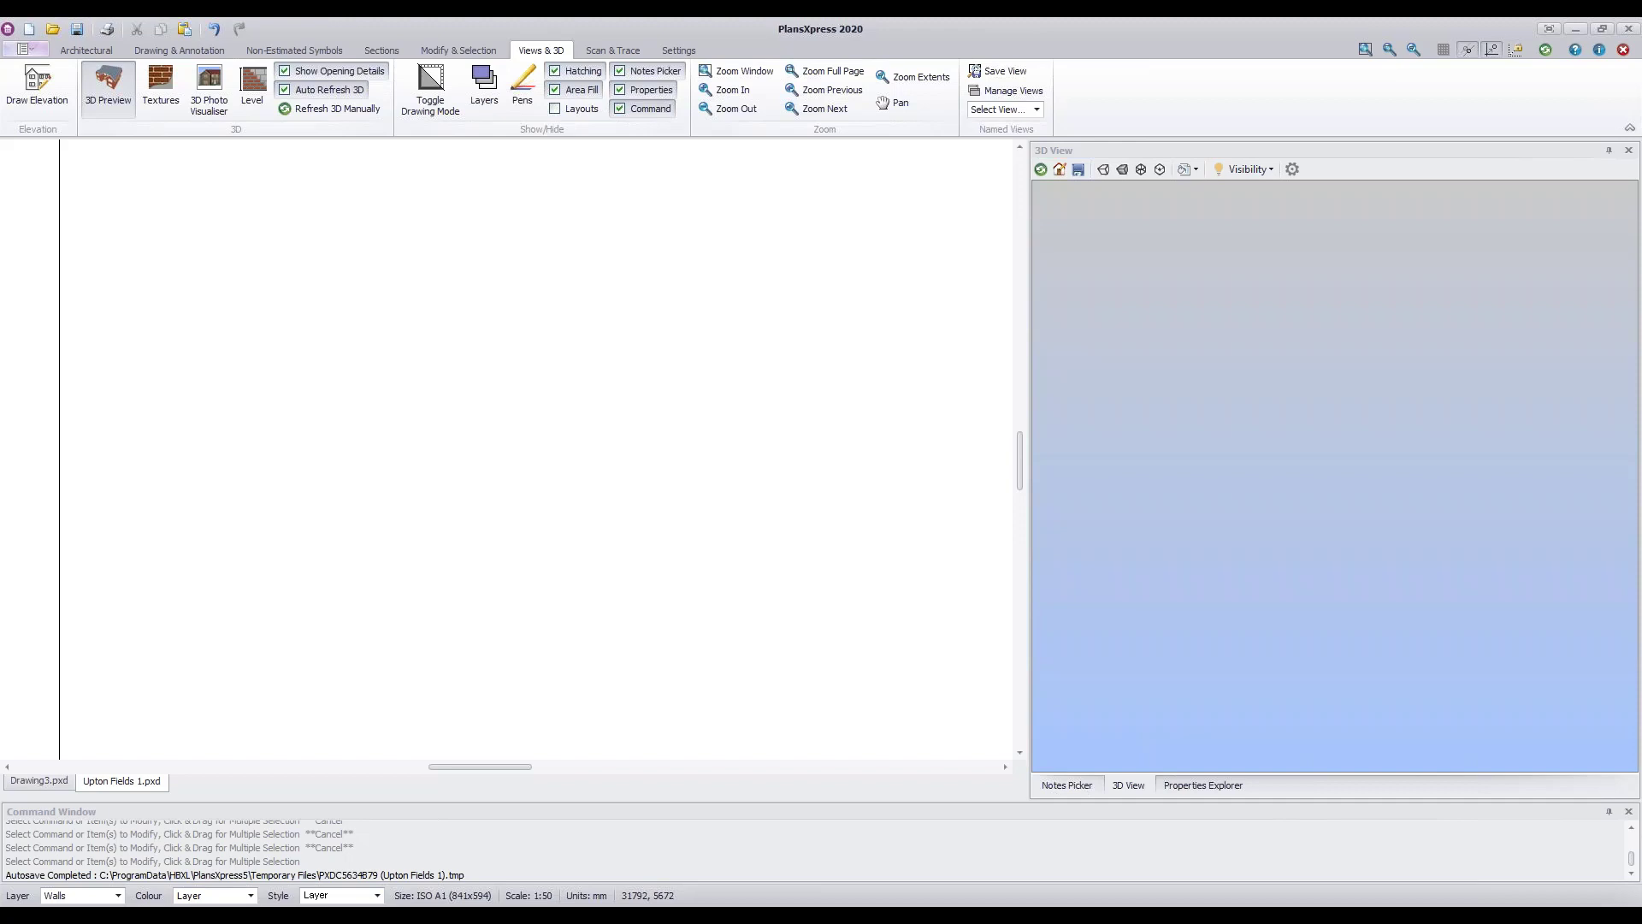
# - Draw a rectangular external wall outline in the sheet's upper-left corner from two freehand walls, completing it with the Square option
pyautogui.click(97, 53)
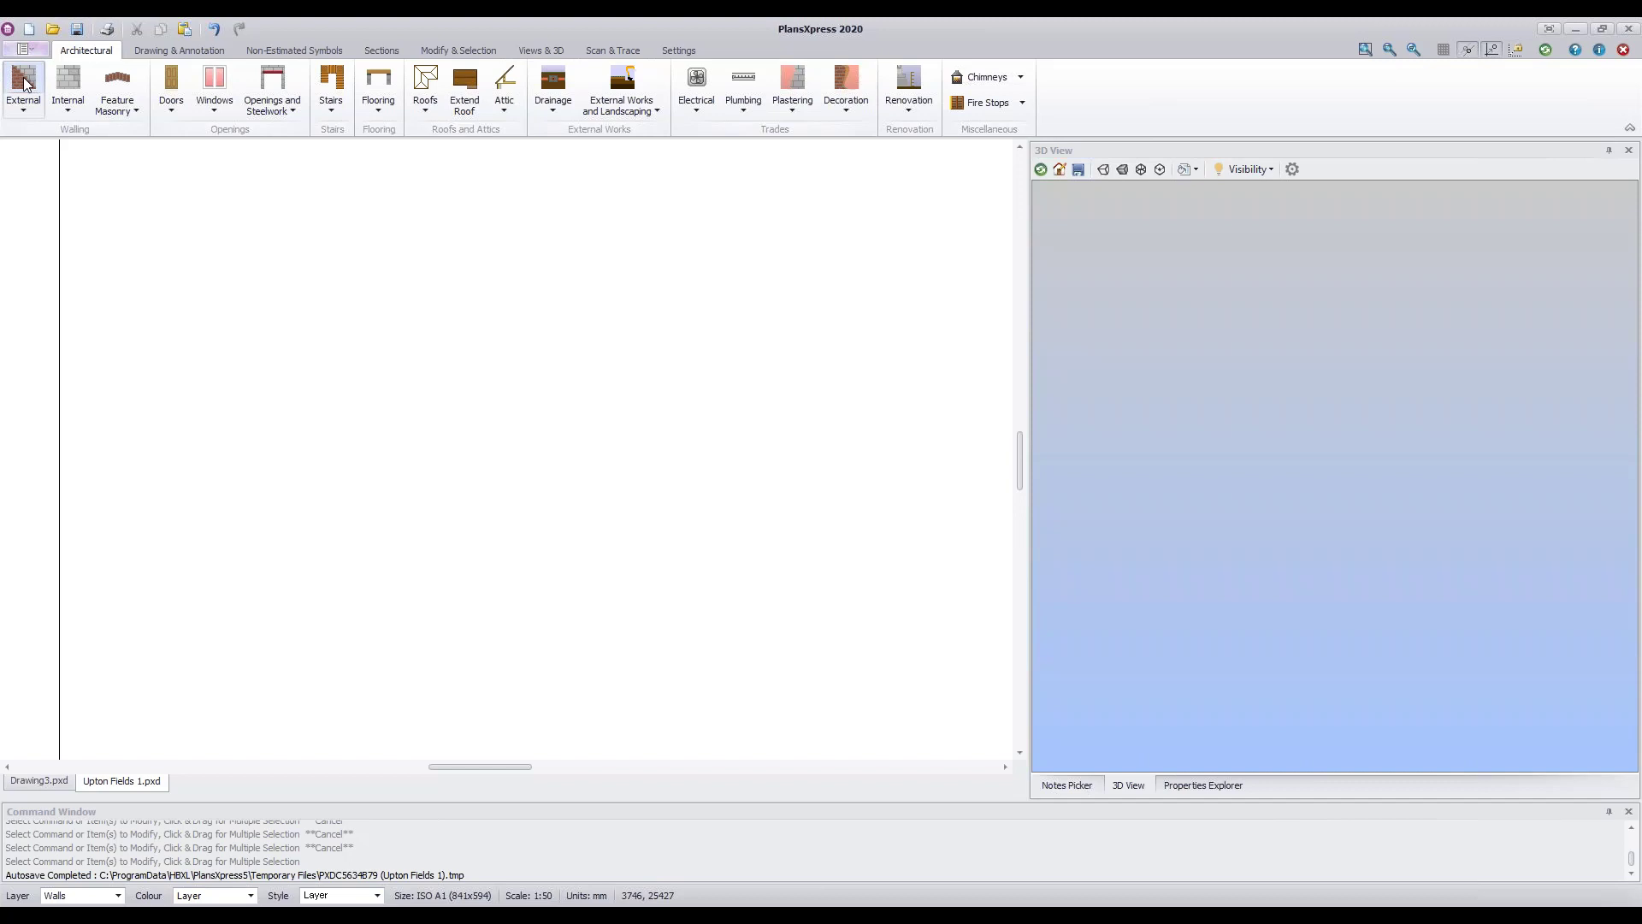
pyautogui.click(24, 82)
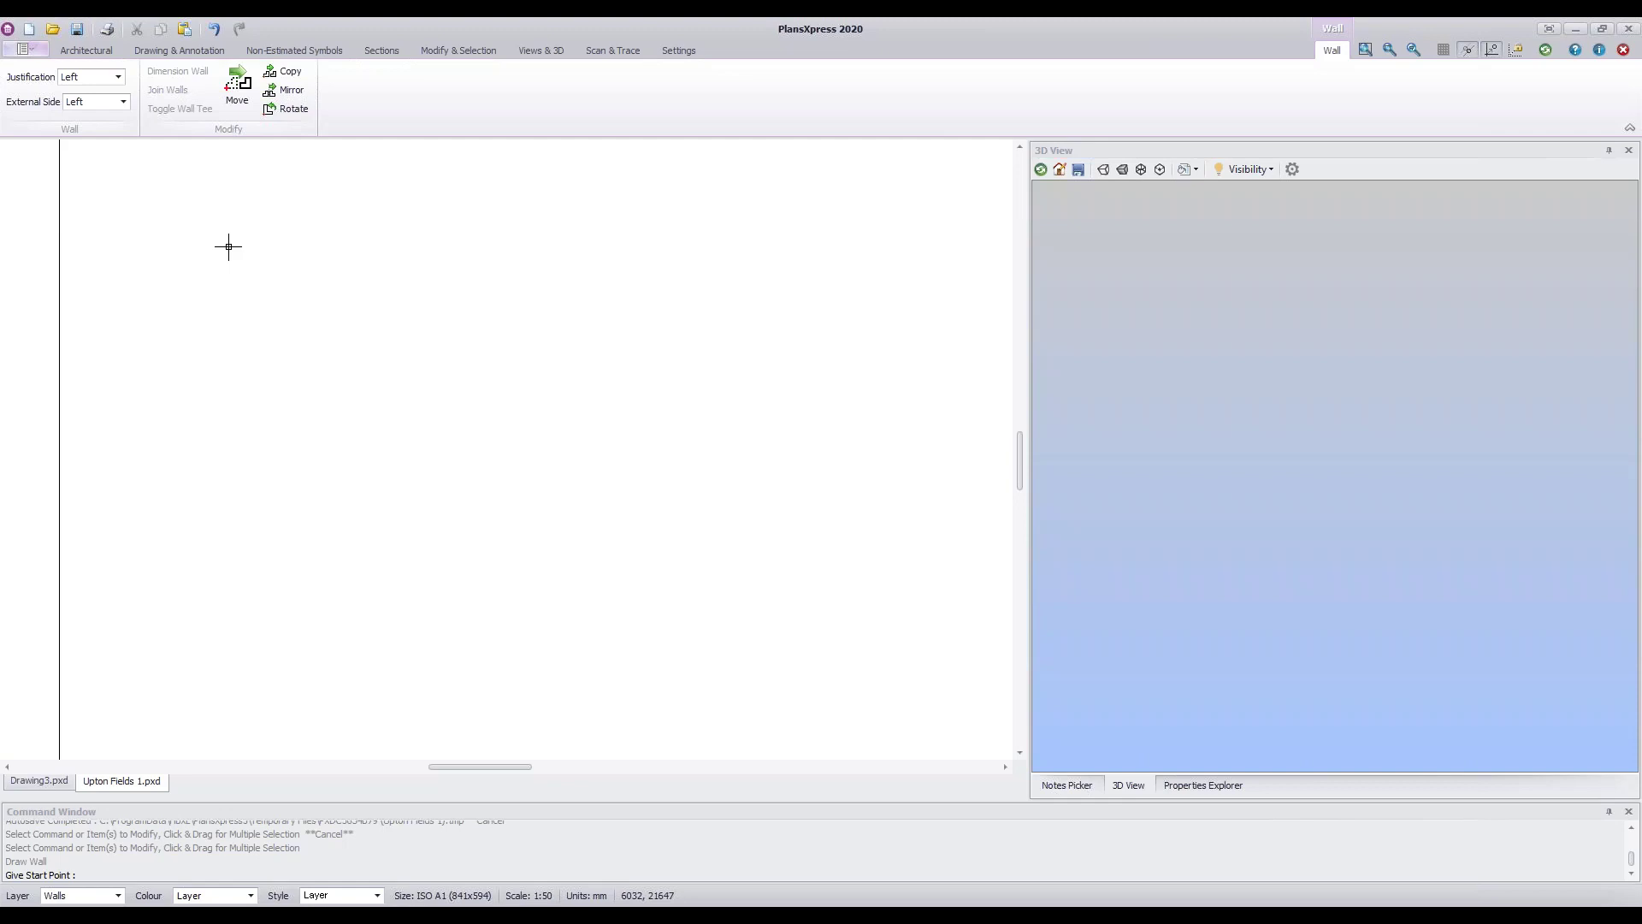
pyautogui.scroll(-3, 231, 248)
pyautogui.moveTo(367, 243); pyautogui.dragTo(414, 356, button='middle')
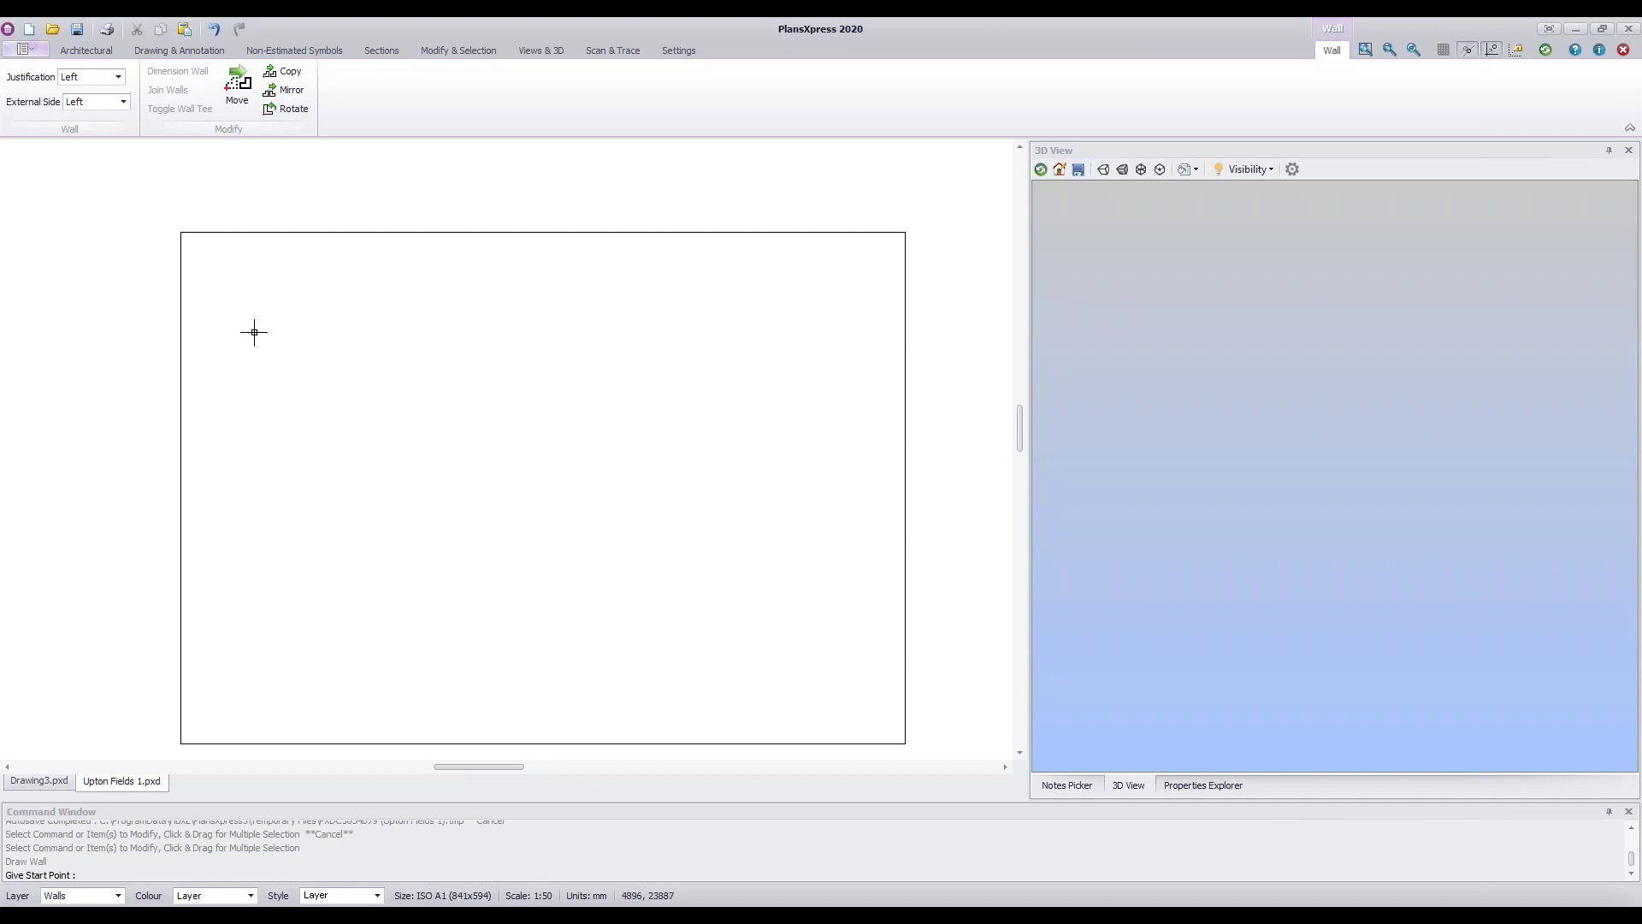
pyautogui.click(219, 270)
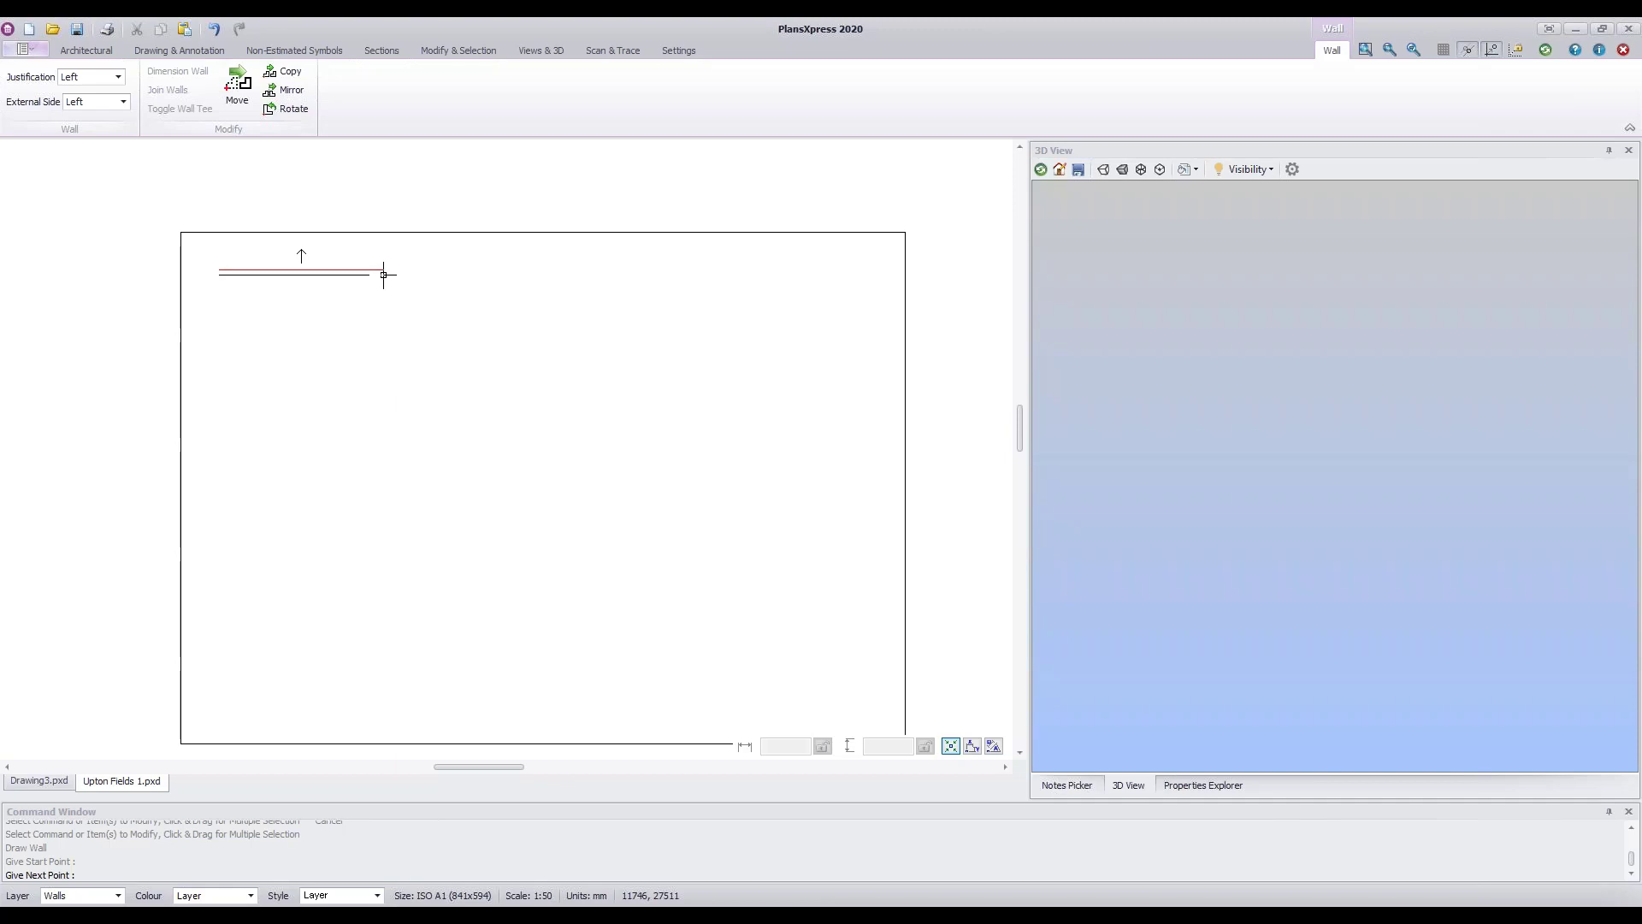
pyautogui.click(384, 274)
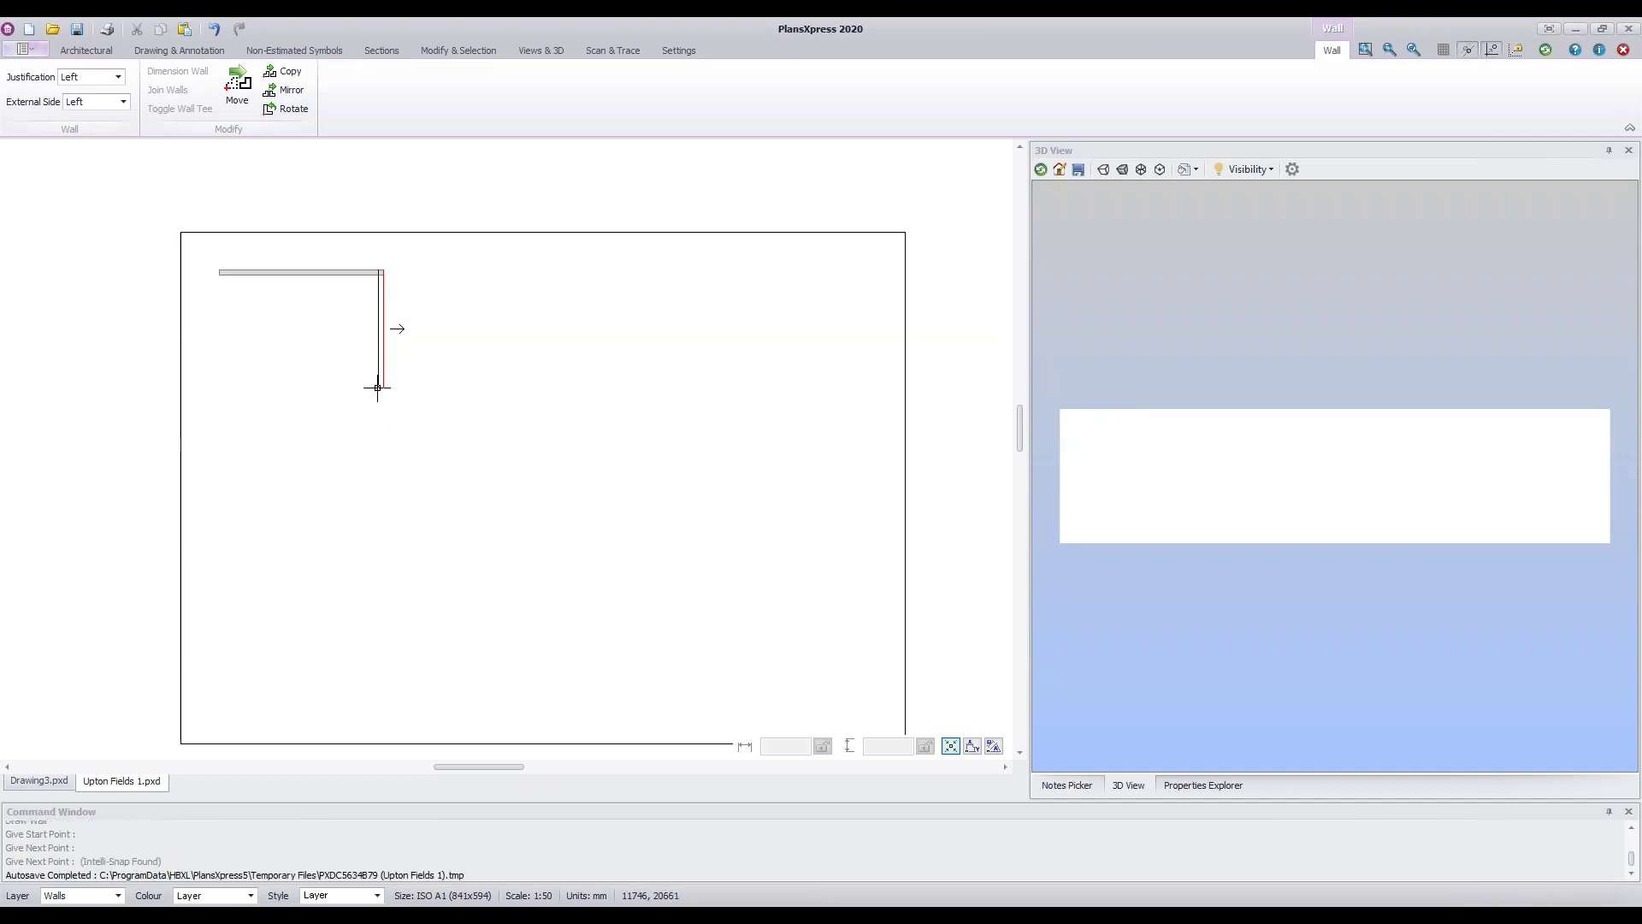
pyautogui.click(377, 387)
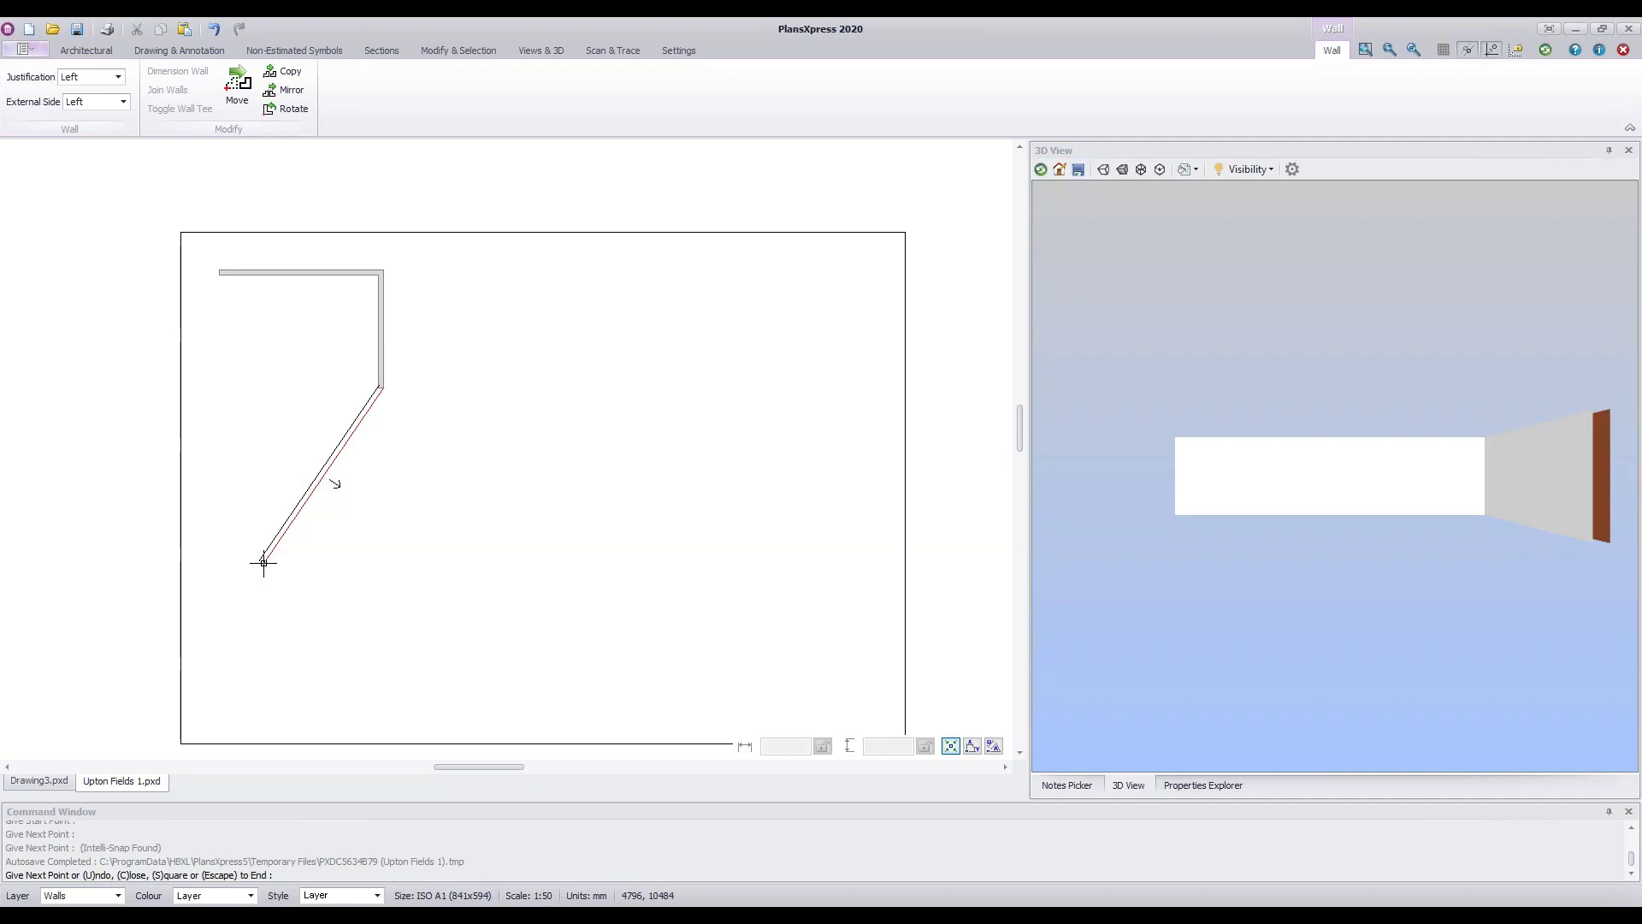
pyautogui.press('s')
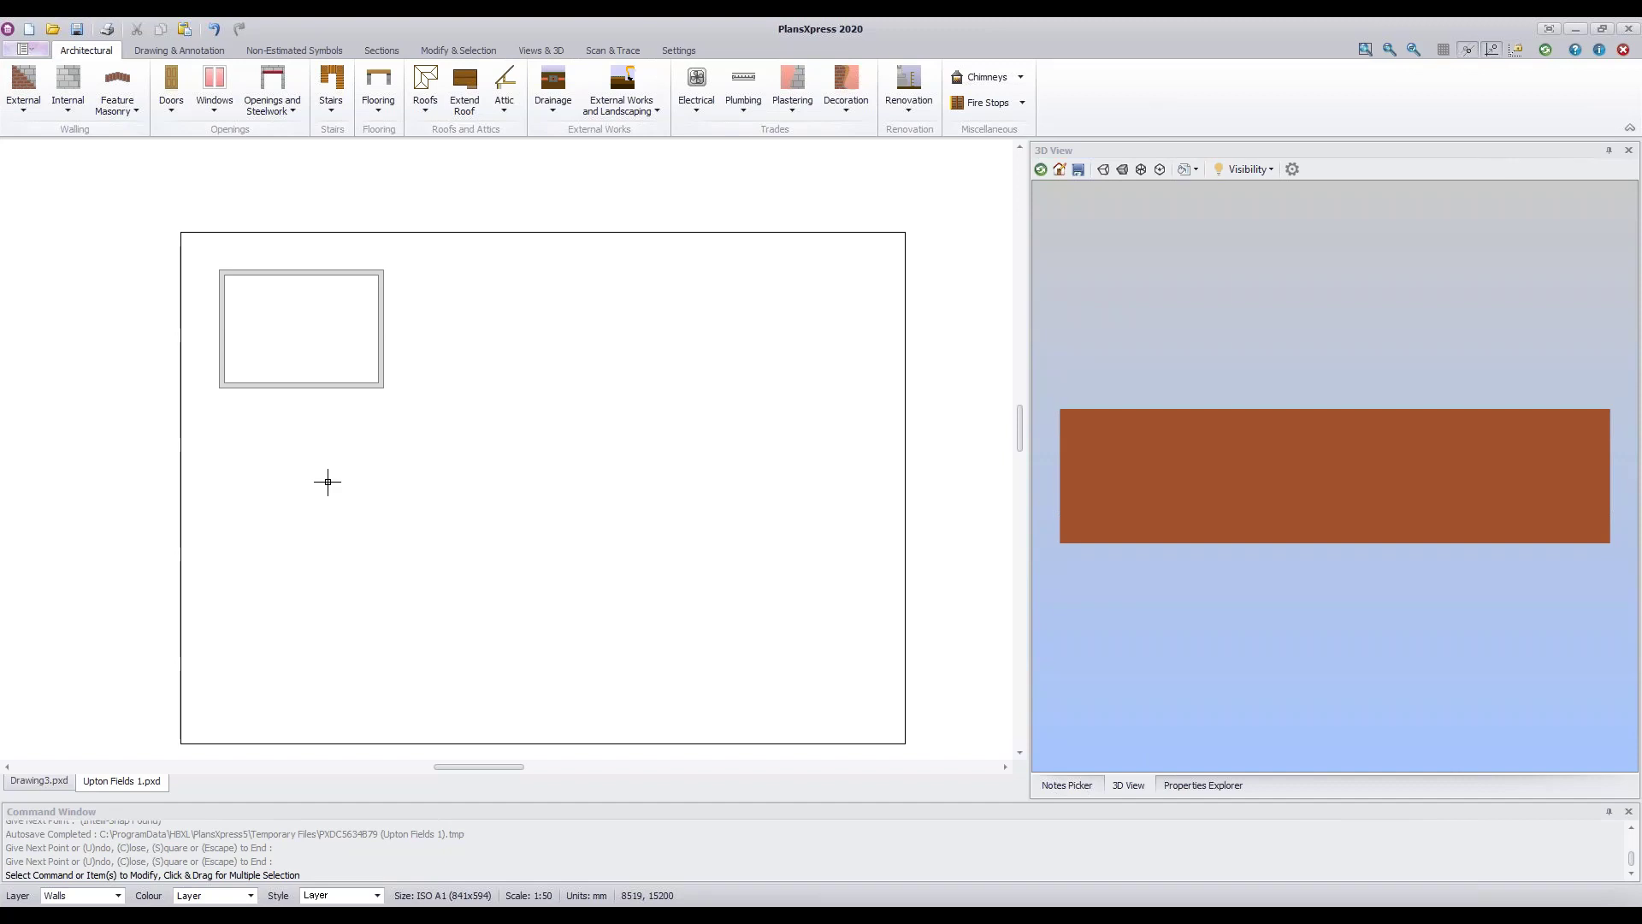
pyautogui.press('Escape')
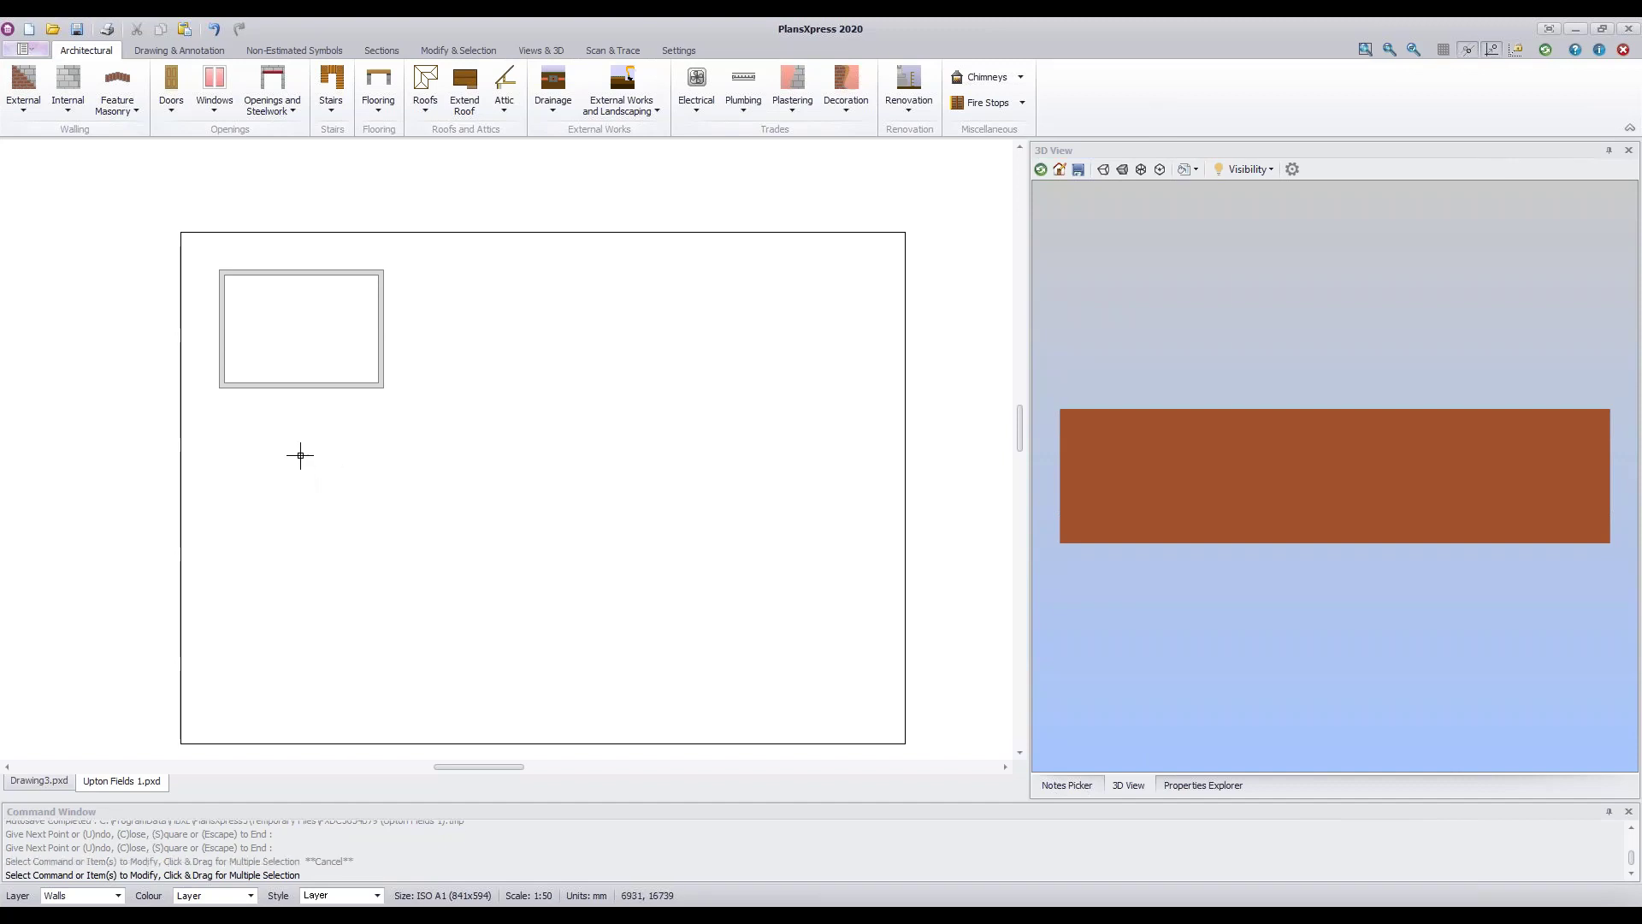
pyautogui.press('Escape')
# - Draw the upper external wall of a second outline, 10500 mm long to the right, beside the first rectangle
pyautogui.press('Return')
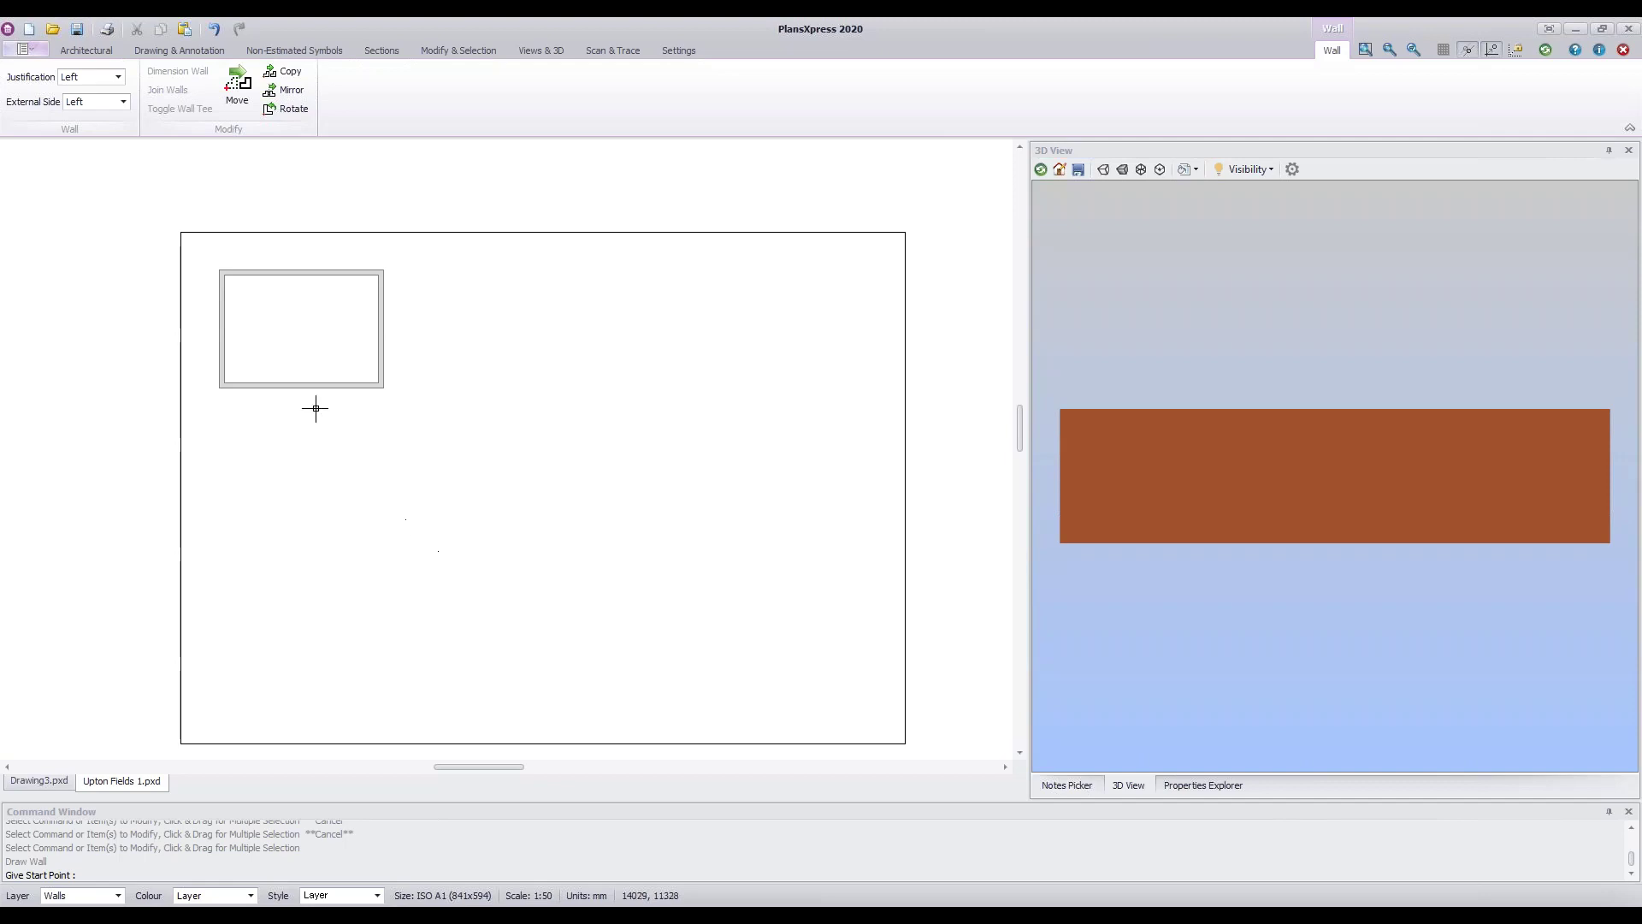
pyautogui.click(101, 53)
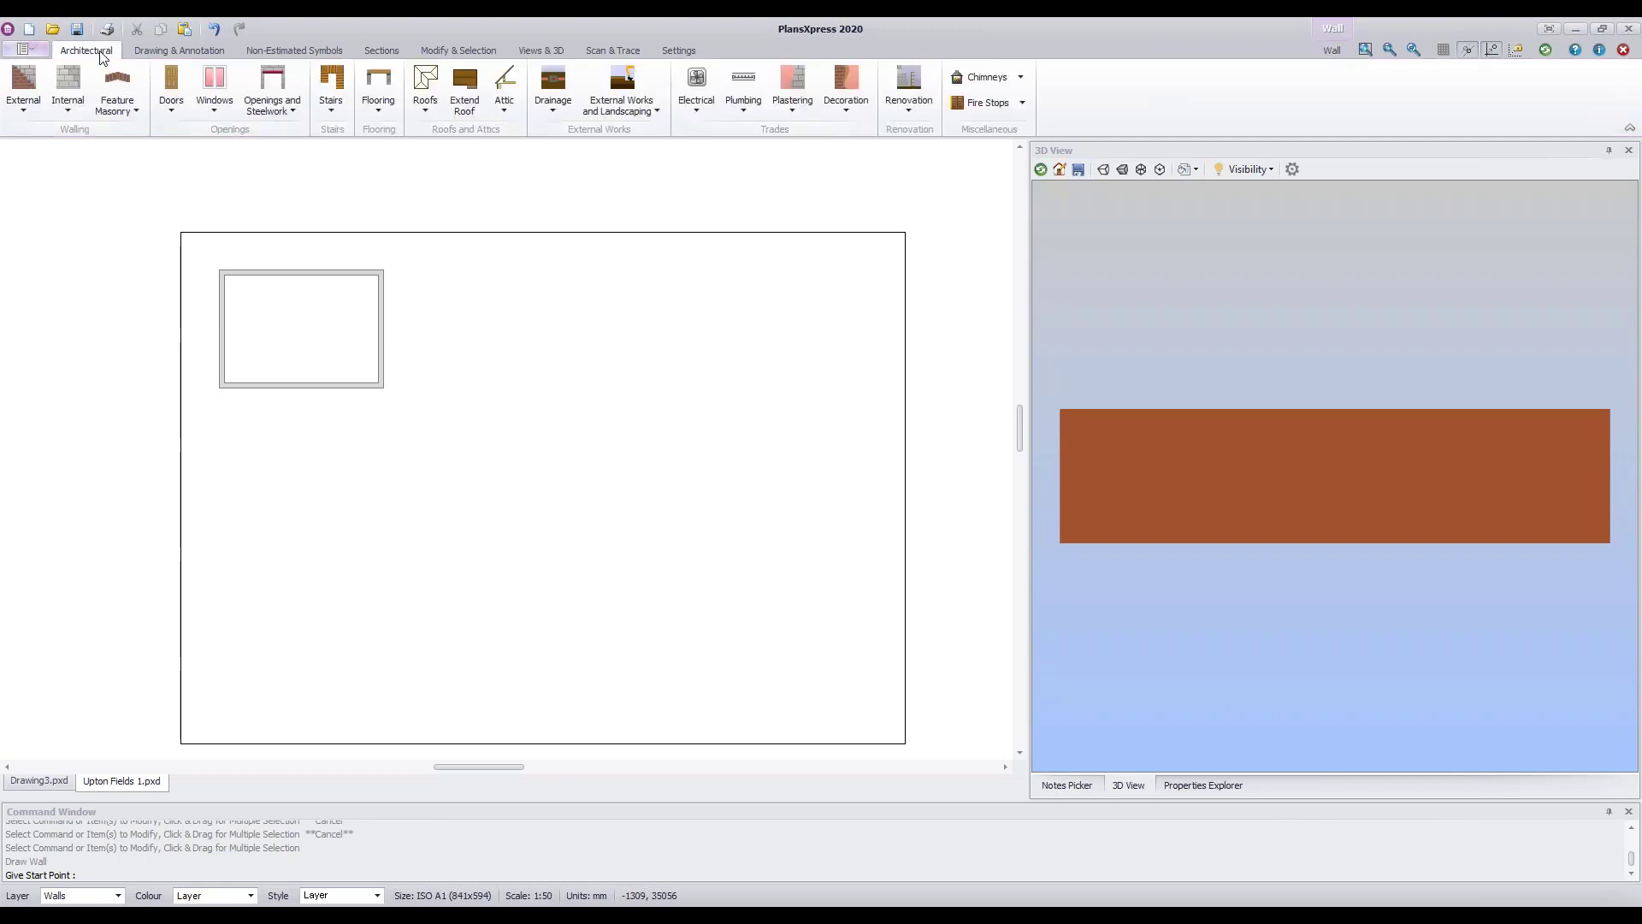
pyautogui.click(26, 113)
pyautogui.moveTo(59, 139)
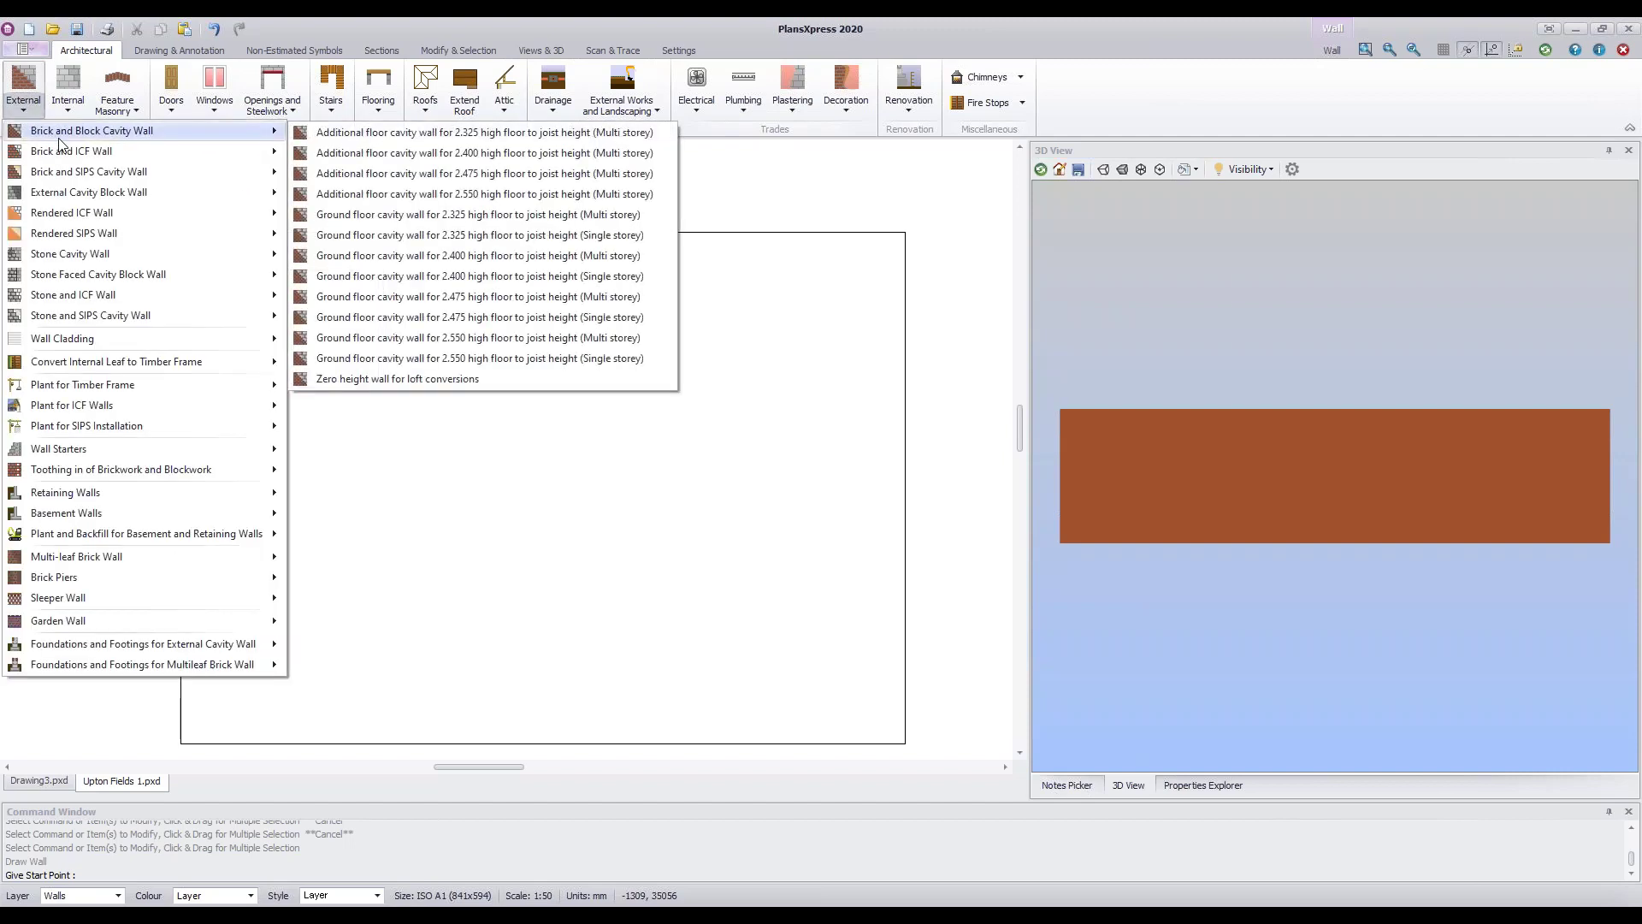
pyautogui.click(721, 29)
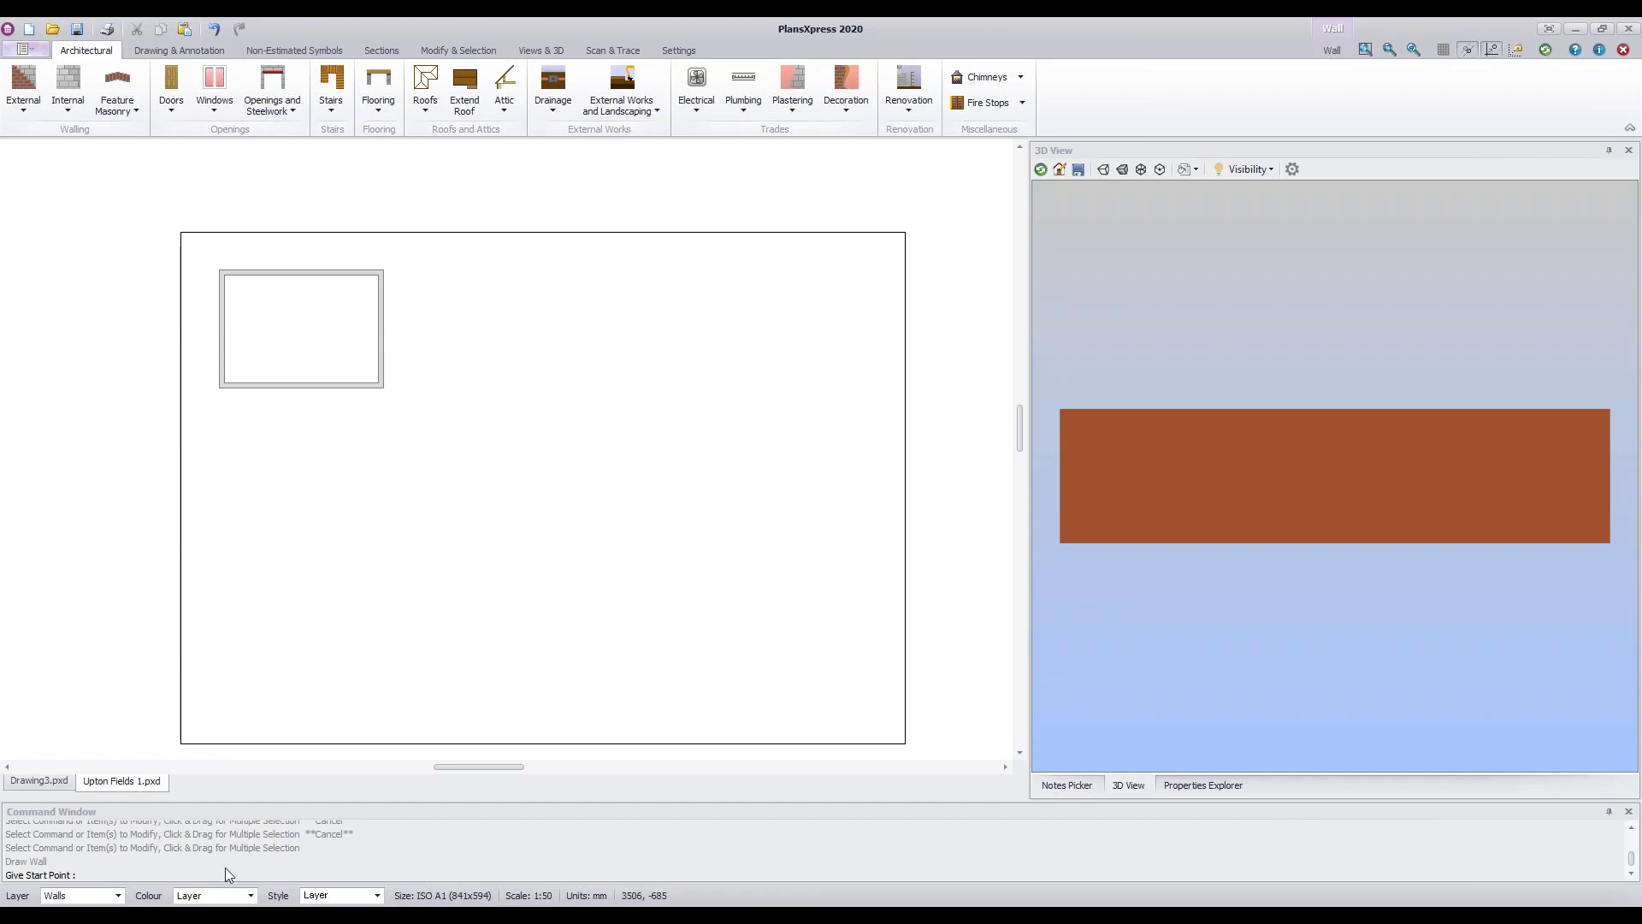
pyautogui.click(434, 270)
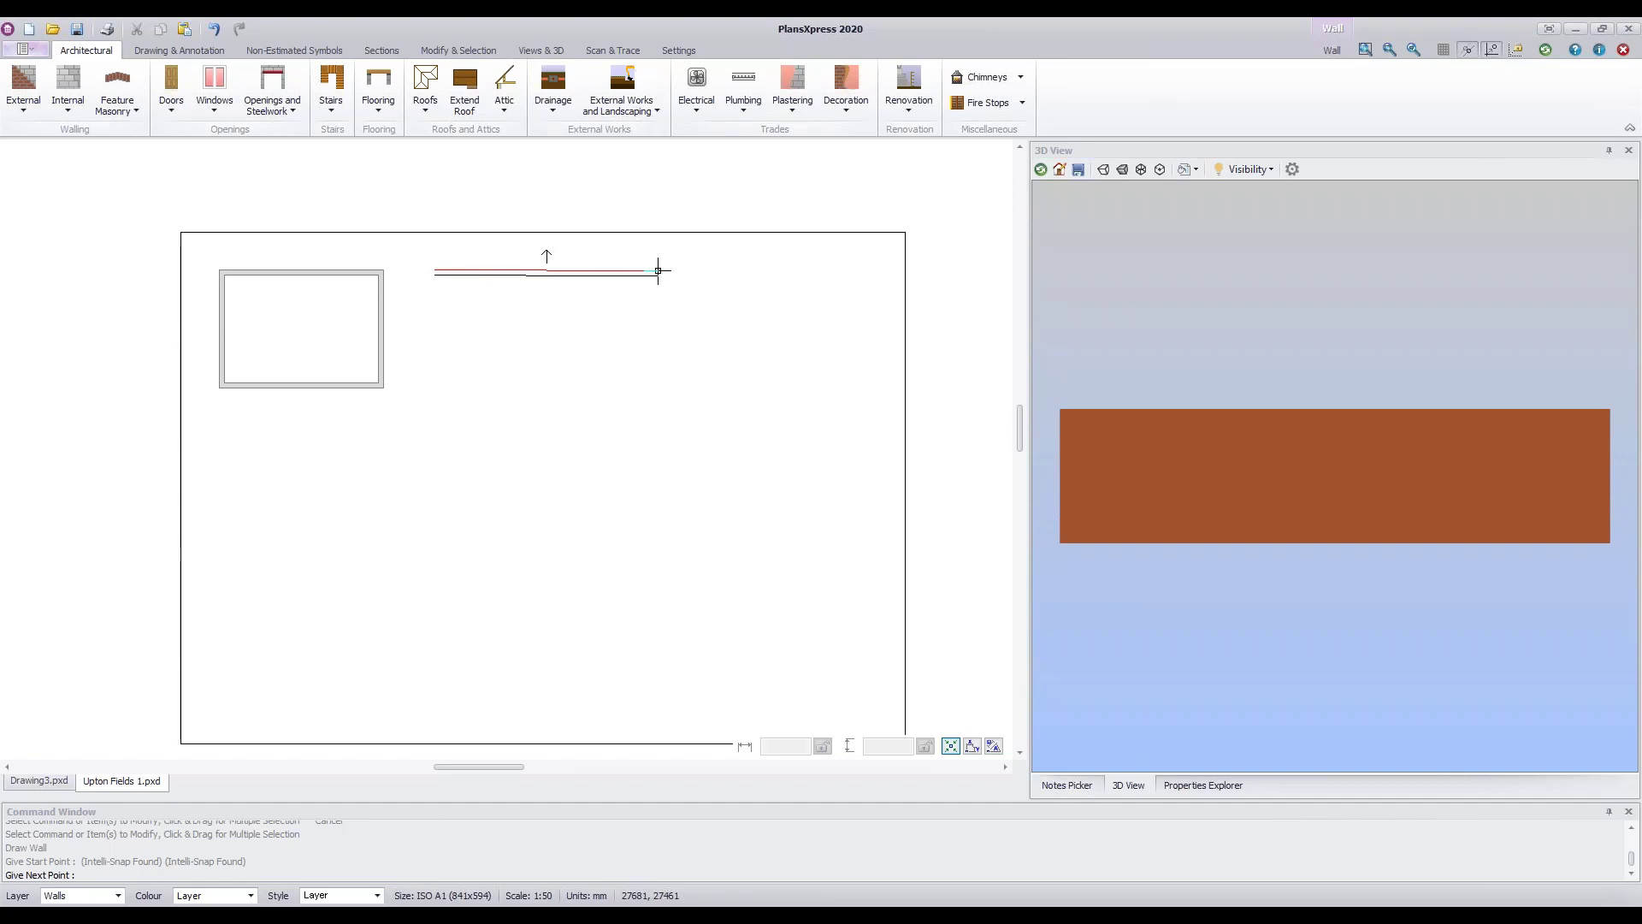
pyautogui.press('d')
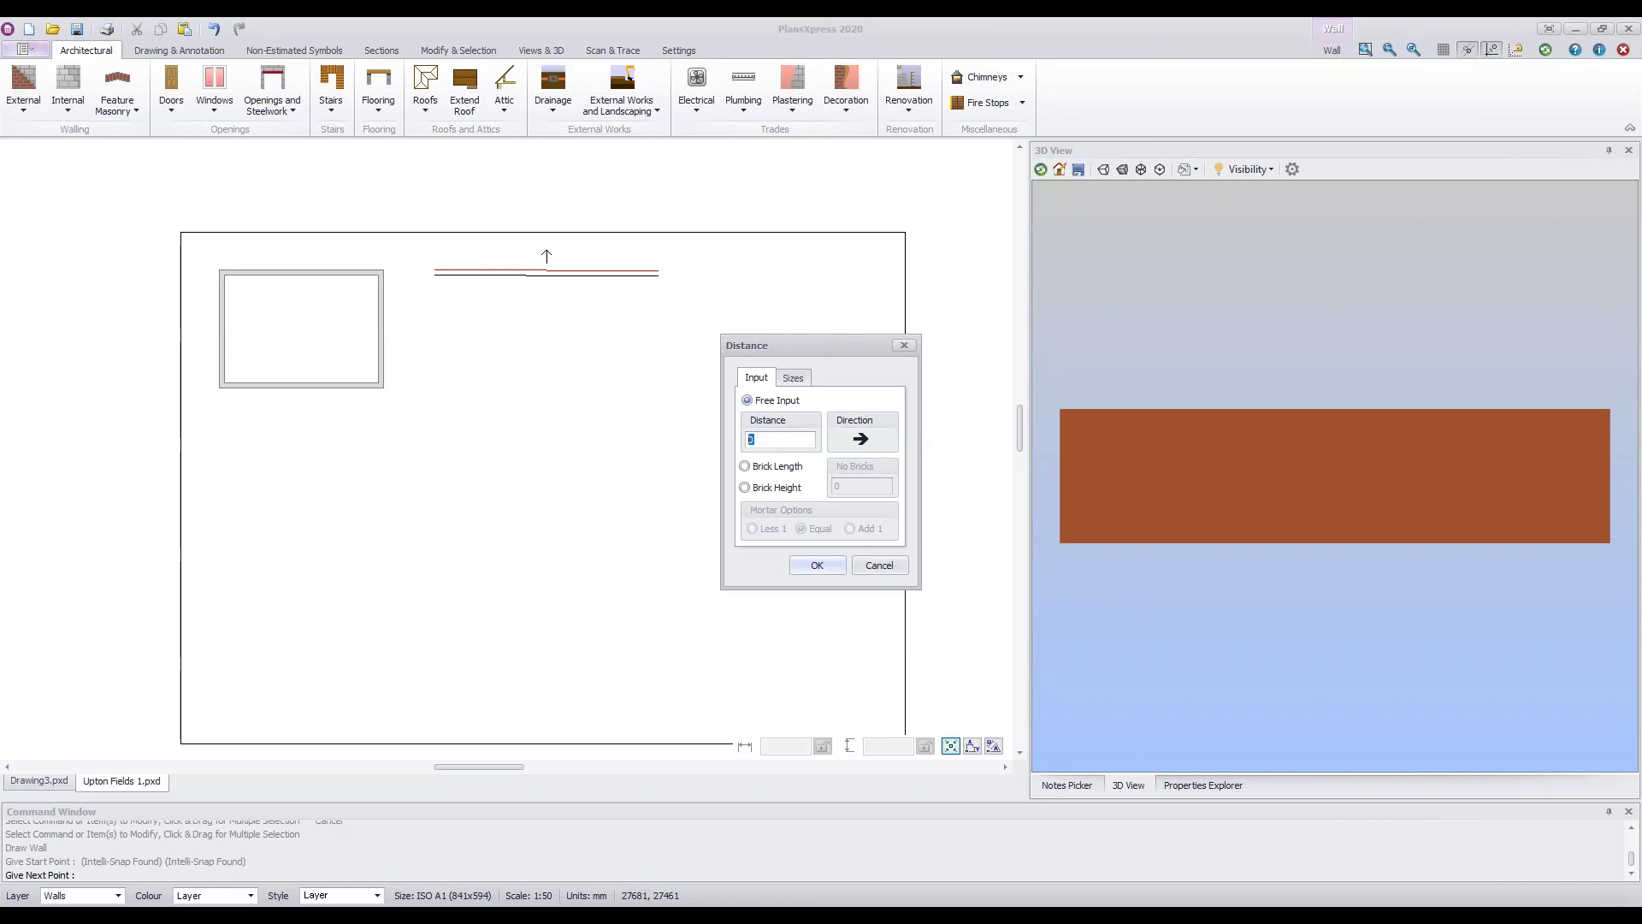
pyautogui.write('10500')
pyautogui.press('Return')
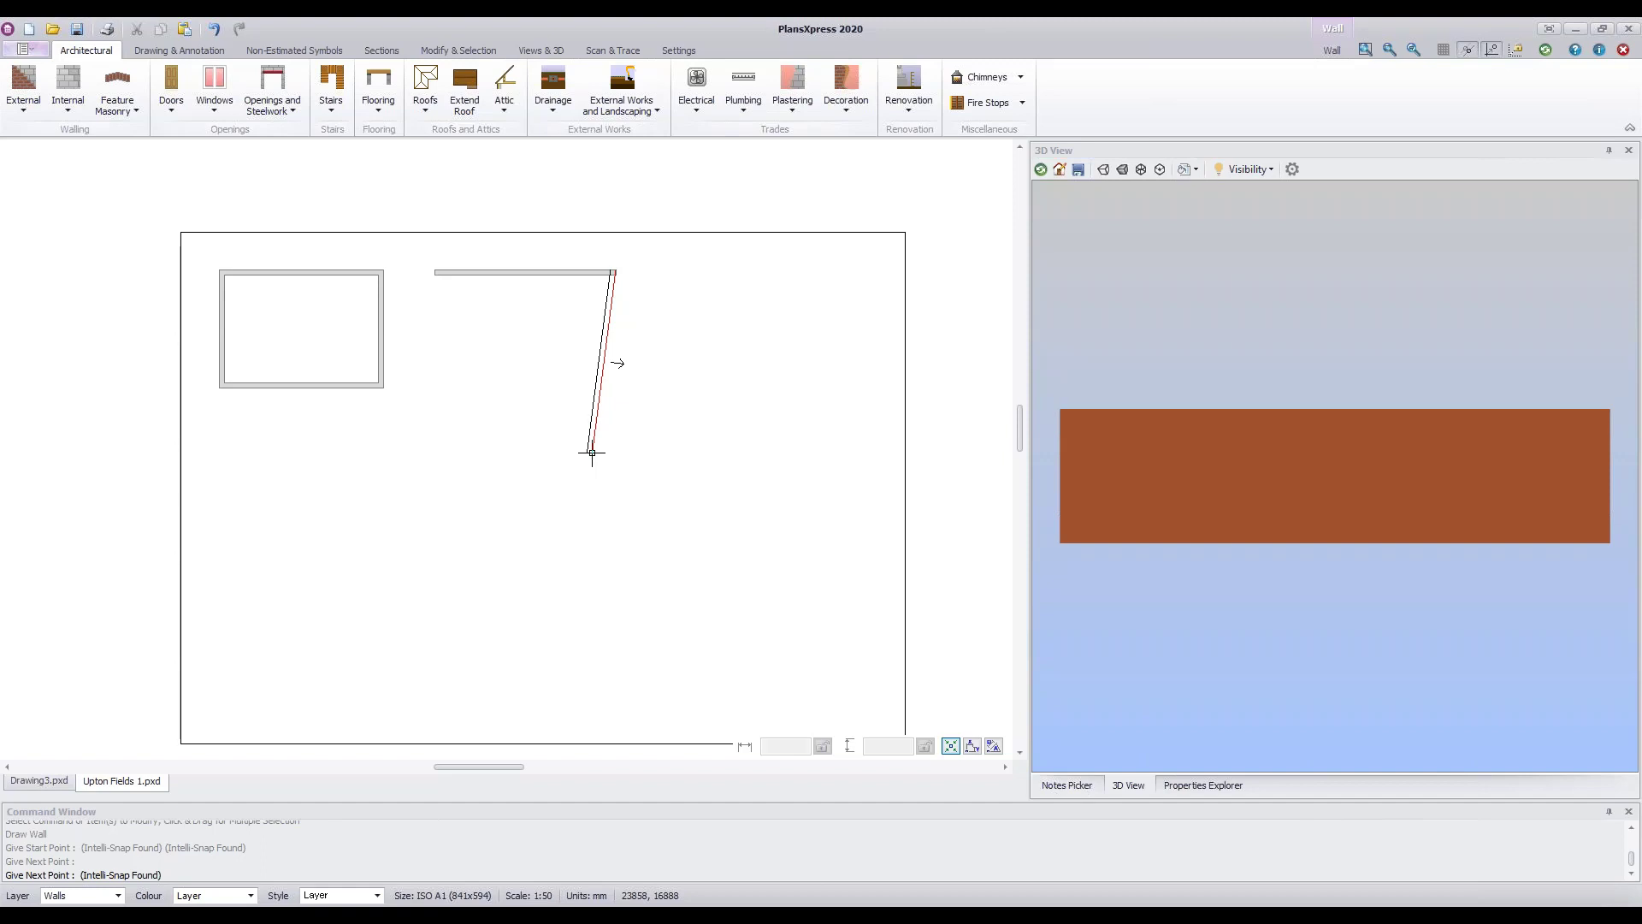
# - Draw the second outline's right-hand wall 8500 mm downward by free distance input, after trying a brick length of 40 bricks
pyautogui.press('d')
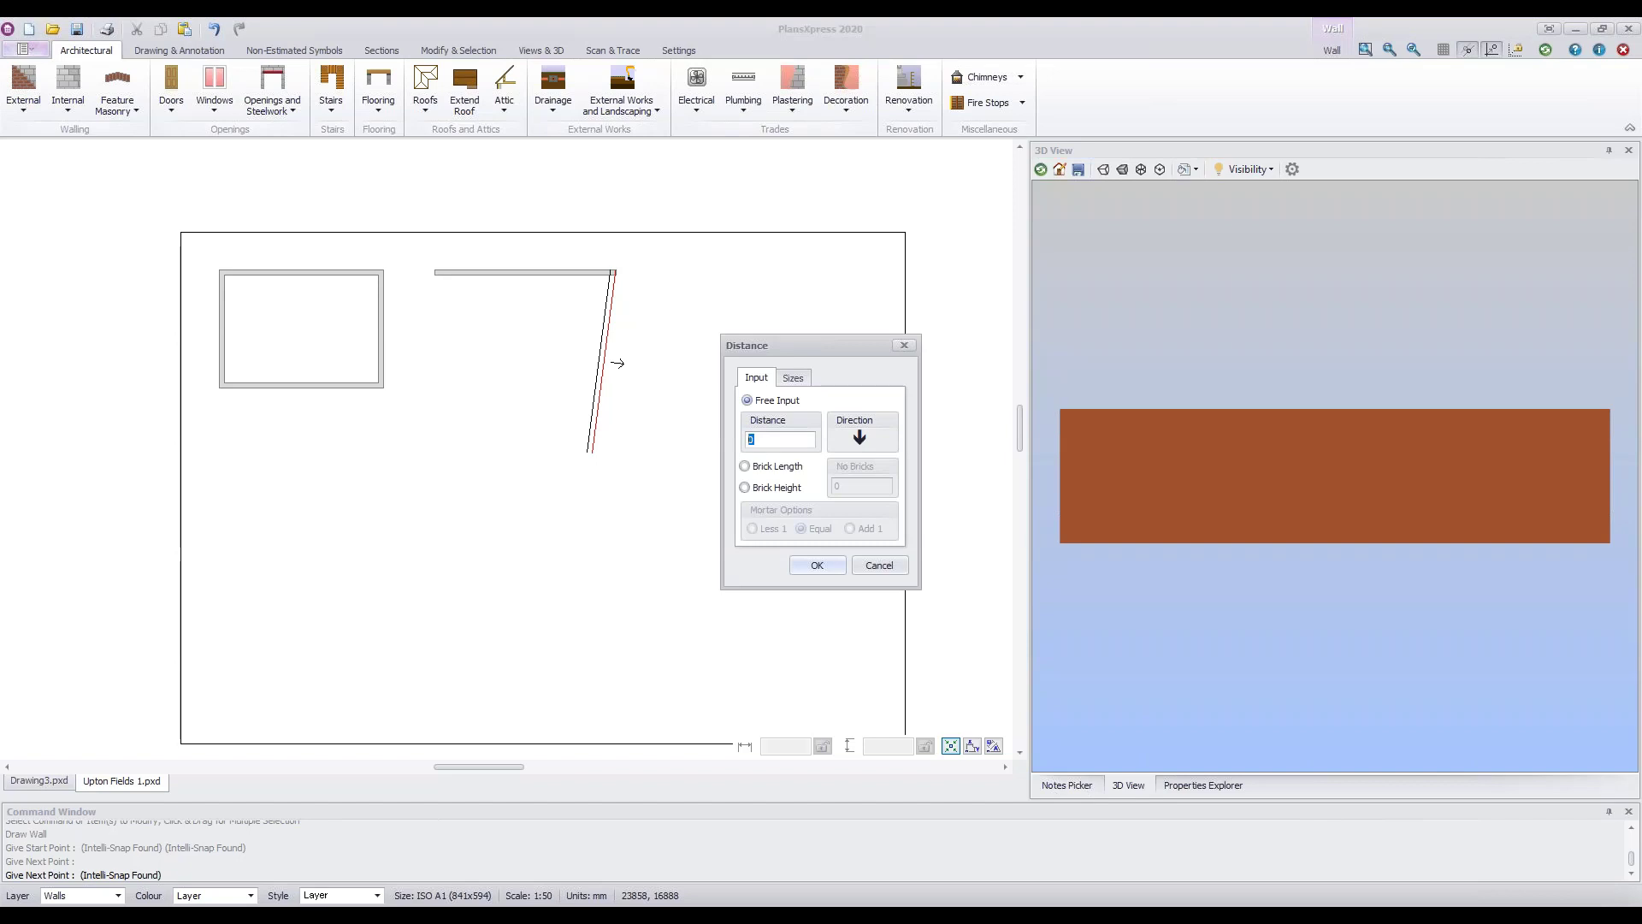
pyautogui.write('8500')
pyautogui.click(745, 467)
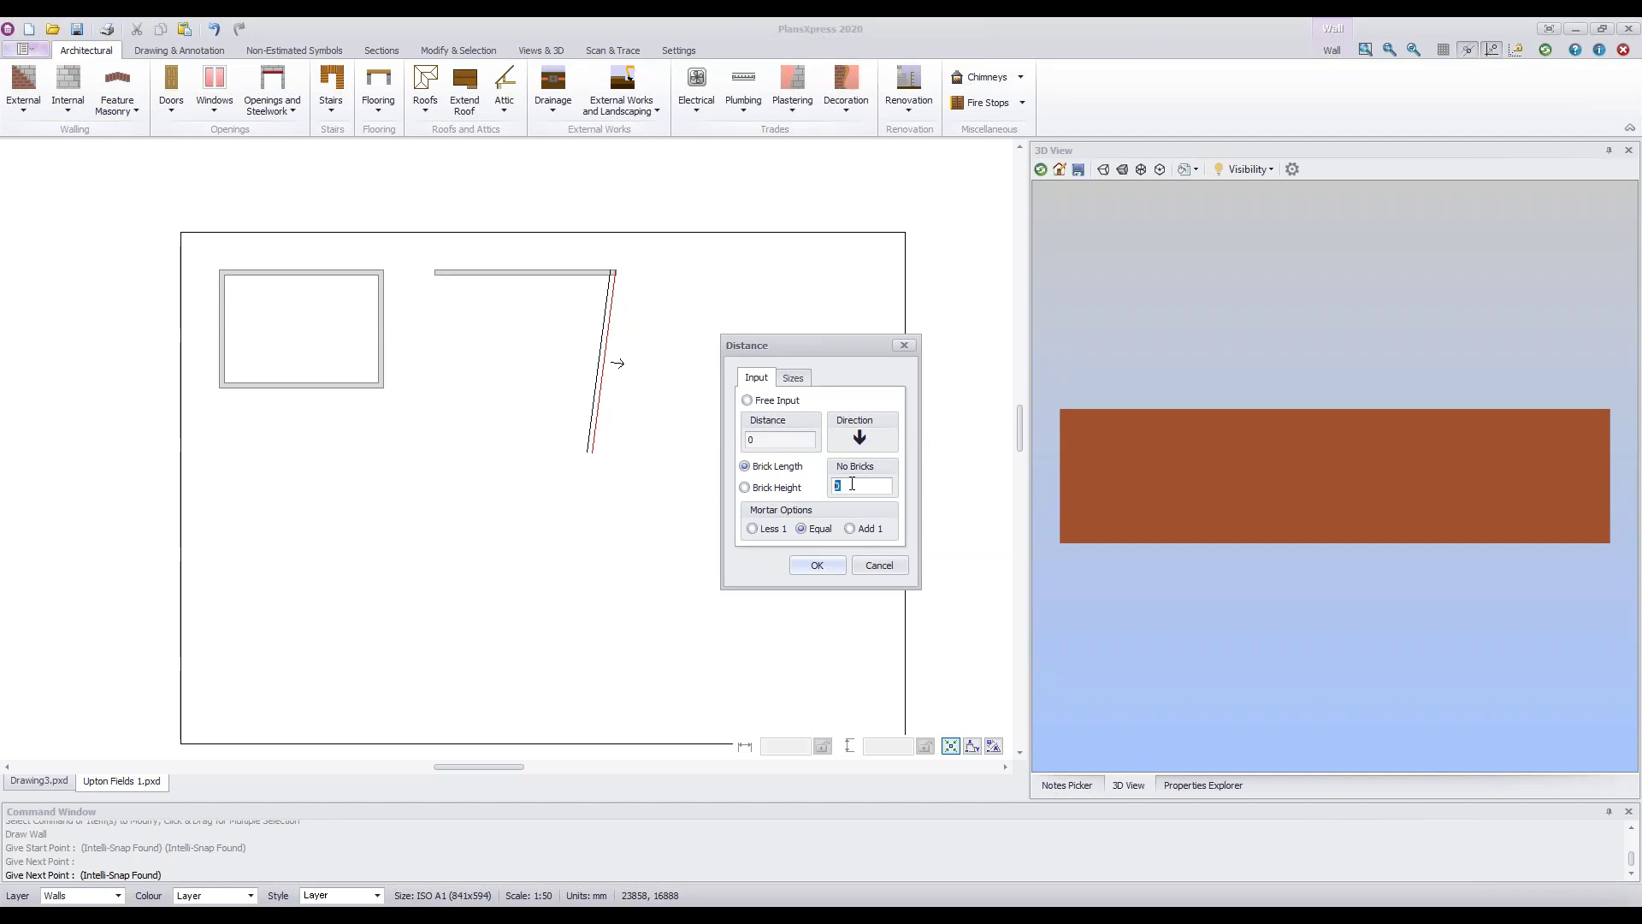
pyautogui.write('4')
pyautogui.press('BackSpace')
pyautogui.press('BackSpace')
pyautogui.write('40')
pyautogui.click(747, 400)
pyautogui.write('9000')
pyautogui.doubleClick(784, 440)
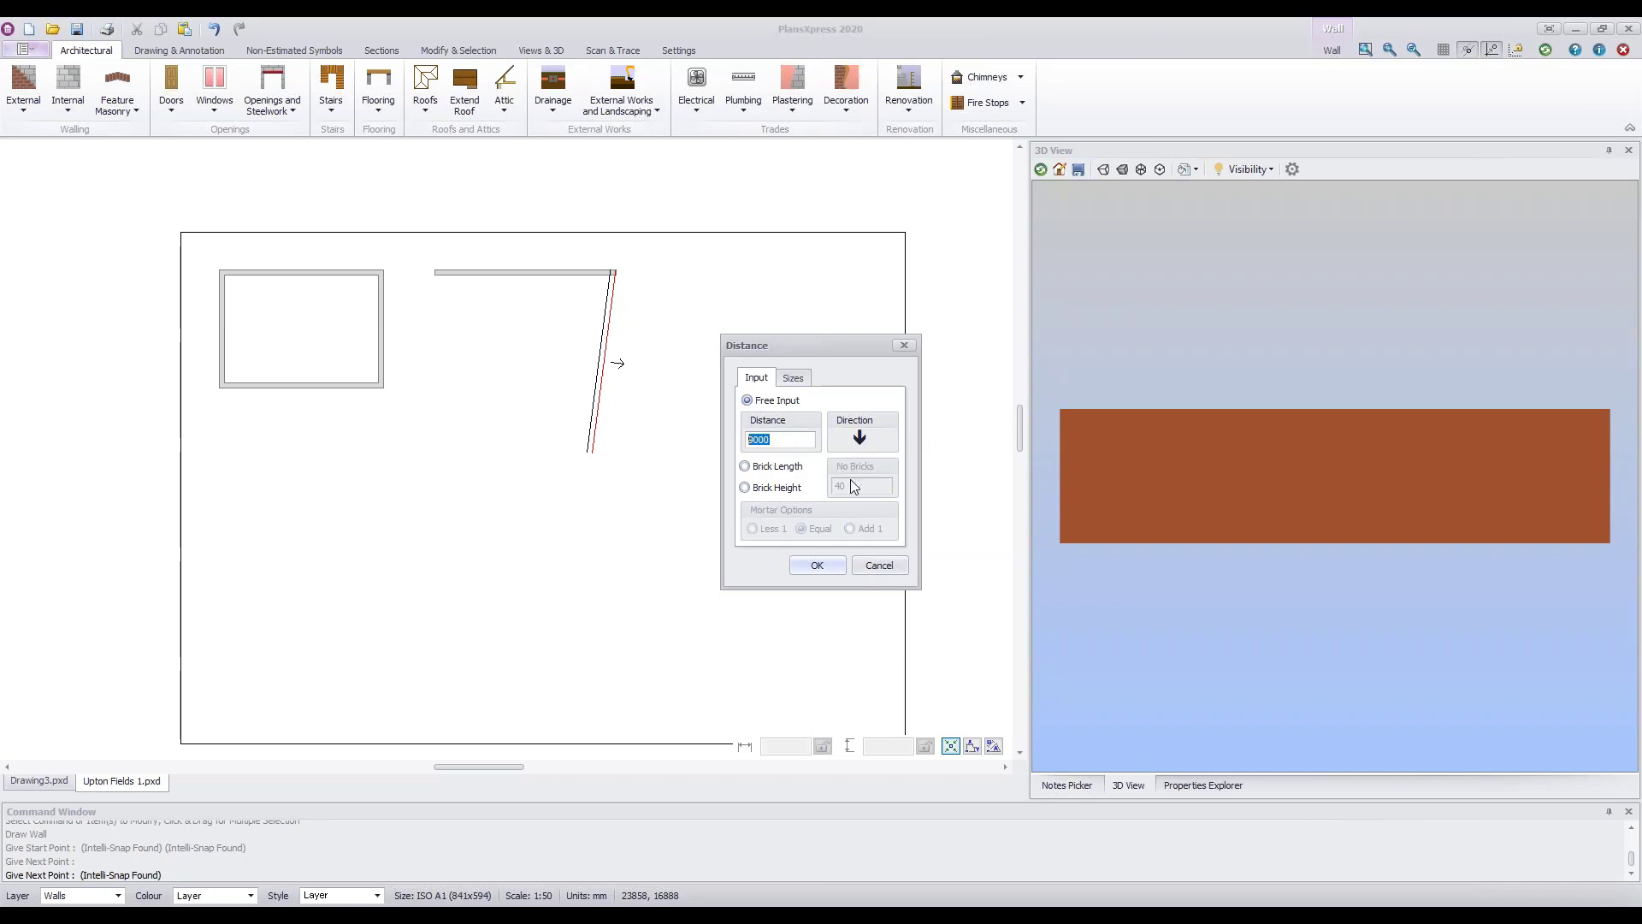
pyautogui.write('8500')
pyautogui.click(817, 565)
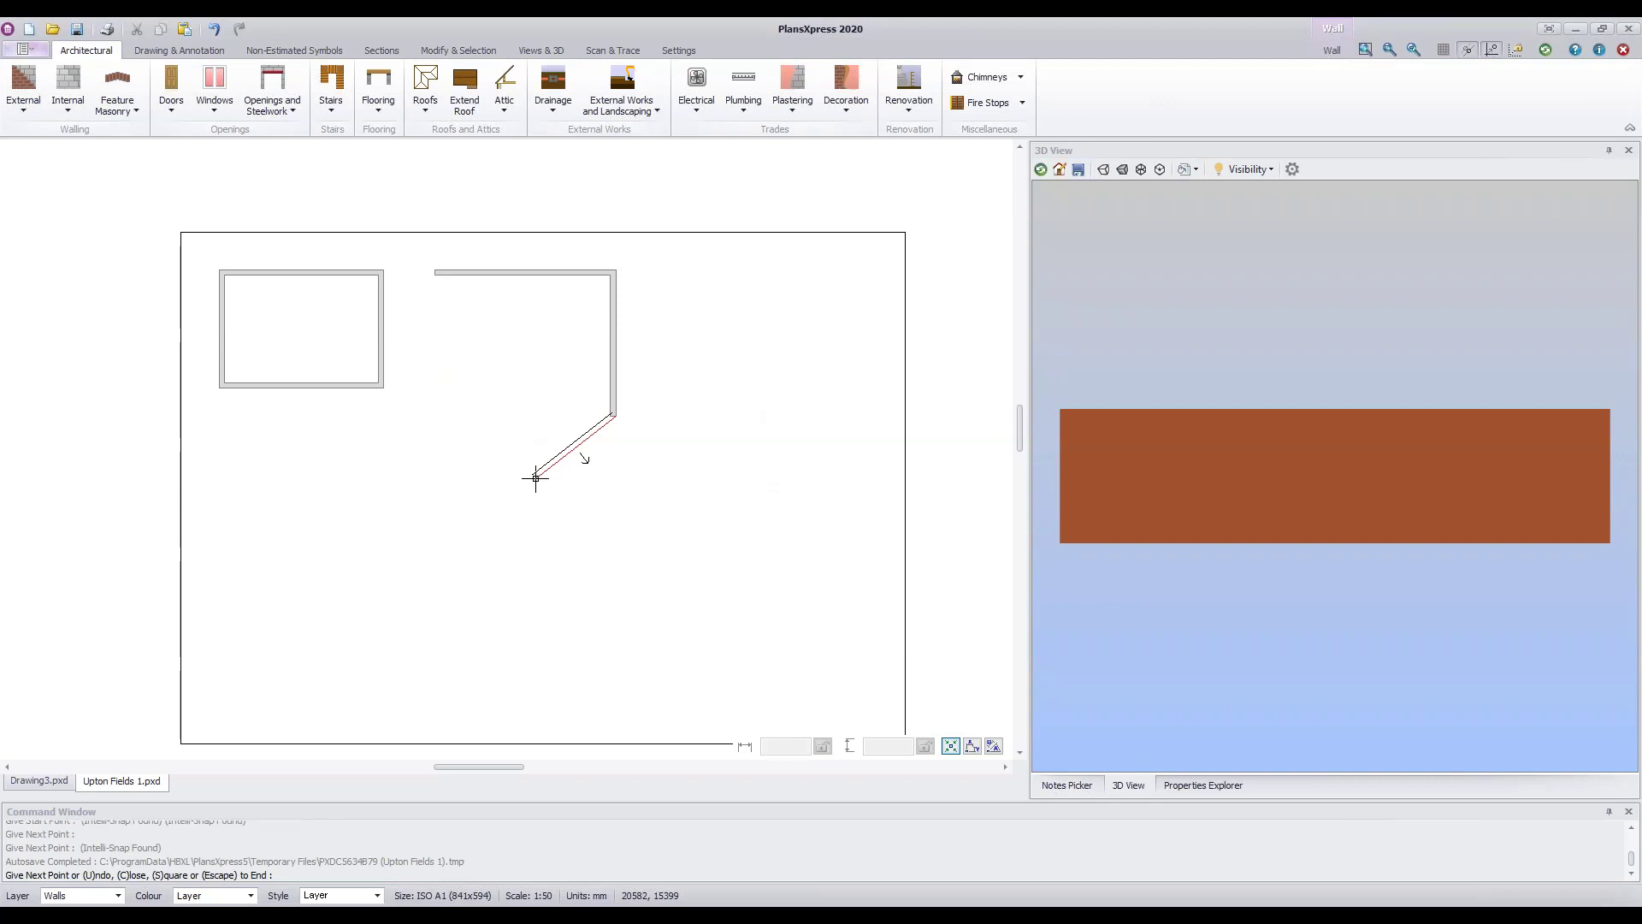
# - Draw the second outline's lower wall 10500 mm to the left and close the outline back to its start point
pyautogui.press('space')
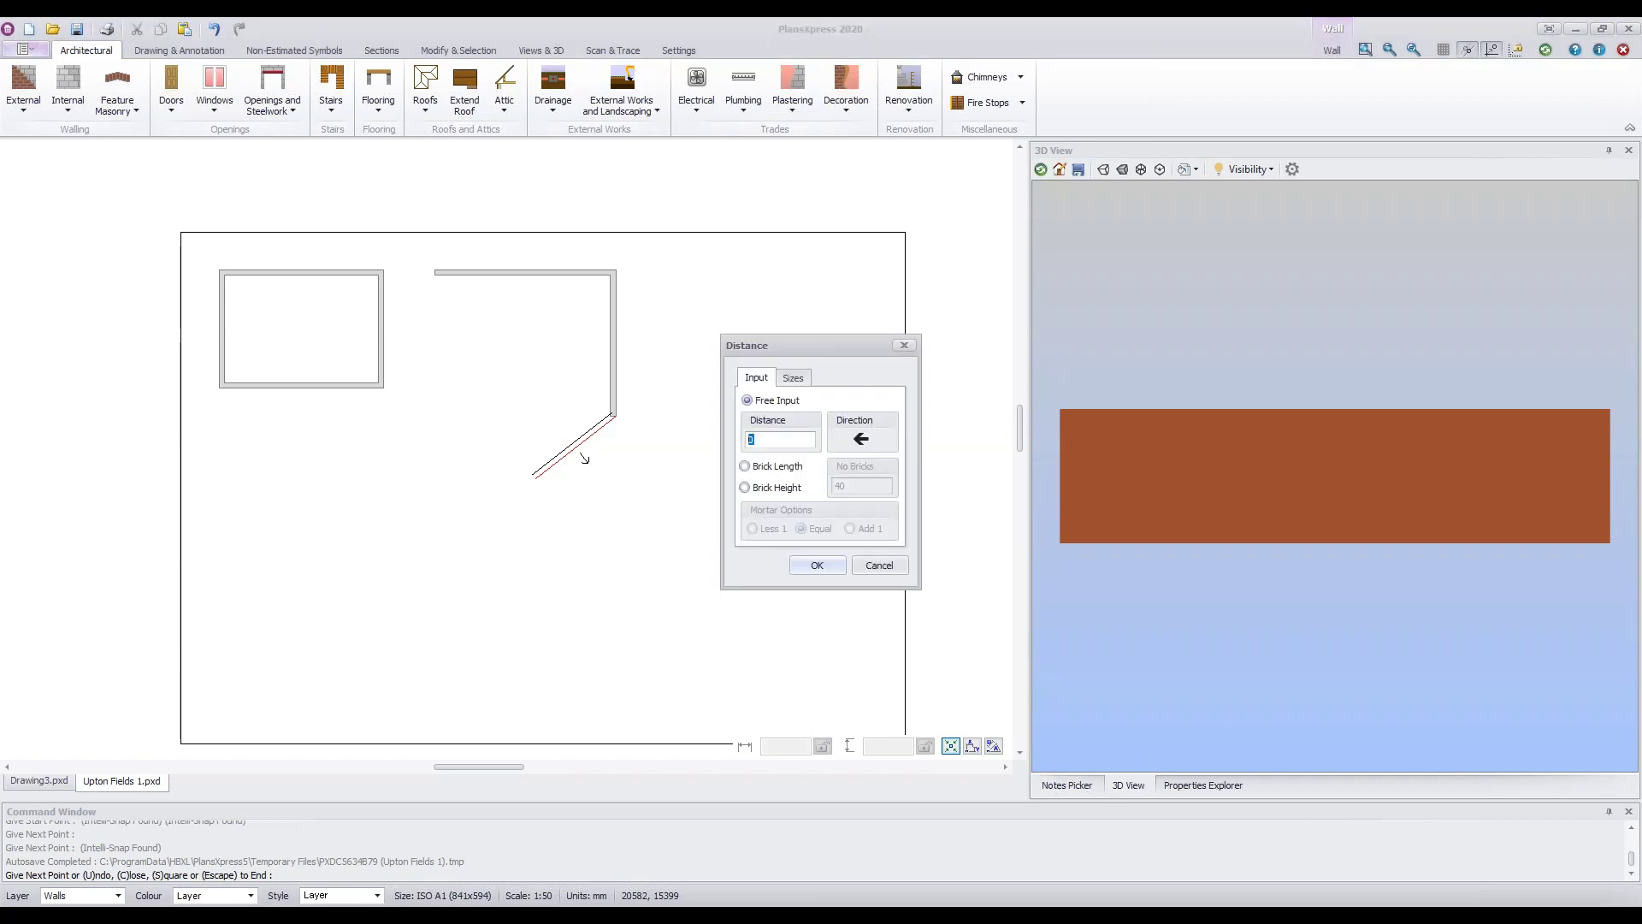
pyautogui.write('10500')
pyautogui.press('Return')
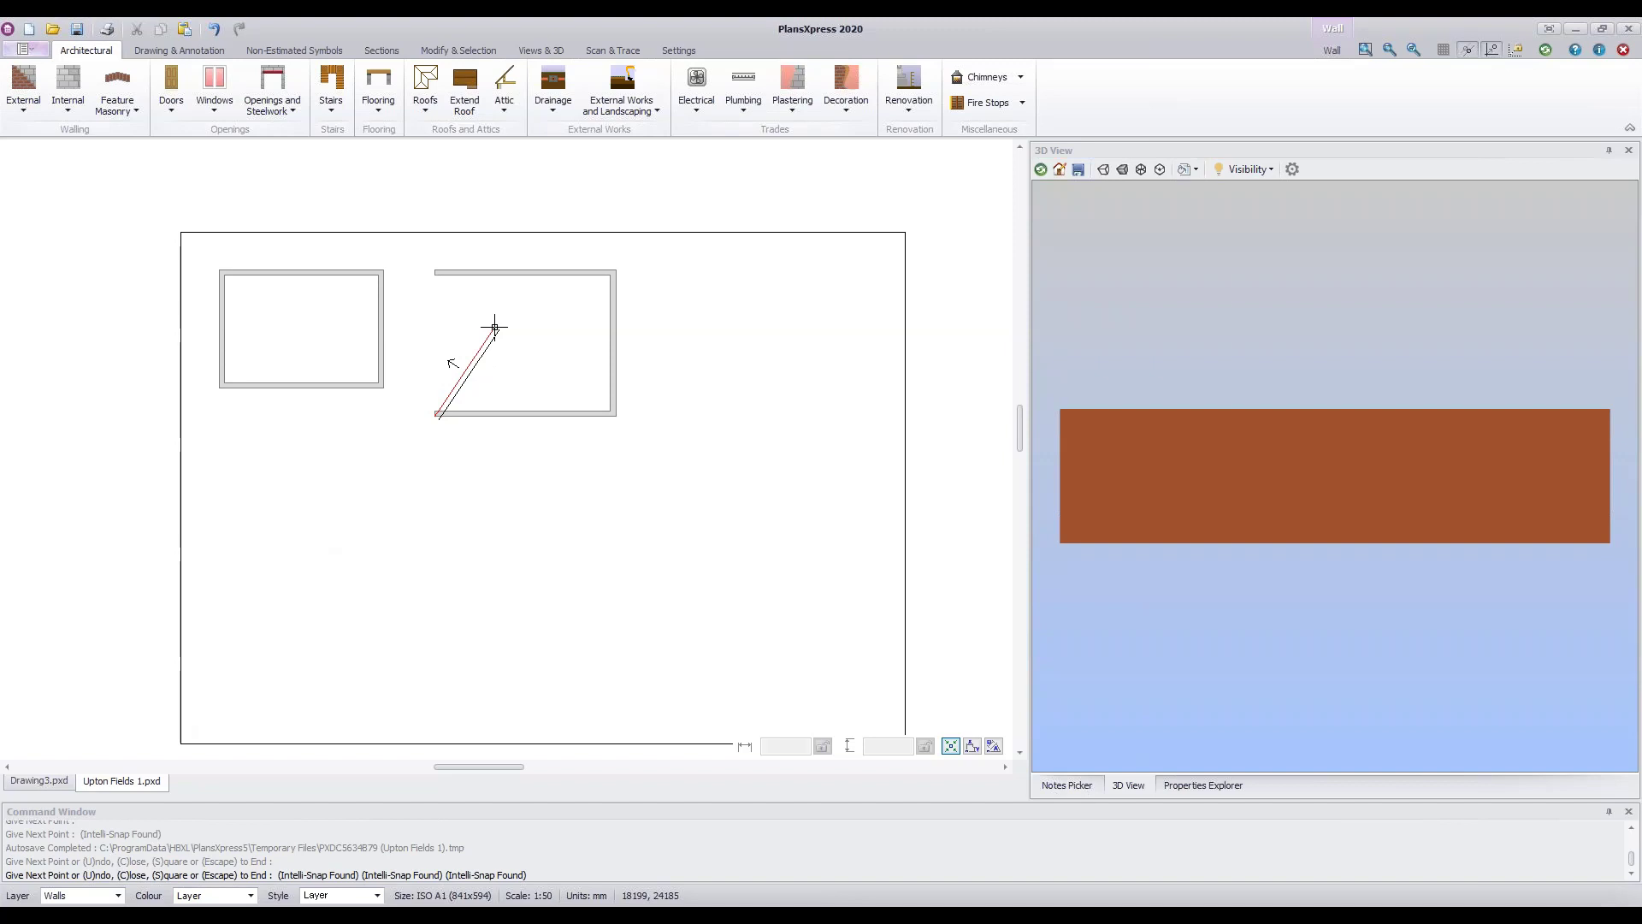
pyautogui.press('c')
pyautogui.press('Escape')
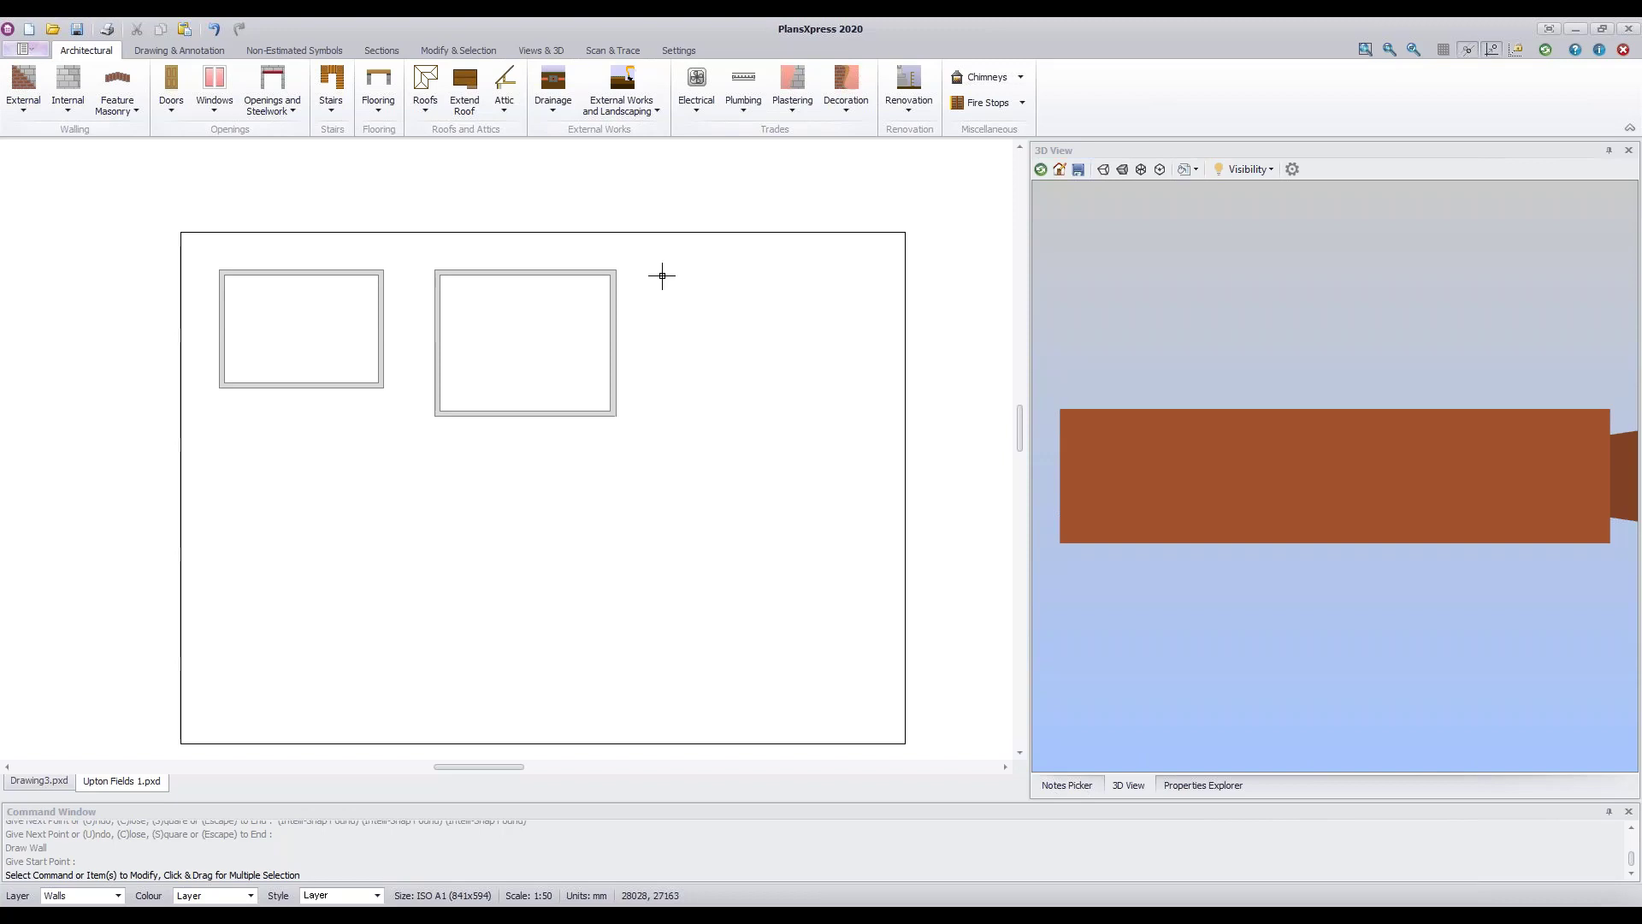
pyautogui.press('Escape')
pyautogui.press('Escape')
pyautogui.press('Return')
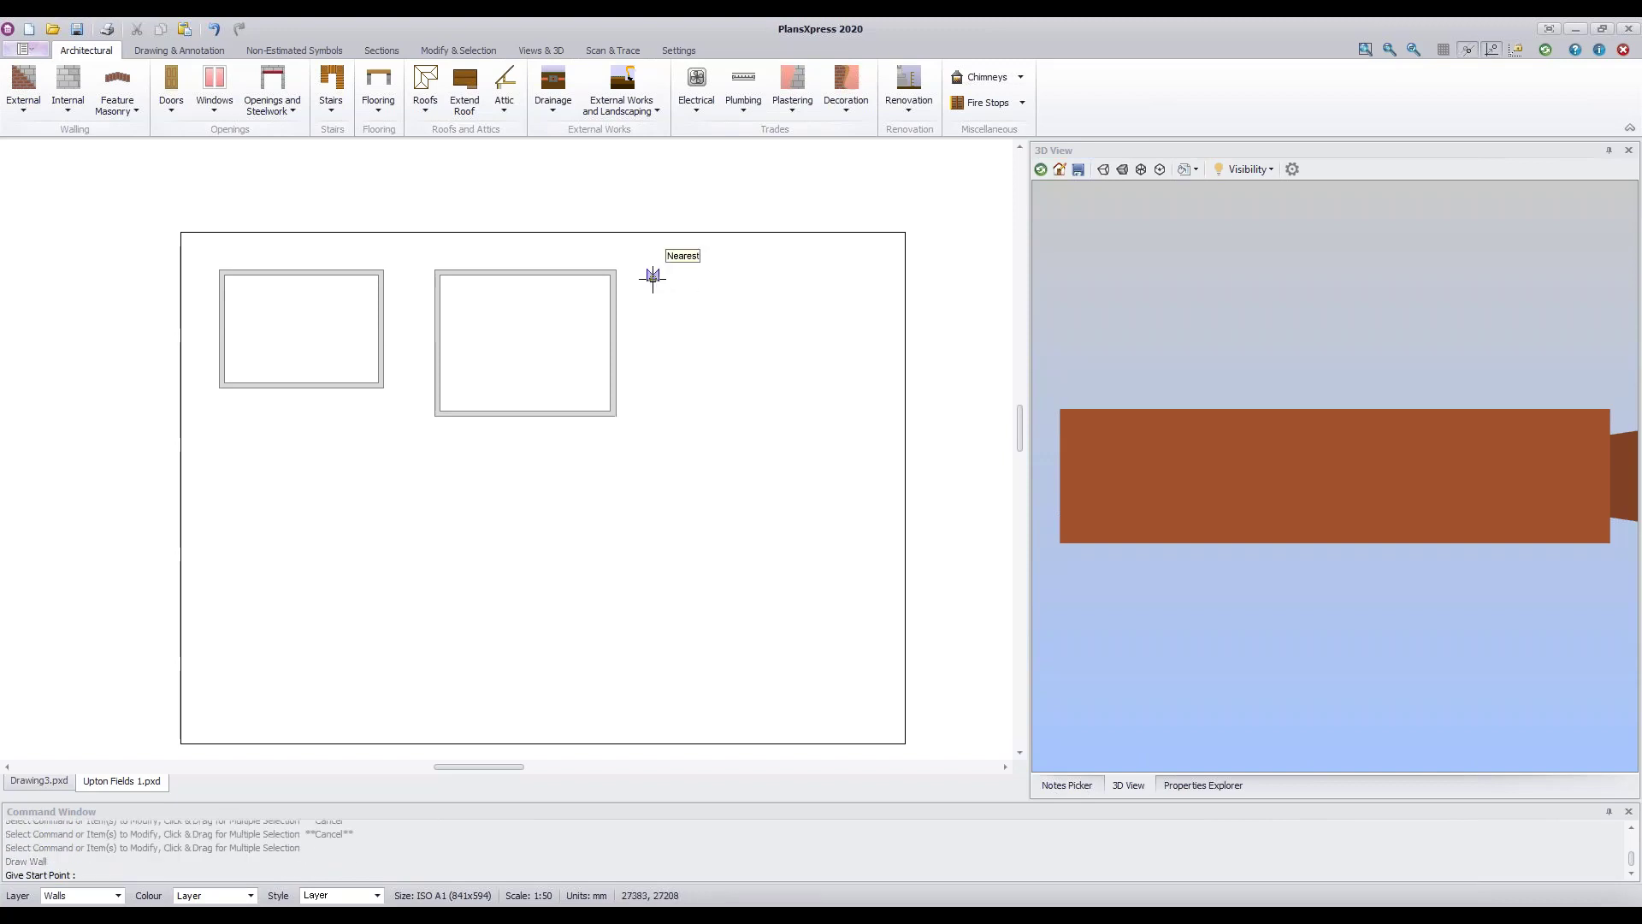
pyautogui.click(652, 277)
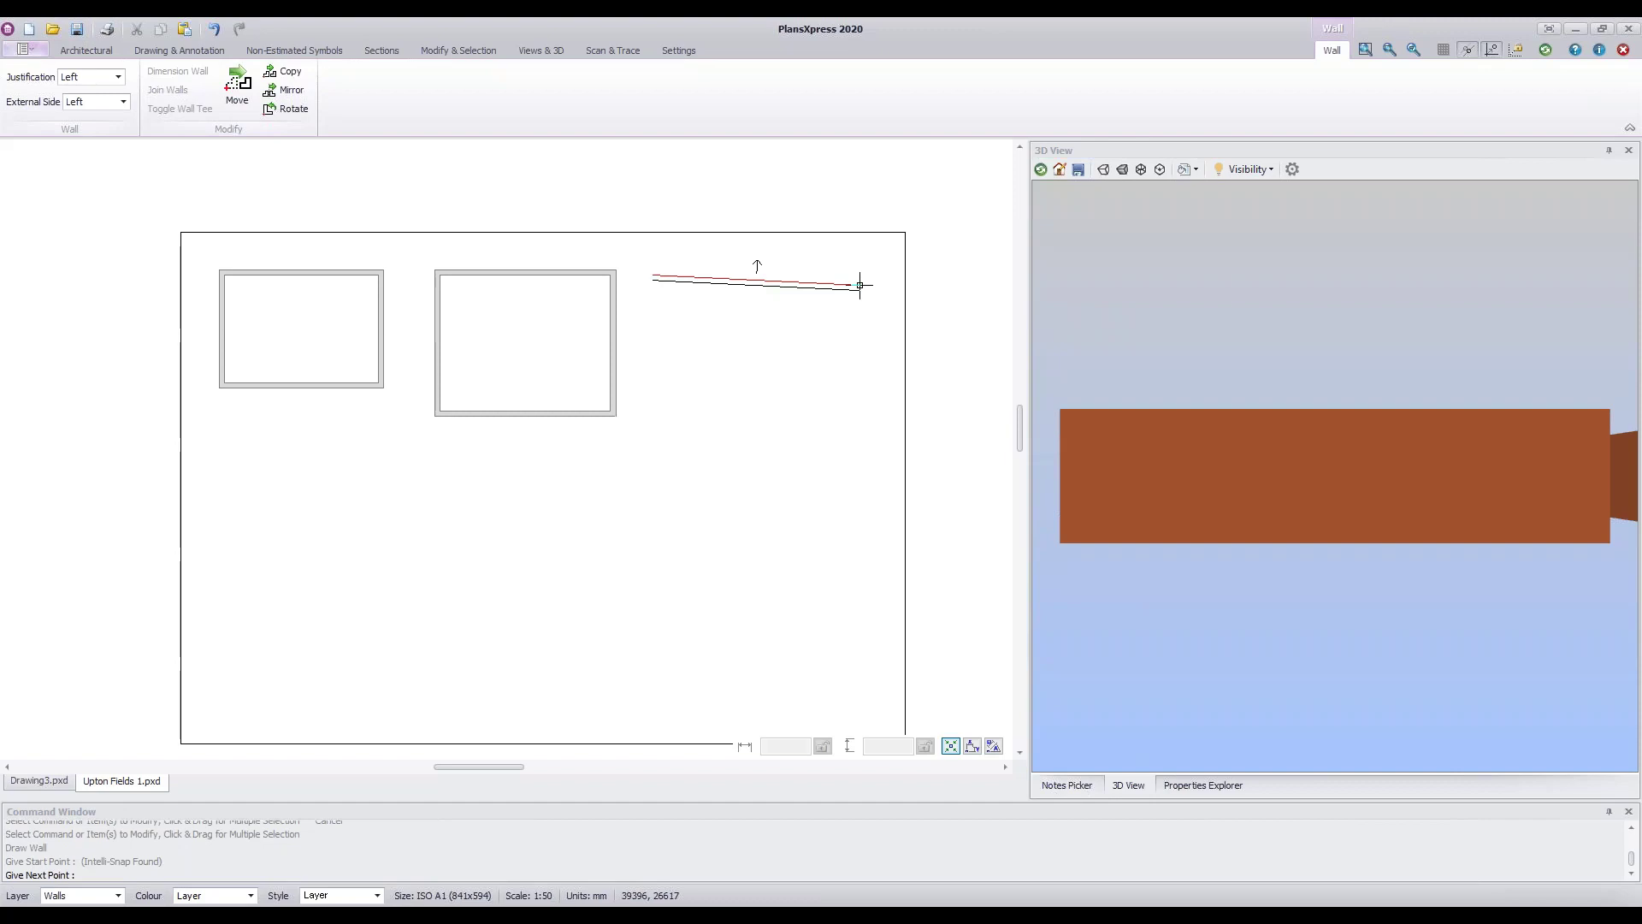
pyautogui.rightClick(860, 284)
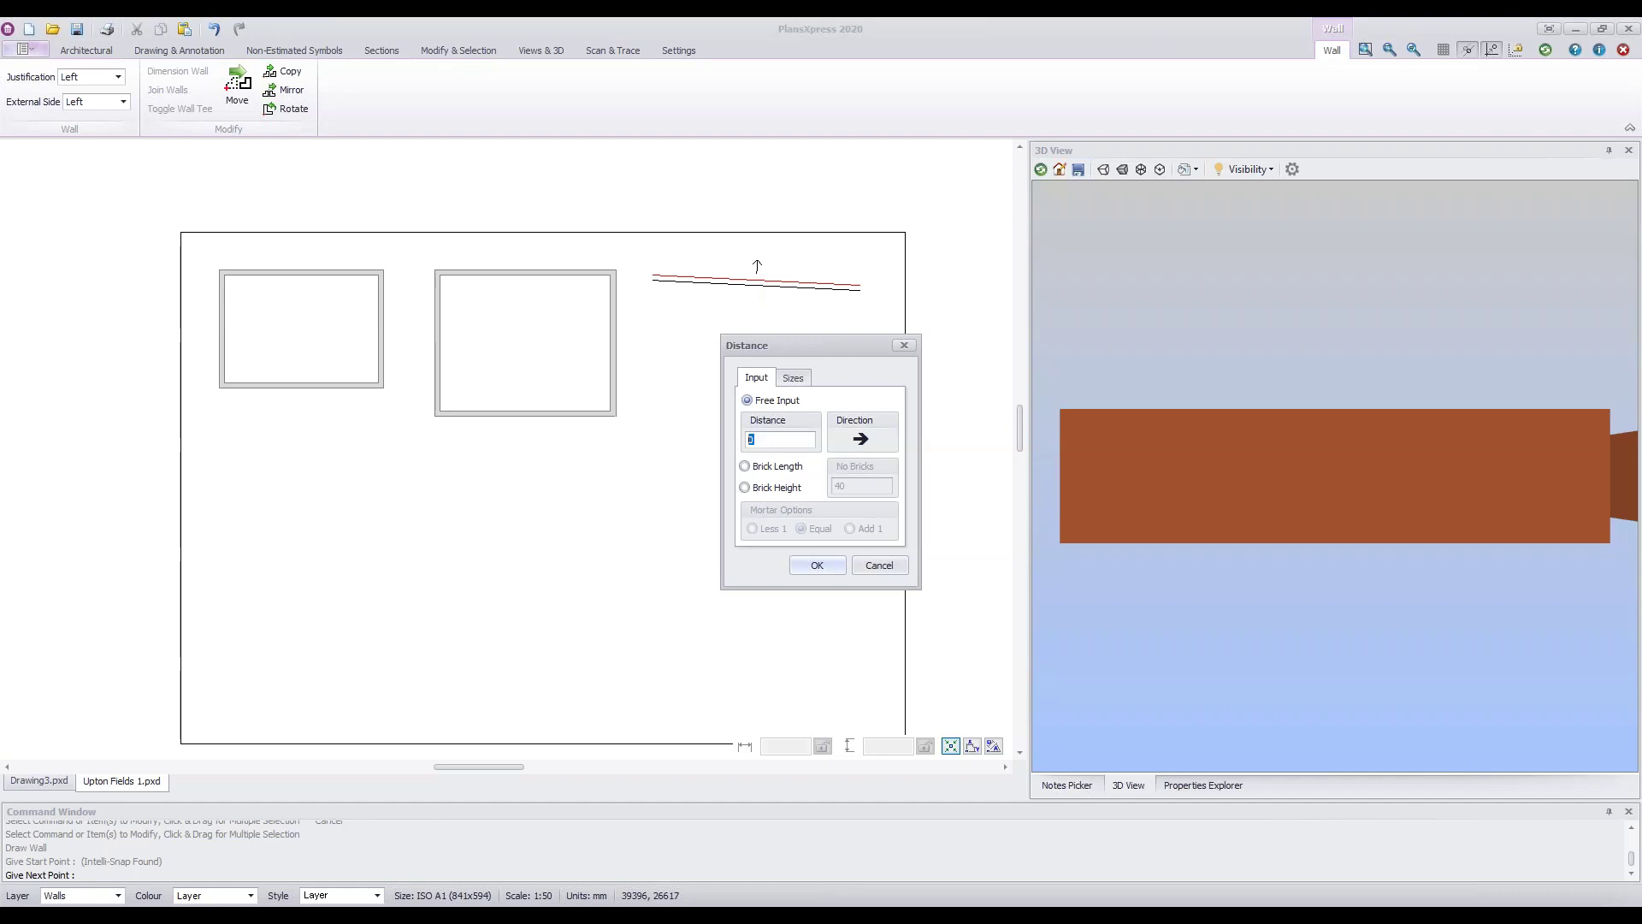
pyautogui.click(890, 567)
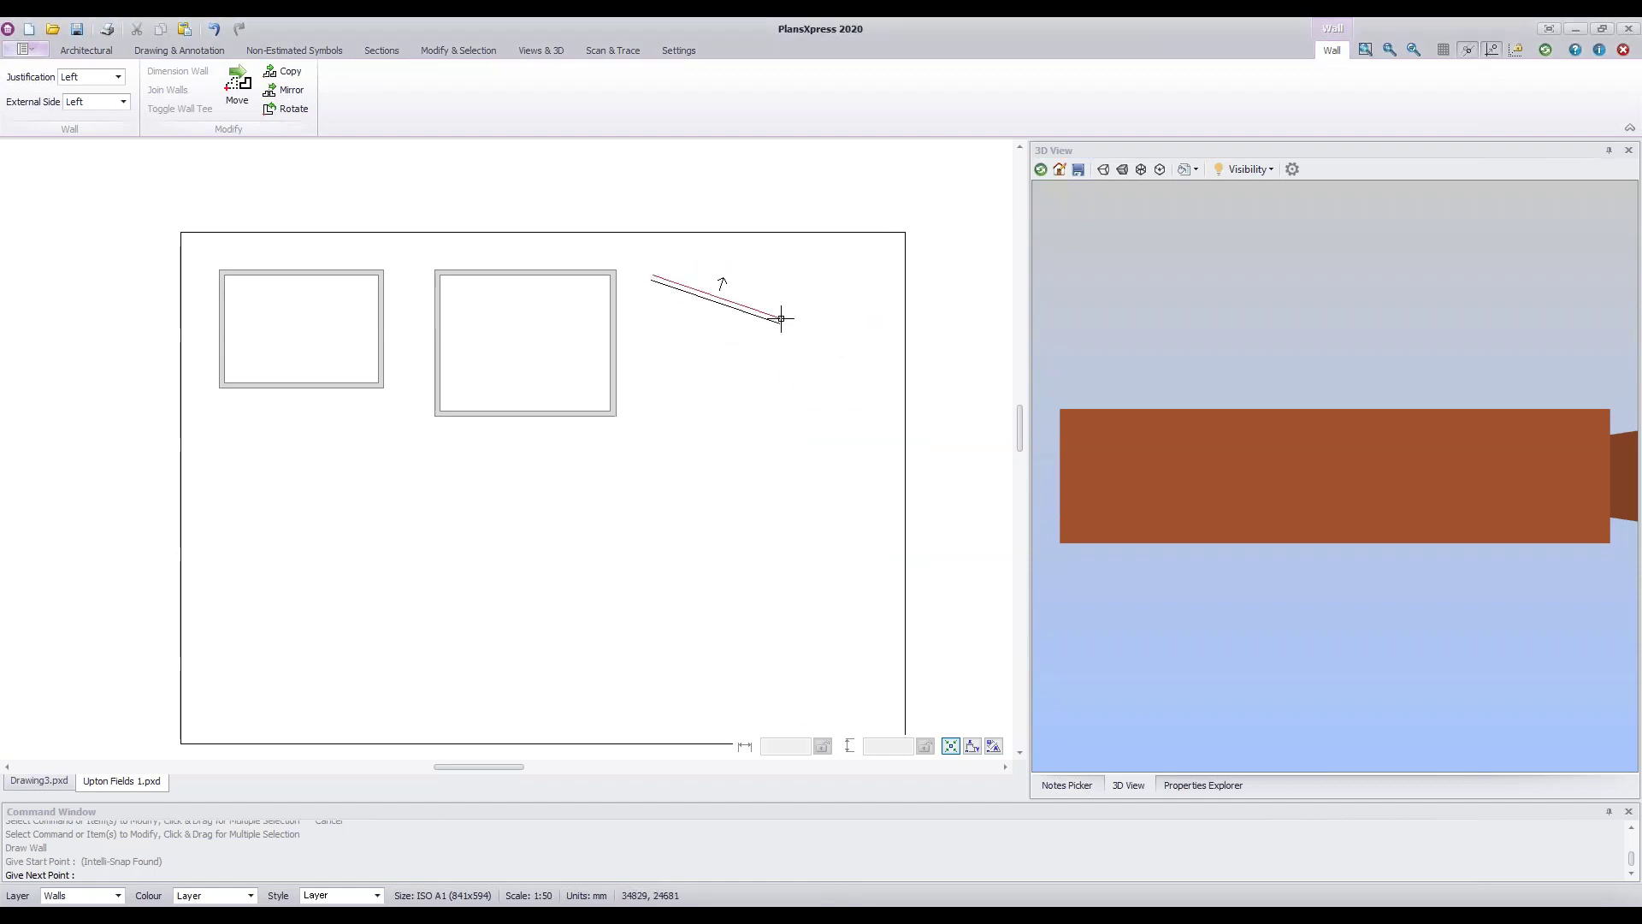
pyautogui.press('Escape')
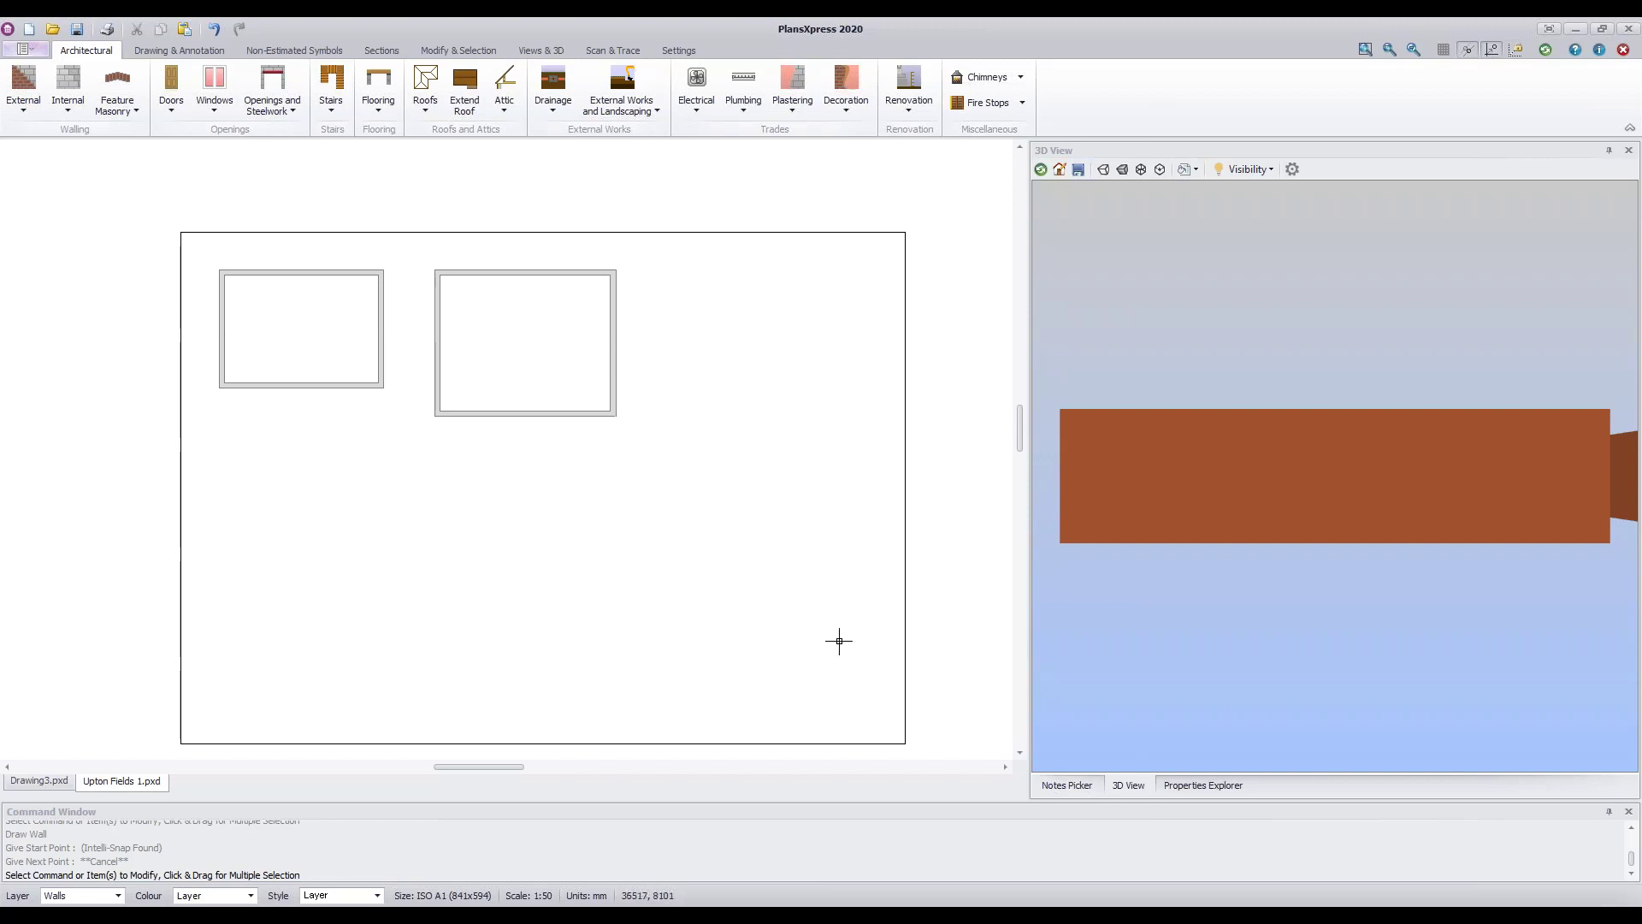
pyautogui.press('Escape')
# - Draw the right-hand external wall of a third outline in the sheet's lower-right area, 8000 mm upward
pyautogui.press('Return')
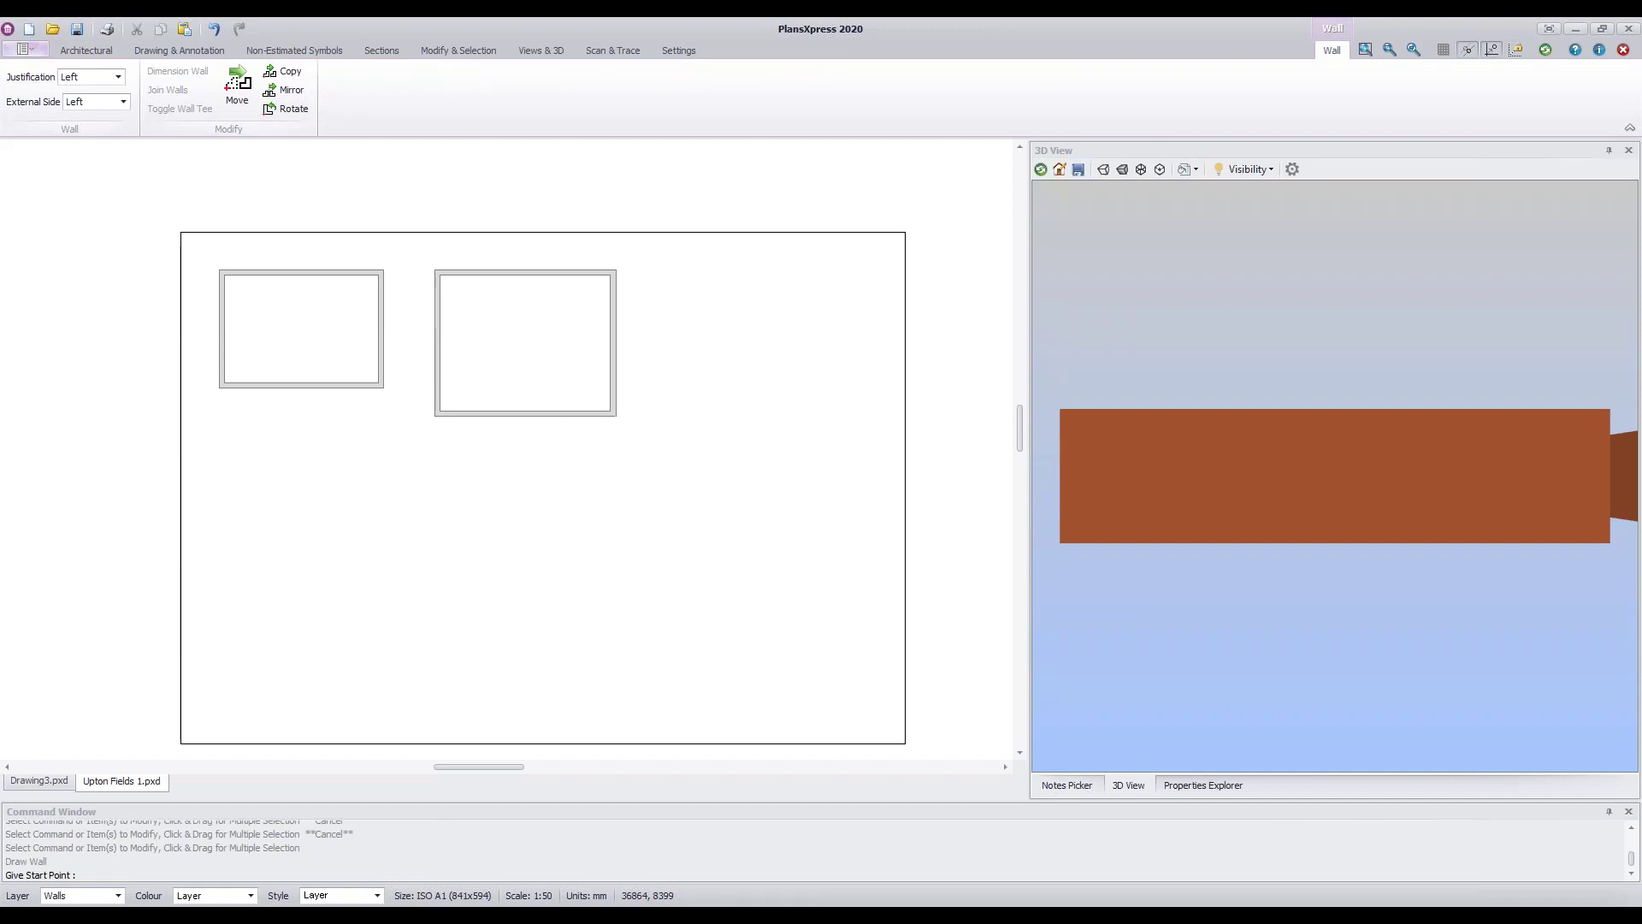
pyautogui.click(861, 688)
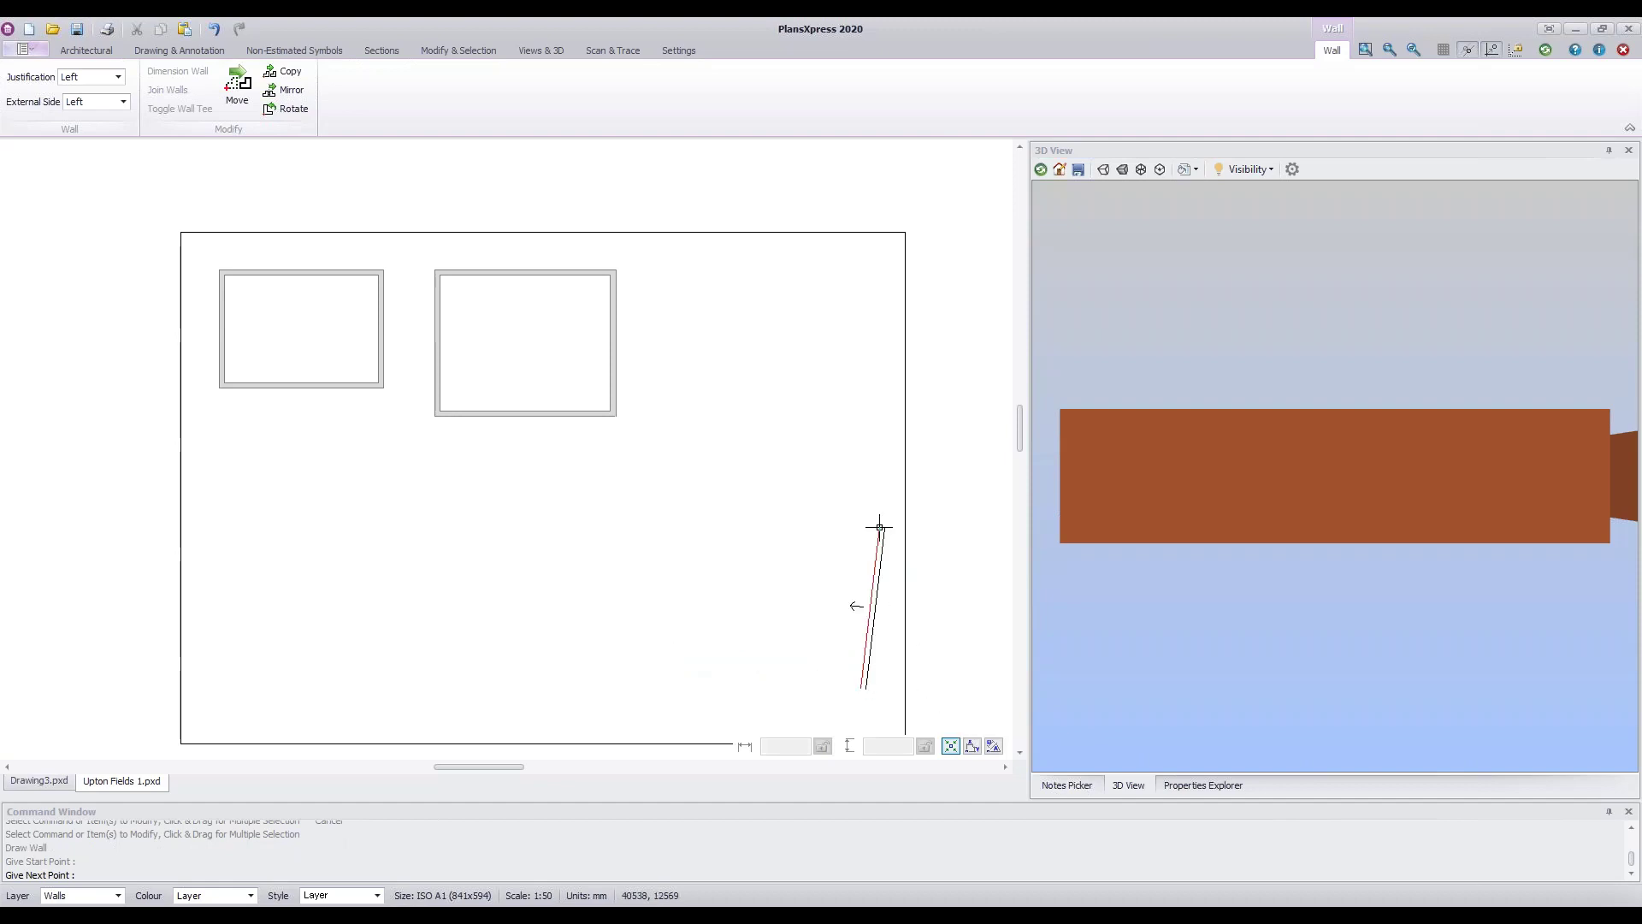
pyautogui.press('d')
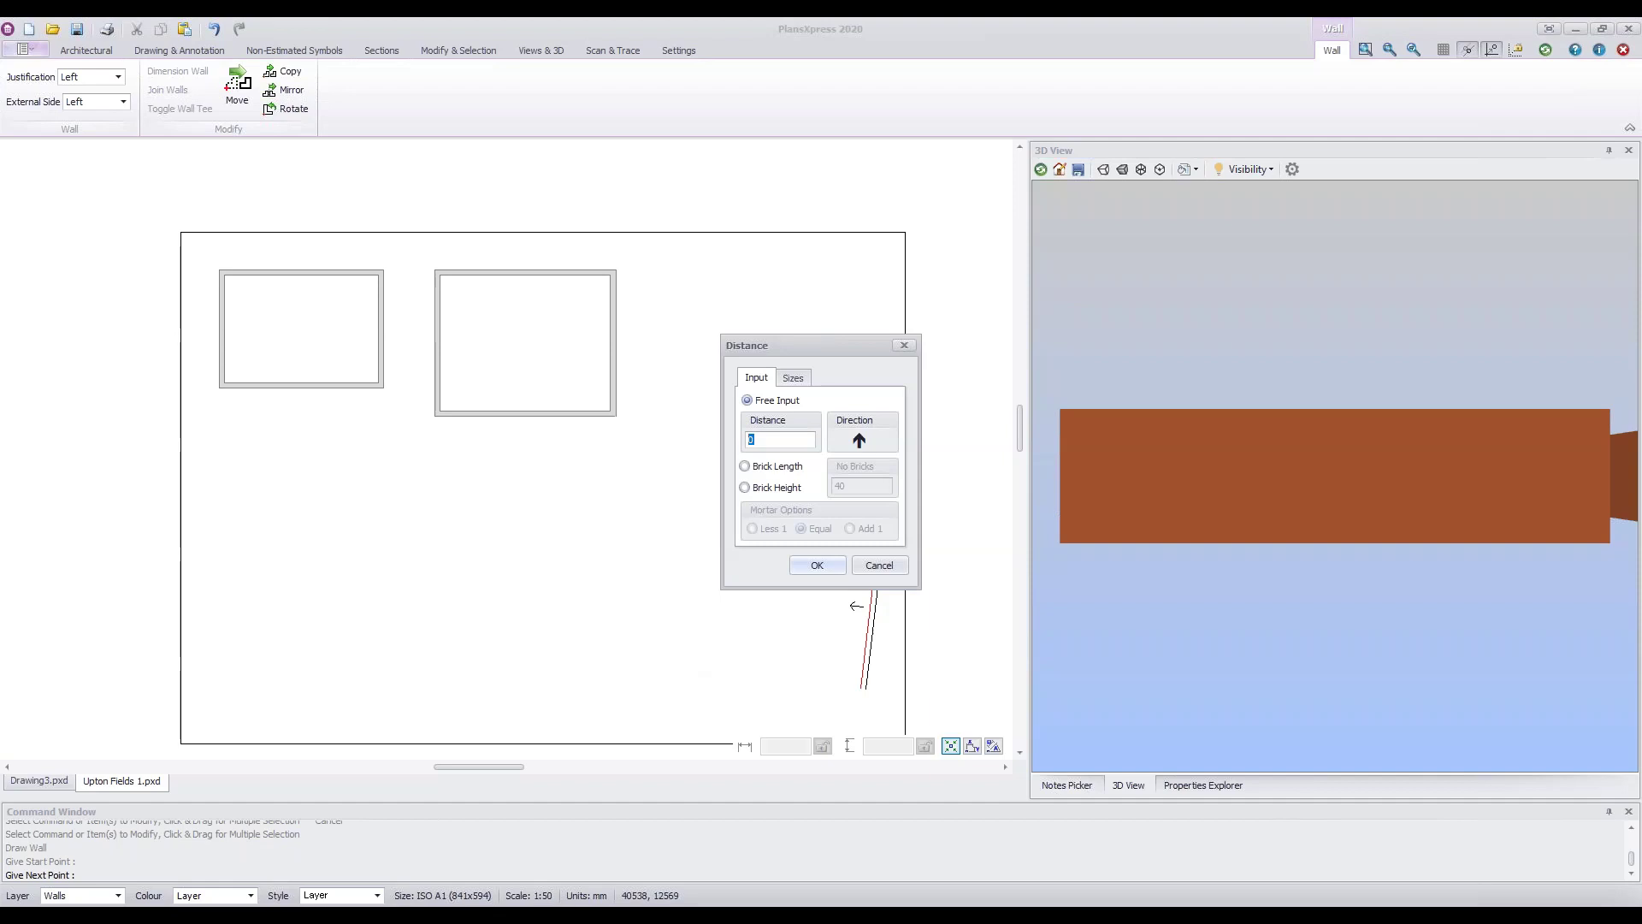
pyautogui.write('8000')
pyautogui.press('Return')
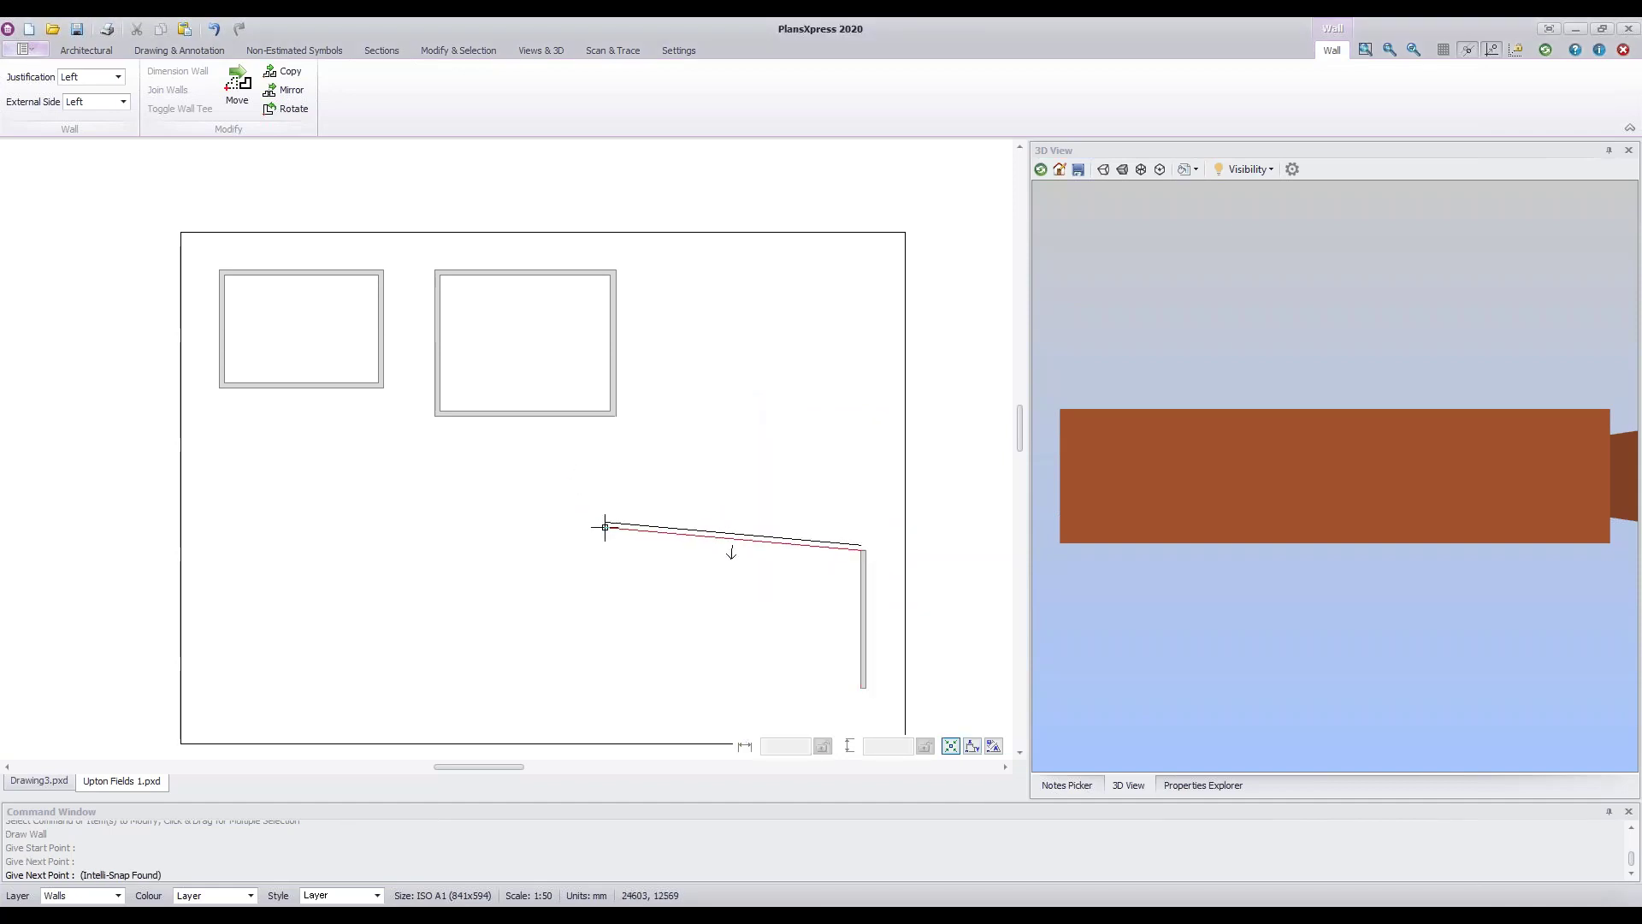
# - Draw the third outline's upper wall 10000 mm to the left and complete the rectangle with the Square option
pyautogui.rightClick(605, 527)
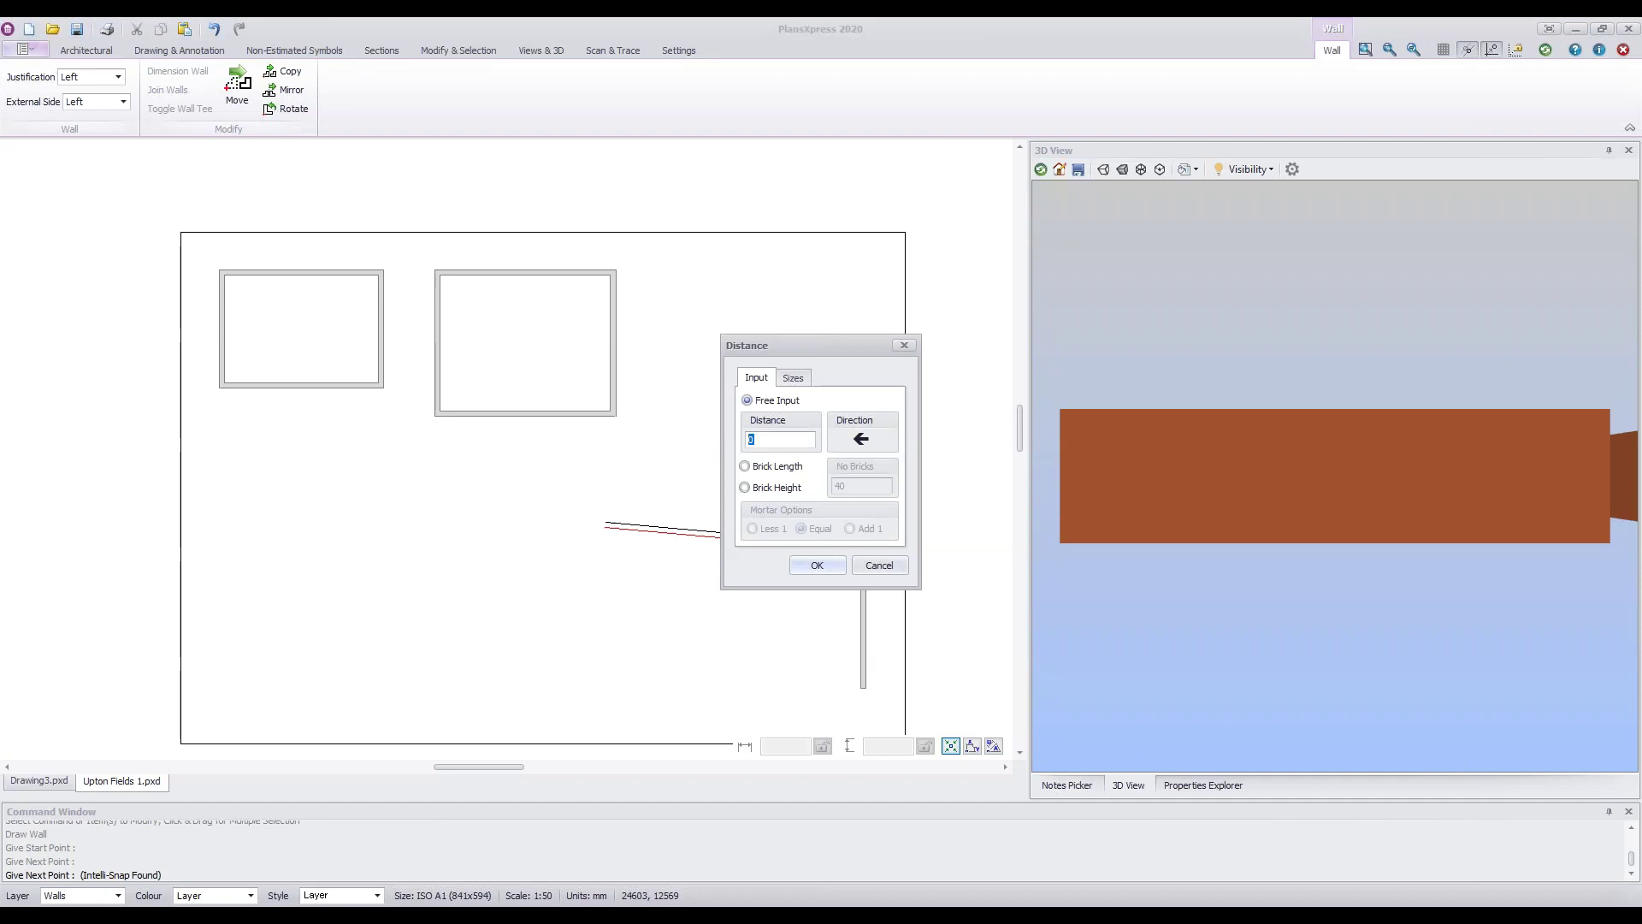
pyautogui.write('10000')
pyautogui.press('Return')
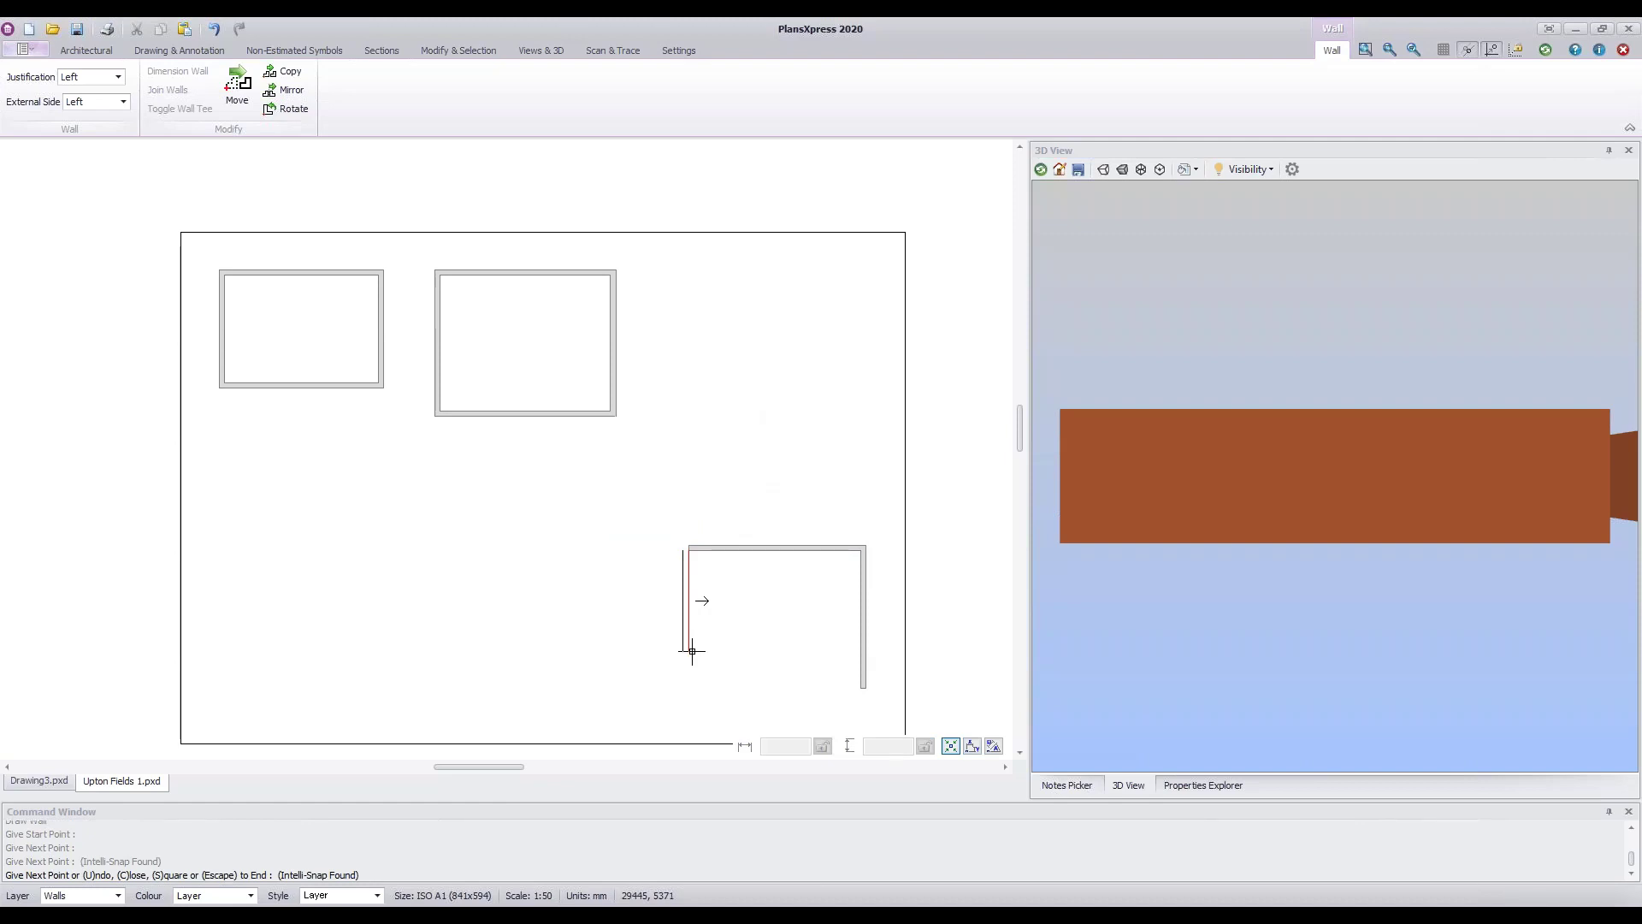
pyautogui.press('s')
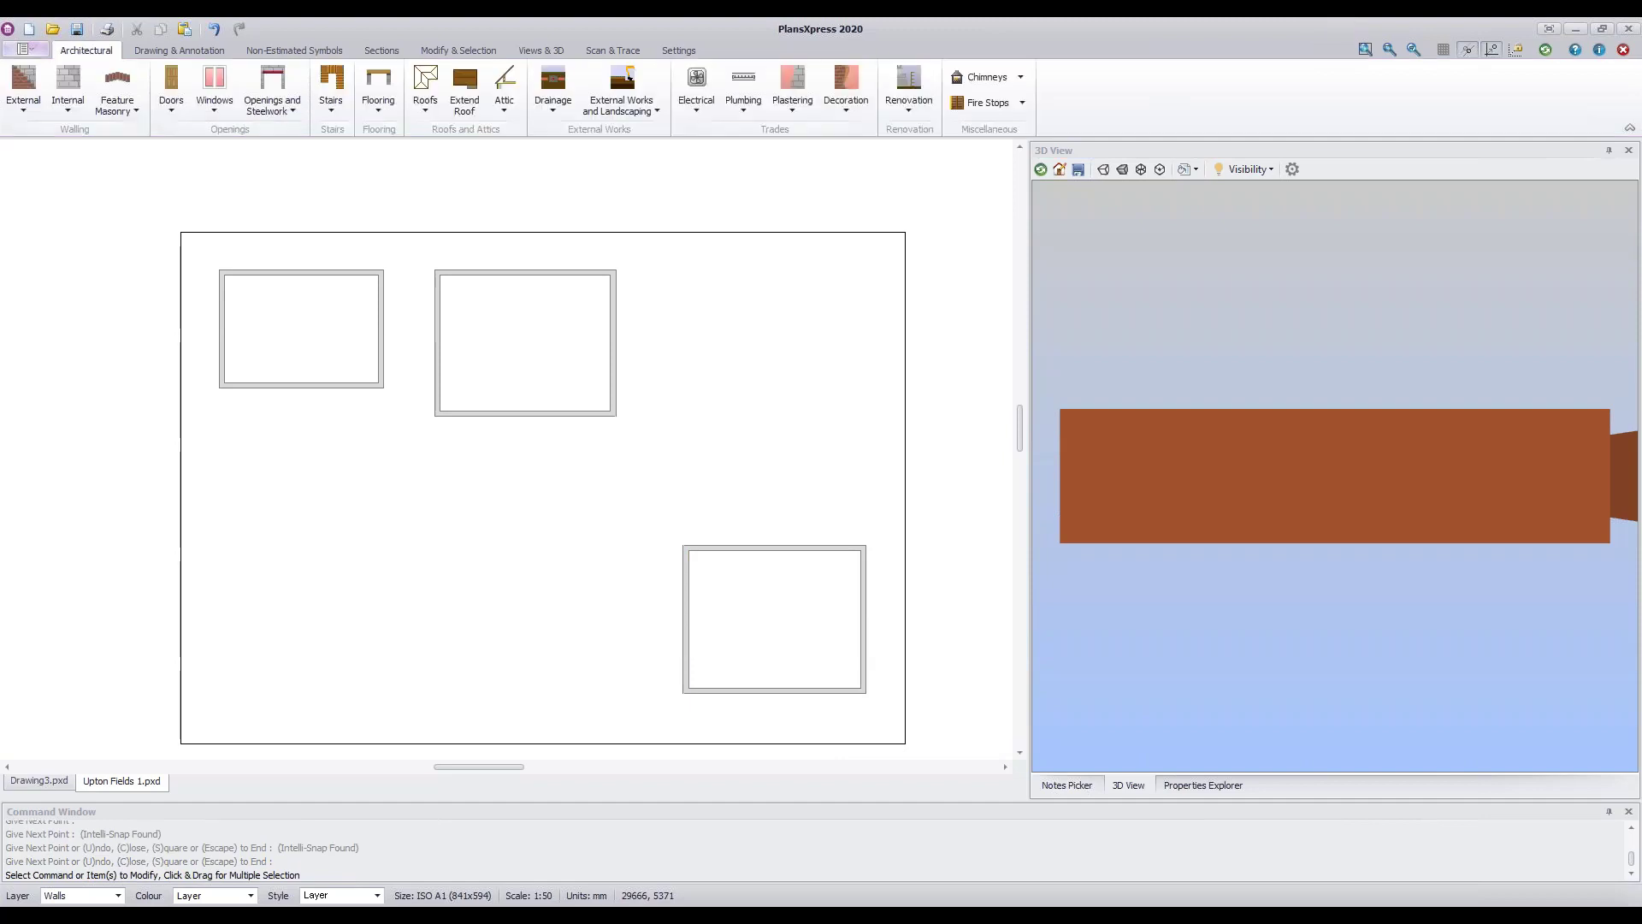
# - Undo and redo the Square completion of the third outline, trying both operations twice
pyautogui.moveTo(687, 513)
pyautogui.click(215, 31)
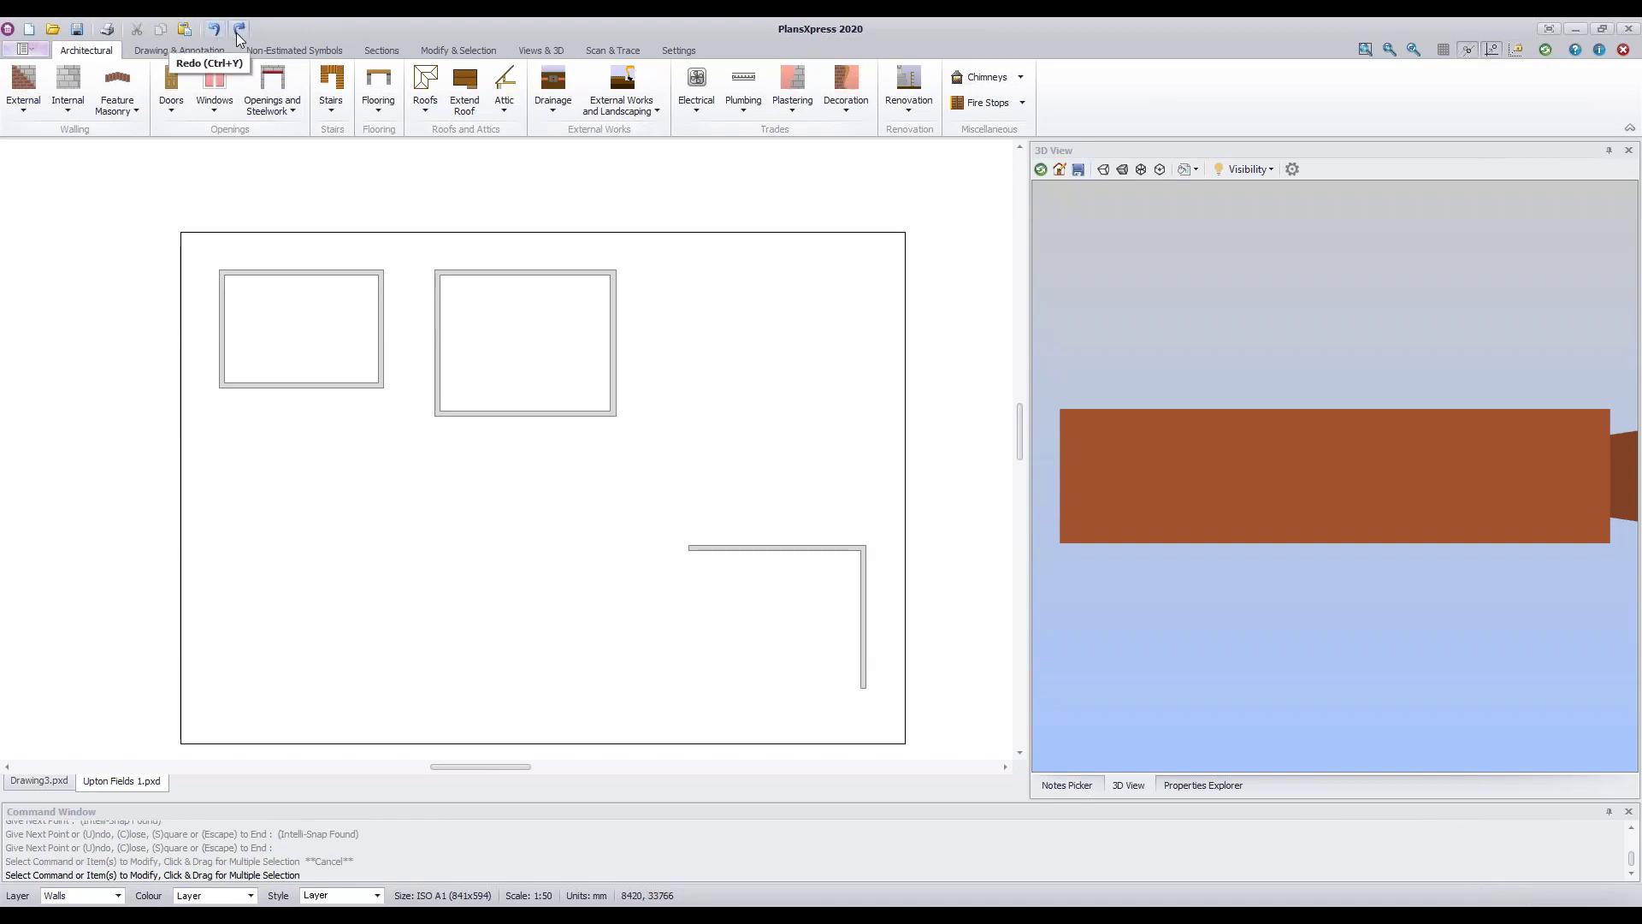
pyautogui.click(238, 32)
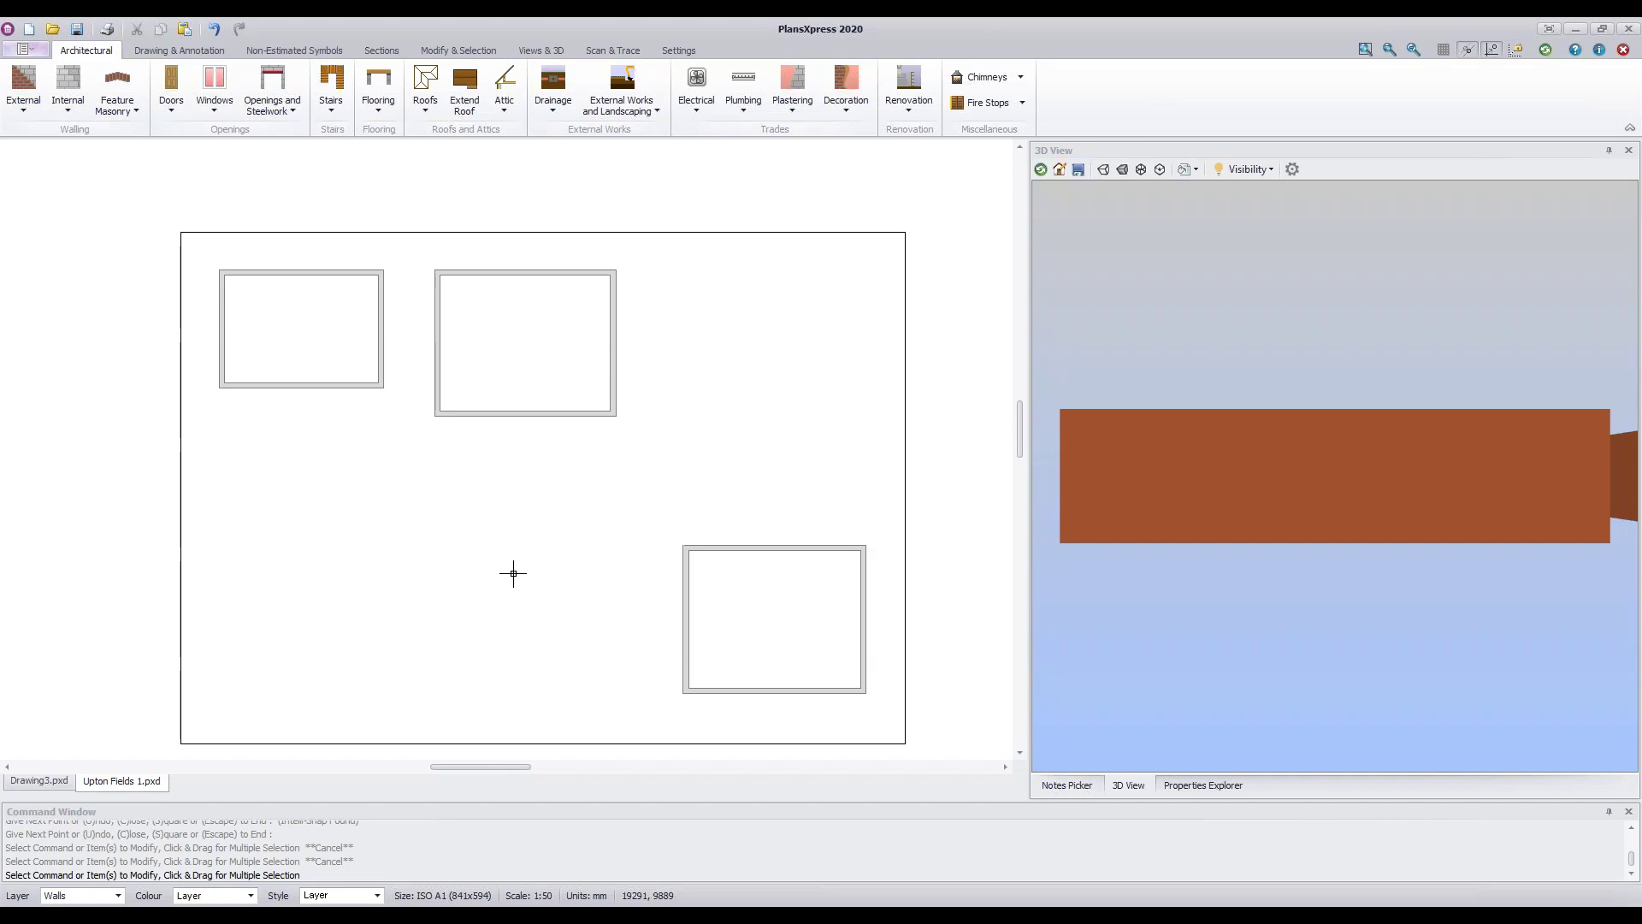
pyautogui.press('Escape')
pyautogui.hotkey('ctrl', 'z')
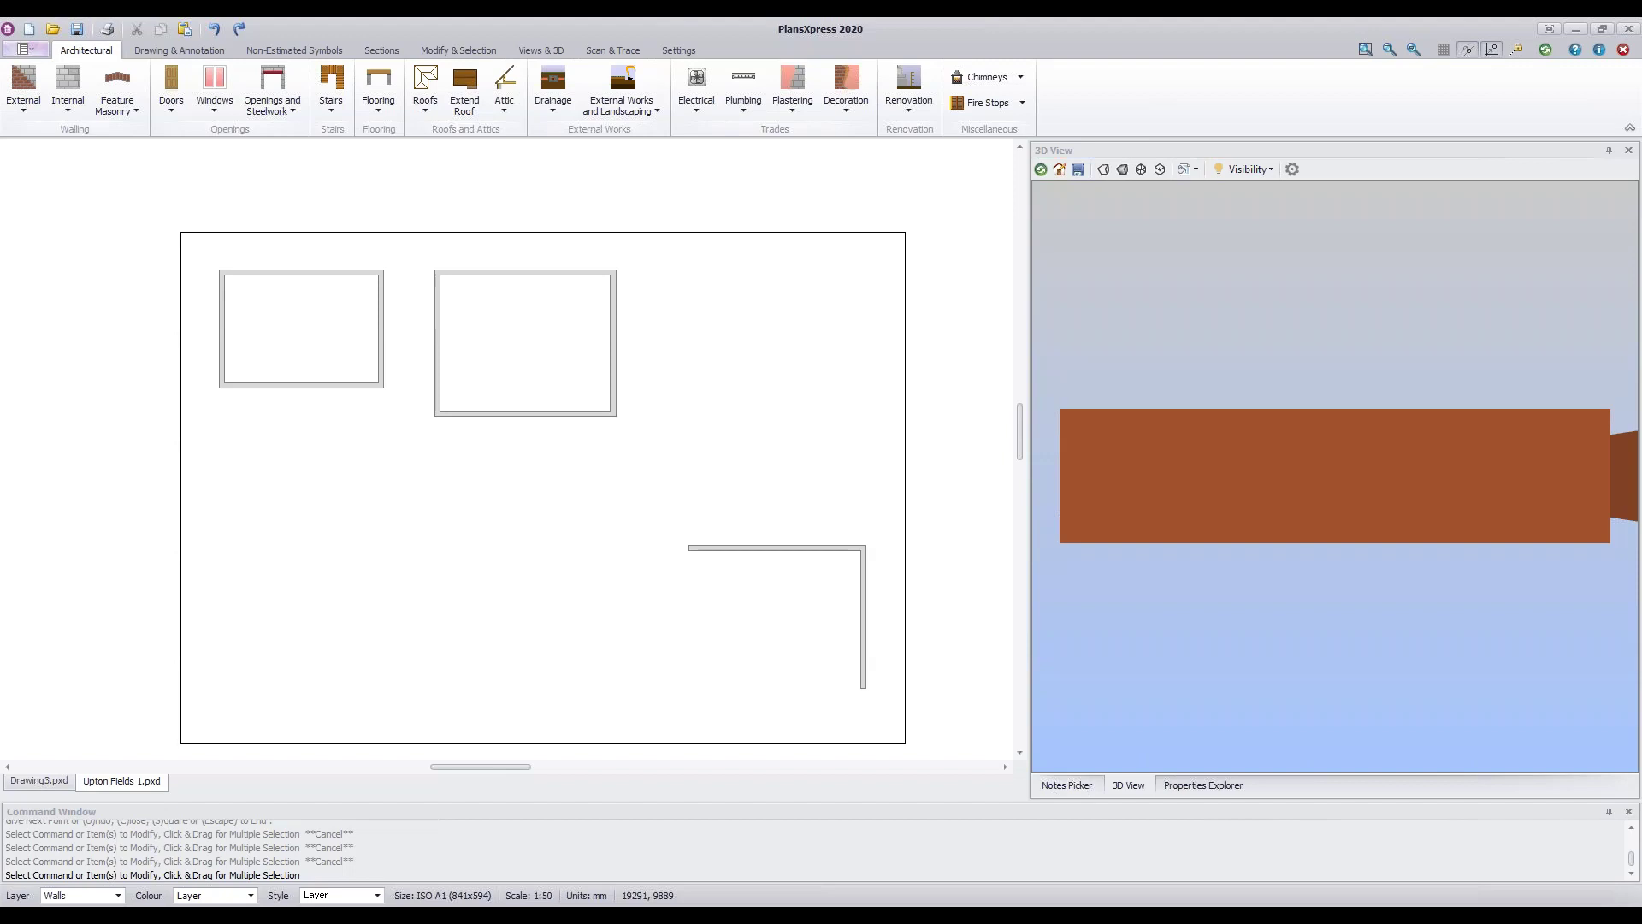
pyautogui.press('Escape')
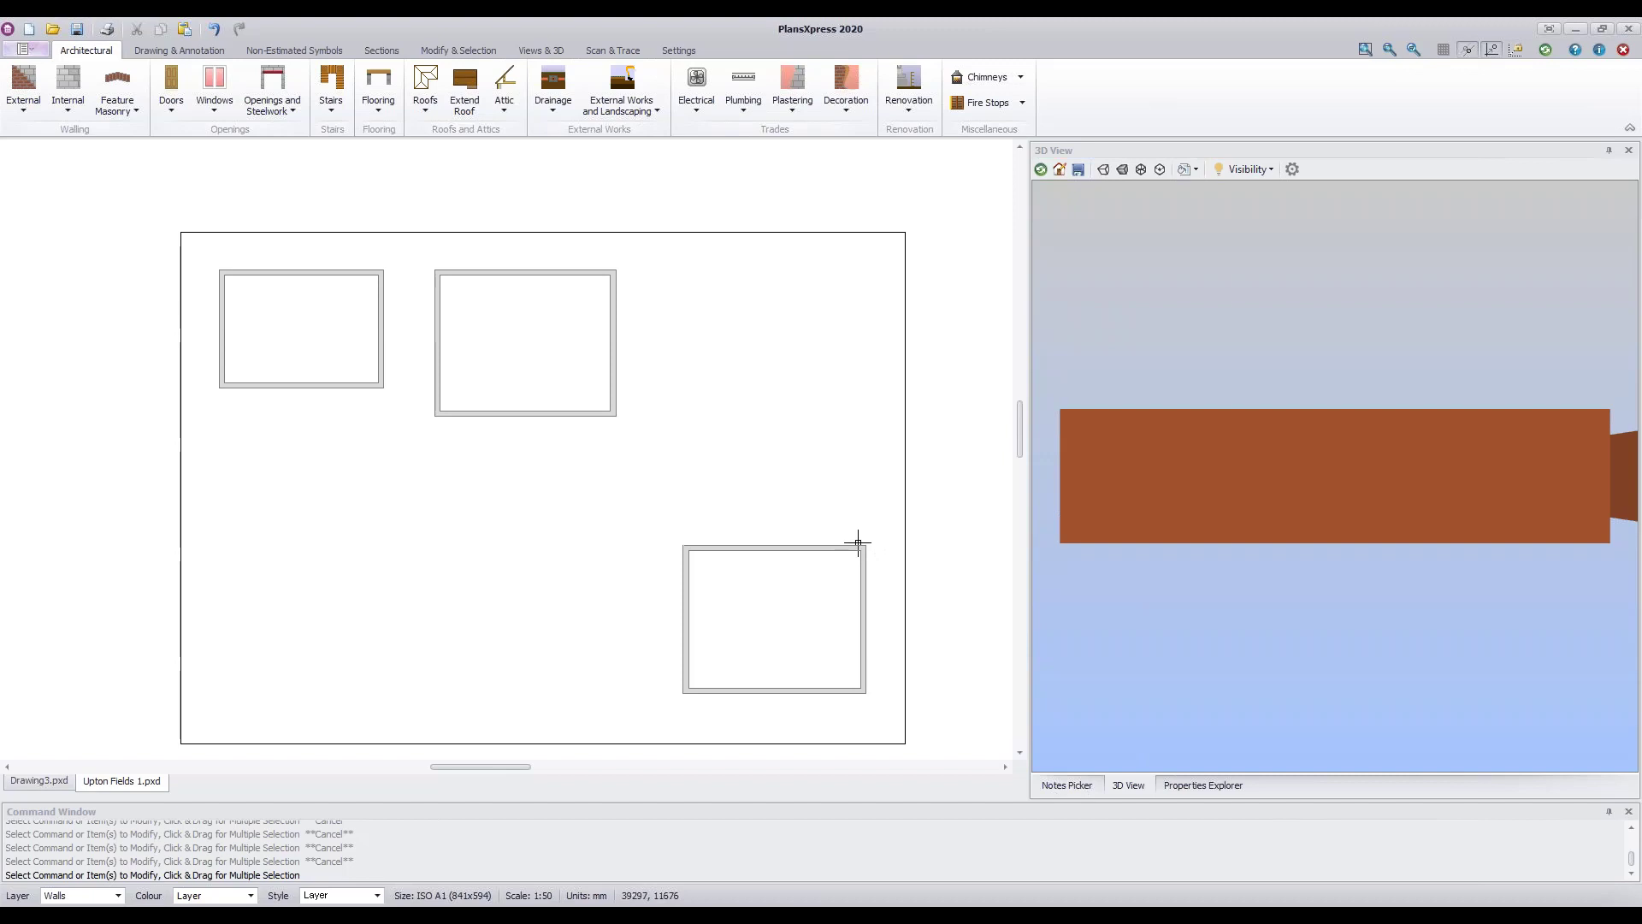
# - Start a new external wall 3000 mm above the upper-right corner of the third outline, using that corner as reference
pyautogui.moveTo(858, 542)
pyautogui.press('w')
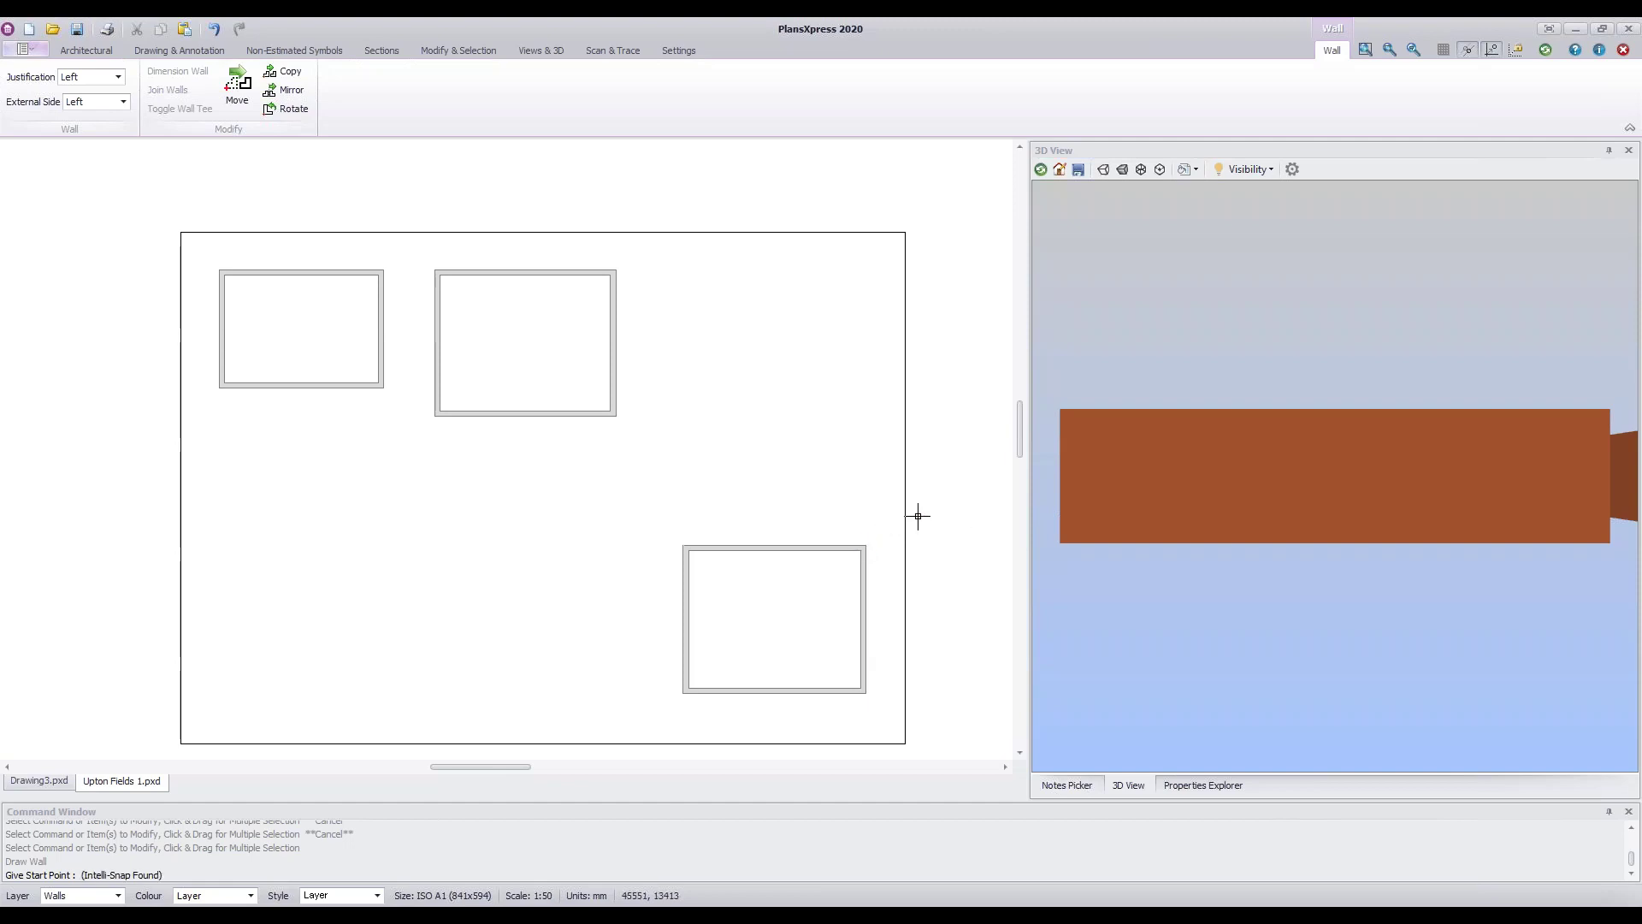
pyautogui.click(866, 545)
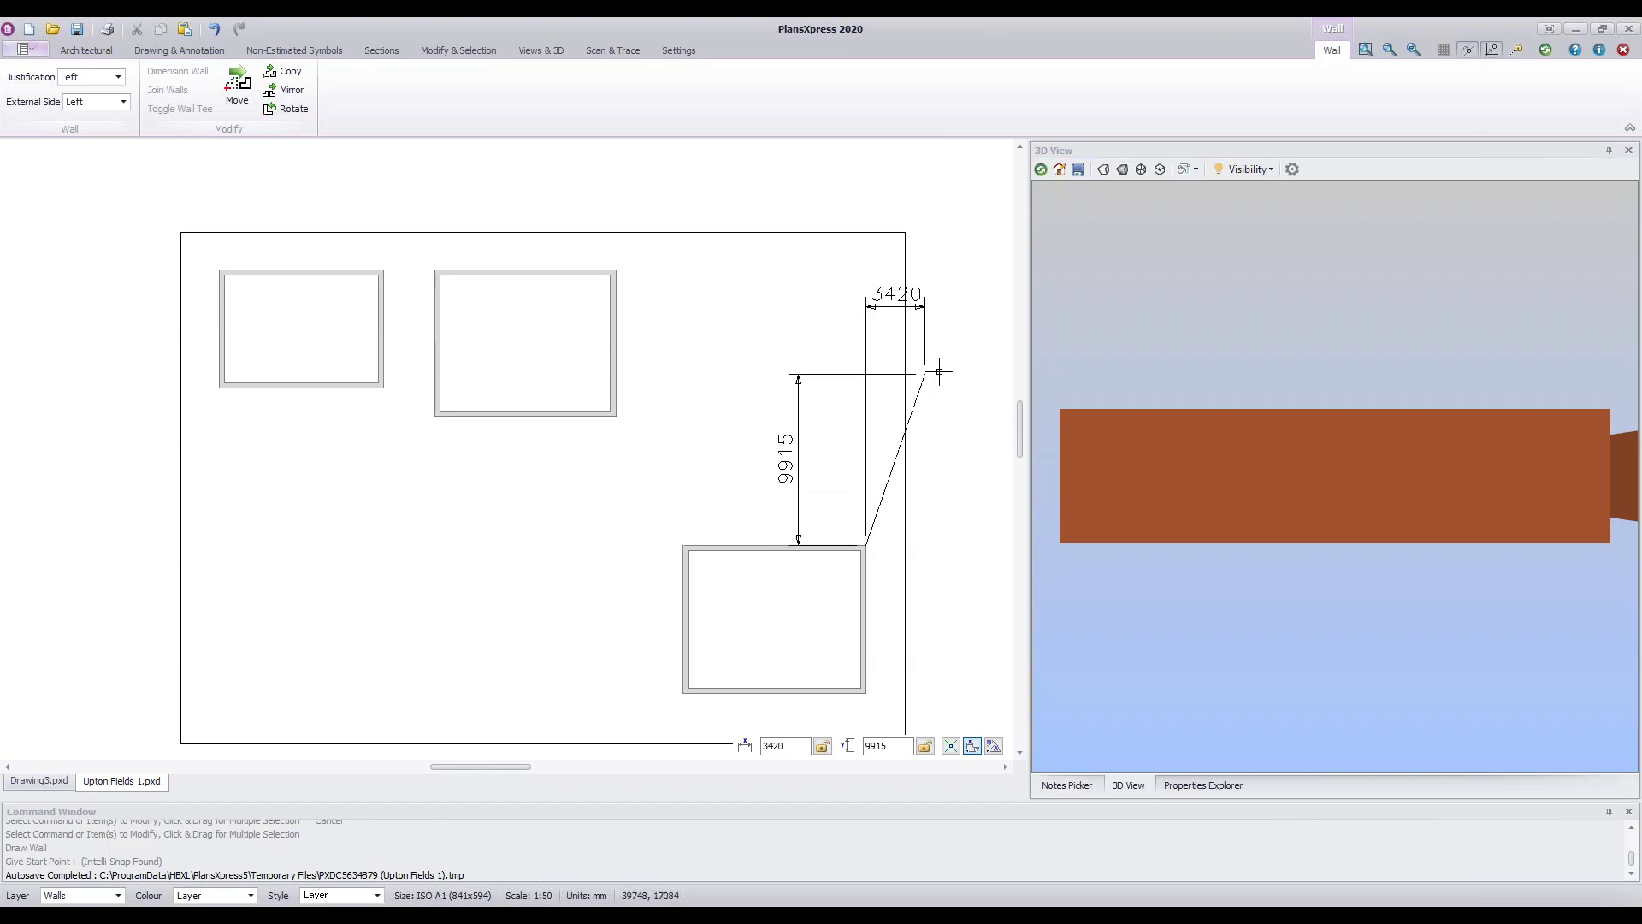
pyautogui.rightClick(869, 457)
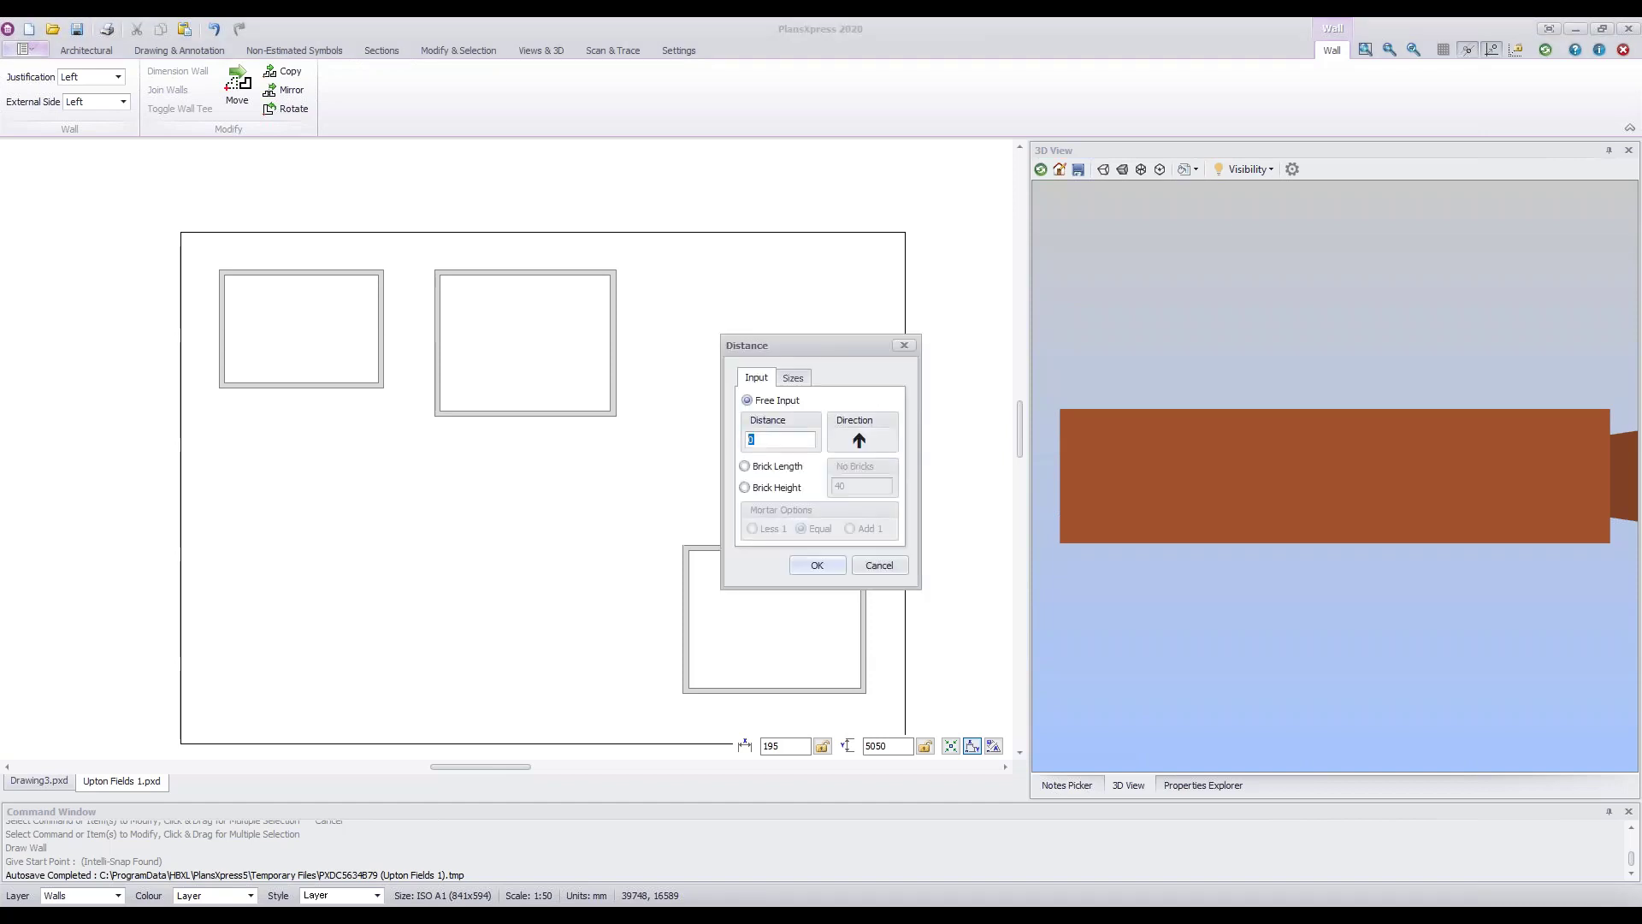
pyautogui.write('3000')
pyautogui.click(817, 565)
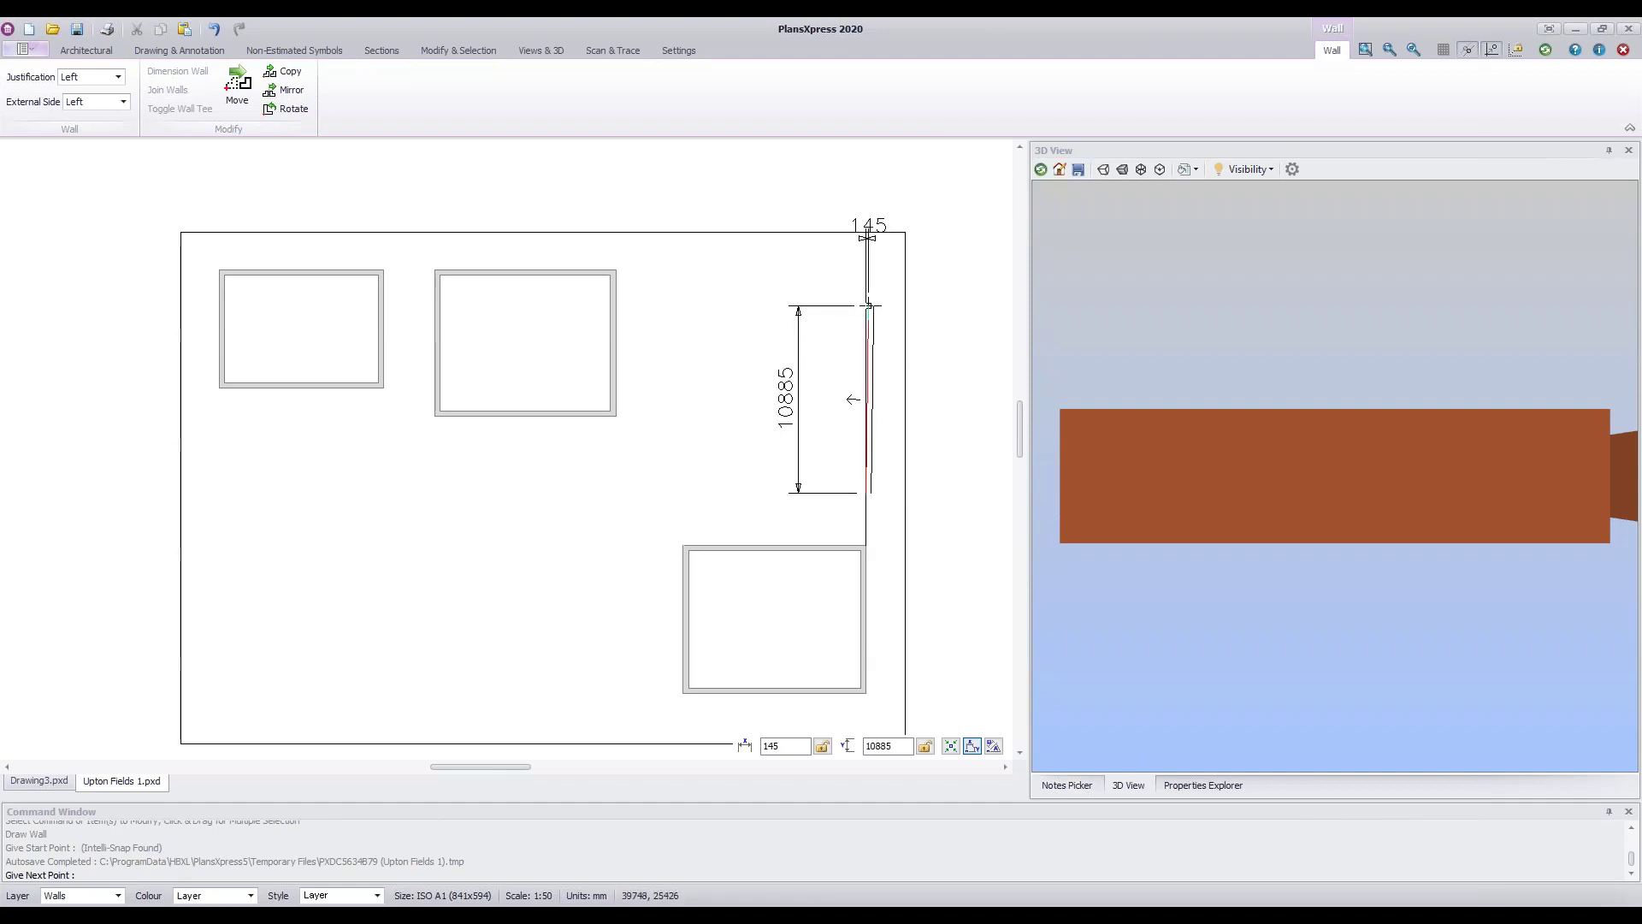
# - Draw the fourth outline's left-hand wall 6000 mm upward from the offset start point
pyautogui.write('d')
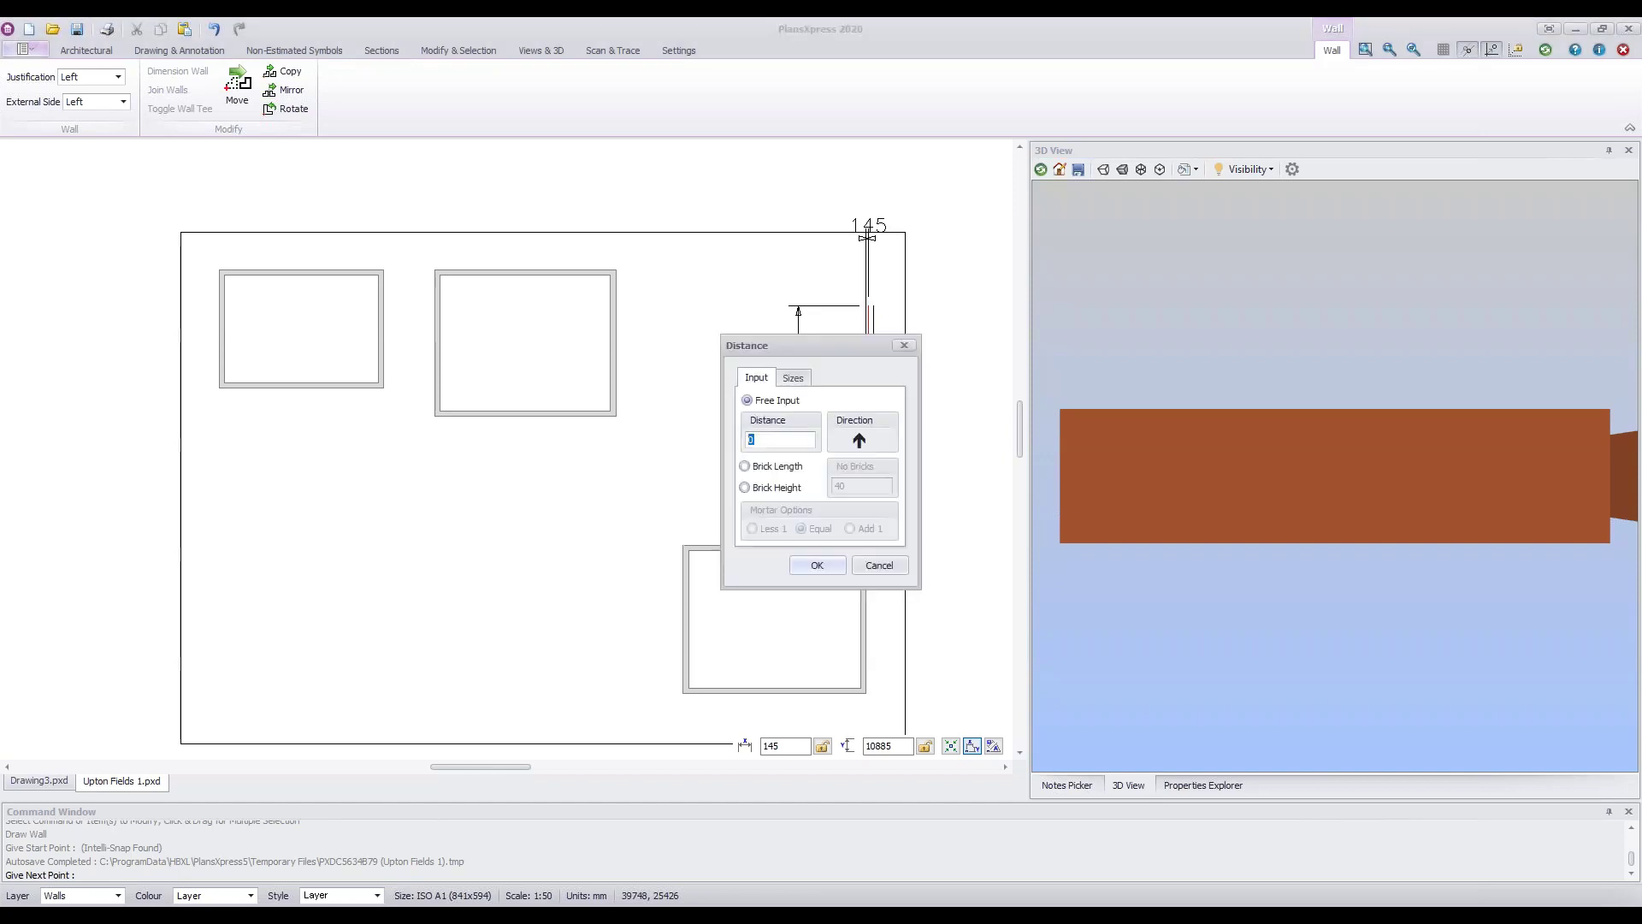
pyautogui.write('6000')
pyautogui.click(816, 565)
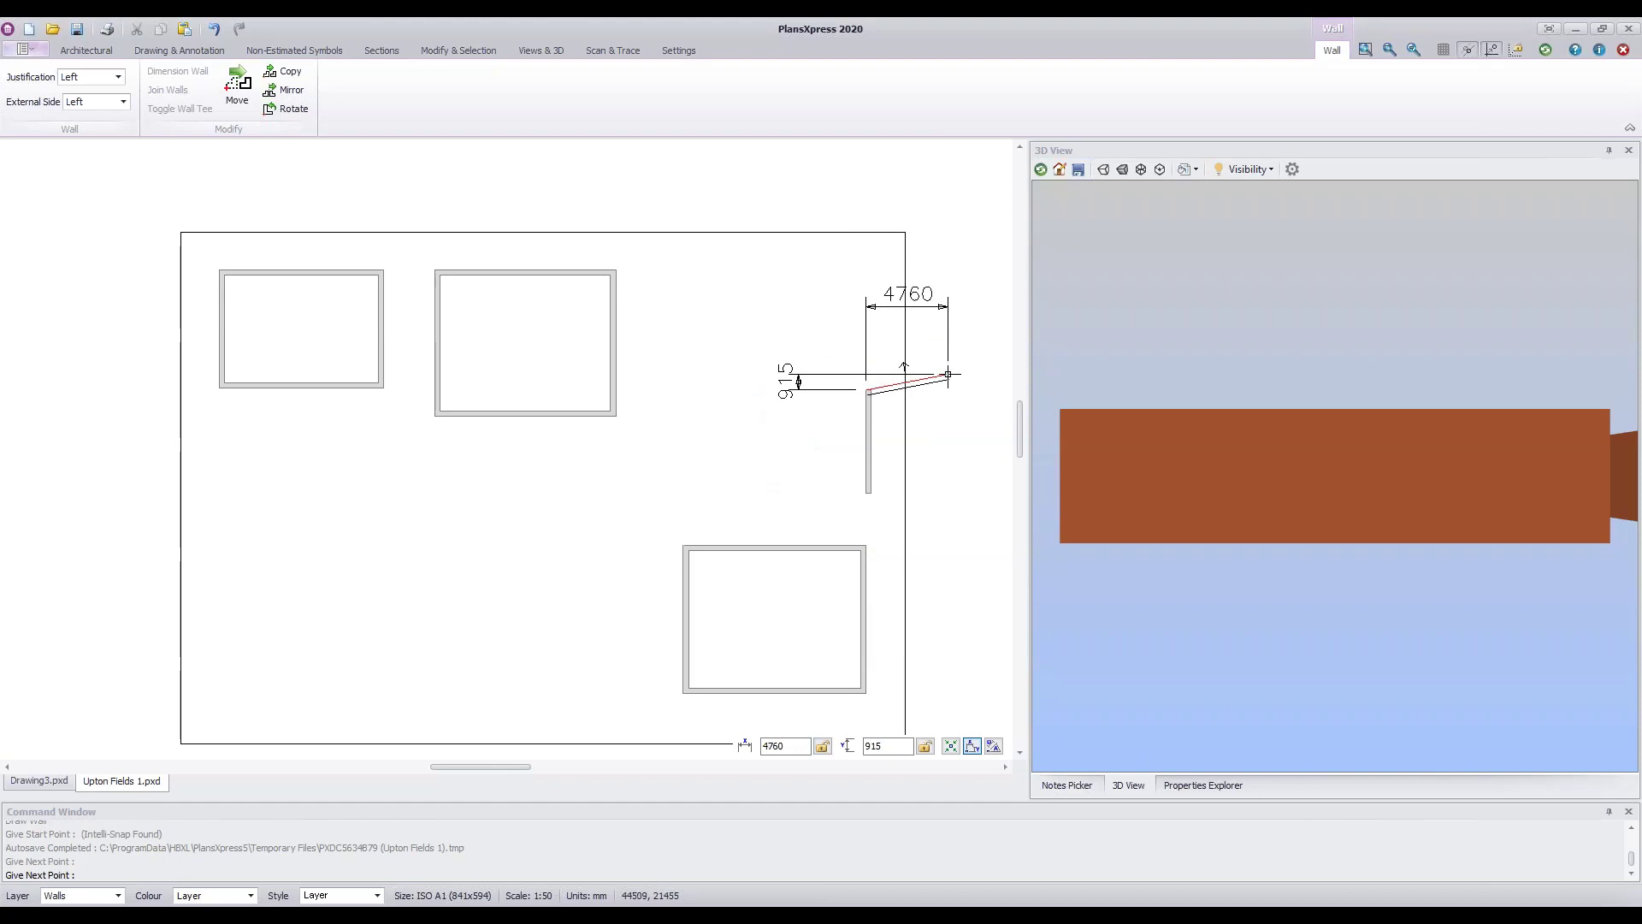
# - Draw the fourth outline's upper wall 3000 mm to the right and complete the rectangle with the Square option
pyautogui.rightClick(948, 374)
pyautogui.write('3')
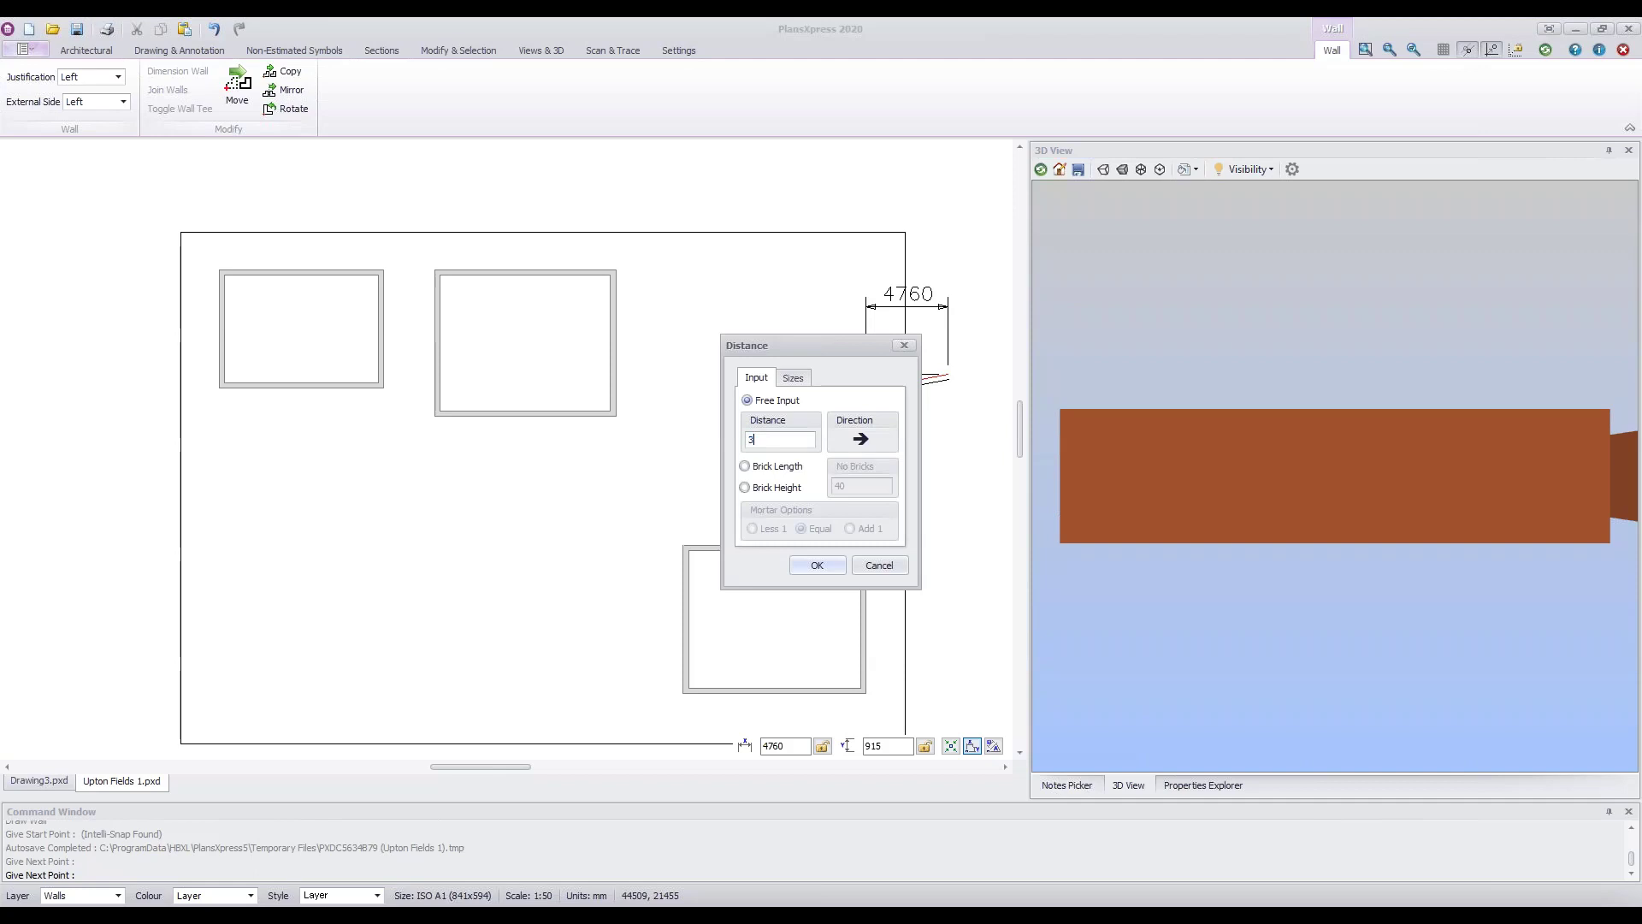
pyautogui.write('000')
pyautogui.click(817, 565)
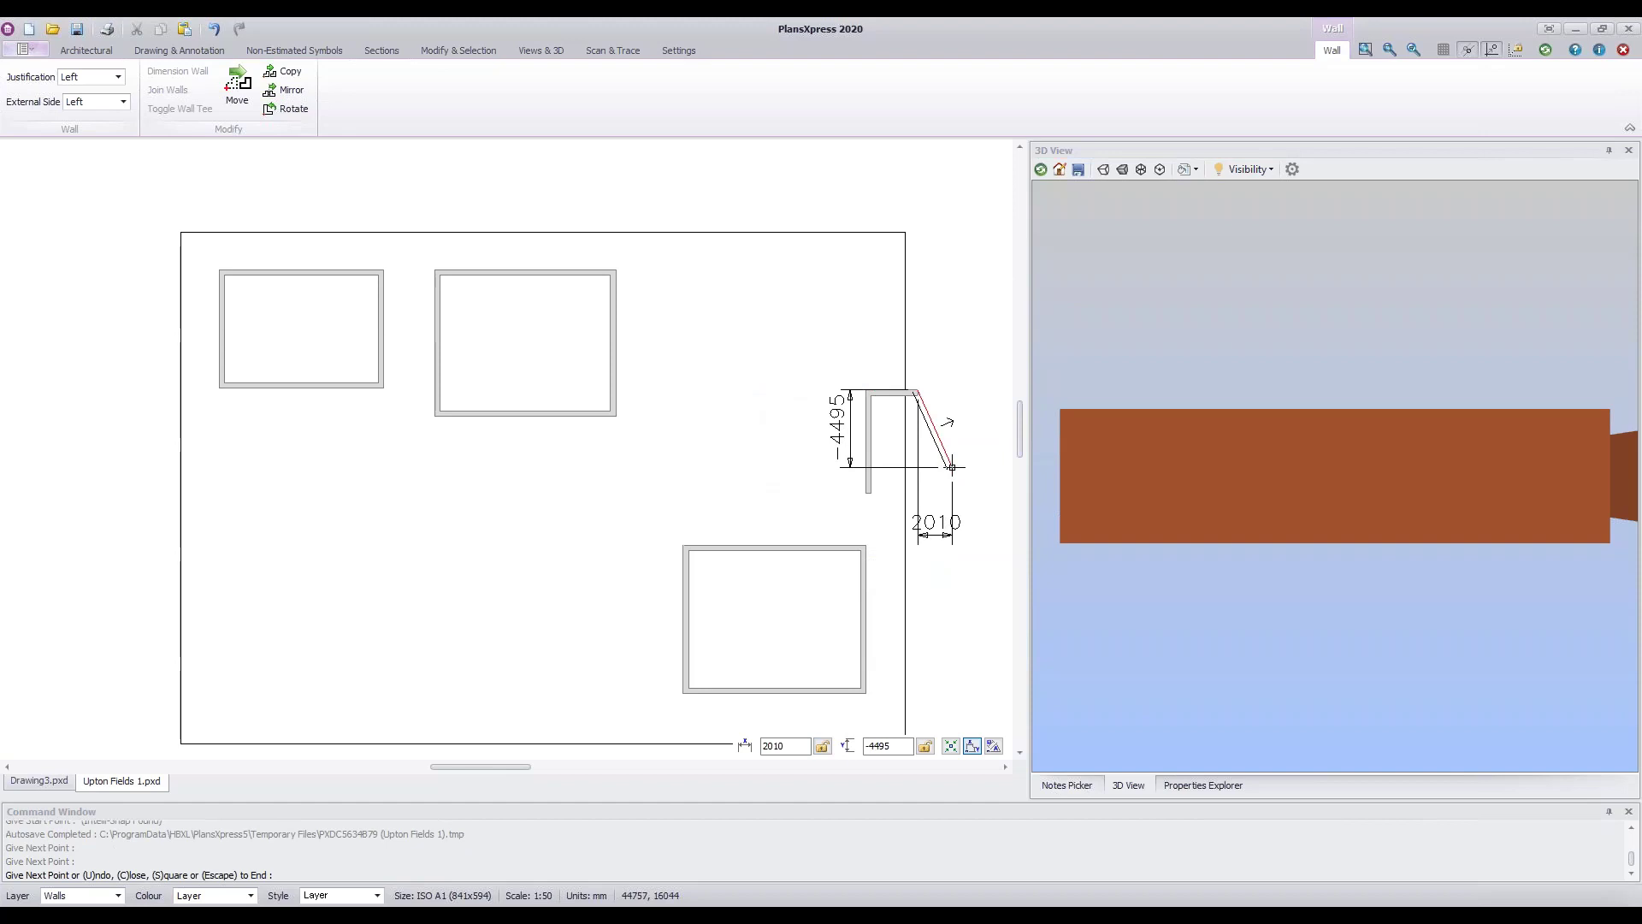
pyautogui.press('s')
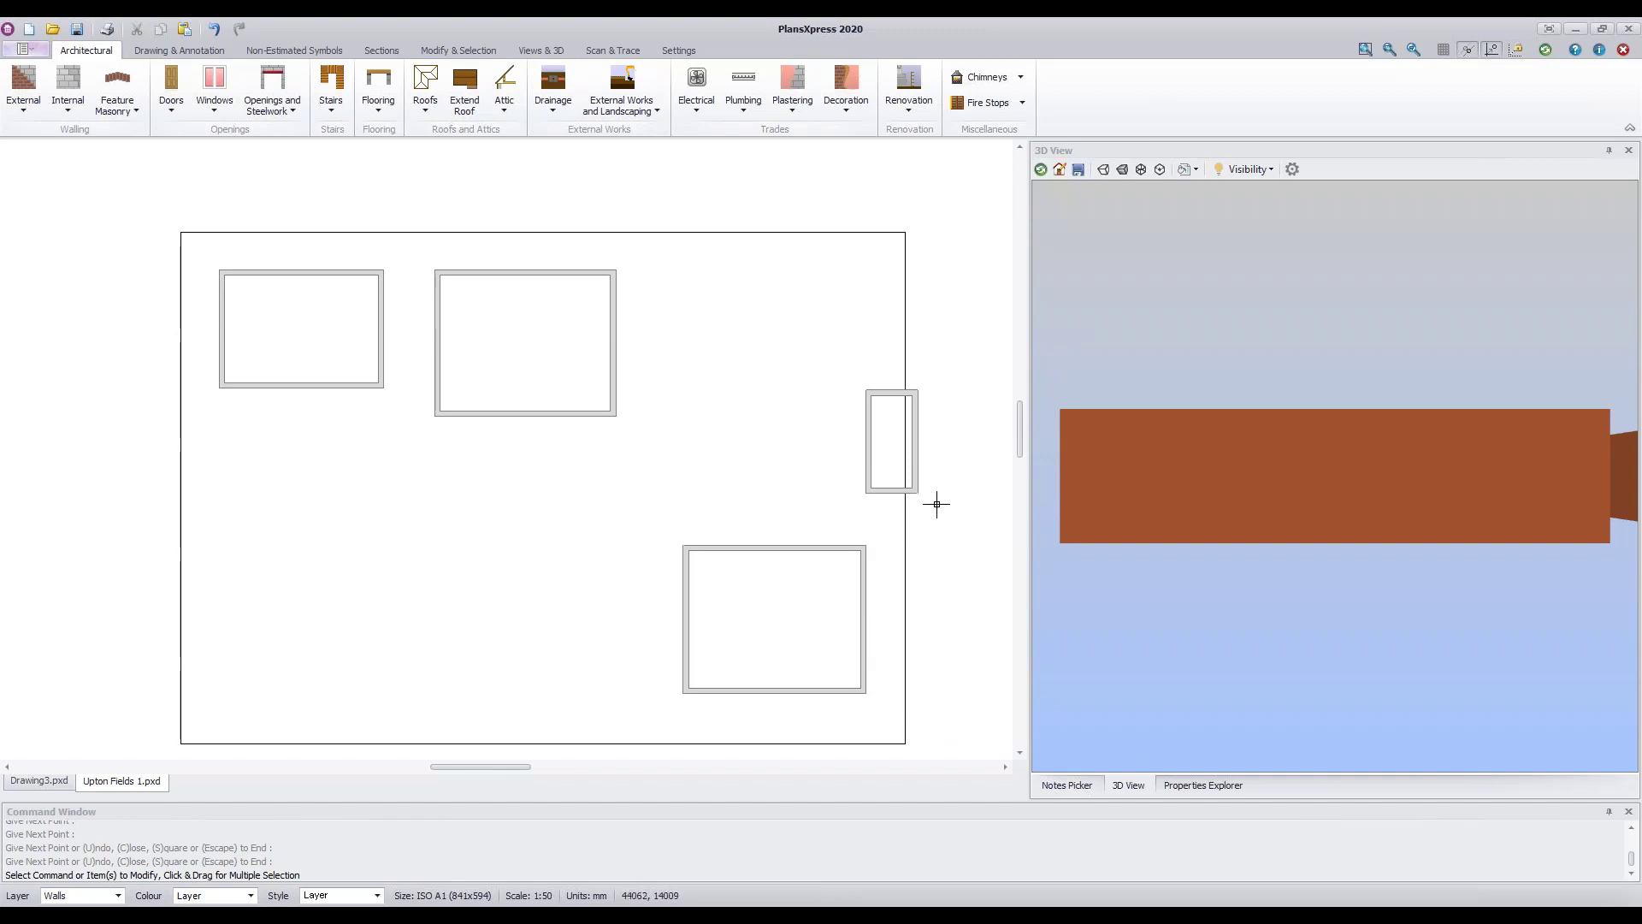
# - Undo the fourth outline's Square completion and draw its right-hand and lower walls point to point, closing at the left-hand wall's lower end
pyautogui.click(214, 29)
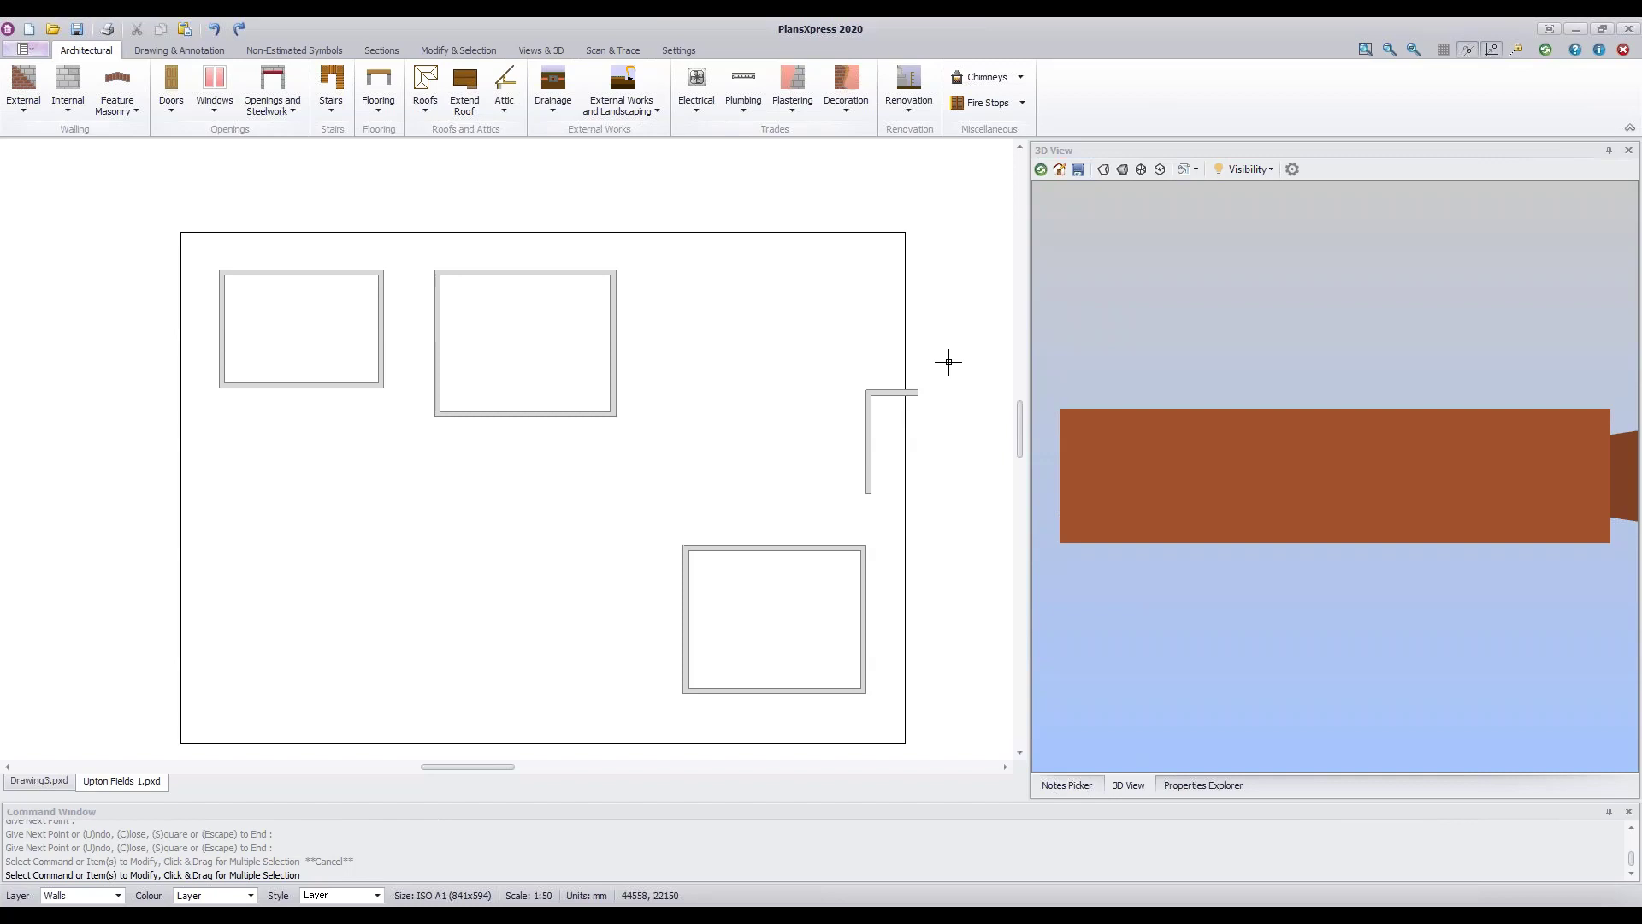
pyautogui.press('Return')
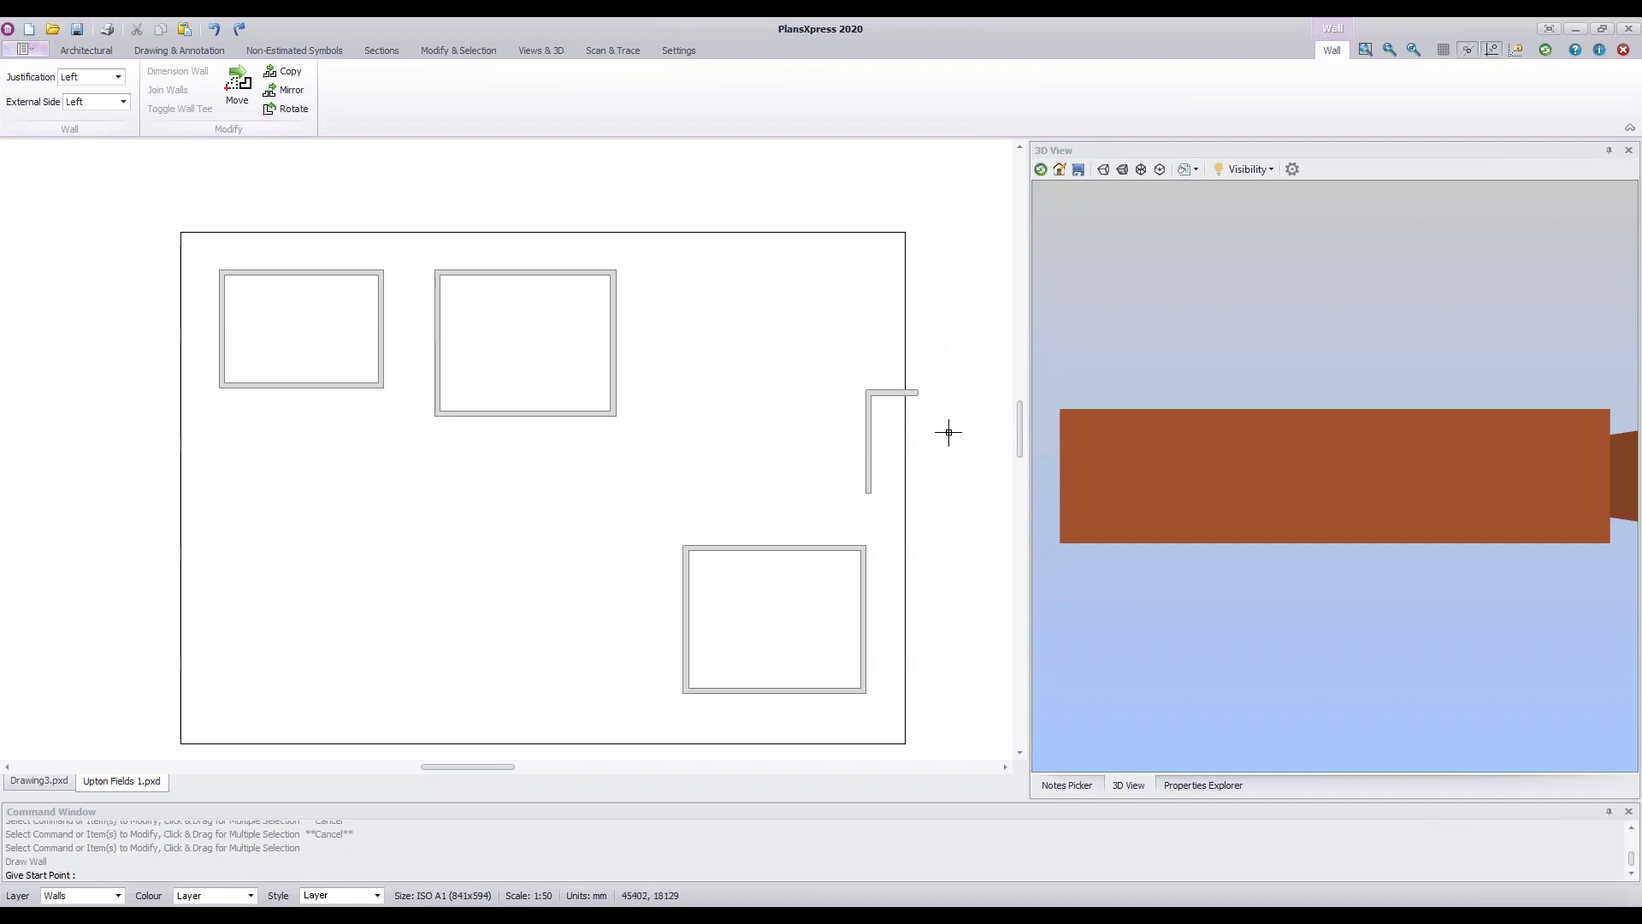
pyautogui.click(918, 398)
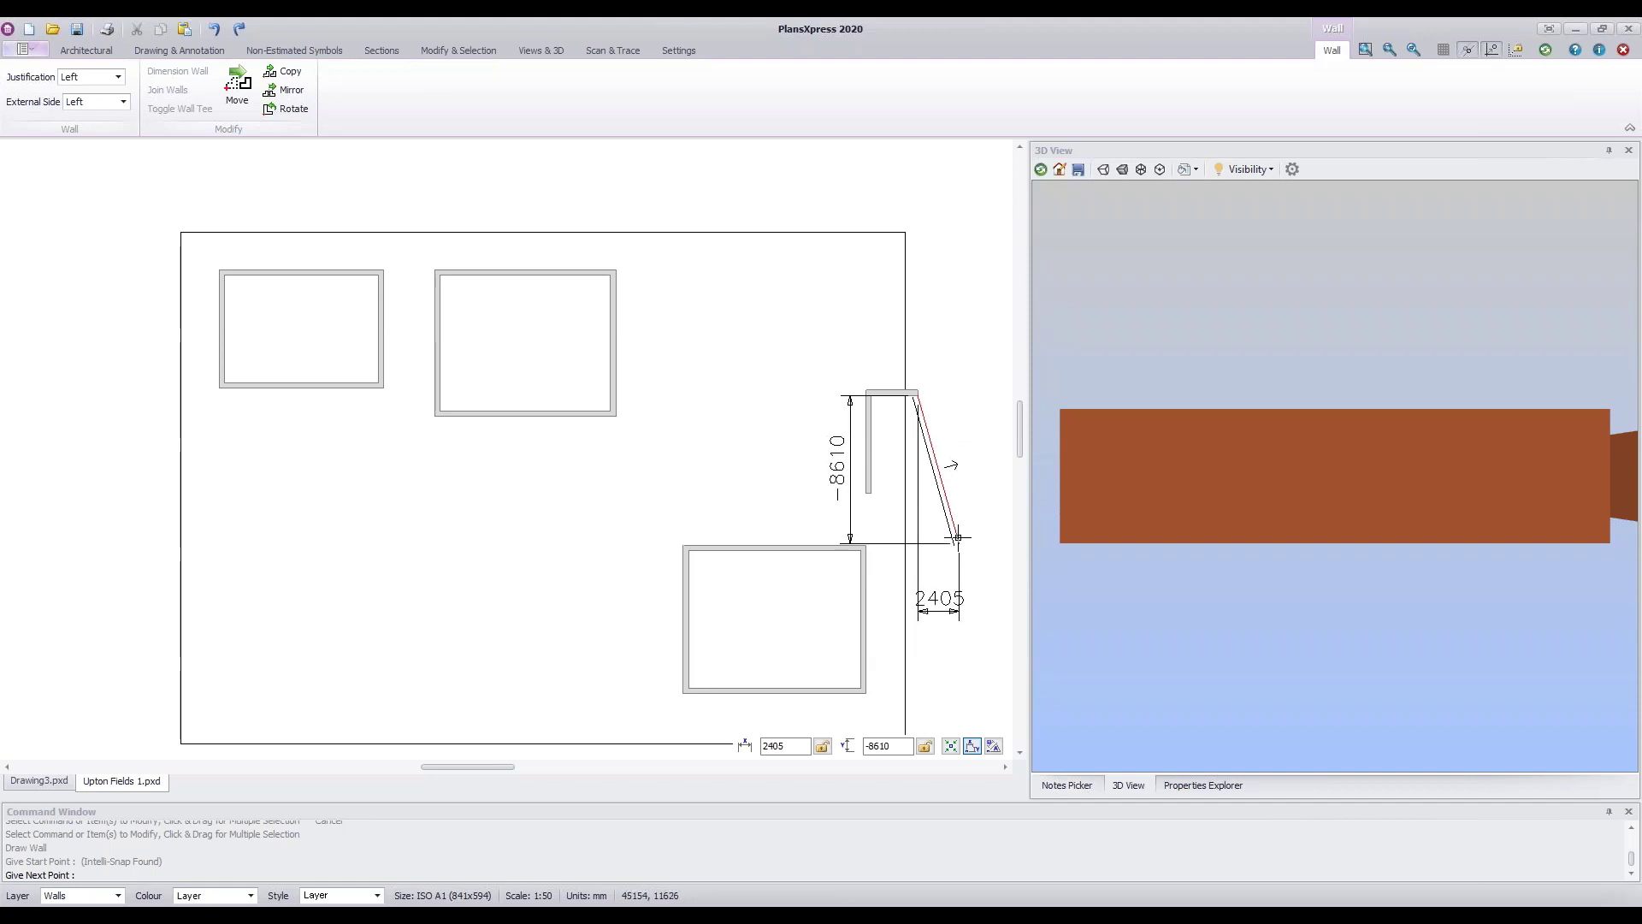
pyautogui.click(952, 748)
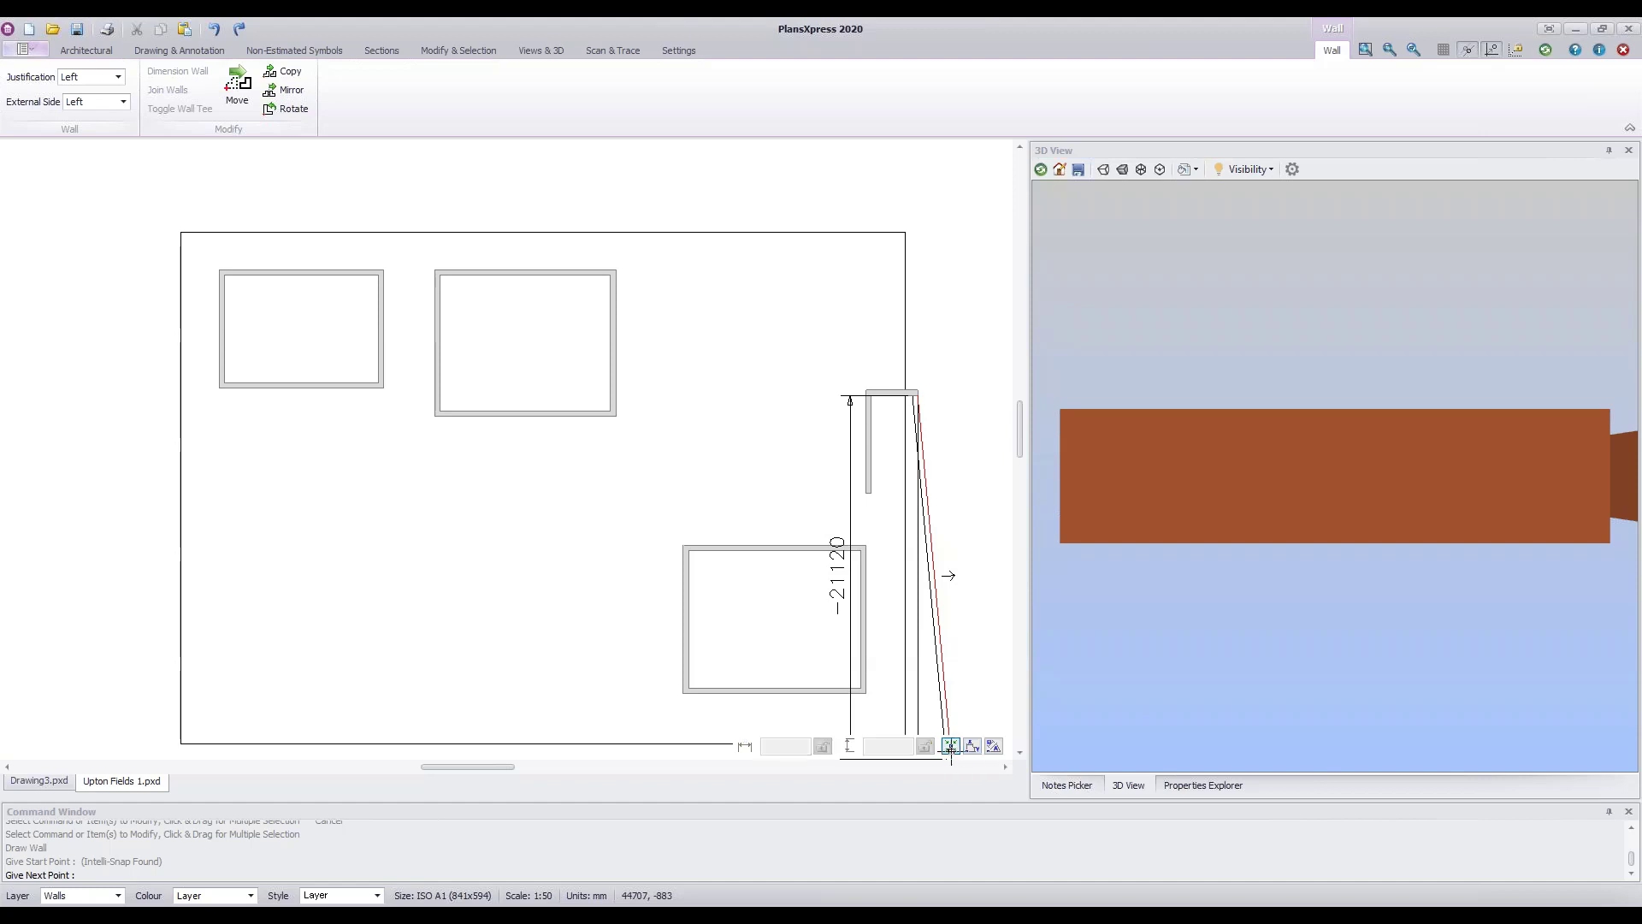
pyautogui.click(916, 496)
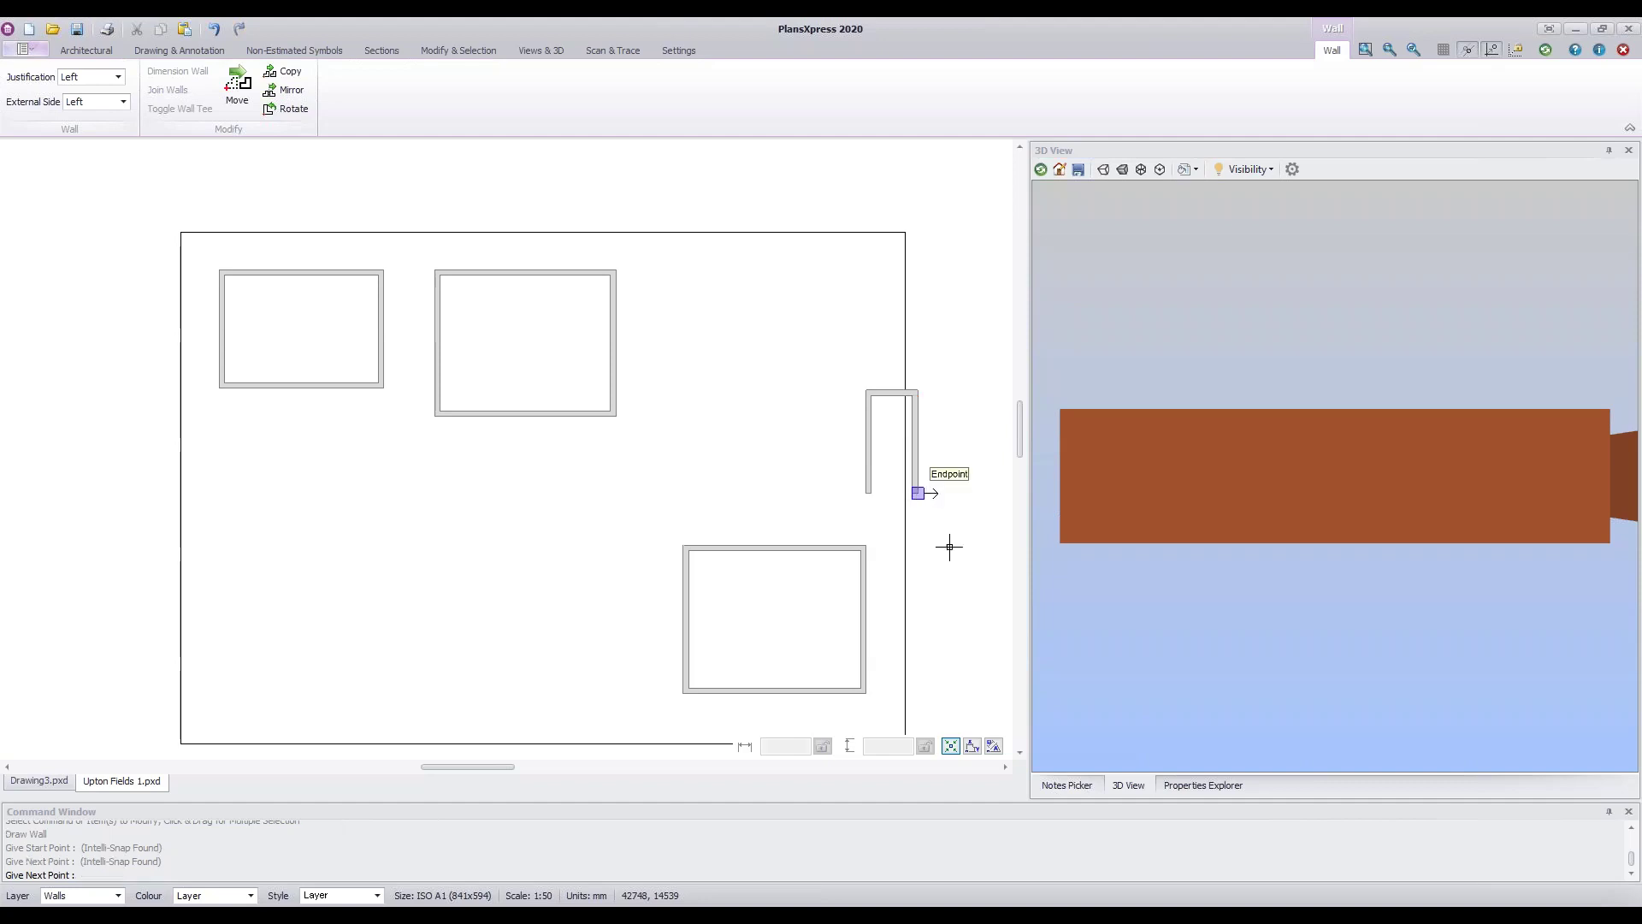
pyautogui.click(866, 494)
pyautogui.press('c')
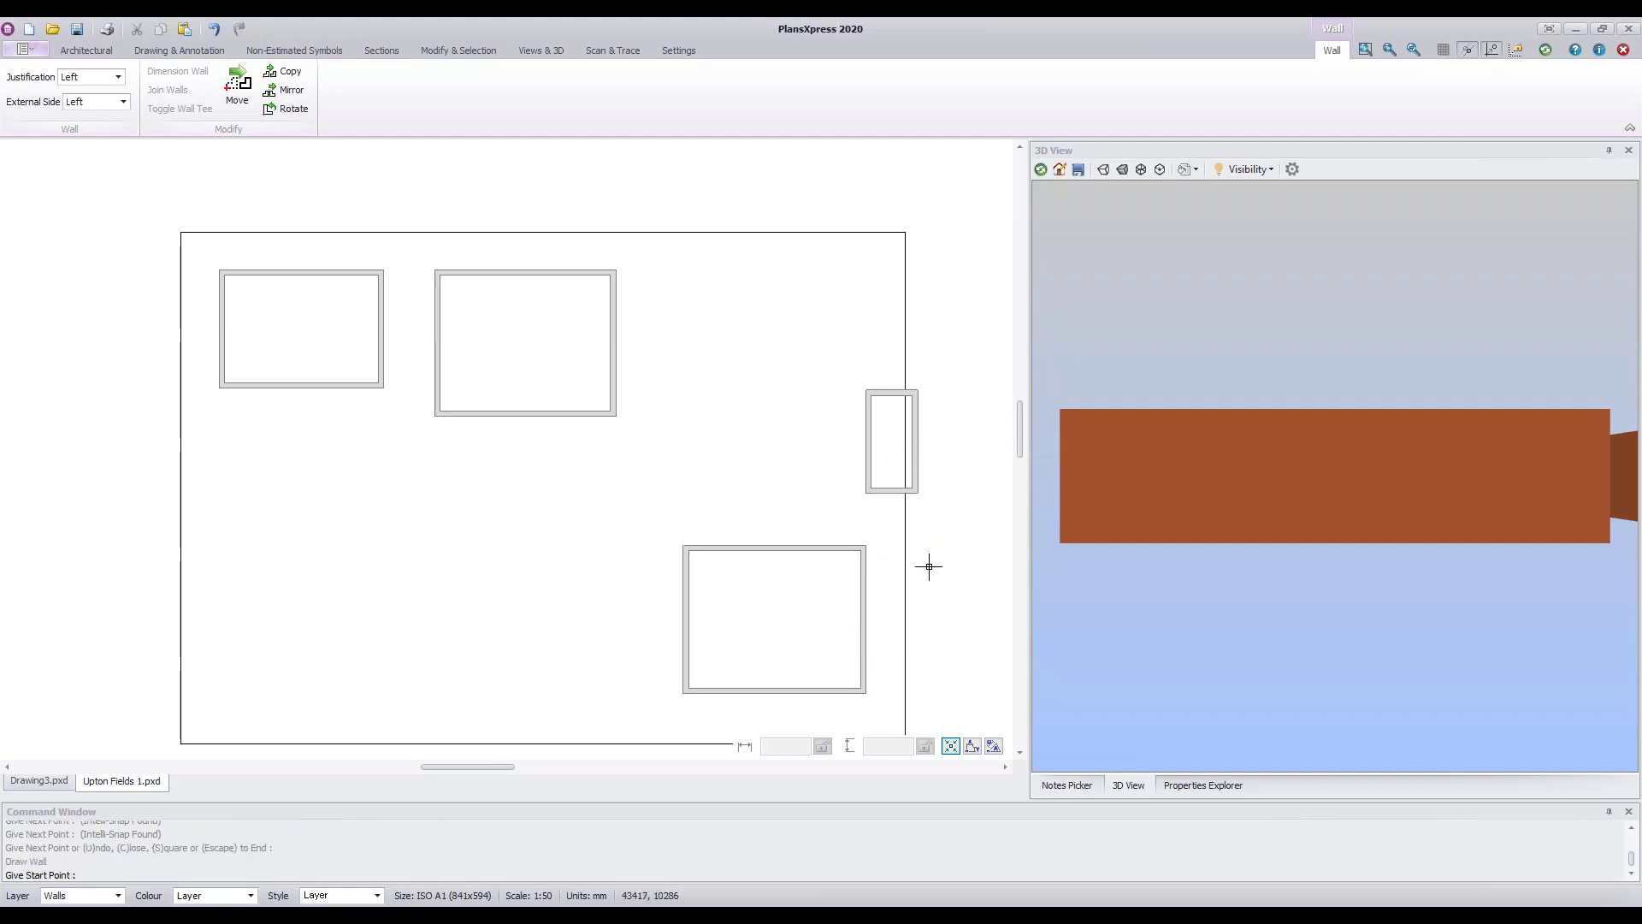